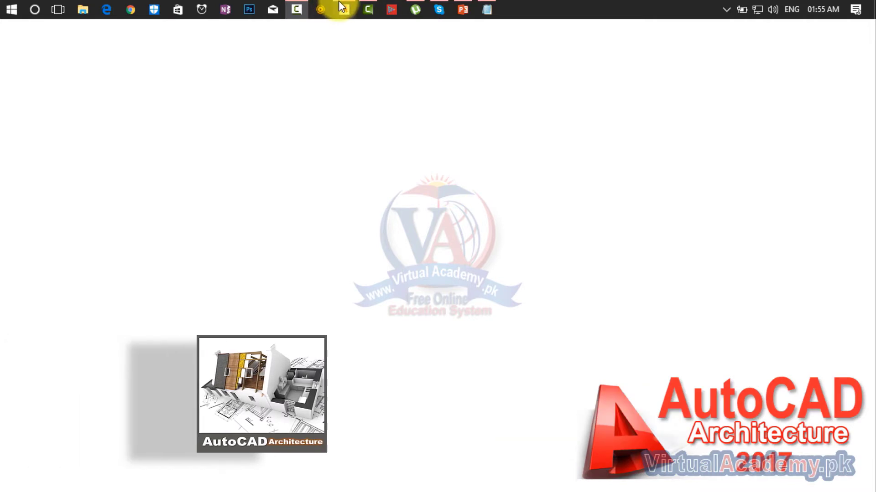
- Switch to AutoCAD with the Lesson 70 house model on screen
{"action": "left_click", "coordinate": [343, 8]}
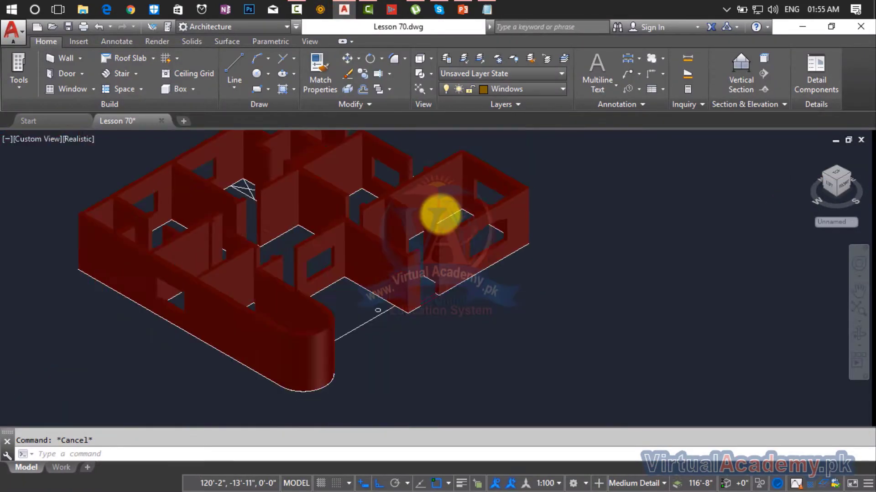
{"action": "middle_click_drag", "start_coordinate": [440, 214], "coordinate": [533, 225], "text": "shift"}
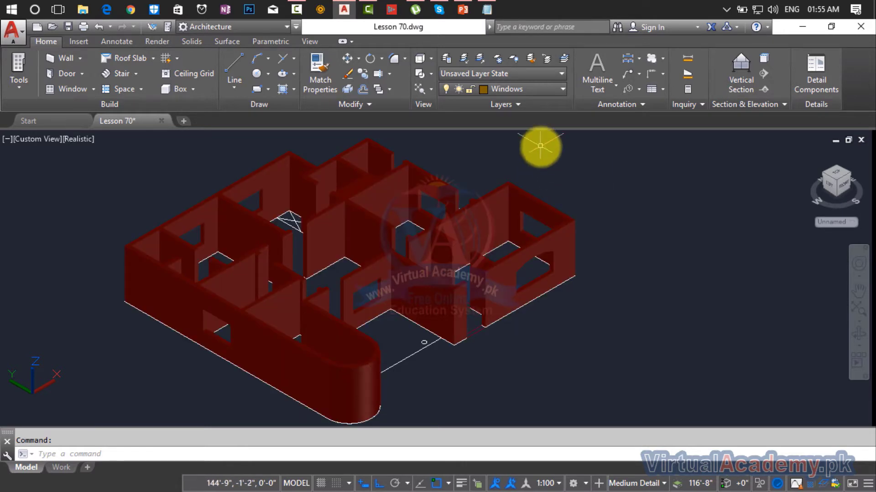
{"action": "left_click", "coordinate": [508, 89]}
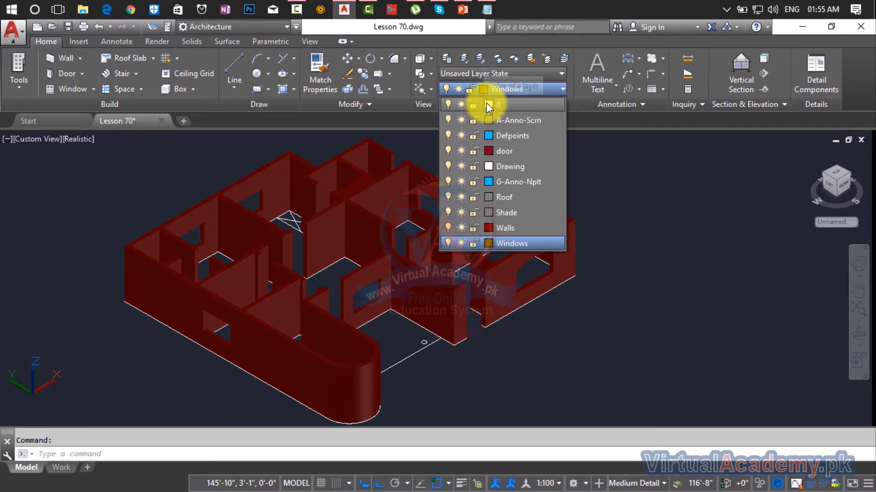
{"action": "left_click", "coordinate": [447, 243]}
{"action": "left_click", "coordinate": [425, 251]}
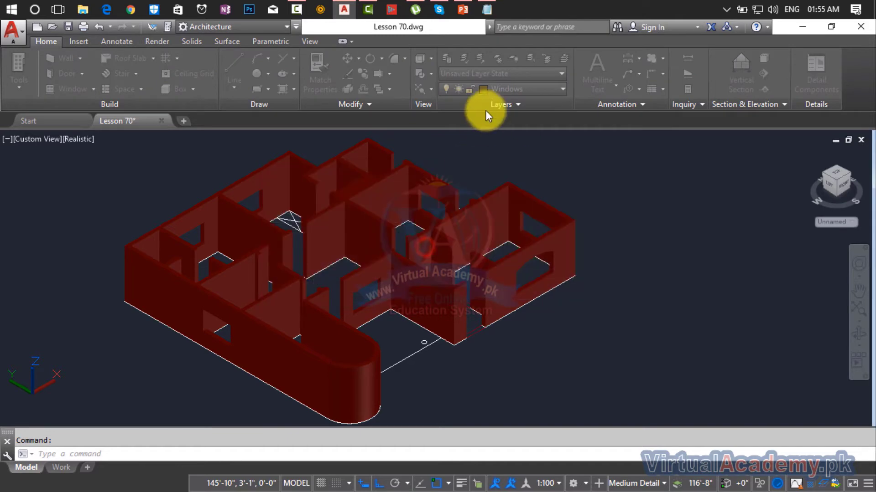
- Turn off the Walls layer to leave only the 2D floor plan linework
{"action": "left_click", "coordinate": [492, 88]}
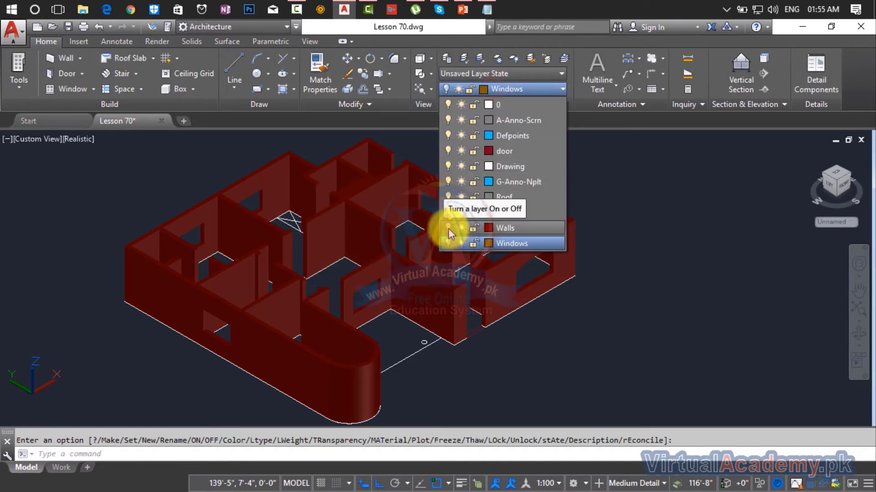
{"action": "left_click", "coordinate": [448, 228]}
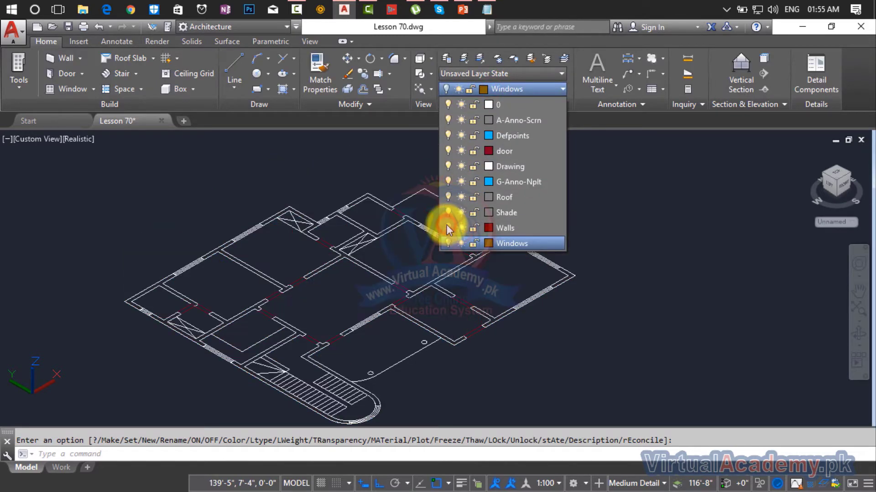
{"action": "left_click", "coordinate": [624, 180]}
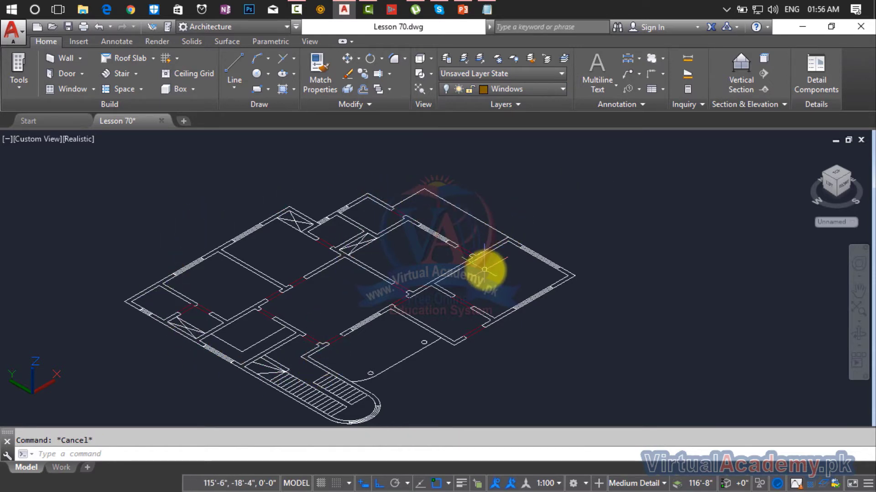
- Offset the outer line of the long exterior wall next to the crossed shaft 18 inches outward
{"action": "scroll", "coordinate": [341, 203], "scroll_direction": "up", "scroll_amount": 4}
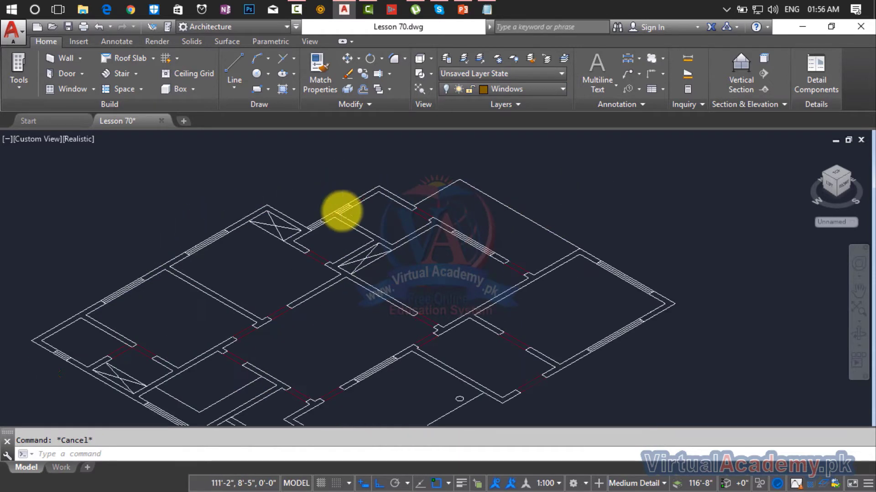
{"action": "middle_click_drag", "start_coordinate": [342, 211], "coordinate": [504, 248]}
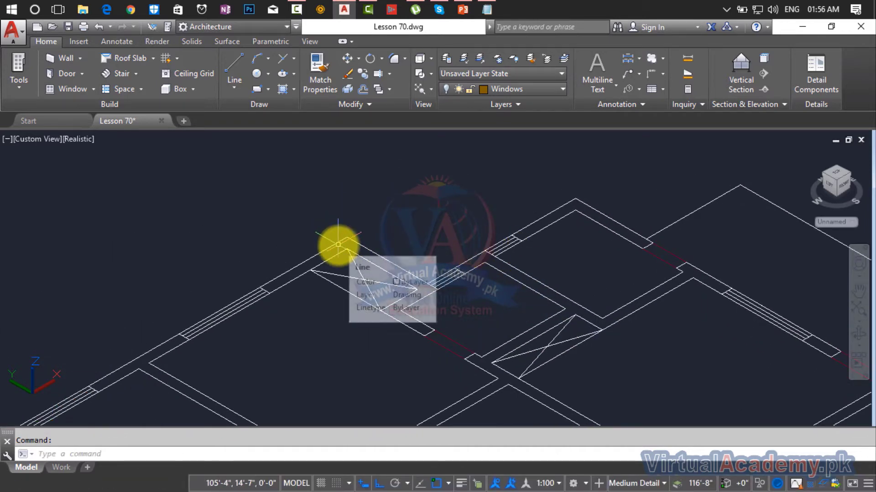
{"action": "type", "text": "O"}
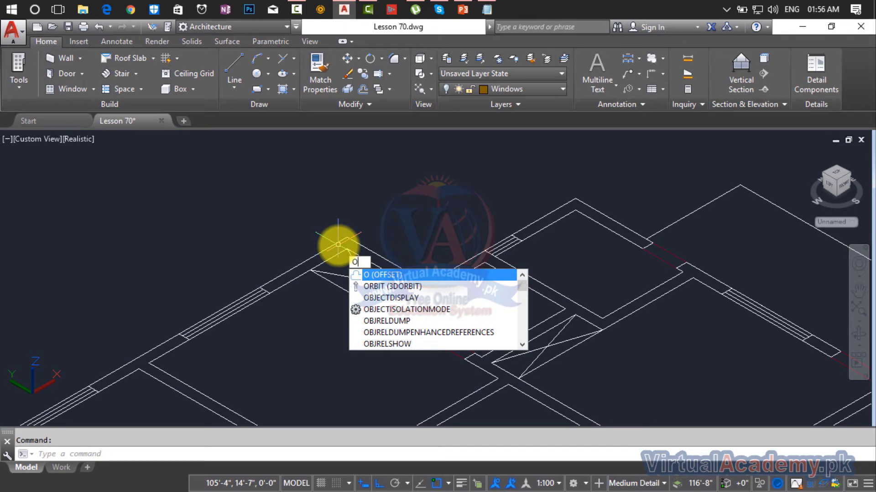
{"action": "key", "text": "Return"}
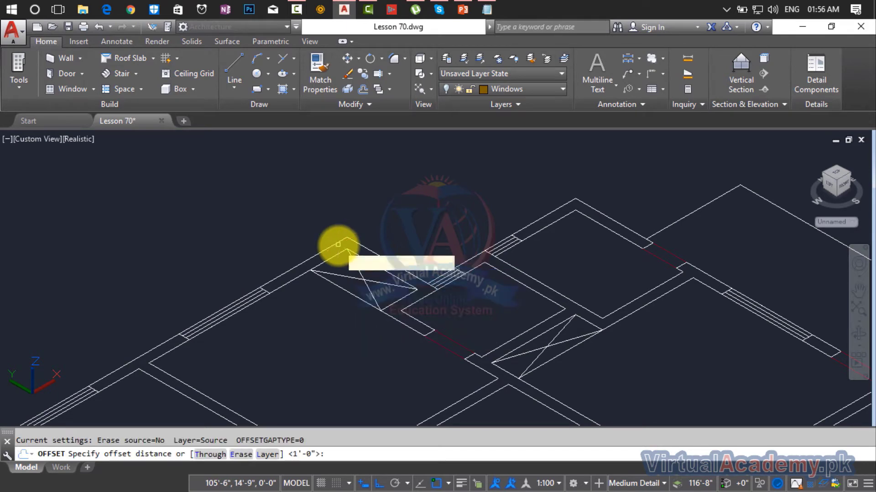
{"action": "type", "text": "18"}
{"action": "key", "text": "Return"}
{"action": "left_click", "coordinate": [334, 247]}
{"action": "left_click", "coordinate": [307, 204]}
- Offset the outer lines of the next three stepped exterior walls beyond the crossed shaft outward by 1'-6"
{"action": "scroll", "coordinate": [314, 212], "scroll_direction": "down", "scroll_amount": 4}
{"action": "middle_click_drag", "start_coordinate": [322, 218], "coordinate": [377, 218]}
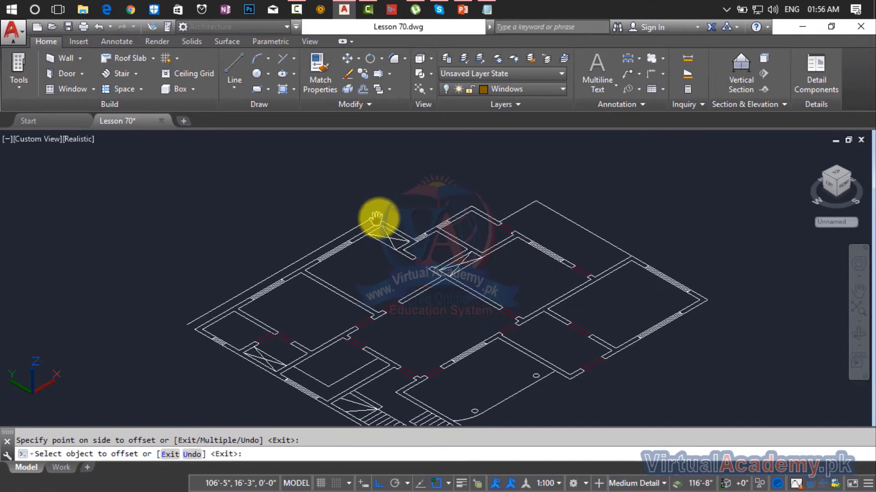
{"action": "scroll", "coordinate": [377, 219], "scroll_direction": "up", "scroll_amount": 3}
{"action": "left_click", "coordinate": [400, 243]}
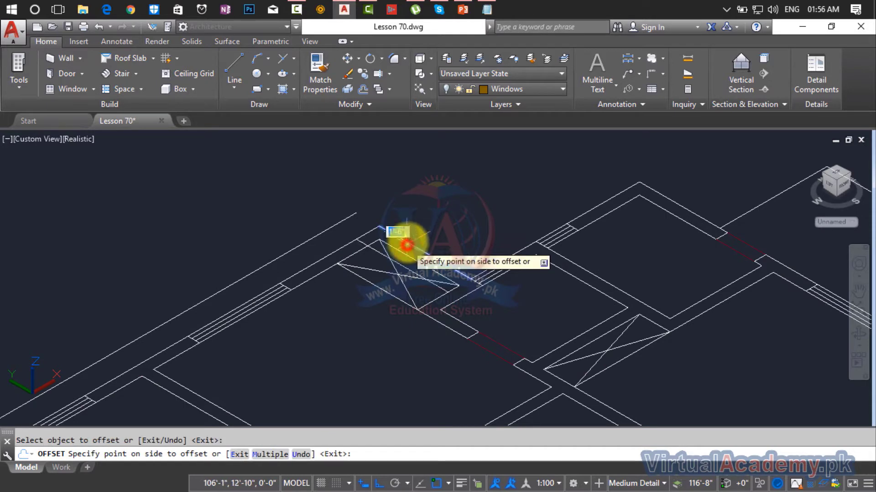
{"action": "left_click", "coordinate": [434, 222]}
{"action": "left_click", "coordinate": [511, 253]}
{"action": "left_click", "coordinate": [480, 187]}
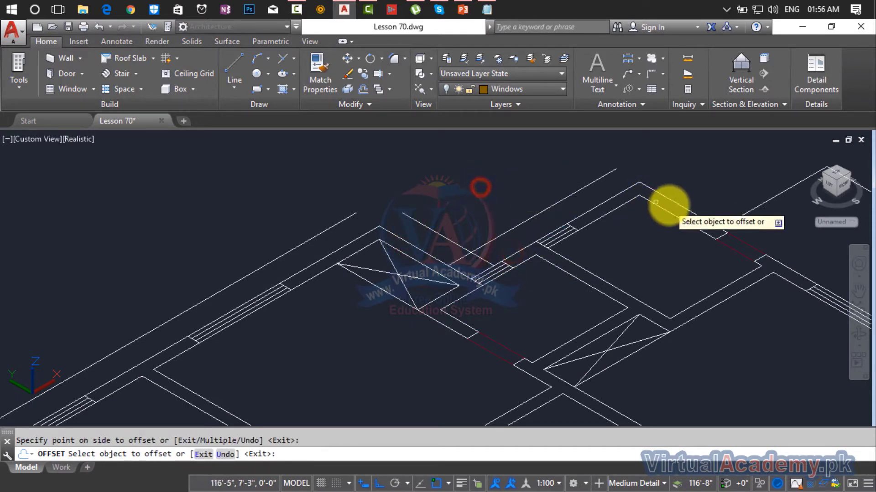
{"action": "left_click", "coordinate": [673, 201]}
{"action": "left_click", "coordinate": [683, 162]}
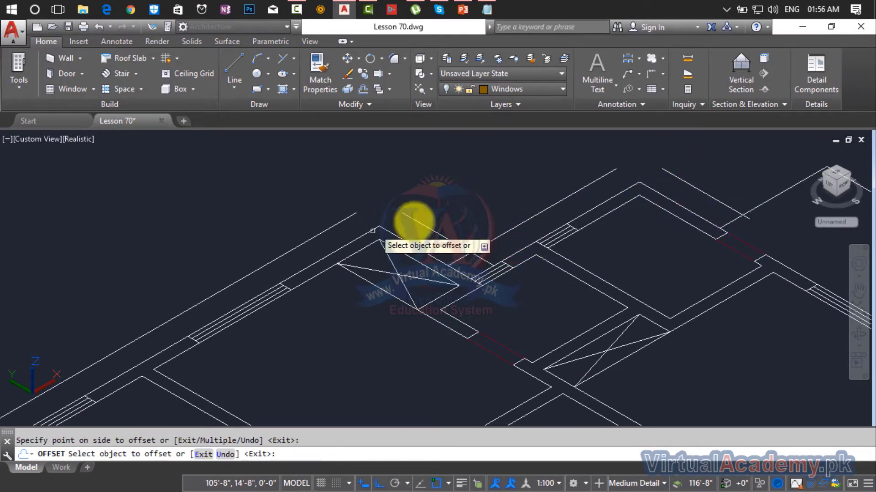
- Offset the two boundary lines of the open rear area and the adjoining windowed wall outward by 1'-6"
{"action": "scroll", "coordinate": [560, 208], "scroll_direction": "down", "scroll_amount": 2}
{"action": "middle_click_drag", "start_coordinate": [560, 208], "coordinate": [268, 254]}
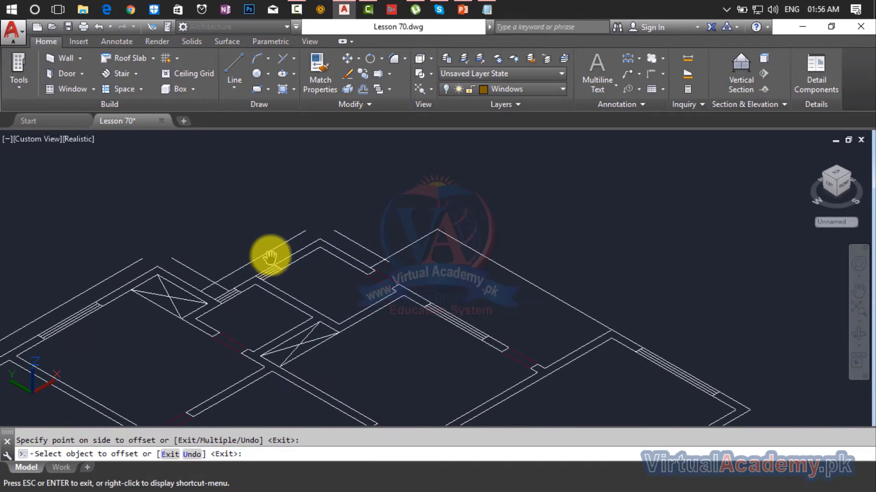
{"action": "left_click", "coordinate": [406, 246]}
{"action": "left_click", "coordinate": [384, 209]}
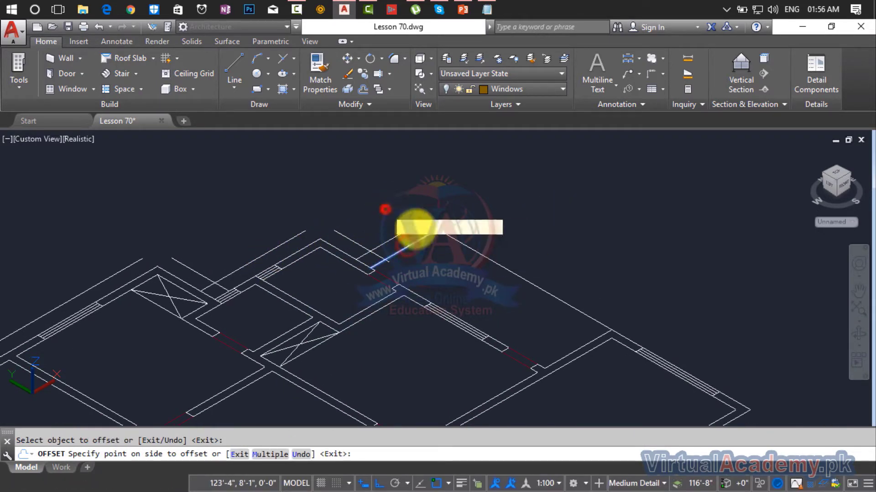
{"action": "left_click", "coordinate": [474, 253]}
{"action": "left_click", "coordinate": [486, 242]}
{"action": "left_click", "coordinate": [632, 342]}
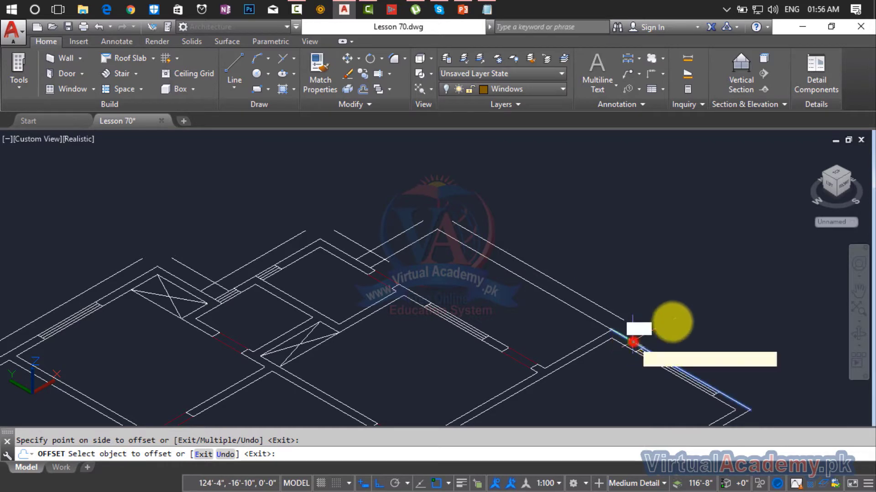
{"action": "left_click", "coordinate": [704, 385]}
- Offset the two outer line segments on either side of the corner room's front window outward by 1'-6"
{"action": "middle_click_drag", "start_coordinate": [704, 385], "coordinate": [586, 211]}
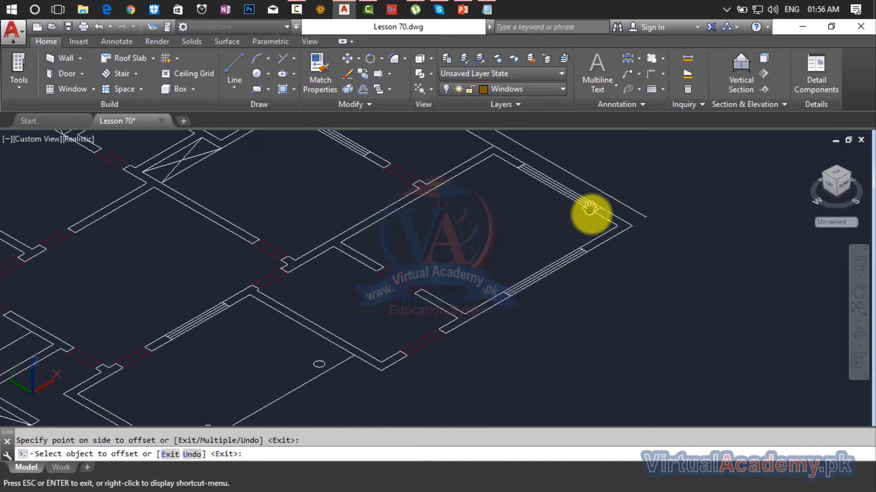
{"action": "left_click", "coordinate": [609, 240]}
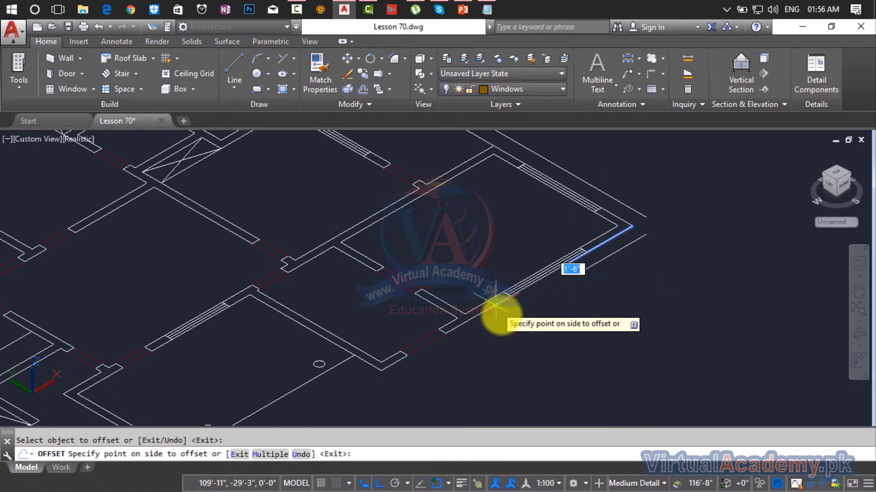
{"action": "left_click", "coordinate": [654, 309]}
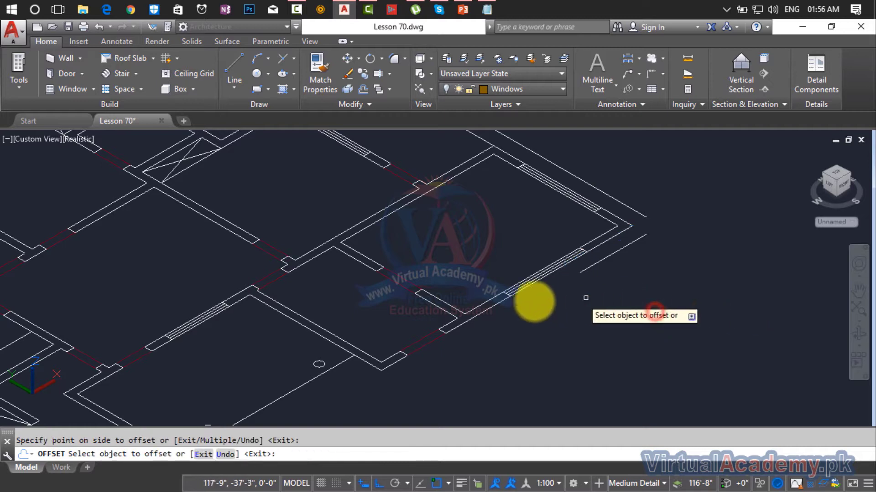
{"action": "left_click", "coordinate": [498, 306]}
{"action": "left_click", "coordinate": [563, 357]}
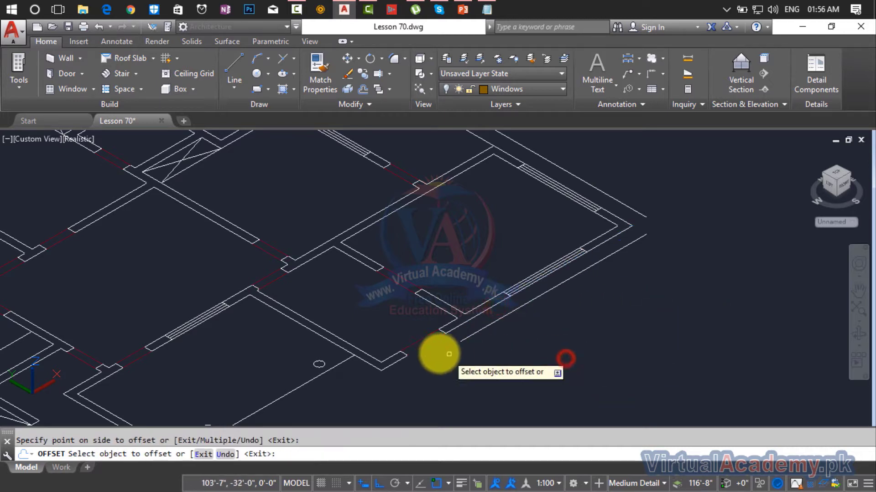
- Offset the short wall end beside the entrance and the adjoining porch side wall by 1'-6"
{"action": "left_click", "coordinate": [397, 363]}
{"action": "left_click", "coordinate": [440, 402]}
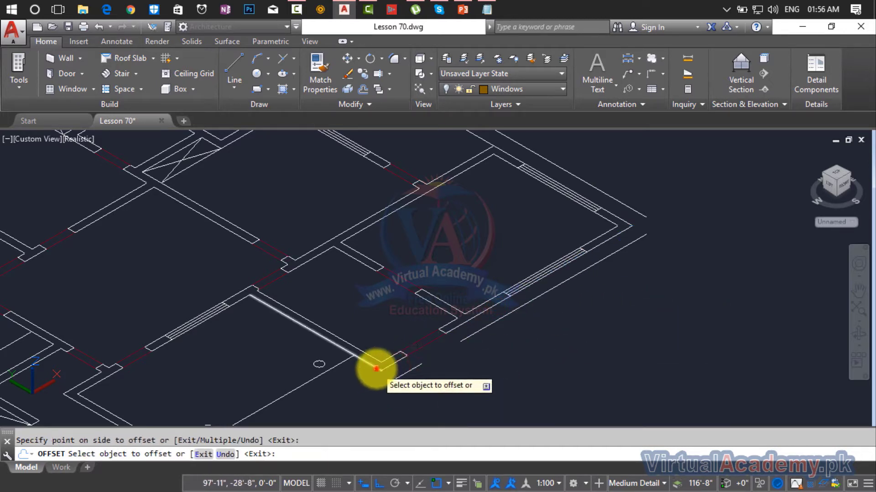
{"action": "left_click", "coordinate": [376, 367]}
{"action": "left_click", "coordinate": [354, 405]}
- Offset the curved front edge of the porch and the stair wall's porch-side line outward by 1'-6"
{"action": "middle_click_drag", "start_coordinate": [354, 406], "coordinate": [371, 260]}
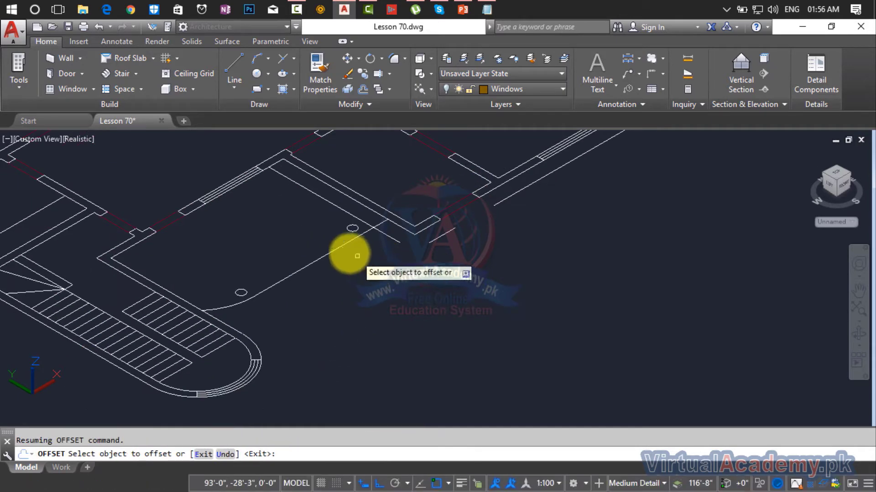
{"action": "left_click", "coordinate": [342, 246]}
{"action": "left_click", "coordinate": [389, 318]}
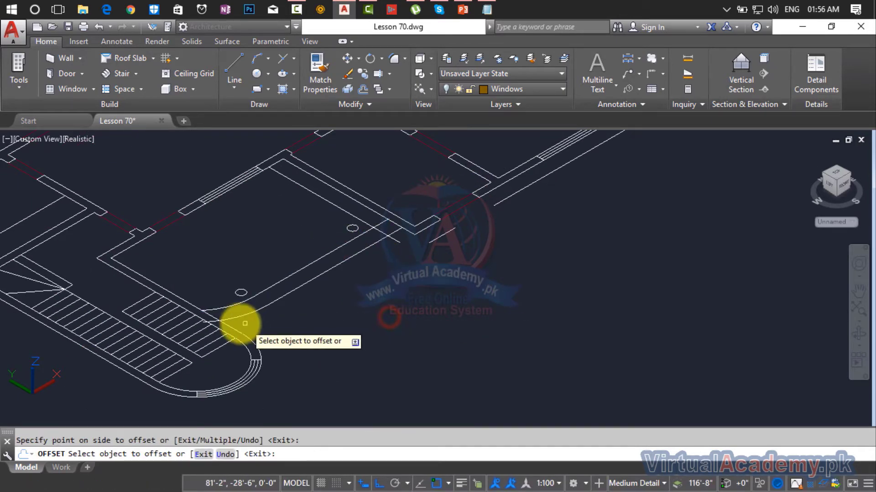
{"action": "left_click", "coordinate": [237, 329]}
{"action": "left_click", "coordinate": [270, 329]}
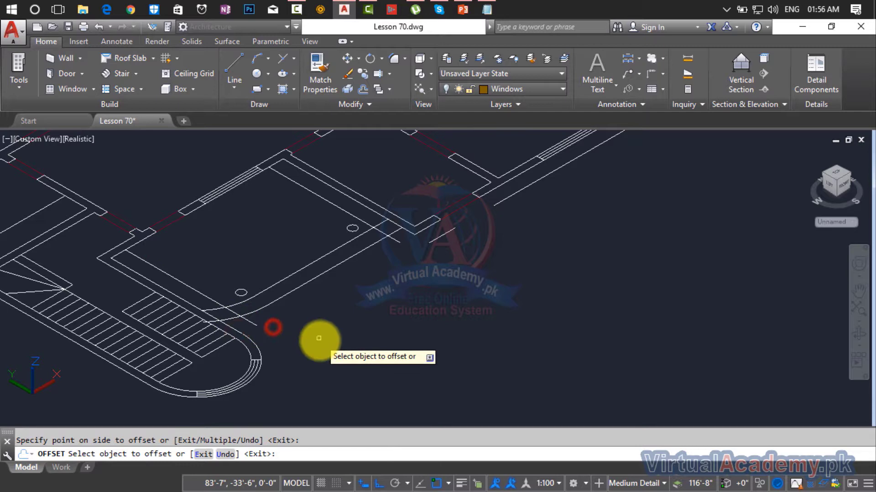
- Offset the rounded stair end and the long straight exterior wall beside the stairs outward by 1'-6"
{"action": "left_click", "coordinate": [259, 350]}
{"action": "middle_click_drag", "start_coordinate": [342, 342], "coordinate": [593, 283]}
{"action": "left_click", "coordinate": [382, 312]}
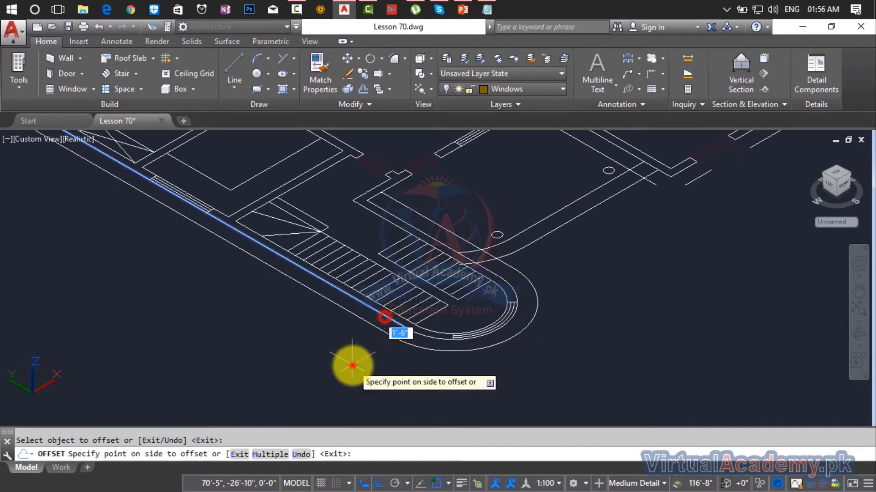
{"action": "left_click", "coordinate": [352, 366]}
{"action": "scroll", "coordinate": [410, 365], "scroll_direction": "down", "scroll_amount": 5}
{"action": "scroll", "coordinate": [239, 270], "scroll_direction": "up", "scroll_amount": 6}
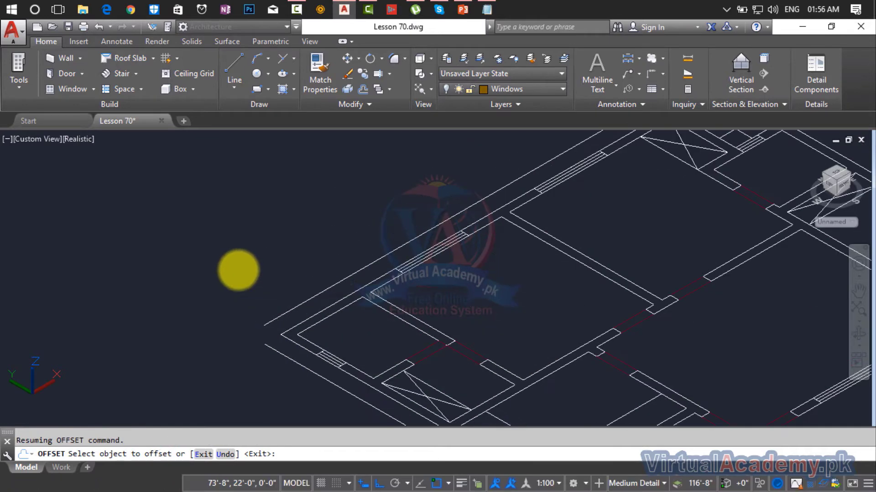
{"action": "key", "text": "Escape"}
- Fillet the offset lines of the two long exterior walls with radius 0 to close their outer corner
{"action": "scroll", "coordinate": [278, 282], "scroll_direction": "down", "scroll_amount": 4}
{"action": "middle_click_drag", "start_coordinate": [278, 281], "coordinate": [253, 202]}
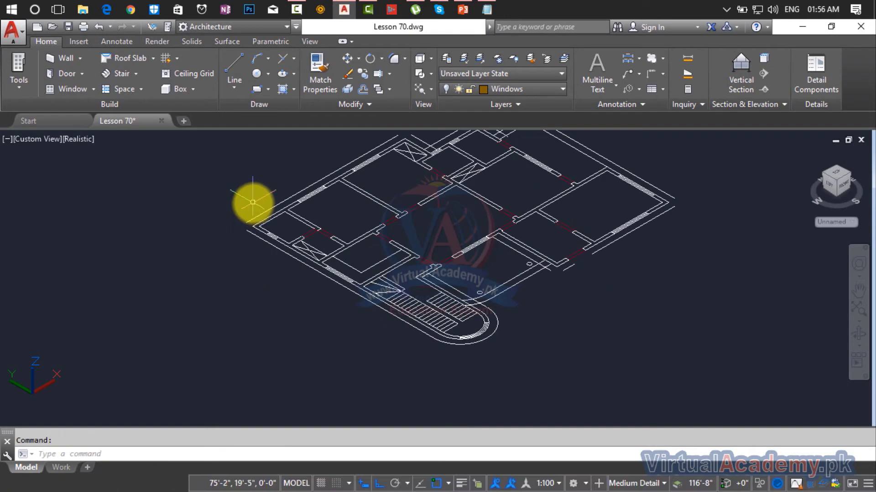
{"action": "scroll", "coordinate": [252, 202], "scroll_direction": "up", "scroll_amount": 5}
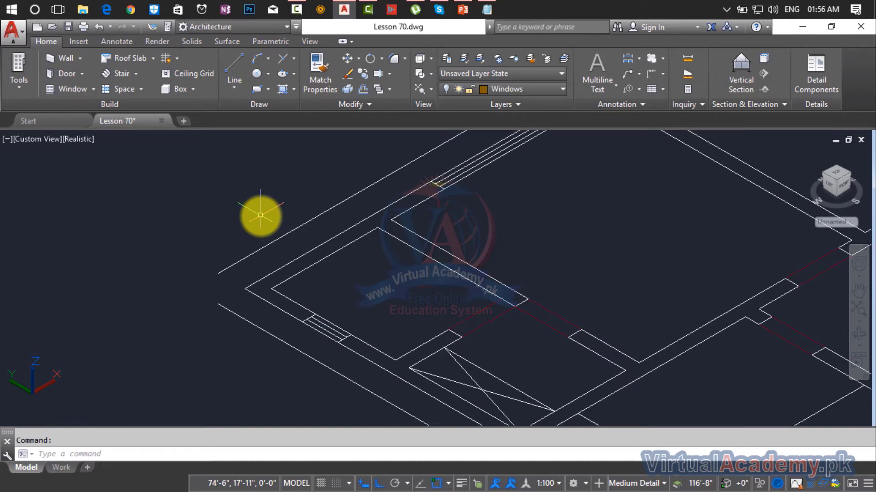
{"action": "key", "text": "Return"}
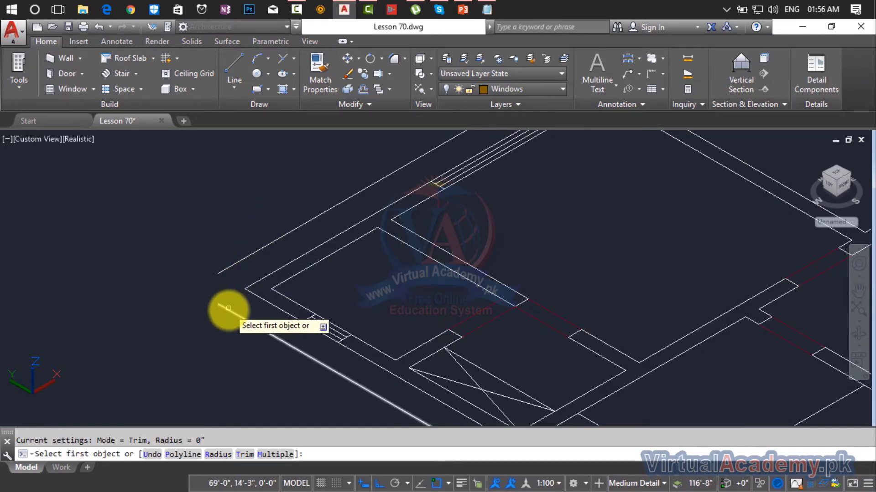
{"action": "left_click", "coordinate": [229, 310]}
{"action": "left_click", "coordinate": [244, 256]}
- Fillet the offset lines at the outer corner beside the crossed shaft and at the adjoining inner corner with radius 0
{"action": "scroll", "coordinate": [133, 356], "scroll_direction": "down", "scroll_amount": 3}
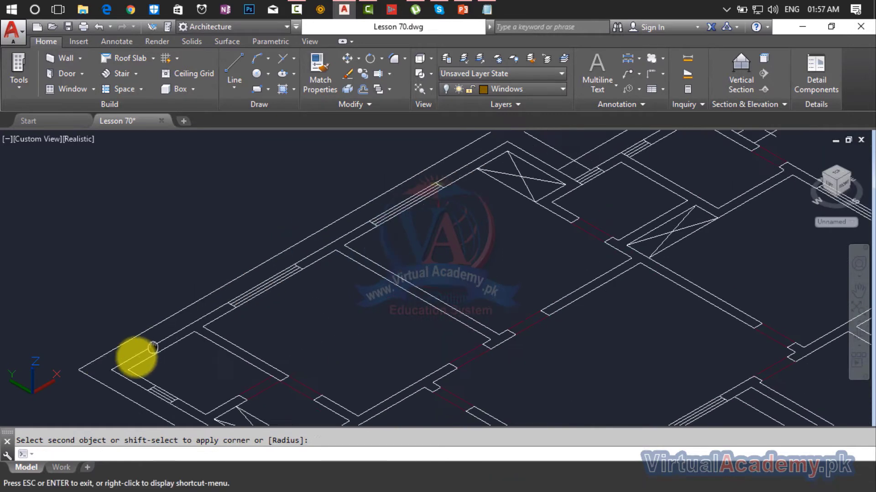
{"action": "scroll", "coordinate": [383, 242], "scroll_direction": "up", "scroll_amount": 4}
{"action": "key", "text": "Return"}
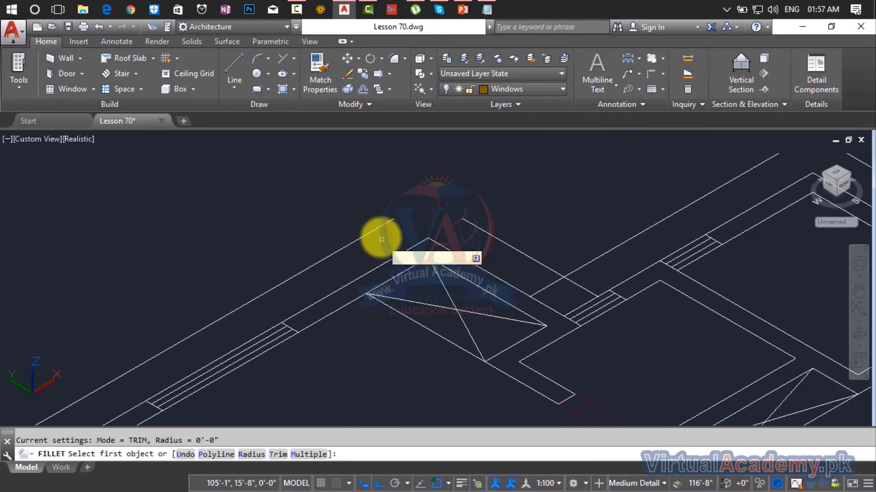
{"action": "left_click", "coordinate": [378, 228]}
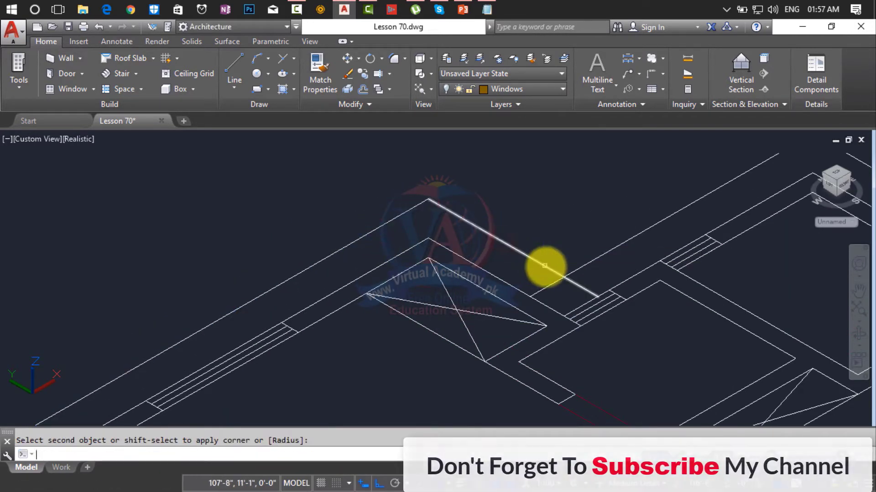
{"action": "left_click", "coordinate": [593, 259]}
- Fillet the offset lines at the small windowed room's outer corner and at the adjoining recess corner near the door opening, radius 0
{"action": "scroll", "coordinate": [601, 254], "scroll_direction": "down", "scroll_amount": 3}
{"action": "middle_click_drag", "start_coordinate": [602, 254], "coordinate": [259, 294]}
{"action": "scroll", "coordinate": [340, 246], "scroll_direction": "up", "scroll_amount": 3}
{"action": "key", "text": "Return"}
{"action": "left_click", "coordinate": [365, 240]}
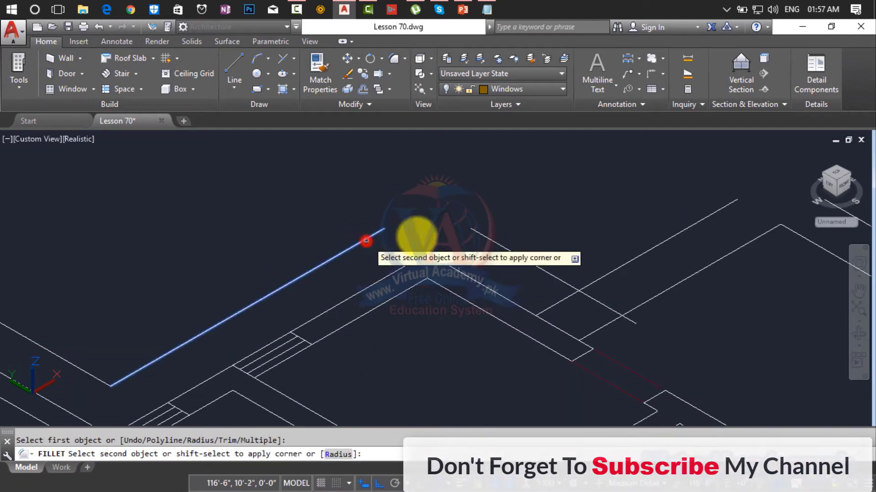
{"action": "left_click", "coordinate": [507, 254]}
{"action": "right_click", "coordinate": [528, 266]}
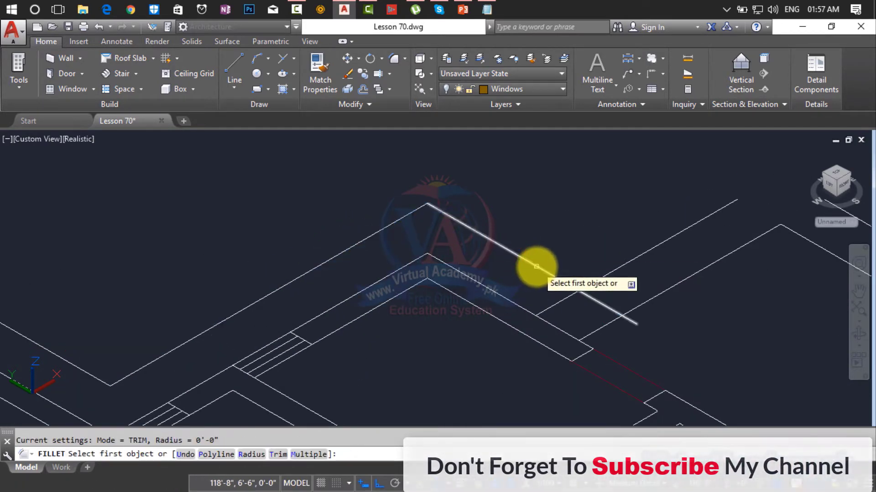
{"action": "left_click", "coordinate": [538, 266]}
{"action": "left_click", "coordinate": [603, 275]}
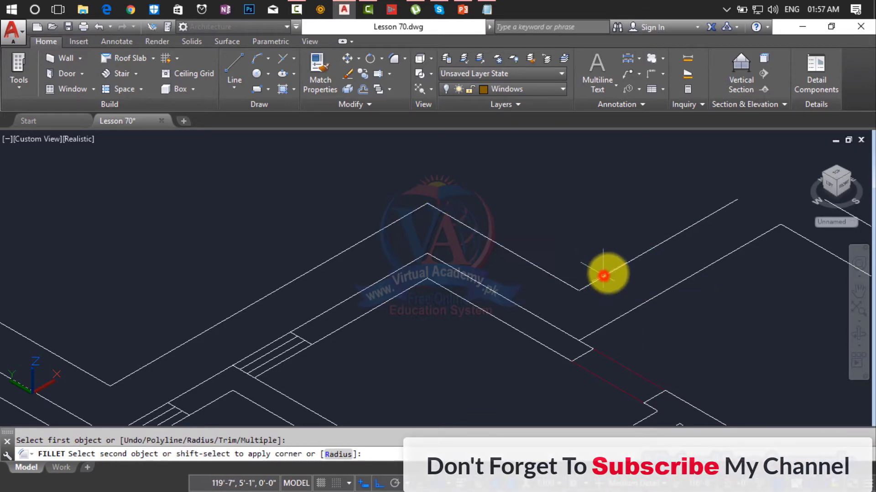
- Fillet the short offset line beyond the recess with the long east wall's offset line at their outer corner, radius 0
{"action": "scroll", "coordinate": [603, 276], "scroll_direction": "down", "scroll_amount": 5}
{"action": "middle_click_drag", "start_coordinate": [602, 275], "coordinate": [413, 308]}
{"action": "right_click", "coordinate": [429, 300]}
{"action": "scroll", "coordinate": [469, 291], "scroll_direction": "up", "scroll_amount": 2}
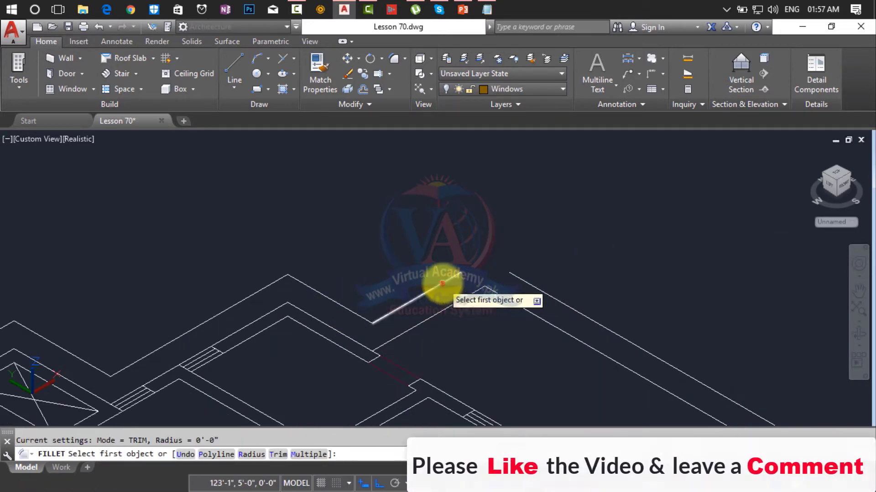
{"action": "left_click", "coordinate": [447, 283]}
{"action": "scroll", "coordinate": [538, 292], "scroll_direction": "down", "scroll_amount": 2}
{"action": "middle_click_drag", "start_coordinate": [549, 305], "coordinate": [160, 180]}
{"action": "scroll", "coordinate": [336, 275], "scroll_direction": "down", "scroll_amount": 2}
{"action": "middle_click_drag", "start_coordinate": [366, 280], "coordinate": [348, 226]}
- Fillet the offset lines of the east and south walls with radius 0 to close the plan's south-east corner
{"action": "right_click", "coordinate": [350, 225]}
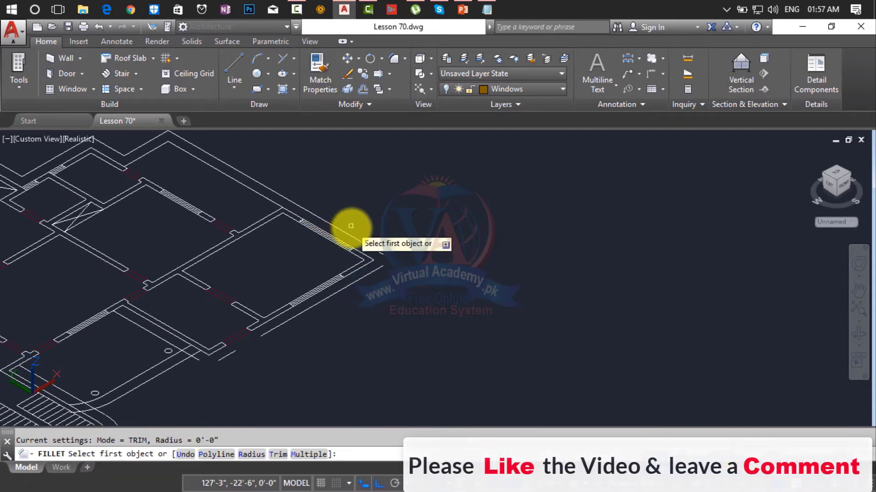
{"action": "left_click", "coordinate": [369, 262]}
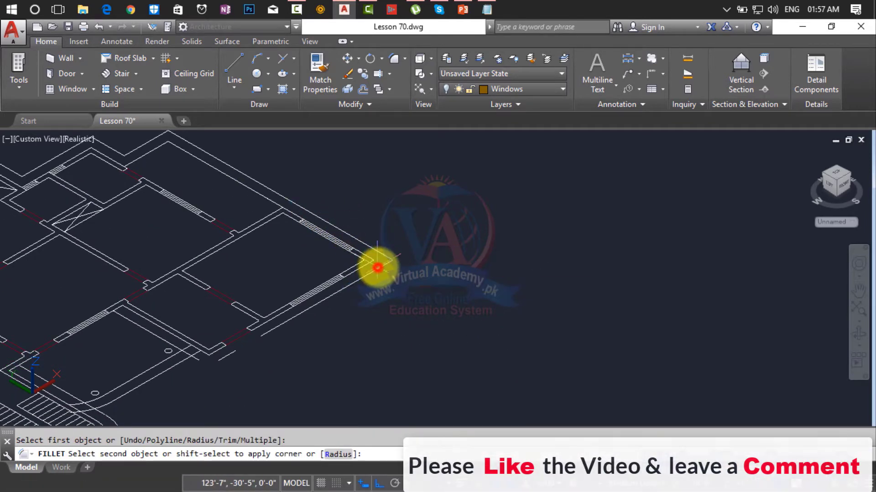
{"action": "scroll", "coordinate": [383, 265], "scroll_direction": "down", "scroll_amount": 2}
{"action": "middle_click_drag", "start_coordinate": [383, 265], "coordinate": [512, 267]}
{"action": "left_click", "coordinate": [507, 273]}
{"action": "scroll", "coordinate": [469, 297], "scroll_direction": "up", "scroll_amount": 2}
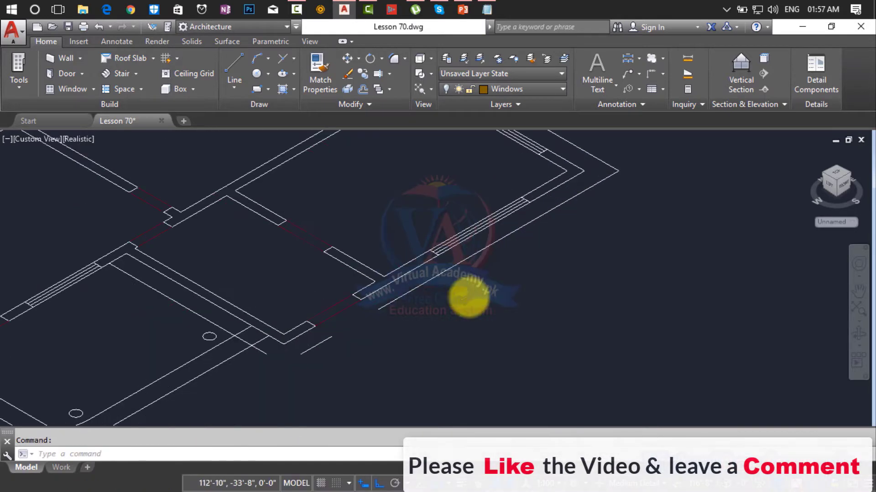
- Fillet the south wall's offset with the return line beside the porch, and that return line with the porch's front offset, radius 0
{"action": "left_click", "coordinate": [416, 291]}
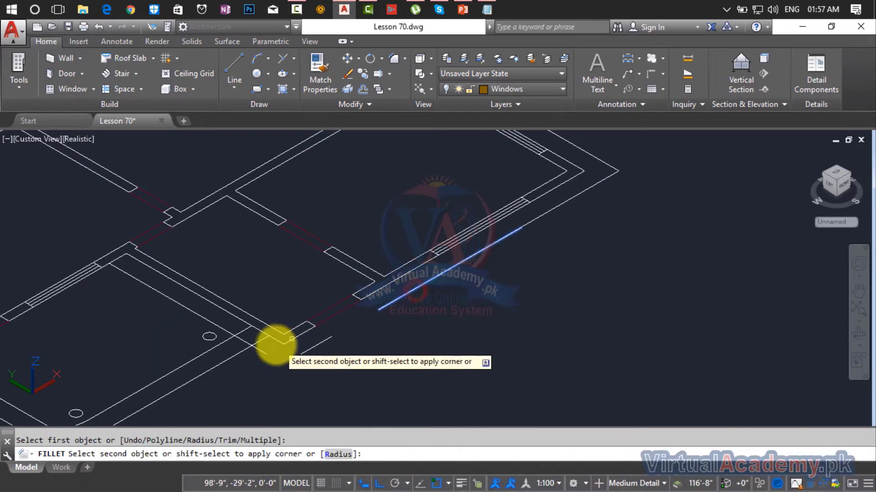
{"action": "left_click", "coordinate": [260, 353]}
{"action": "scroll", "coordinate": [365, 292], "scroll_direction": "down", "scroll_amount": 2}
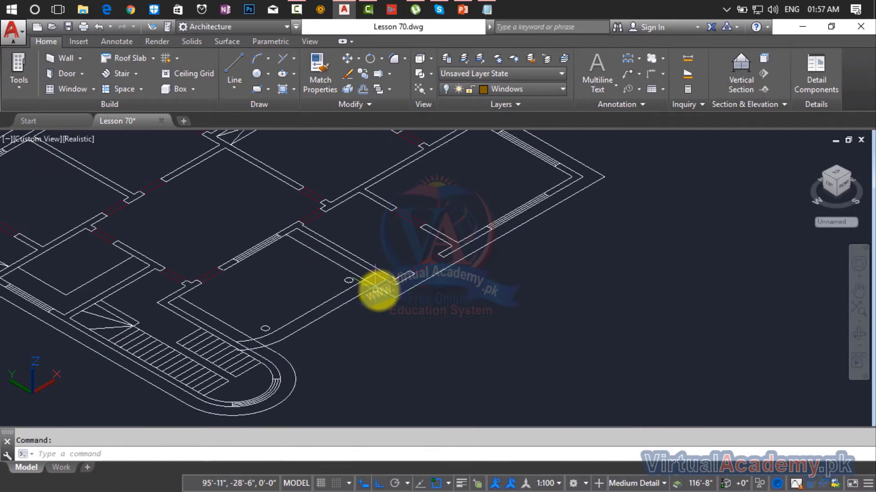
{"action": "key", "text": "Return"}
{"action": "left_click", "coordinate": [372, 288]}
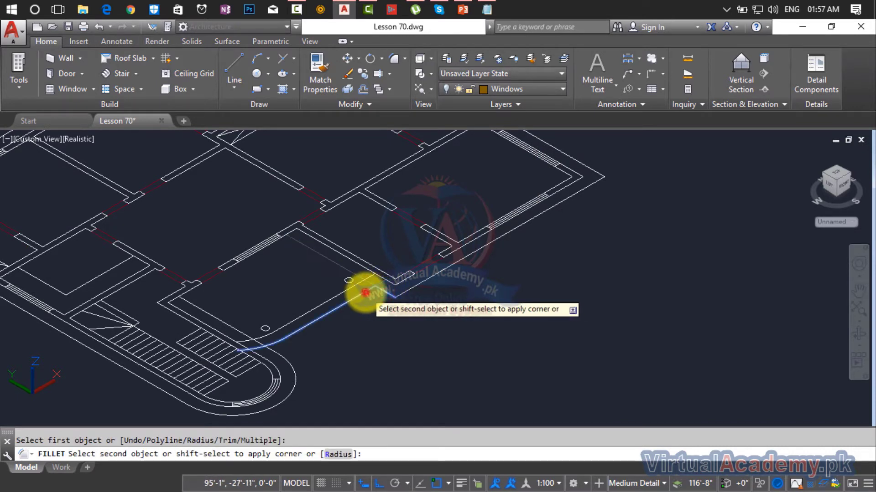
{"action": "left_click", "coordinate": [365, 293]}
- Fillet the porch's curved front offset with the stair wall's offset line at their junction, radius 0
{"action": "key", "text": "Return"}
{"action": "left_click", "coordinate": [272, 344]}
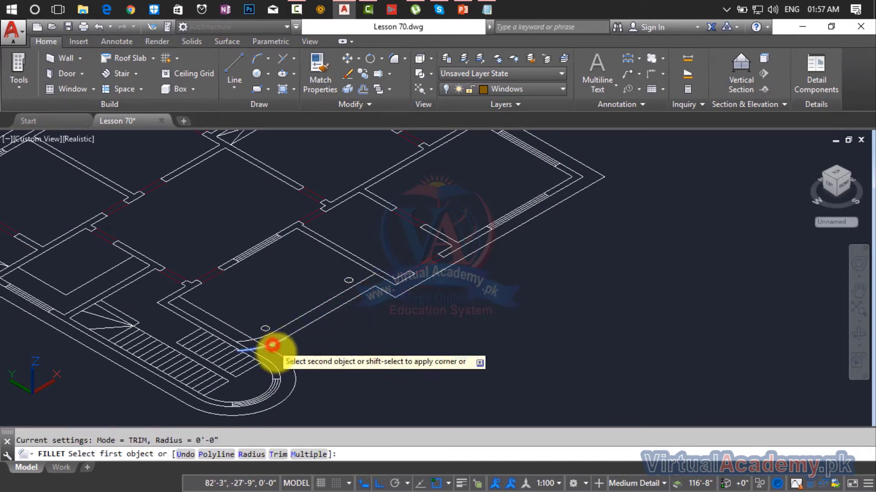
{"action": "left_click", "coordinate": [272, 352]}
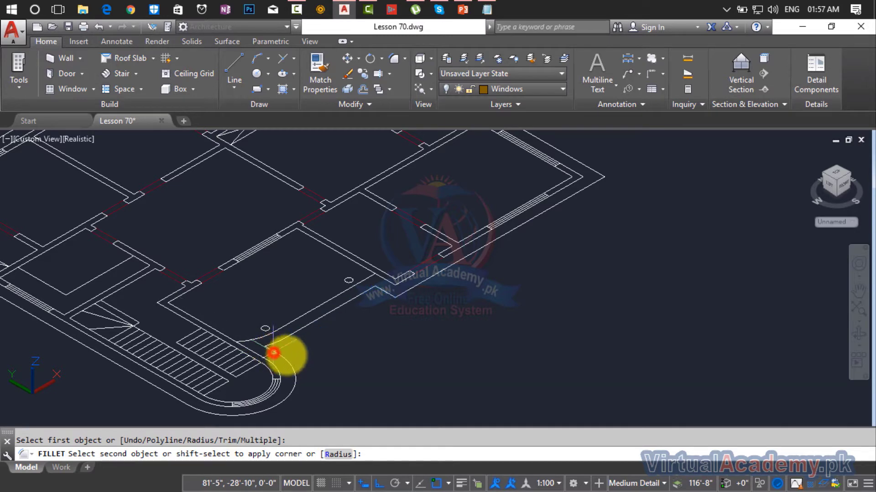
- Switch the drawing from the custom 3D view to the Top view and bring the stair and porch area into sight
{"action": "middle_click_drag", "start_coordinate": [323, 356], "coordinate": [410, 322]}
{"action": "scroll", "coordinate": [408, 311], "scroll_direction": "down", "scroll_amount": 5}
{"action": "scroll", "coordinate": [409, 318], "scroll_direction": "up", "scroll_amount": 5}
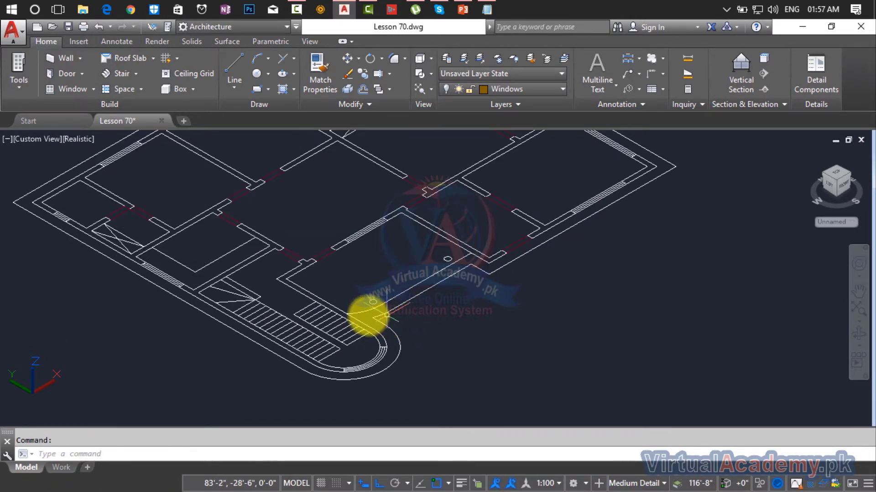
{"action": "scroll", "coordinate": [385, 315], "scroll_direction": "up", "scroll_amount": 3}
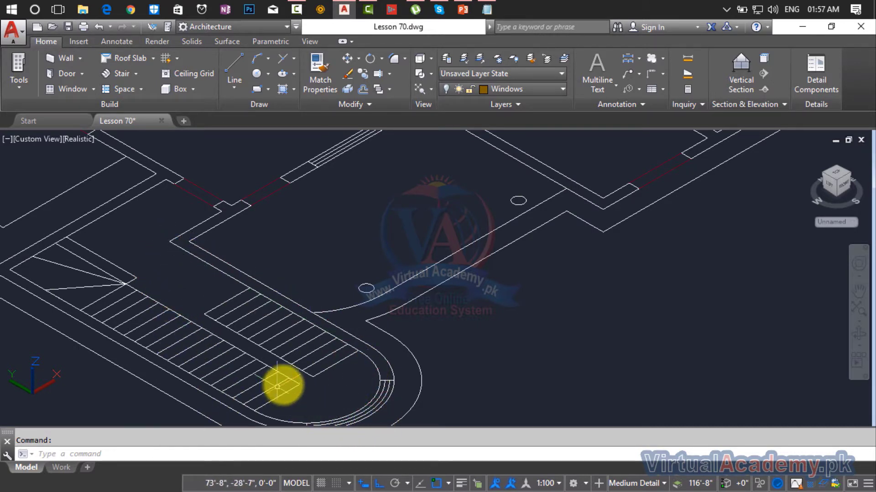
{"action": "middle_click_drag", "start_coordinate": [171, 244], "coordinate": [259, 264]}
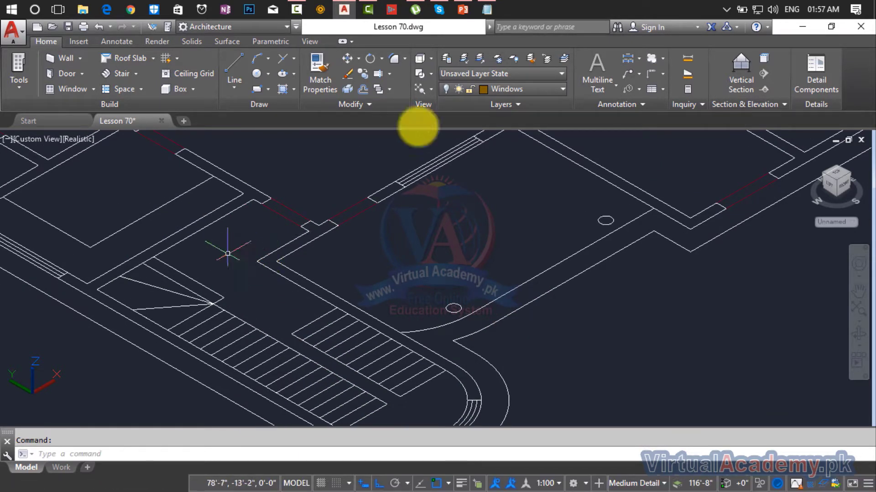
{"action": "left_click", "coordinate": [507, 88]}
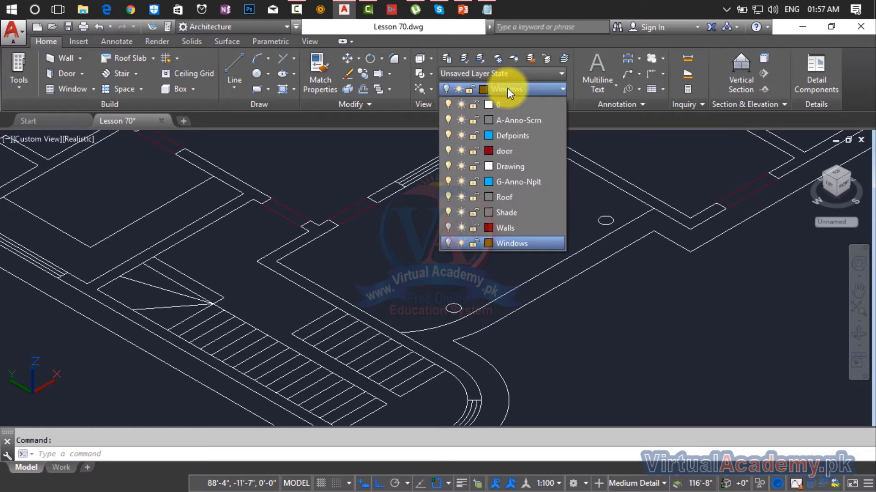
{"action": "left_click", "coordinate": [42, 139]}
{"action": "left_click", "coordinate": [42, 139]}
{"action": "left_click", "coordinate": [67, 171]}
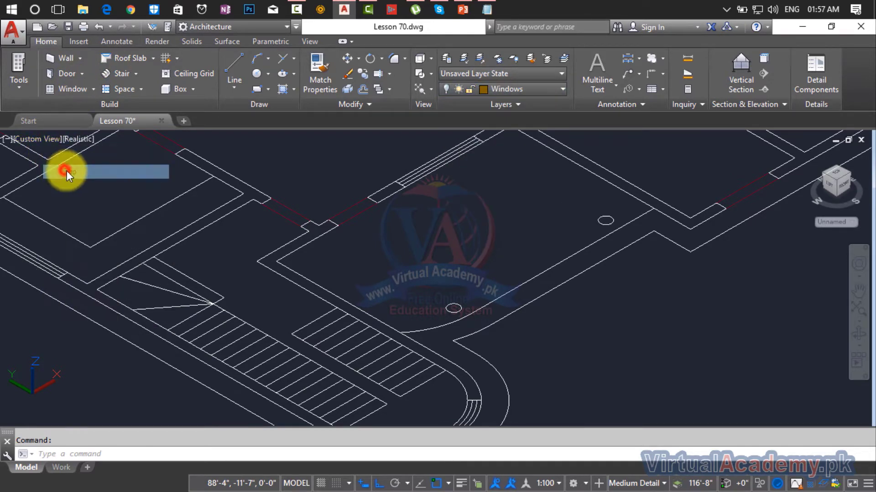
{"action": "middle_click_drag", "start_coordinate": [391, 214], "coordinate": [407, 165]}
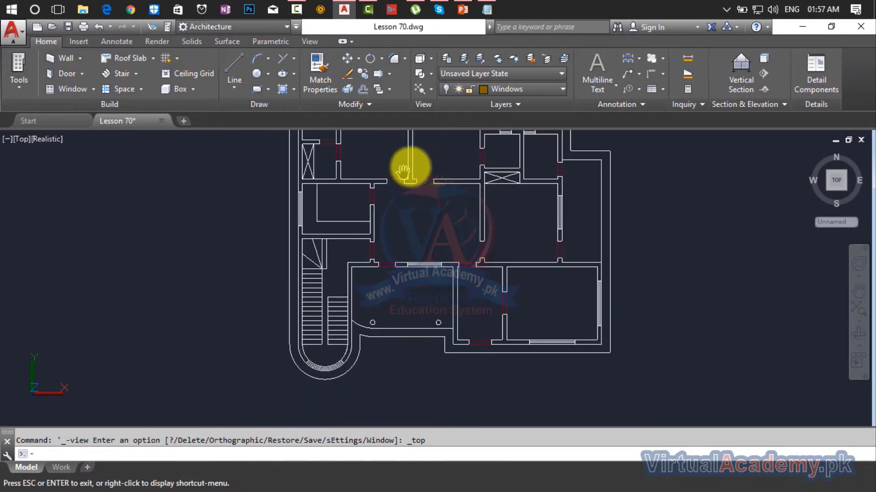
- Make Drawing the current layer
{"action": "left_click", "coordinate": [538, 89]}
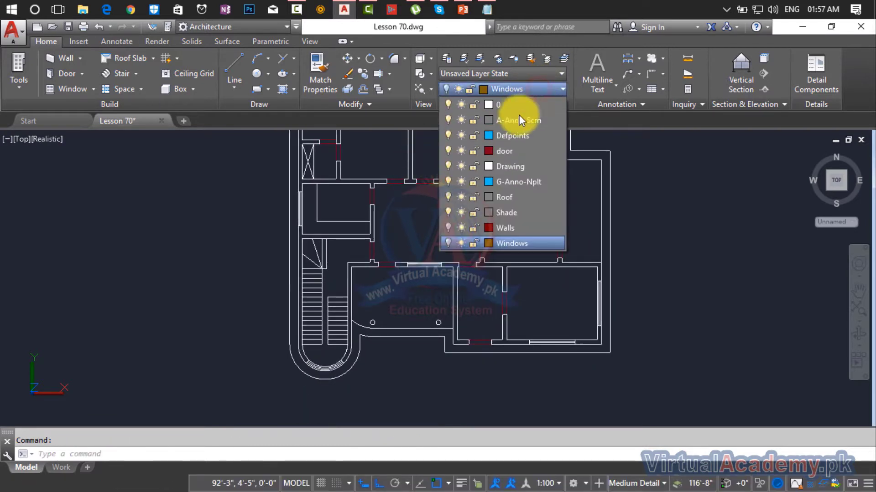
{"action": "left_click", "coordinate": [503, 174]}
{"action": "left_click", "coordinate": [525, 87]}
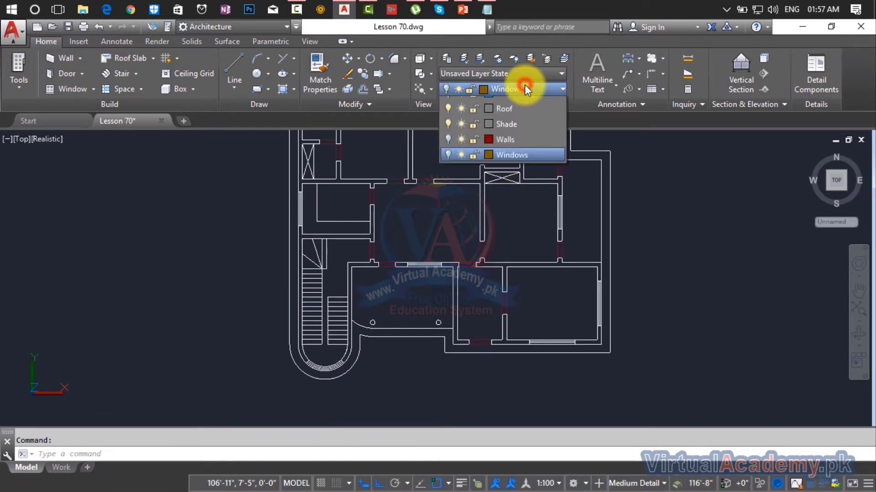
{"action": "left_click", "coordinate": [504, 169]}
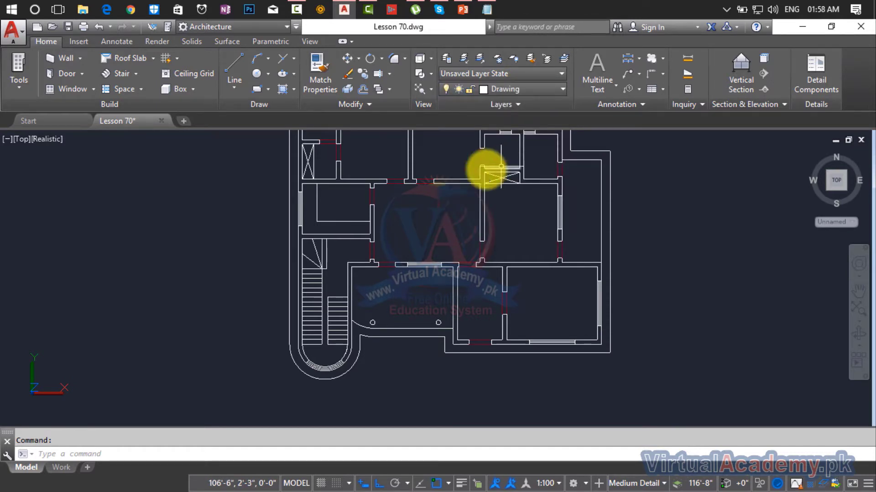
- Start a polyline at the stair hall's inner wall corner, run it straight up to the opposite wall and along to the stairwell's far corner
{"action": "scroll", "coordinate": [303, 253], "scroll_direction": "up", "scroll_amount": 3}
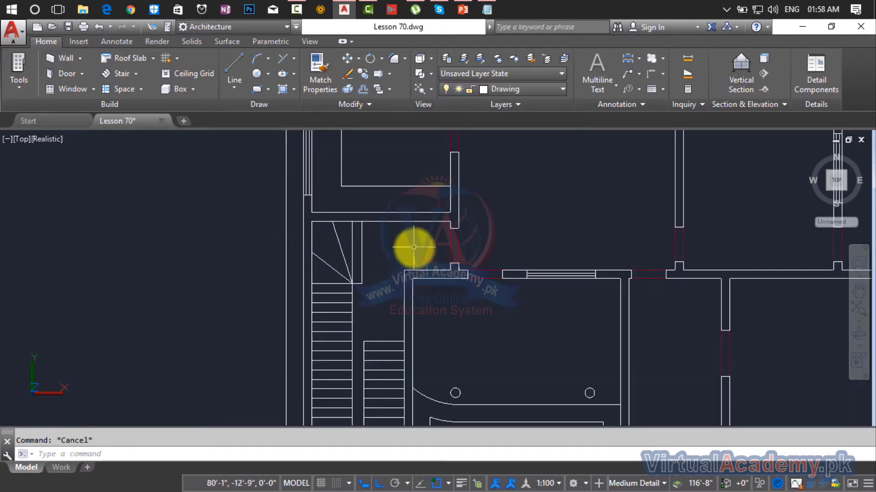
{"action": "key", "text": "Return"}
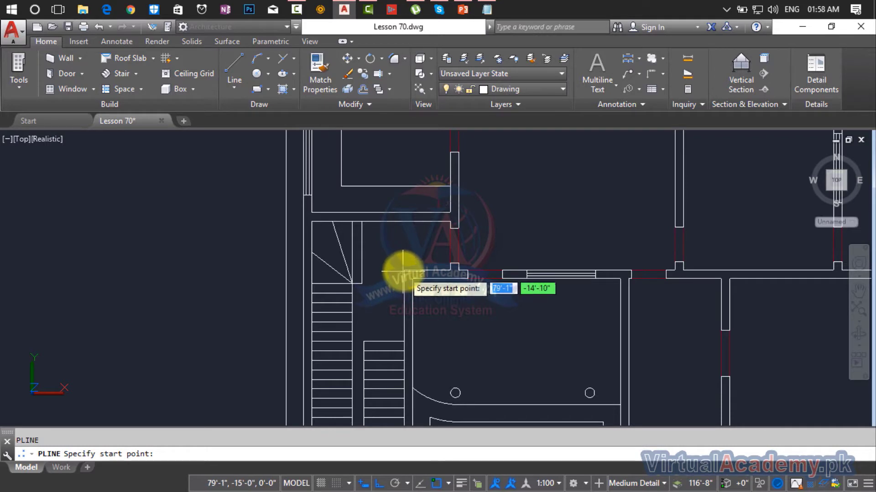
{"action": "scroll", "coordinate": [402, 255], "scroll_direction": "up", "scroll_amount": 4}
{"action": "middle_click_drag", "start_coordinate": [401, 258], "coordinate": [404, 244]}
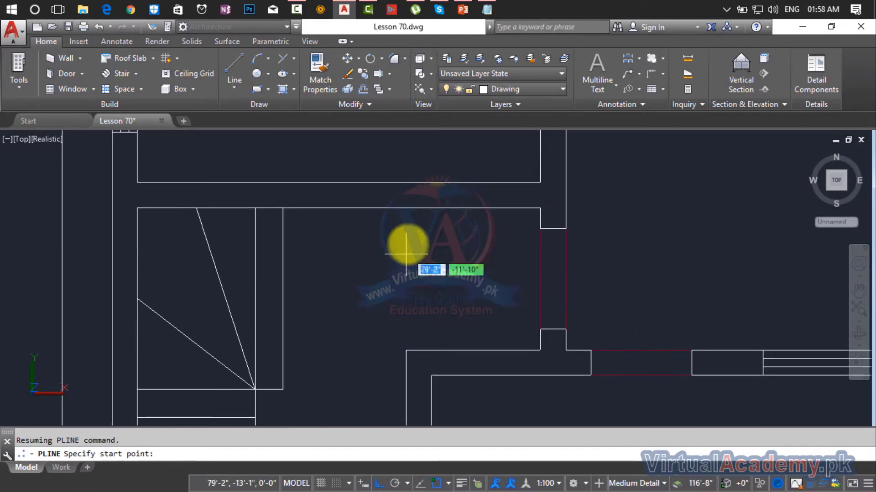
{"action": "left_click", "coordinate": [406, 351]}
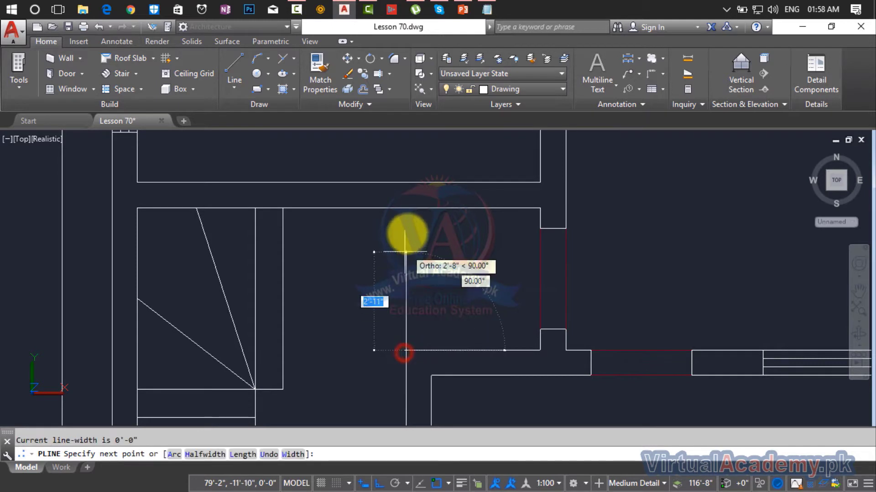
{"action": "left_click", "coordinate": [408, 209]}
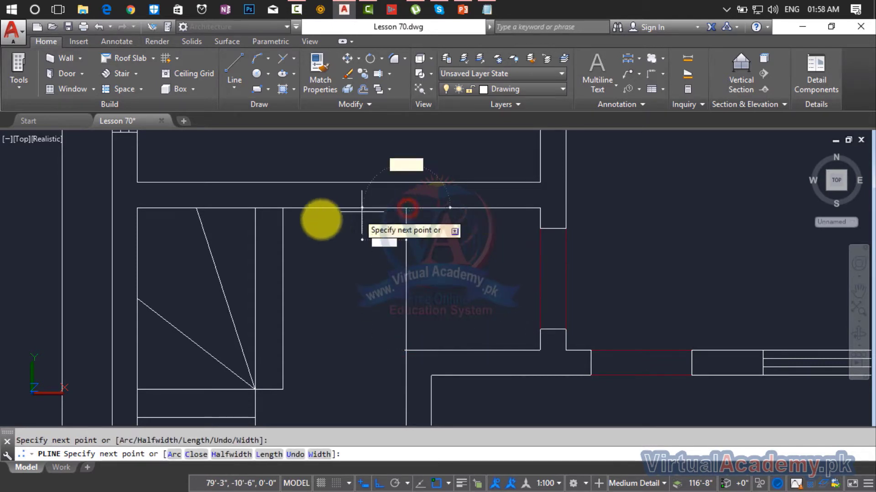
{"action": "left_click", "coordinate": [138, 209]}
- Continue the polyline straight down the inner face of the stair's exterior wall to where the rounded end begins
{"action": "scroll", "coordinate": [165, 279], "scroll_direction": "down", "scroll_amount": 2}
{"action": "middle_click_drag", "start_coordinate": [166, 281], "coordinate": [394, 120]}
{"action": "scroll", "coordinate": [383, 282], "scroll_direction": "up", "scroll_amount": 5}
{"action": "middle_click_drag", "start_coordinate": [381, 302], "coordinate": [415, 132]}
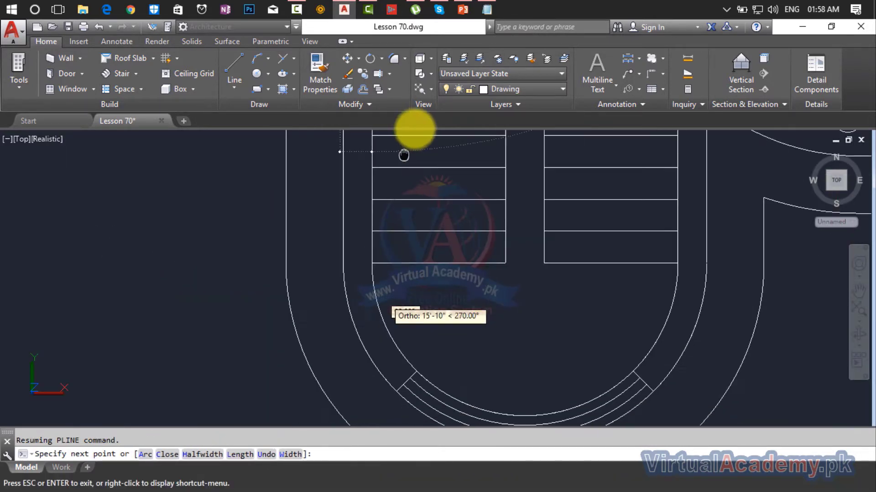
{"action": "scroll", "coordinate": [405, 197], "scroll_direction": "up", "scroll_amount": 1}
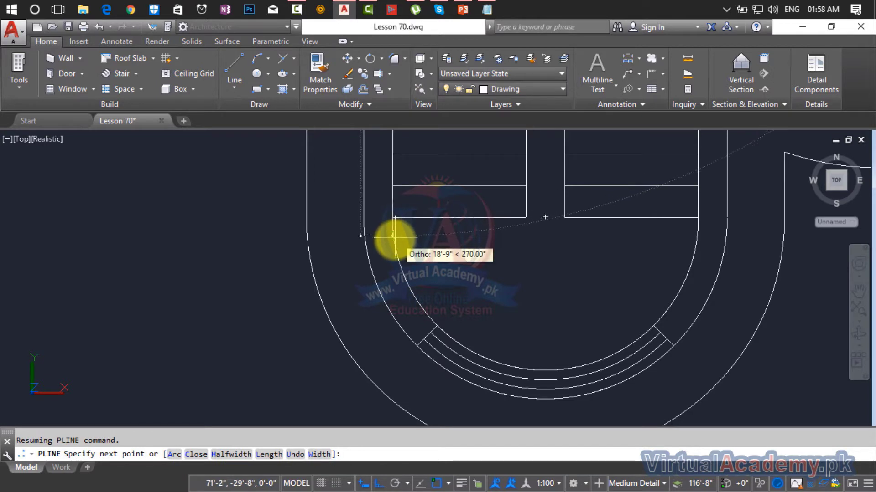
{"action": "left_click", "coordinate": [392, 217]}
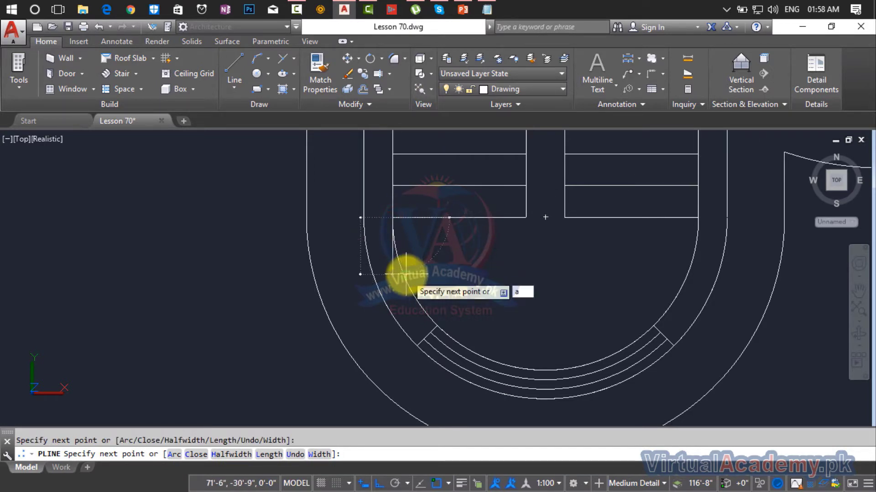
- Continue the polyline with arc segments along the inner face of the stair's rounded end, round to where the opposite straight wall begins
{"action": "type", "text": "a"}
{"action": "key", "text": "Return"}
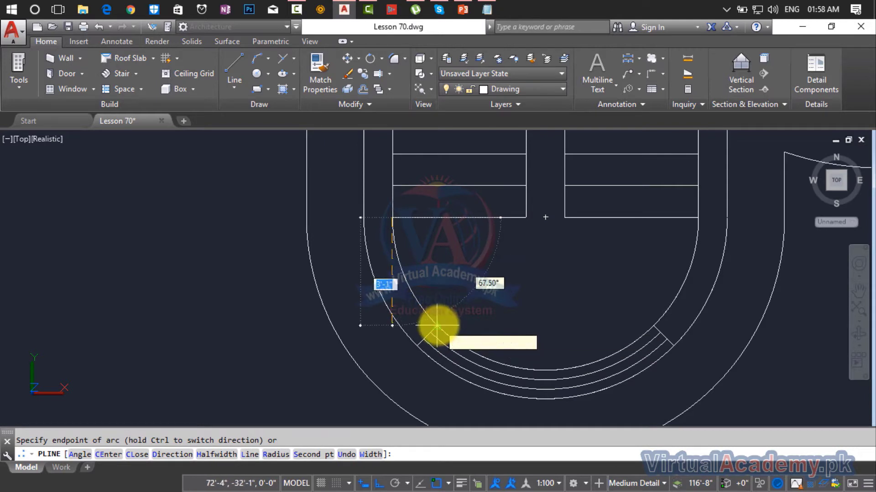
{"action": "left_click", "coordinate": [437, 325]}
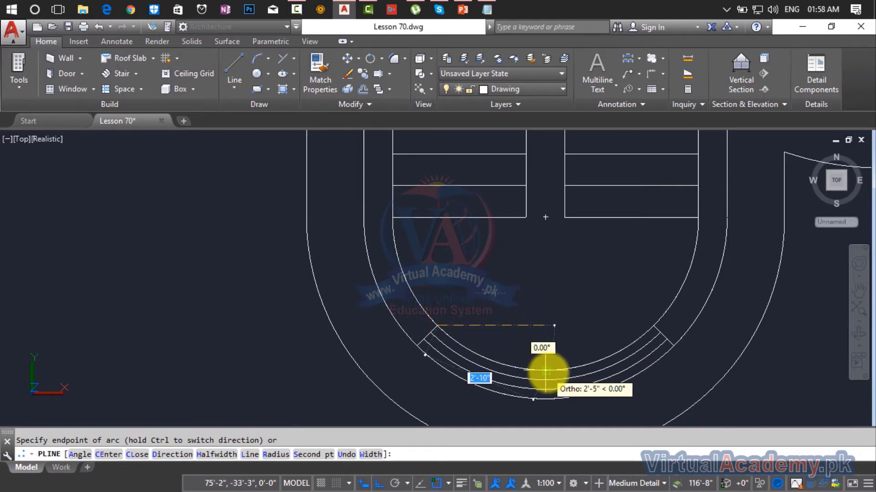
{"action": "left_click", "coordinate": [545, 370]}
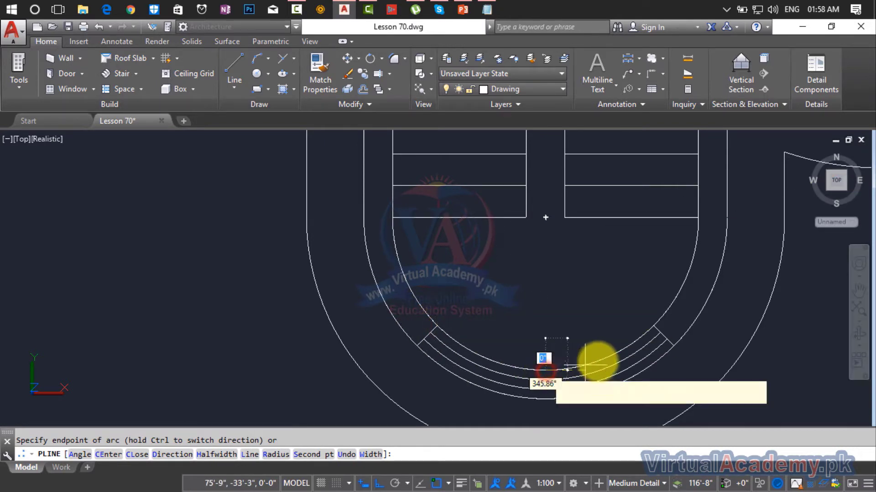
{"action": "left_click", "coordinate": [654, 326]}
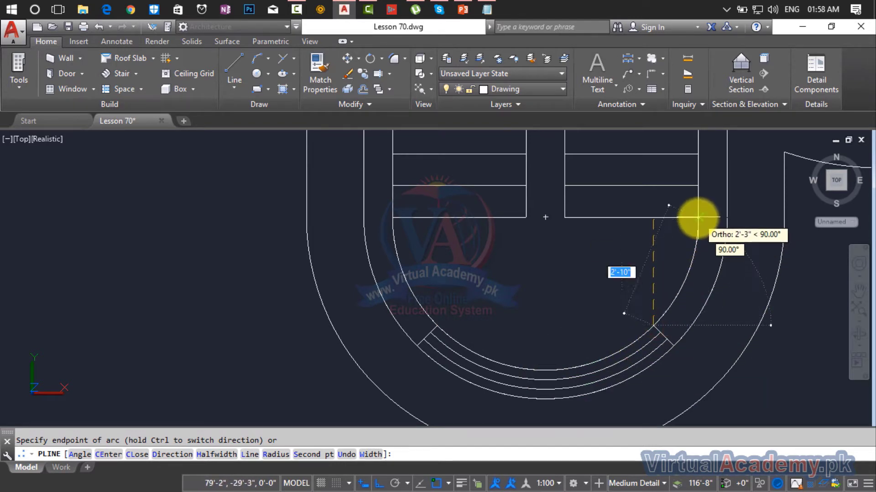
{"action": "middle_click_drag", "start_coordinate": [694, 214], "coordinate": [643, 442]}
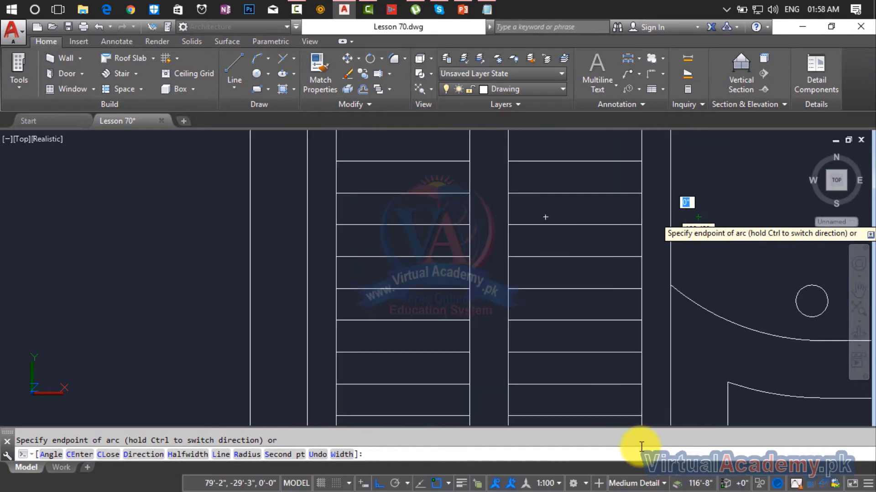
{"action": "scroll", "coordinate": [641, 427], "scroll_direction": "down", "scroll_amount": 4}
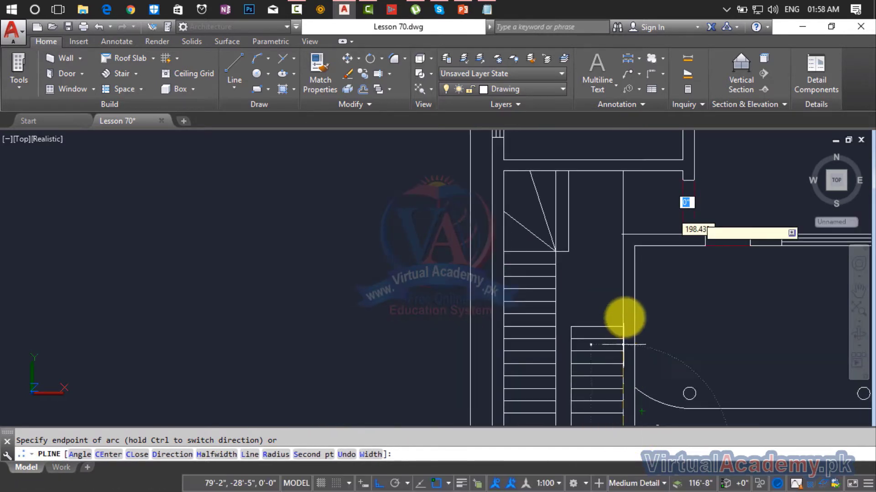
{"action": "key", "text": "Return"}
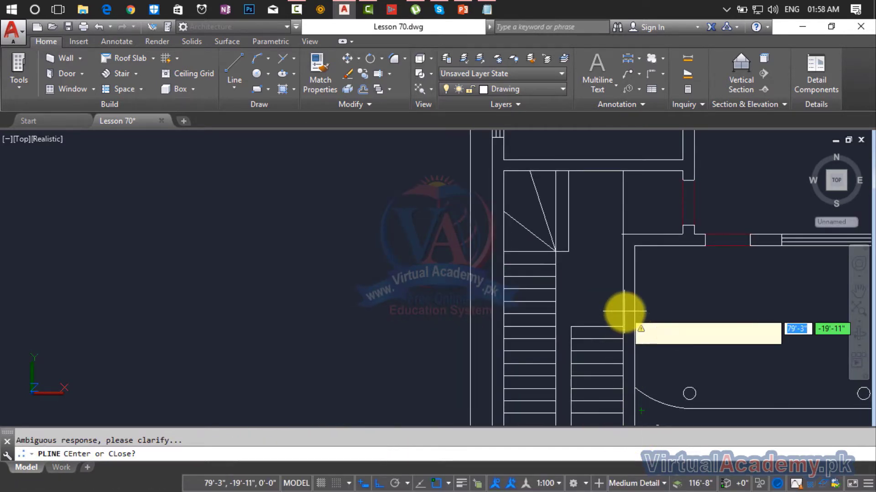
{"action": "key", "text": "Return"}
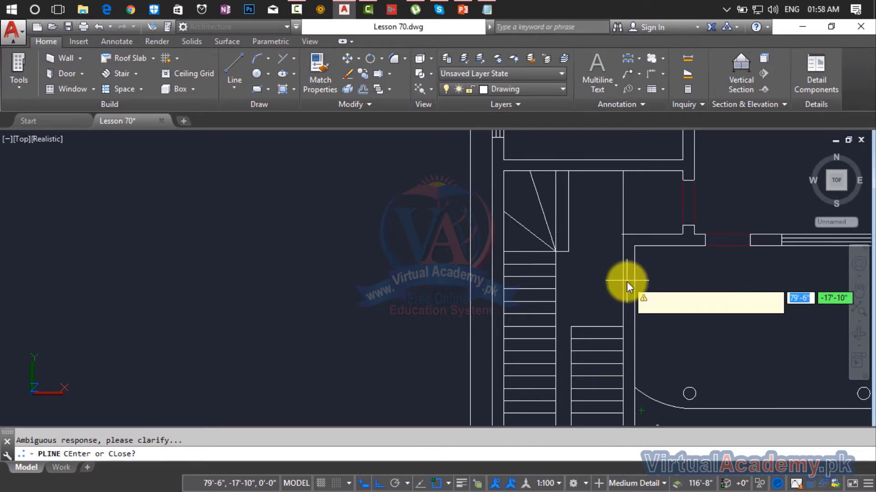
{"action": "key", "text": "Return"}
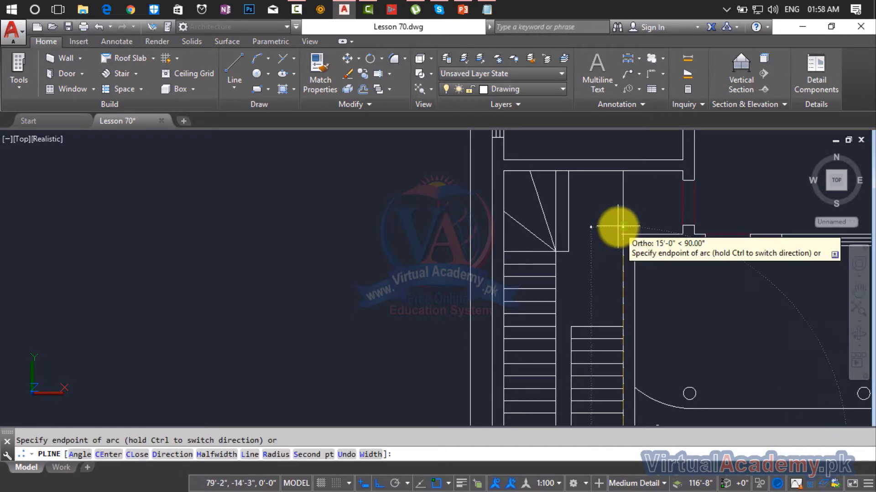
- Switch the polyline back to straight segments and close it along the stair hall's inner wall to its start point
{"action": "scroll", "coordinate": [623, 235], "scroll_direction": "down", "scroll_amount": 4}
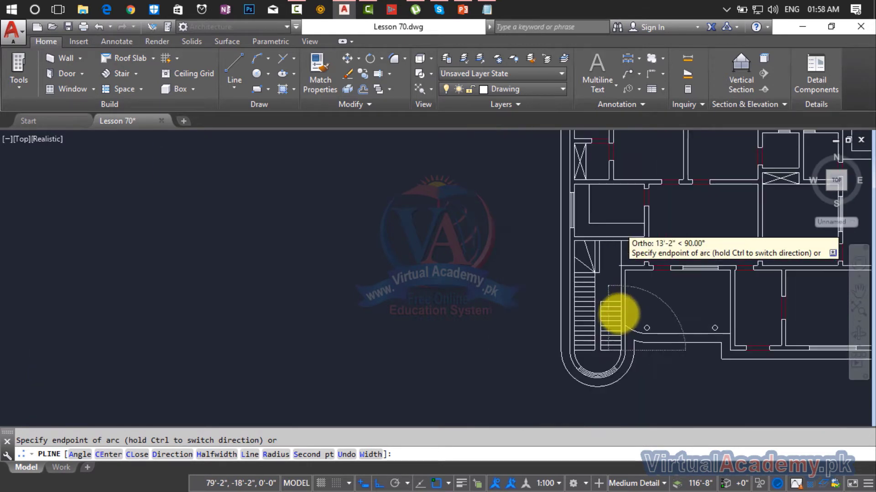
{"action": "scroll", "coordinate": [606, 268], "scroll_direction": "up", "scroll_amount": 2}
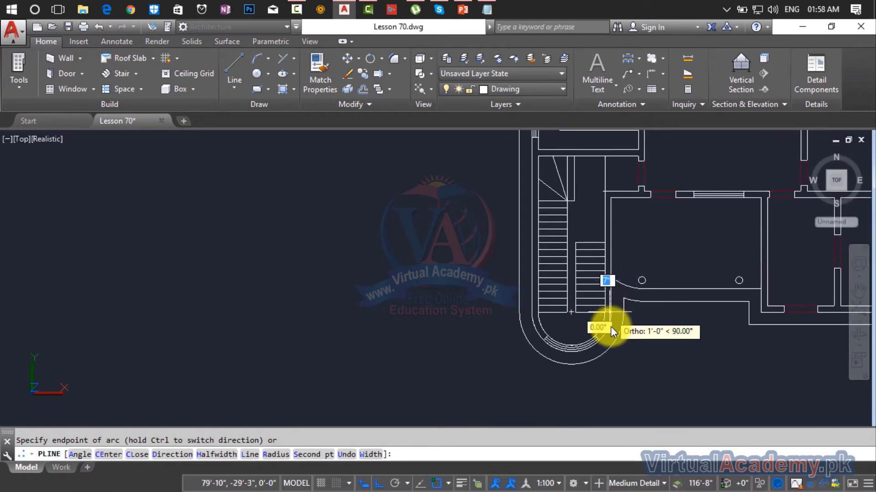
{"action": "scroll", "coordinate": [604, 312], "scroll_direction": "up", "scroll_amount": 5}
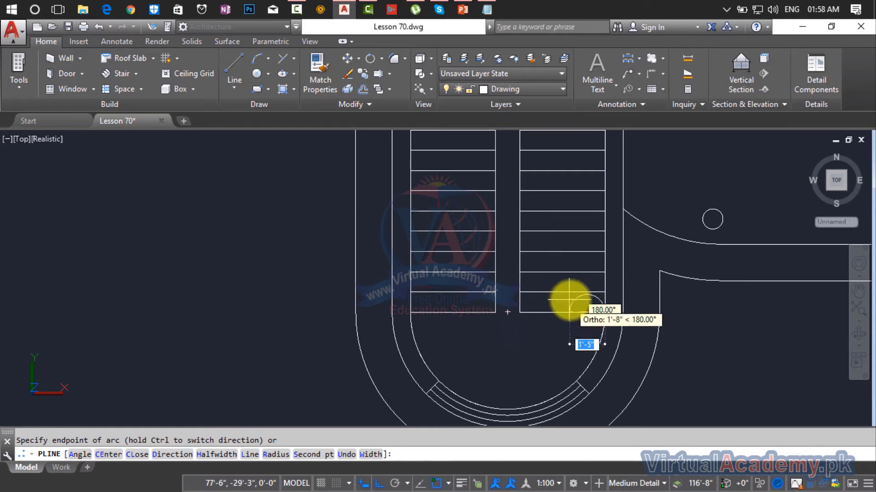
{"action": "type", "text": "l"}
{"action": "key", "text": "Return"}
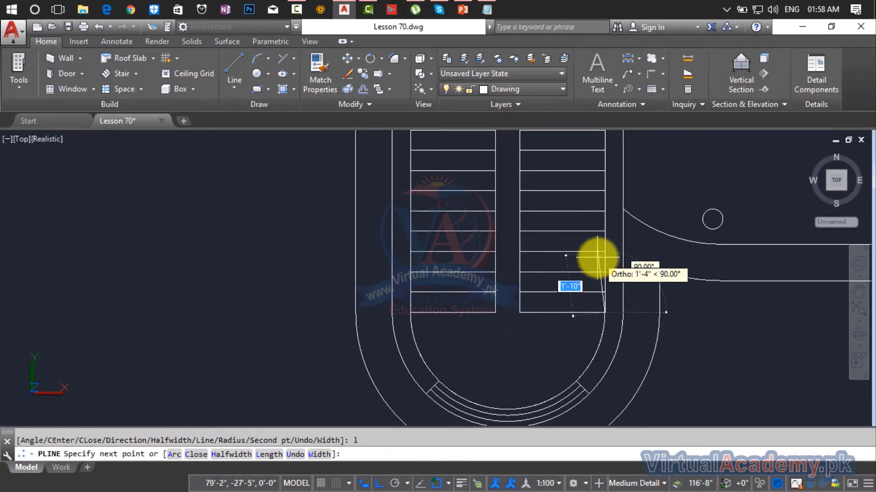
{"action": "middle_click_drag", "start_coordinate": [599, 260], "coordinate": [583, 475]}
{"action": "scroll", "coordinate": [588, 329], "scroll_direction": "down", "scroll_amount": 4}
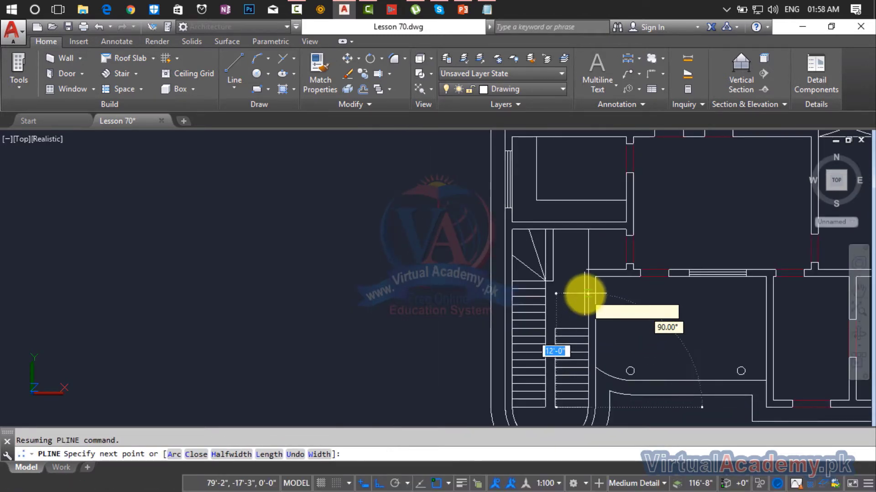
{"action": "type", "text": "c"}
{"action": "key", "text": "Return"}
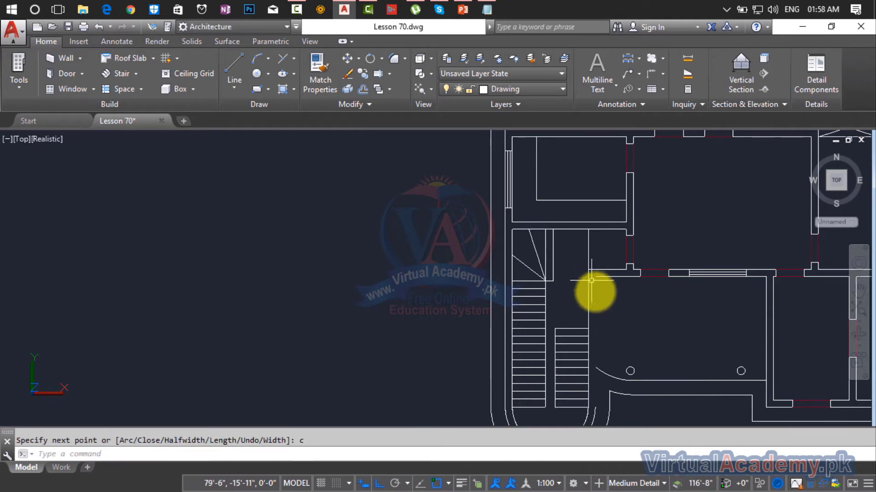
- Select the closed stairwell polyline to check that it is one object, and clear the selection
{"action": "scroll", "coordinate": [605, 350], "scroll_direction": "down", "scroll_amount": 8}
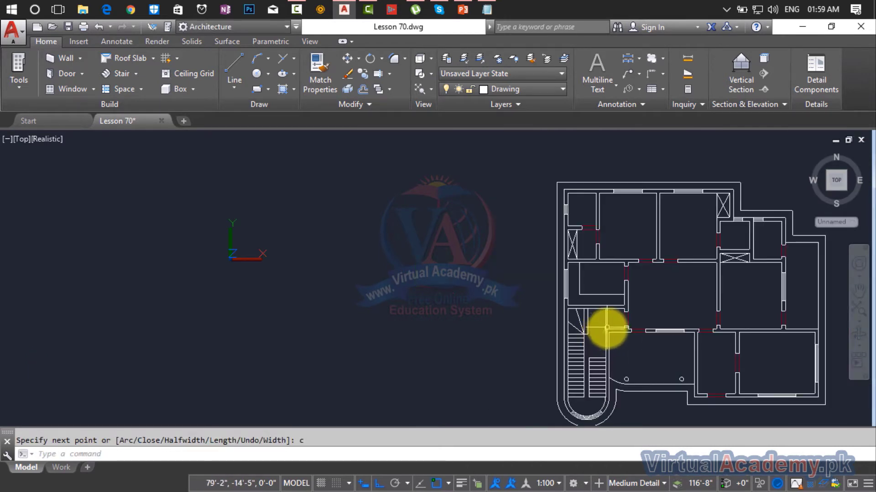
{"action": "scroll", "coordinate": [606, 327], "scroll_direction": "up", "scroll_amount": 5}
{"action": "key", "text": "Return"}
{"action": "scroll", "coordinate": [600, 308], "scroll_direction": "down", "scroll_amount": 6}
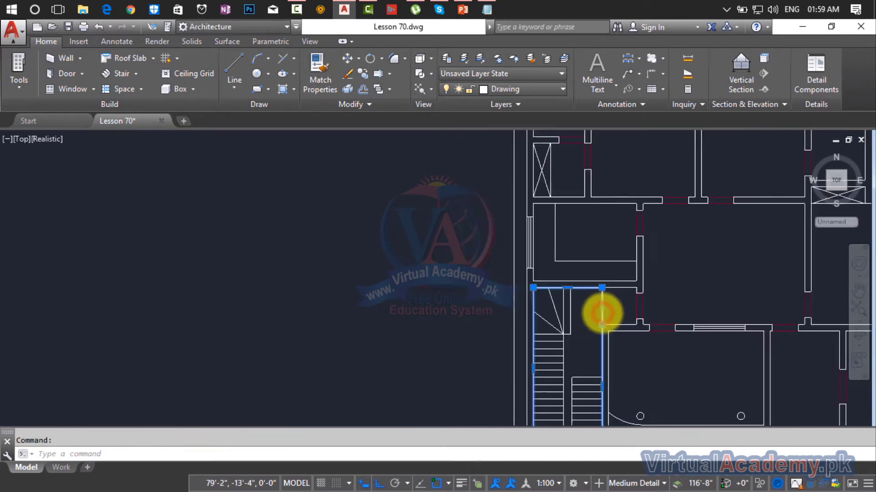
{"action": "middle_click_drag", "start_coordinate": [596, 307], "coordinate": [487, 292]}
{"action": "key", "text": "Escape"}
{"action": "scroll", "coordinate": [492, 288], "scroll_direction": "up", "scroll_amount": 3}
{"action": "key", "text": "Escape"}
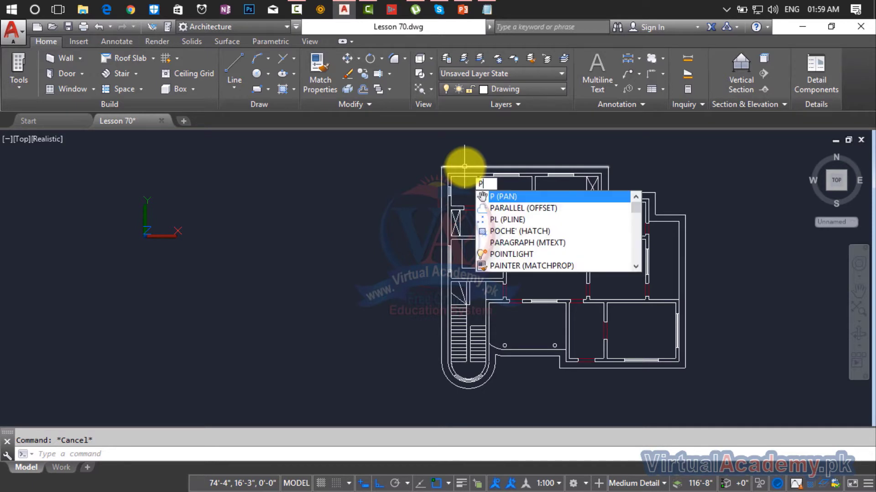
{"action": "key", "text": "Escape"}
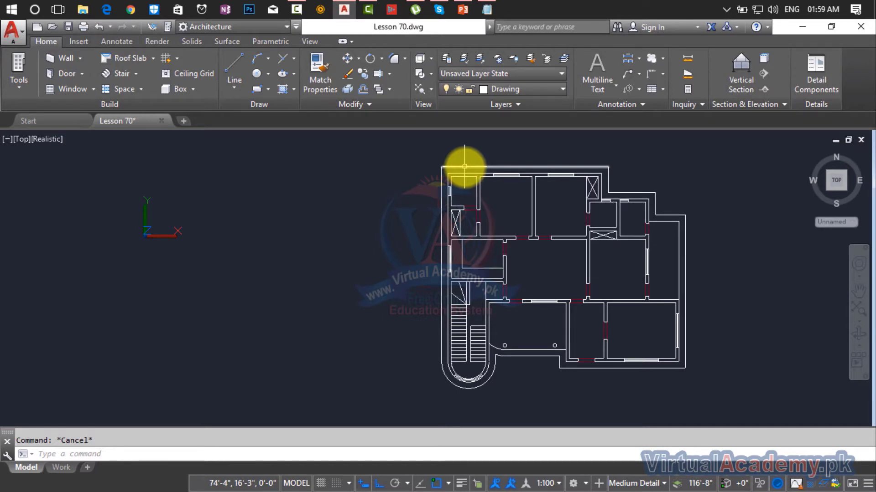
{"action": "key", "text": "Escape"}
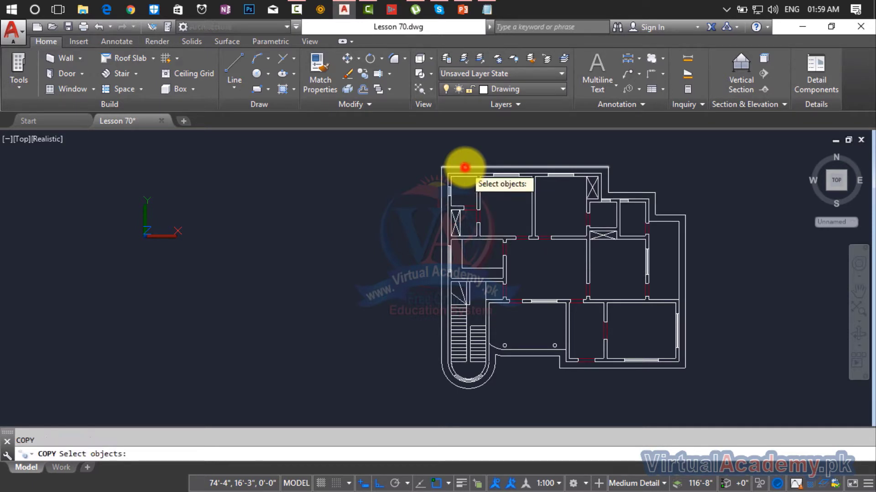
- Start Copy and select the offset outline's upper and left edges, rounded stair end, porch edge and lower edge
{"action": "left_click", "coordinate": [465, 167]}
{"action": "left_click", "coordinate": [442, 191]}
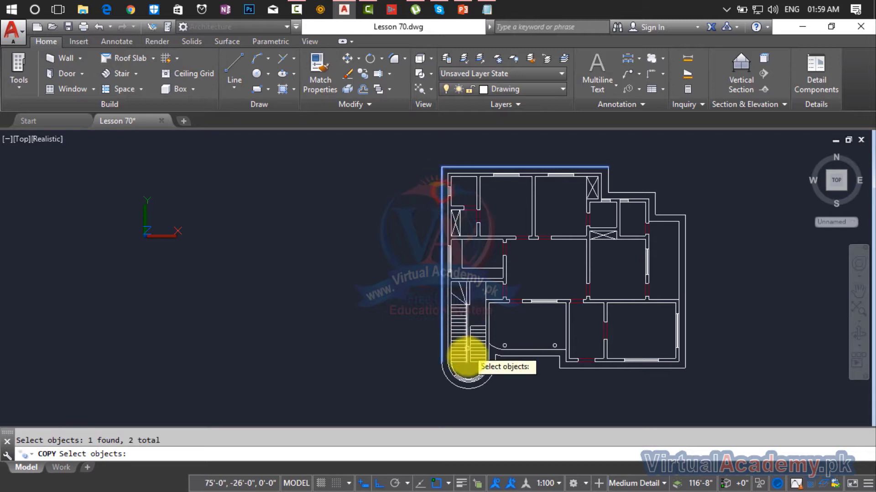
{"action": "left_click", "coordinate": [455, 387]}
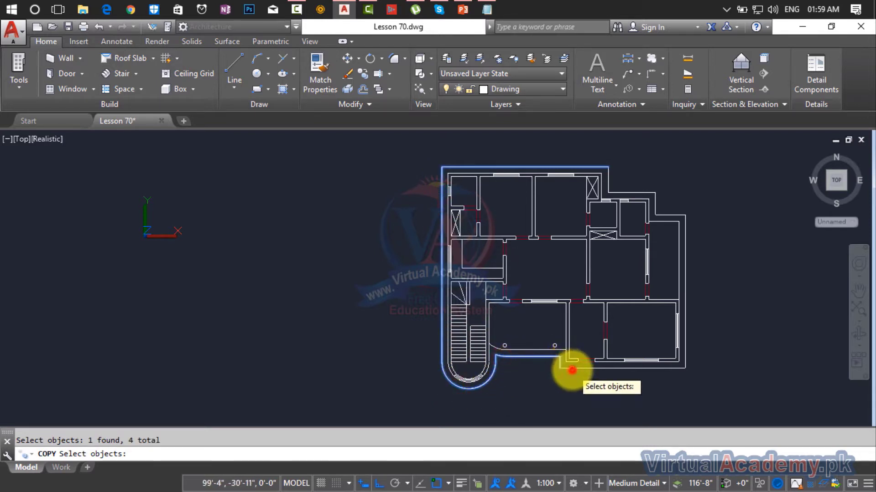
{"action": "left_click", "coordinate": [572, 370]}
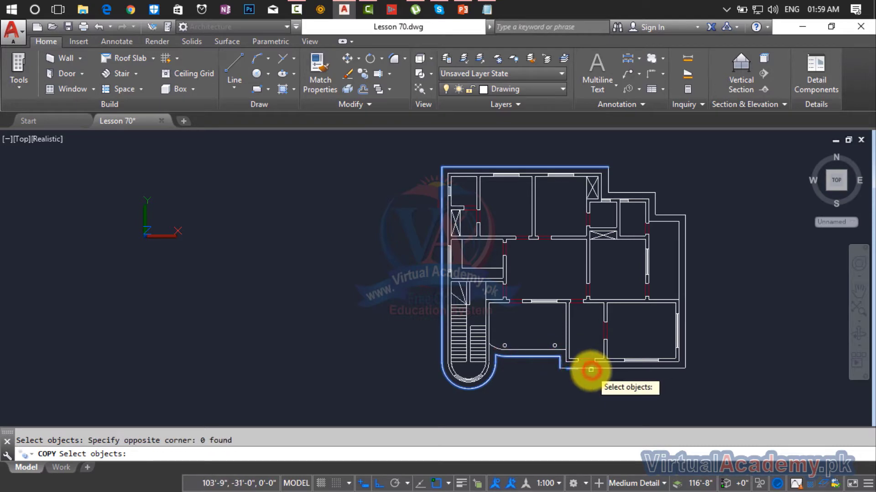
{"action": "scroll", "coordinate": [591, 370], "scroll_direction": "up", "scroll_amount": 5}
{"action": "left_click", "coordinate": [589, 366]}
{"action": "scroll", "coordinate": [602, 364], "scroll_direction": "down", "scroll_amount": 5}
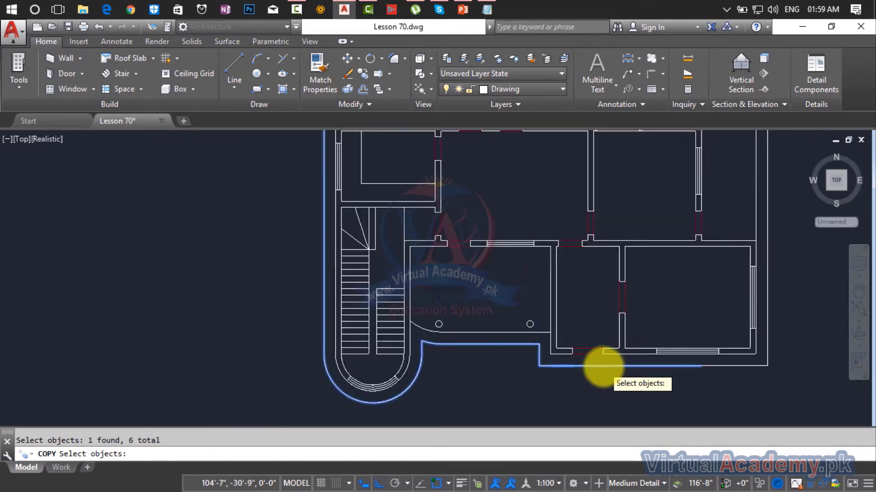
{"action": "left_click", "coordinate": [547, 378]}
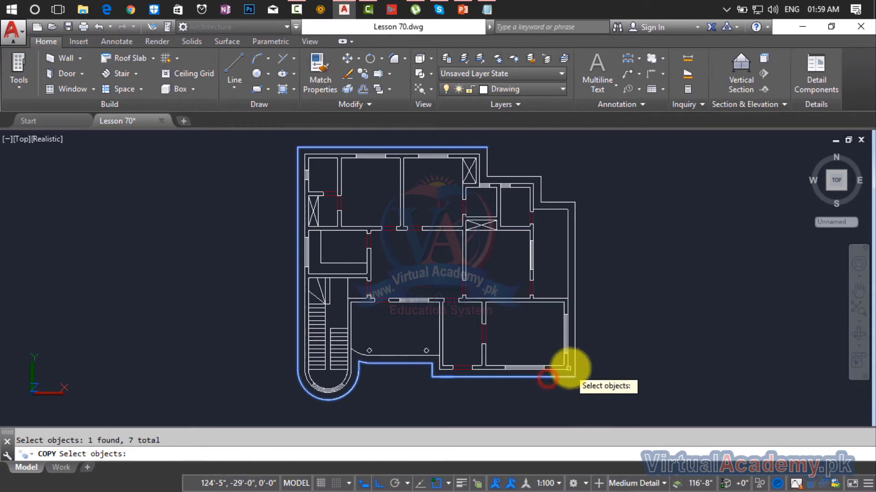
- Add the offset outline's right edge, its stepped upper-right segments and the closed stairwell polyline to the copy selection
{"action": "left_click", "coordinate": [575, 363]}
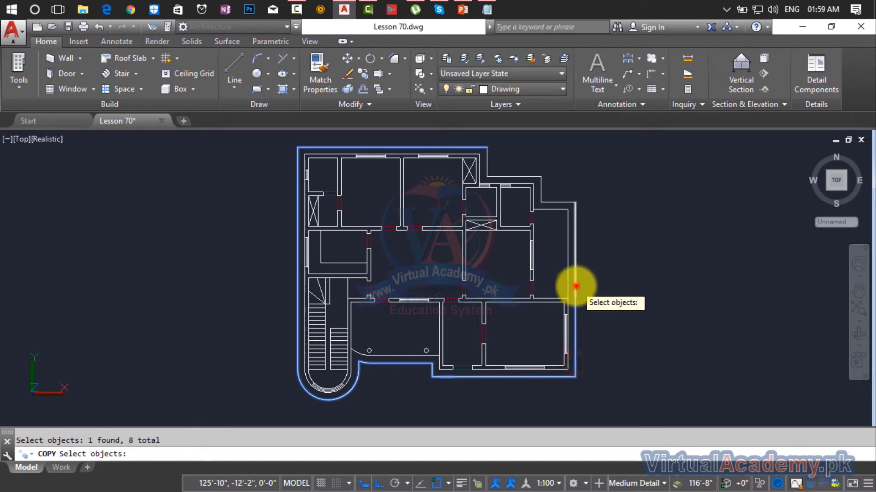
{"action": "left_click", "coordinate": [575, 286]}
{"action": "left_click", "coordinate": [551, 204]}
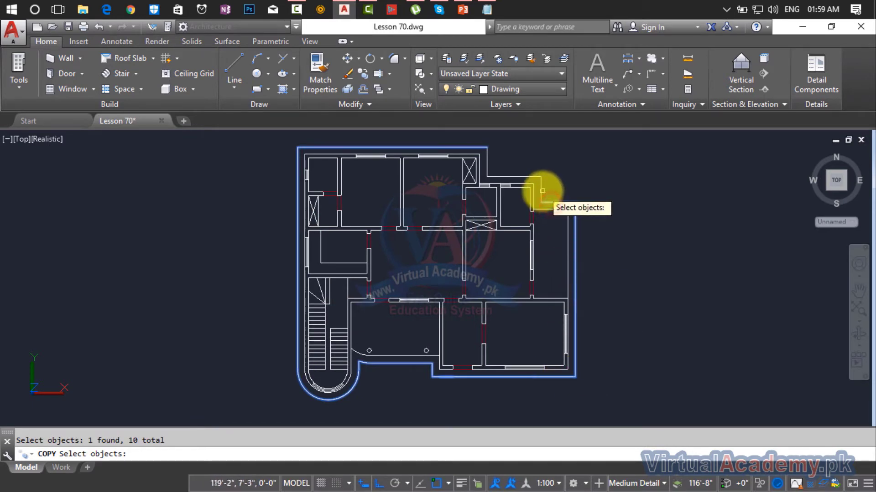
{"action": "left_click", "coordinate": [536, 185]}
{"action": "left_click", "coordinate": [529, 178]}
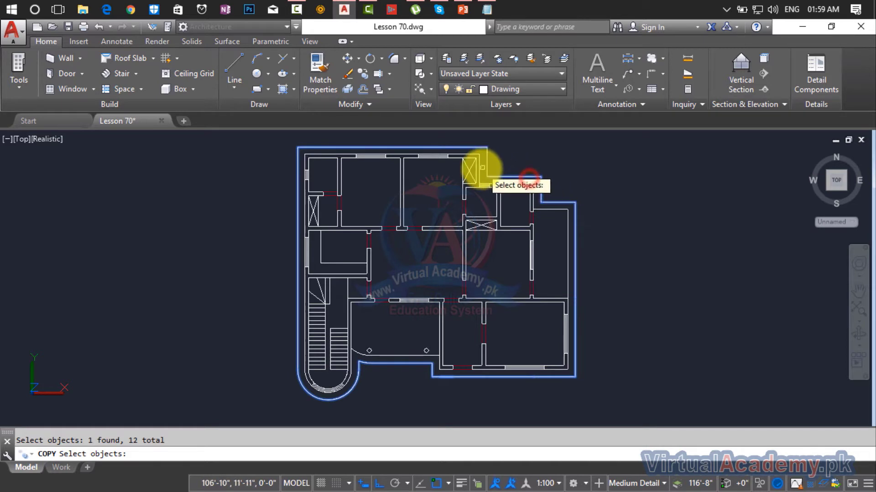
{"action": "left_click", "coordinate": [487, 164]}
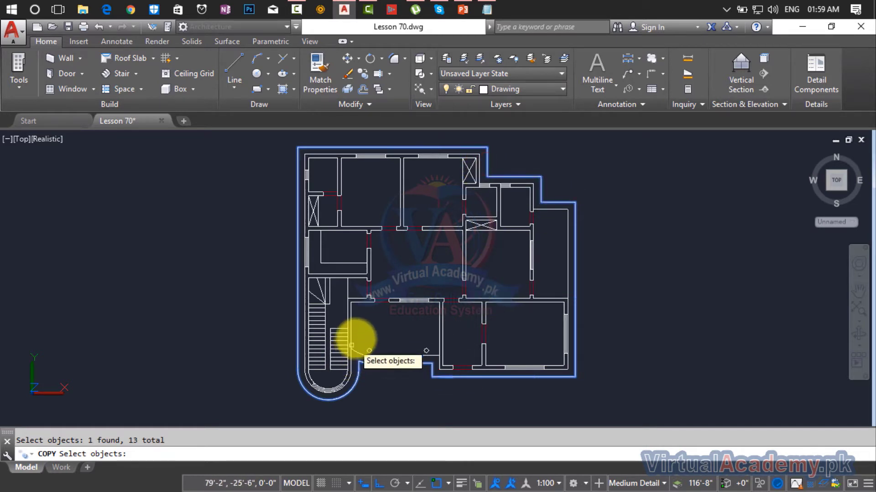
{"action": "left_click", "coordinate": [348, 285]}
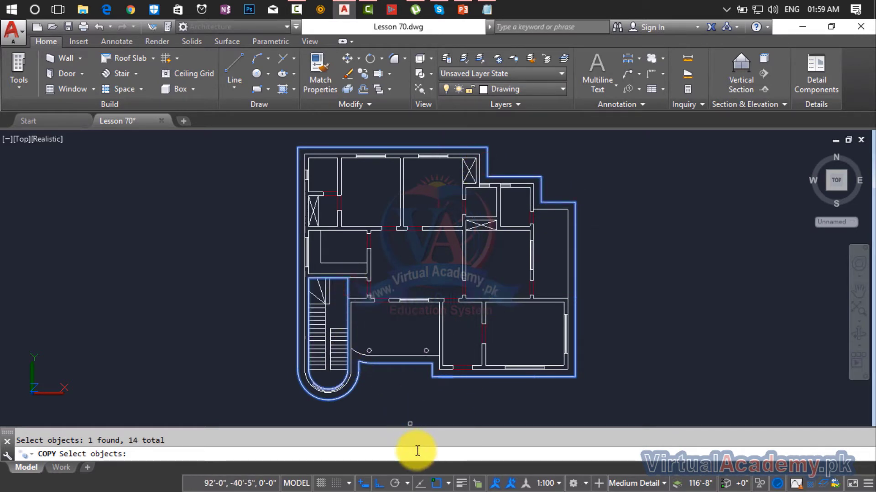
- Copy the selected outline and stairwell polyline from the outline's upper-left corner to an empty spot directly below the house plan, with Ortho off
{"action": "scroll", "coordinate": [307, 401], "scroll_direction": "up", "scroll_amount": 6}
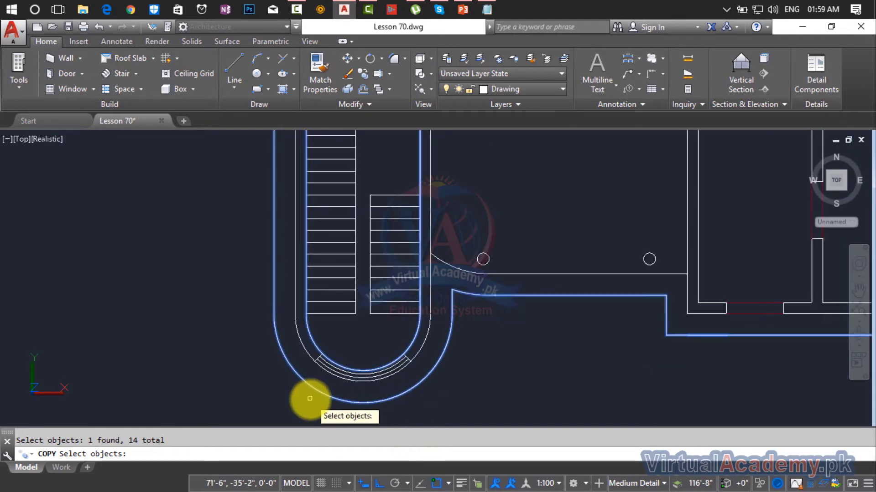
{"action": "scroll", "coordinate": [505, 391], "scroll_direction": "down", "scroll_amount": 6}
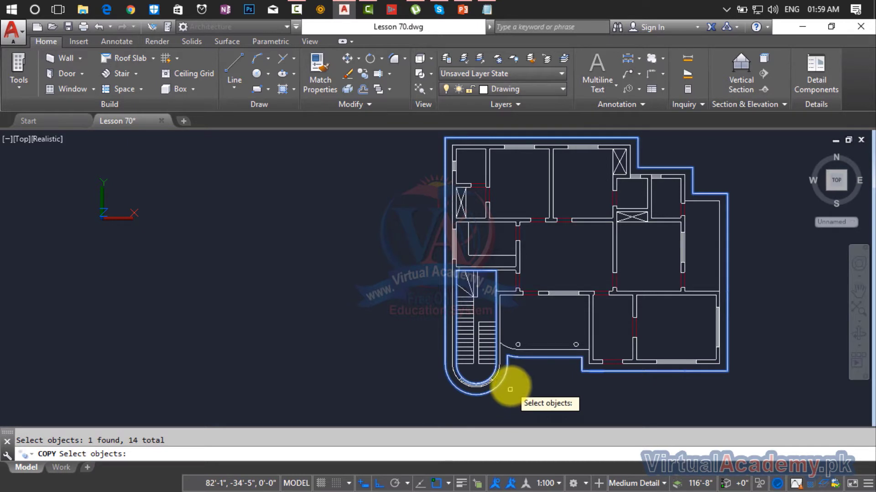
{"action": "key", "text": "Return"}
{"action": "scroll", "coordinate": [453, 379], "scroll_direction": "down", "scroll_amount": 2}
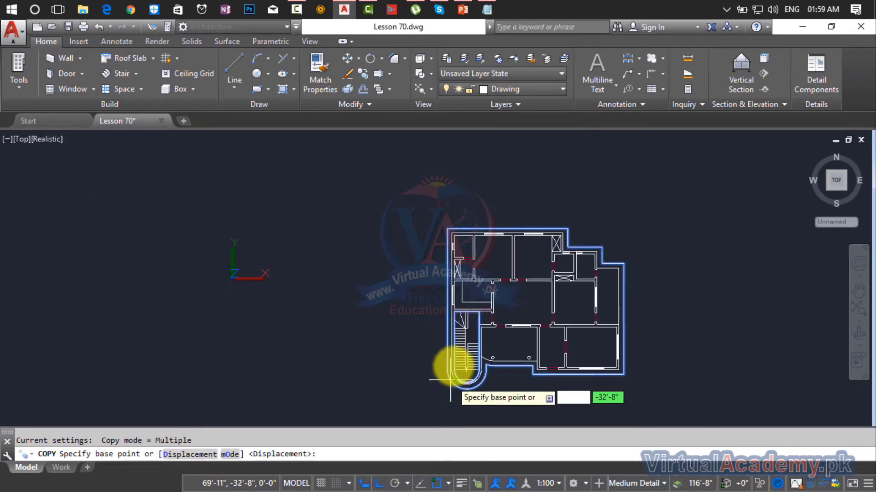
{"action": "left_click", "coordinate": [448, 230]}
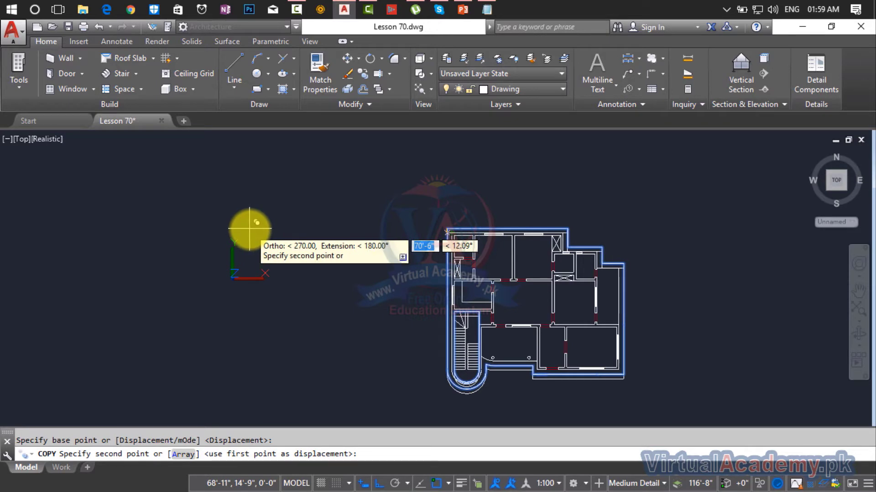
{"action": "key", "text": "F8"}
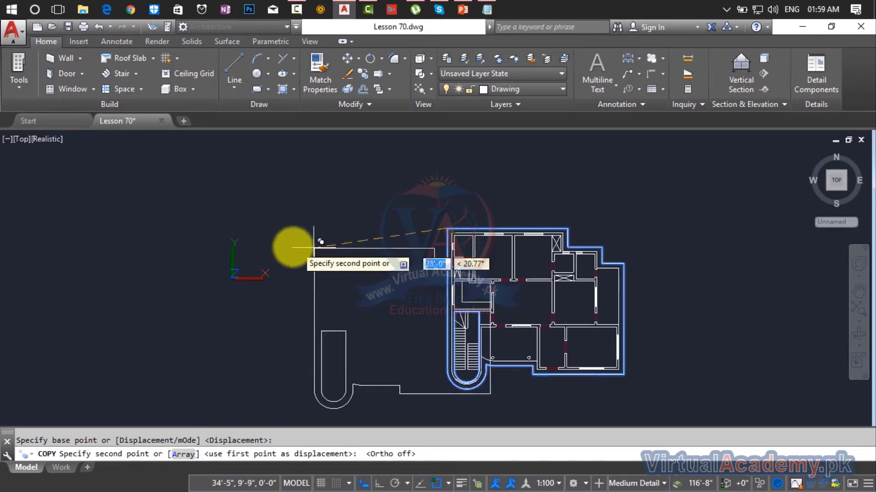
{"action": "scroll", "coordinate": [274, 248], "scroll_direction": "down", "scroll_amount": 3}
{"action": "middle_click_drag", "start_coordinate": [274, 248], "coordinate": [276, 172]}
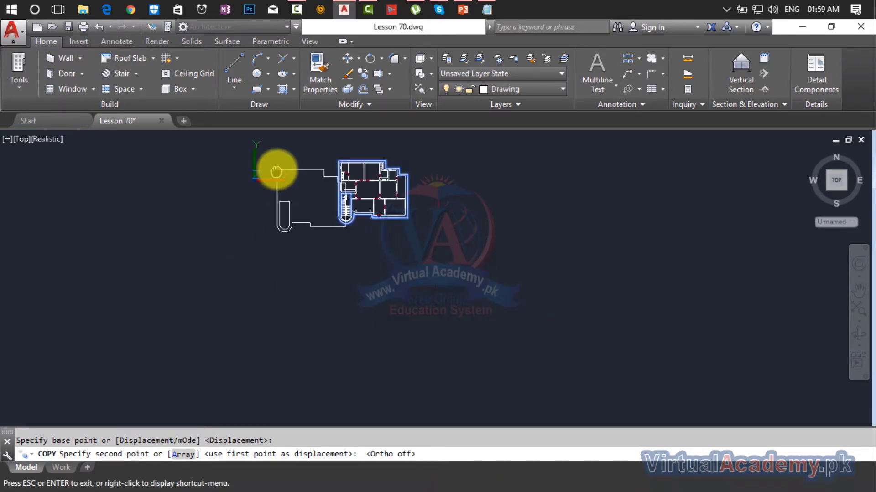
{"action": "left_click", "coordinate": [337, 241]}
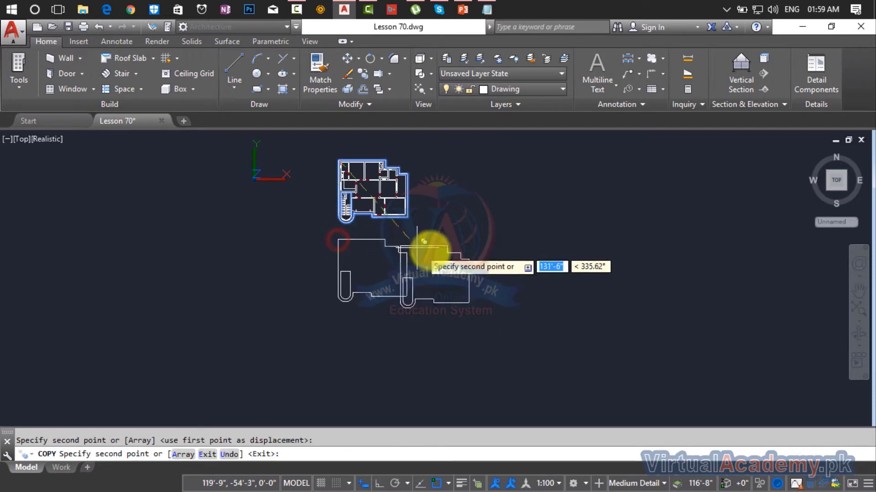
{"action": "key", "text": "Escape"}
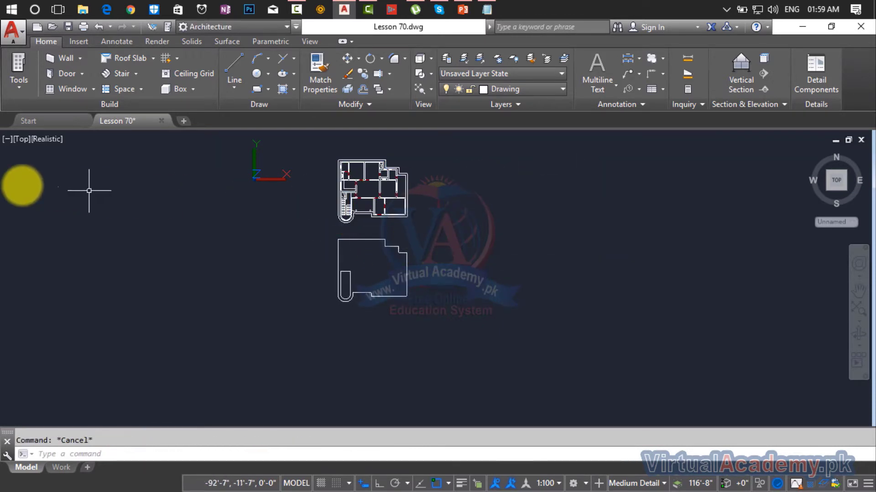
- View the drawing from the southwest isometric direction and set the visual style to 2D Wireframe
{"action": "left_click", "coordinate": [811, 155]}
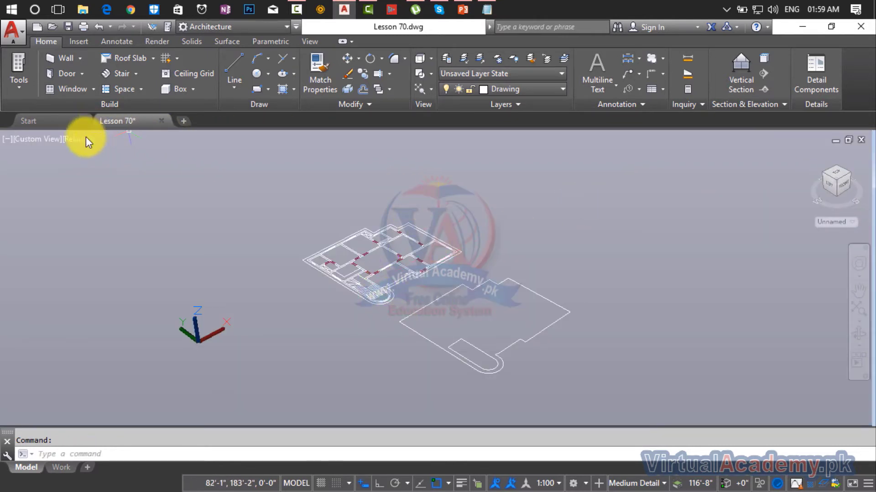
{"action": "left_click", "coordinate": [75, 141]}
{"action": "left_click", "coordinate": [92, 170]}
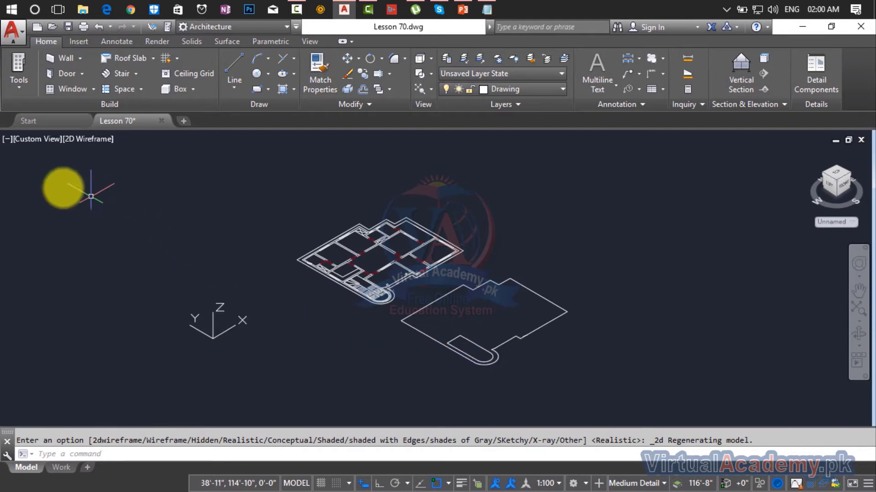
- In the UCS settings, turn off Display at UCS origin point for the UCS icon
{"action": "left_click", "coordinate": [222, 315]}
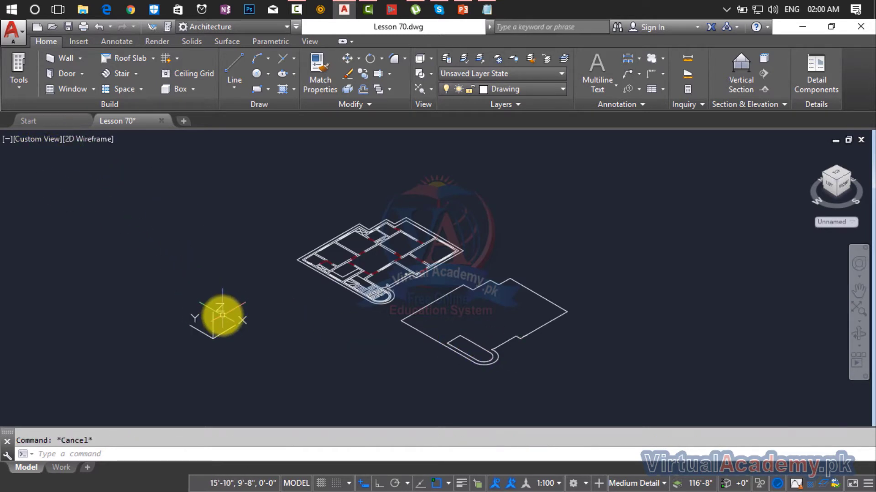
{"action": "type", "text": "uc"}
{"action": "key", "text": "Return"}
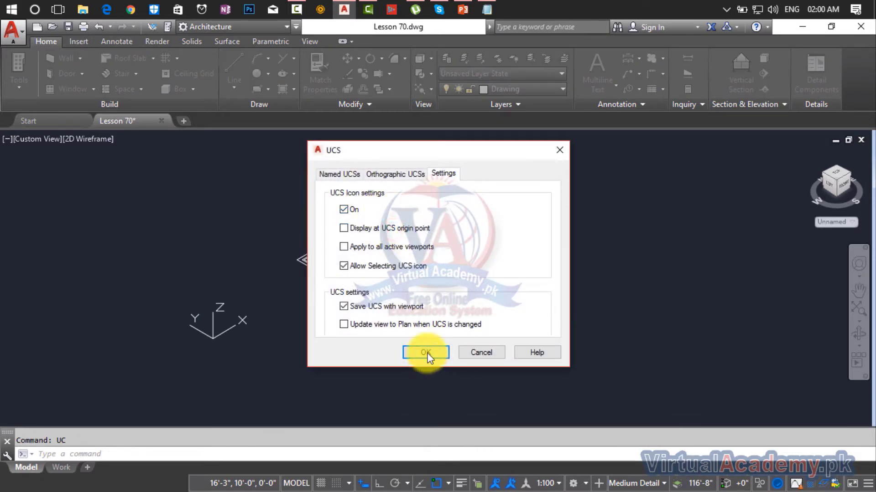
{"action": "left_click", "coordinate": [425, 352]}
{"action": "scroll", "coordinate": [436, 305], "scroll_direction": "up", "scroll_amount": 2}
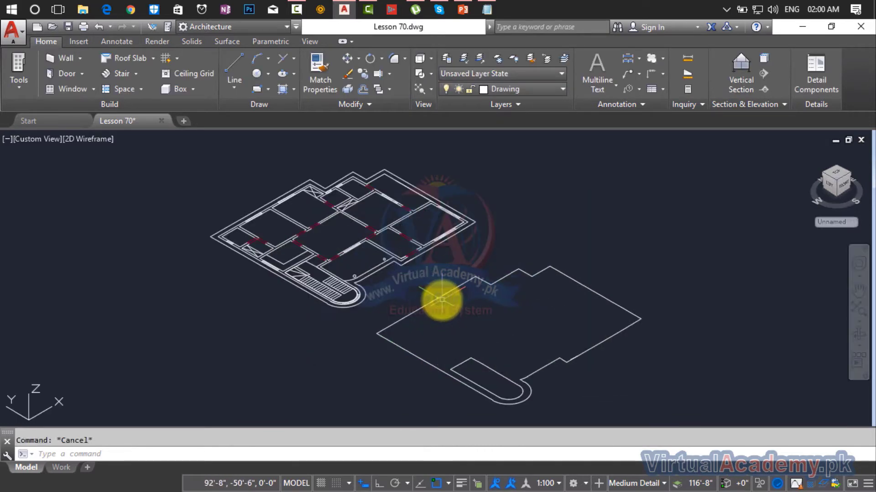
- Try to create a boundary from internal points picked inside the copied outline
{"action": "scroll", "coordinate": [442, 300], "scroll_direction": "up", "scroll_amount": 2}
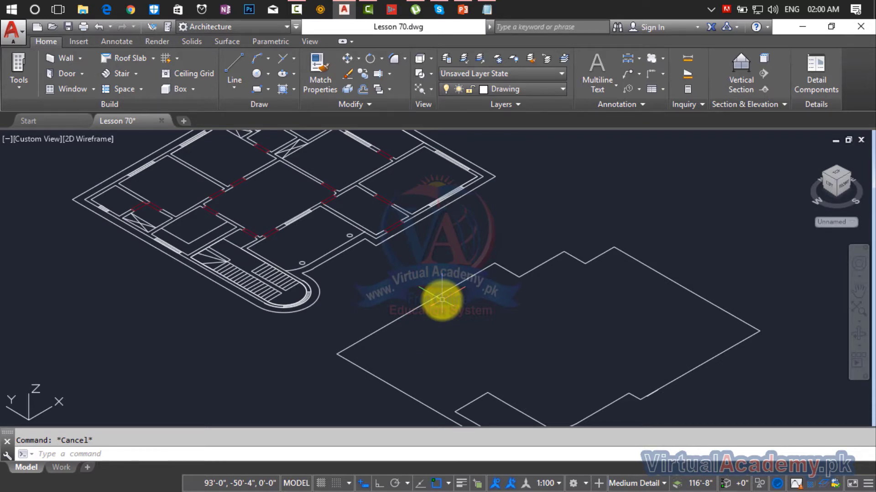
{"action": "type", "text": "BO"}
{"action": "key", "text": "Return"}
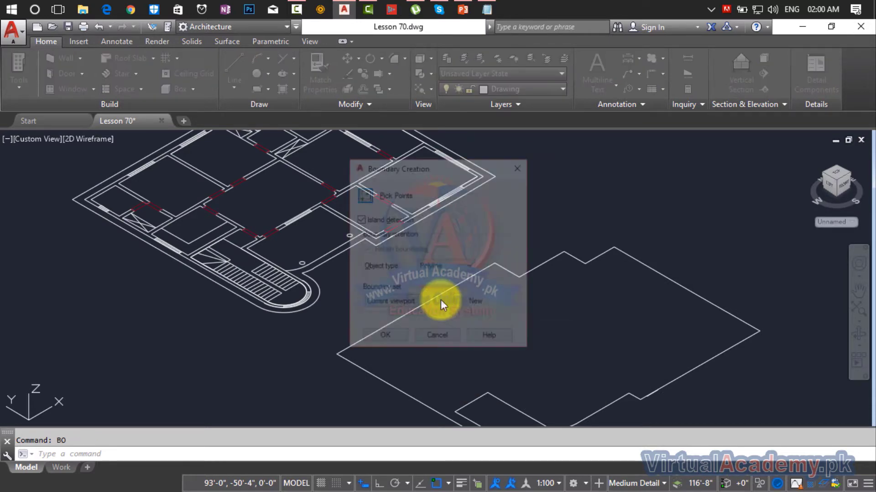
{"action": "left_click", "coordinate": [364, 196]}
{"action": "left_click", "coordinate": [543, 313]}
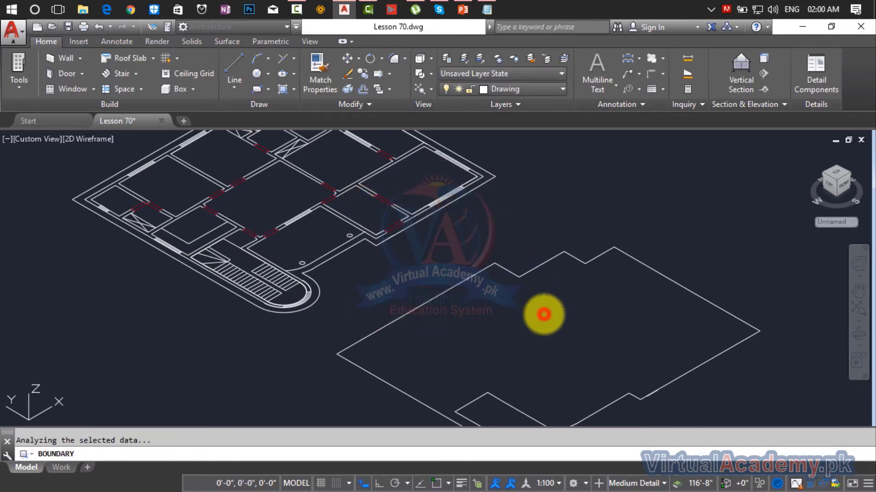
{"action": "left_click", "coordinate": [540, 275]}
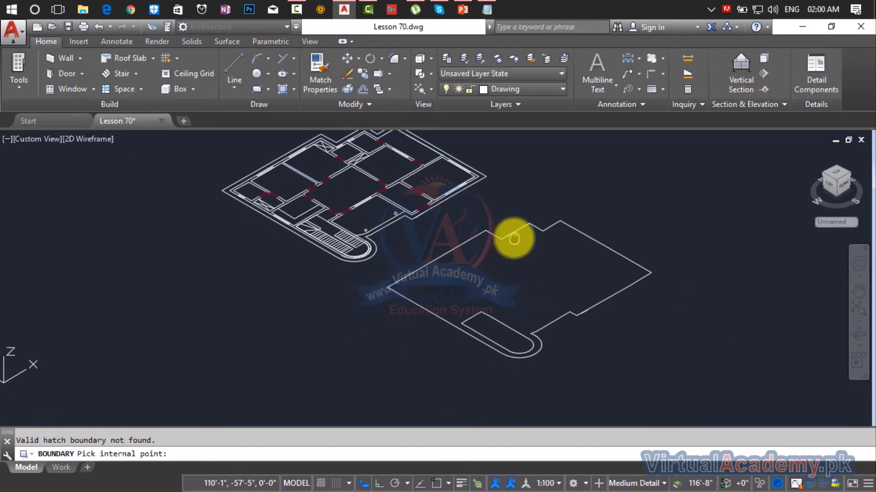
{"action": "left_click", "coordinate": [468, 263]}
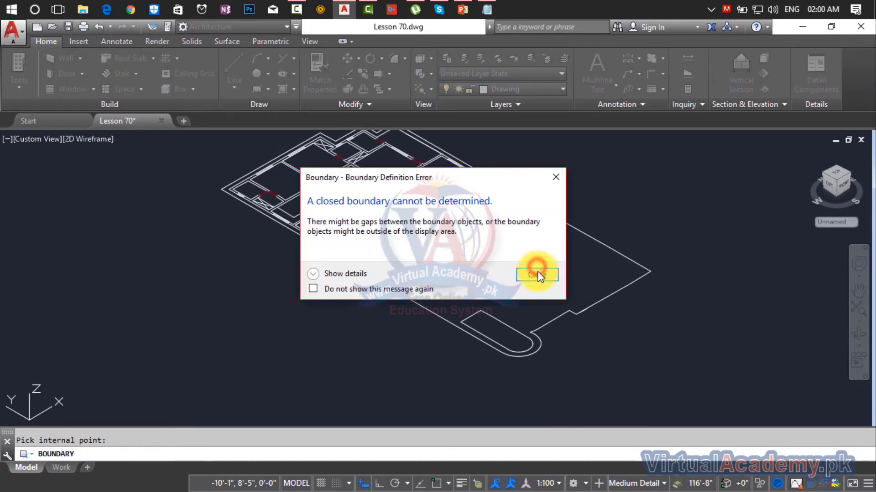
{"action": "left_click", "coordinate": [540, 276]}
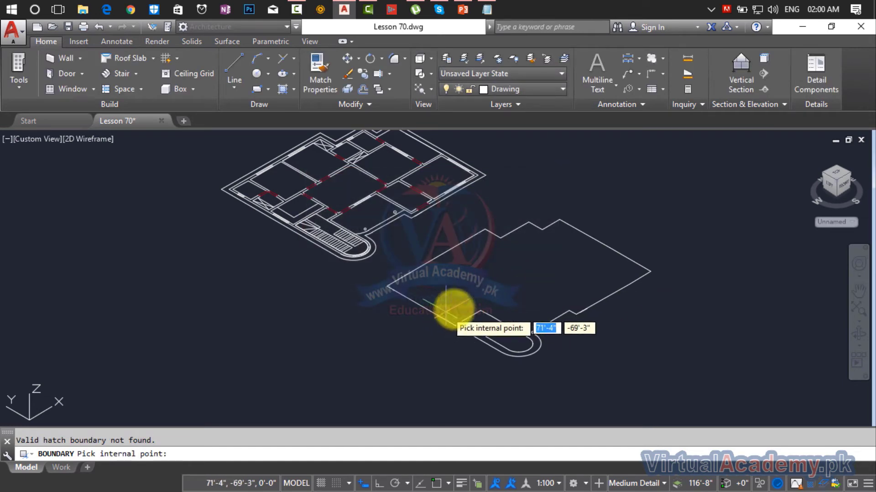
{"action": "key", "text": "Escape"}
- Start Join and select the copied outline's stepped porch-side segments and the pieces of its two long edges meeting at the right corner
{"action": "scroll", "coordinate": [574, 310], "scroll_direction": "up", "scroll_amount": 5}
{"action": "scroll", "coordinate": [565, 342], "scroll_direction": "down", "scroll_amount": 6}
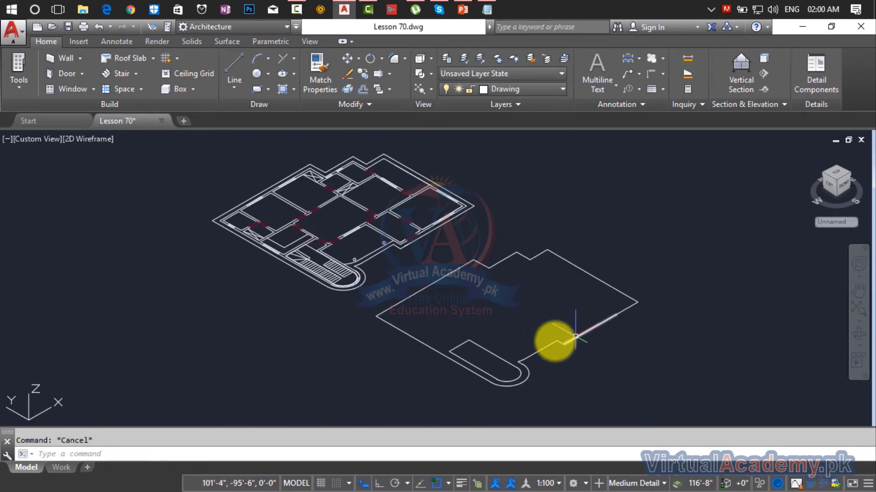
{"action": "scroll", "coordinate": [539, 343], "scroll_direction": "up", "scroll_amount": 5}
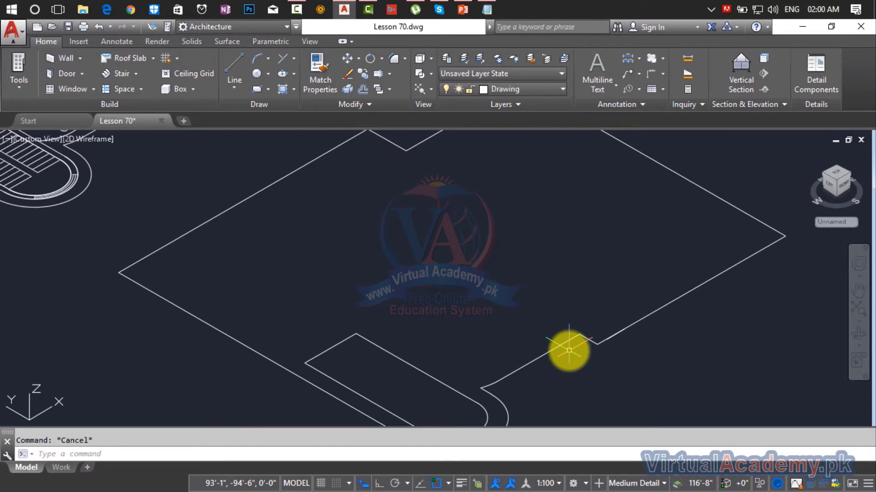
{"action": "type", "text": "j"}
{"action": "key", "text": "Return"}
{"action": "left_click", "coordinate": [592, 344]}
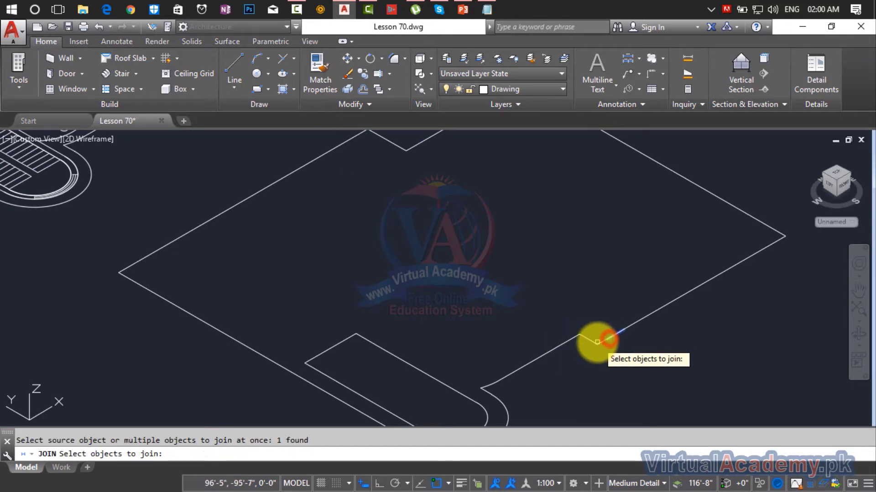
{"action": "left_click", "coordinate": [598, 342]}
{"action": "left_click", "coordinate": [605, 341]}
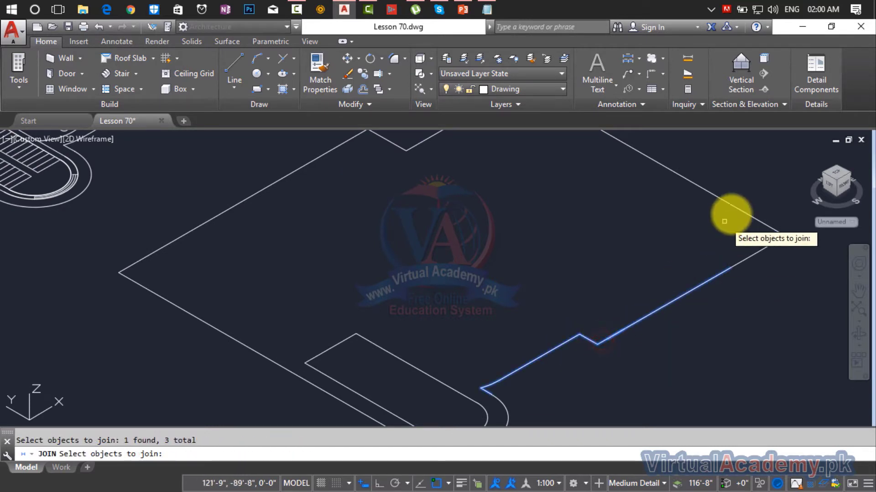
{"action": "left_click", "coordinate": [733, 209]}
{"action": "mouse_move", "coordinate": [721, 220]}
{"action": "left_mouse_down"}
{"action": "mouse_move", "coordinate": [716, 292]}
{"action": "mouse_move", "coordinate": [759, 260]}
{"action": "left_mouse_up"}
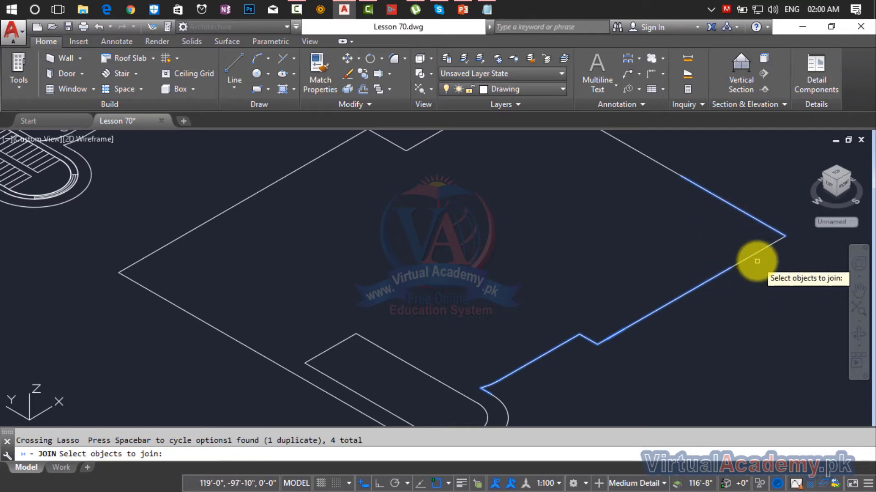
{"action": "left_click", "coordinate": [757, 252]}
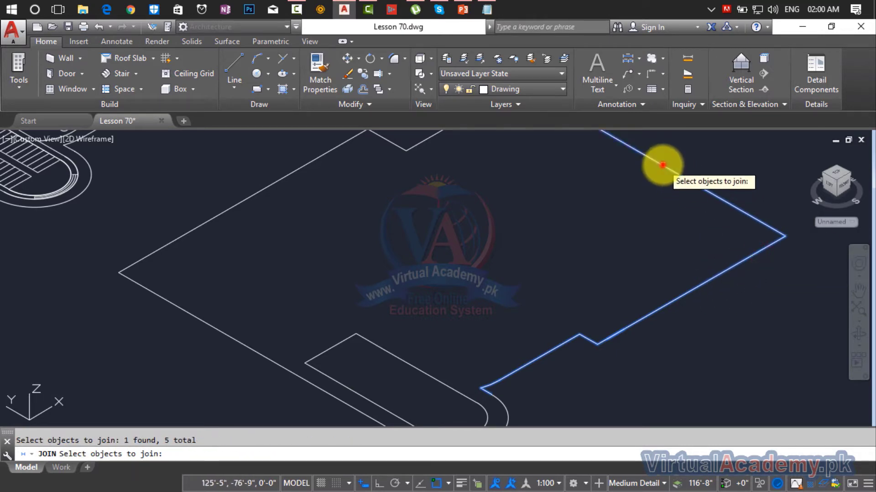
{"action": "left_click", "coordinate": [662, 165]}
- Add the outline's stepped rear segments, remaining long edges and rounded stair end to the selection, and join them into one polyline
{"action": "scroll", "coordinate": [656, 176], "scroll_direction": "down", "scroll_amount": 5}
{"action": "scroll", "coordinate": [661, 251], "scroll_direction": "up", "scroll_amount": 4}
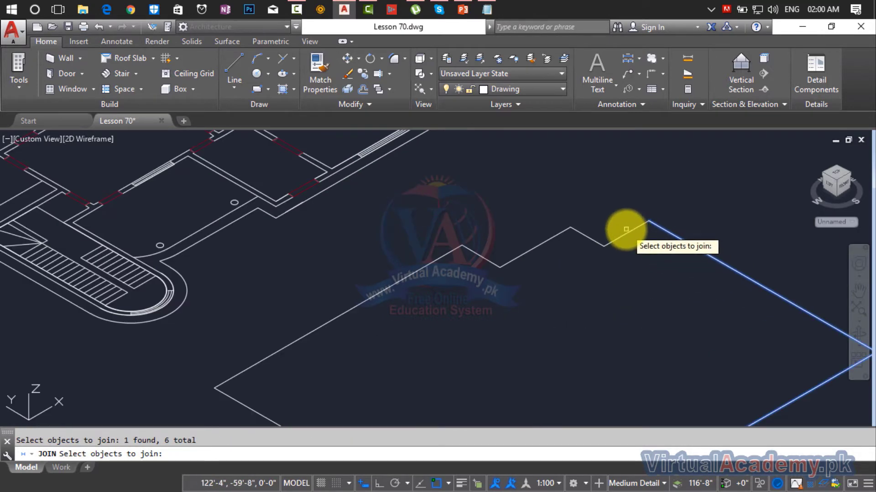
{"action": "left_click", "coordinate": [627, 234]}
{"action": "left_click", "coordinate": [589, 238]}
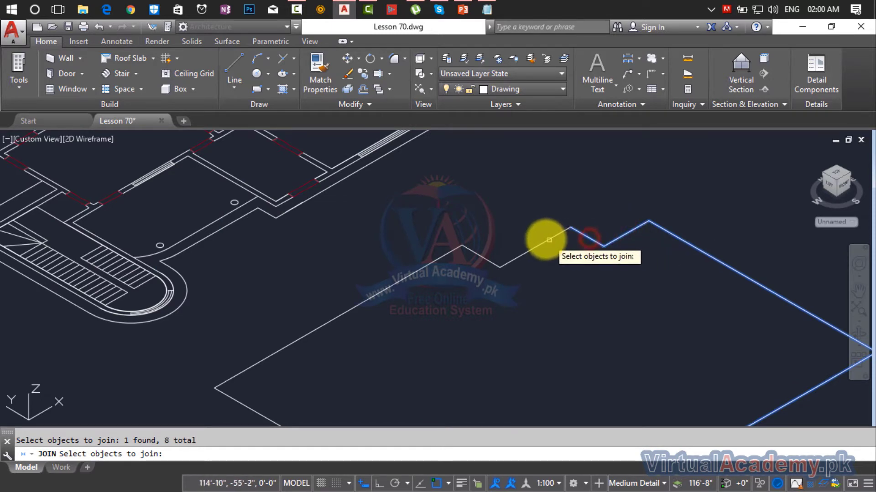
{"action": "left_click", "coordinate": [543, 240]}
{"action": "left_click", "coordinate": [481, 258]}
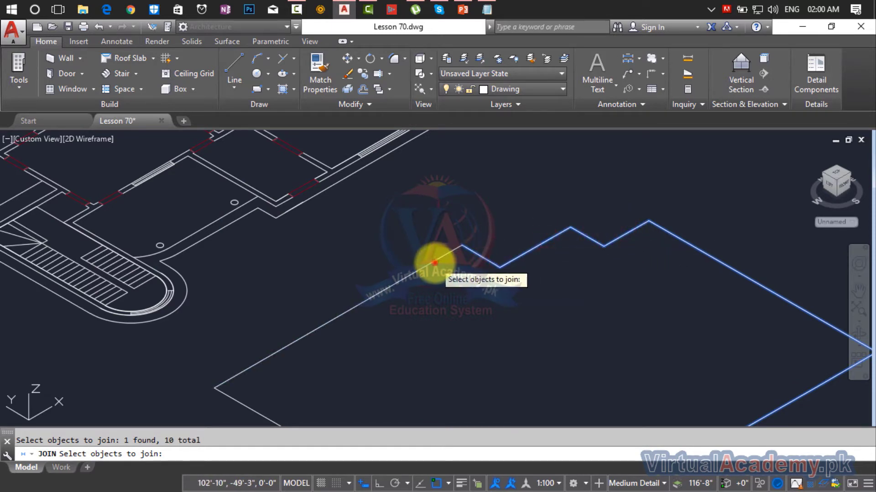
{"action": "left_click", "coordinate": [434, 263]}
{"action": "scroll", "coordinate": [429, 337], "scroll_direction": "down", "scroll_amount": 3}
{"action": "middle_click_drag", "start_coordinate": [426, 344], "coordinate": [557, 279]}
{"action": "left_click", "coordinate": [506, 323]}
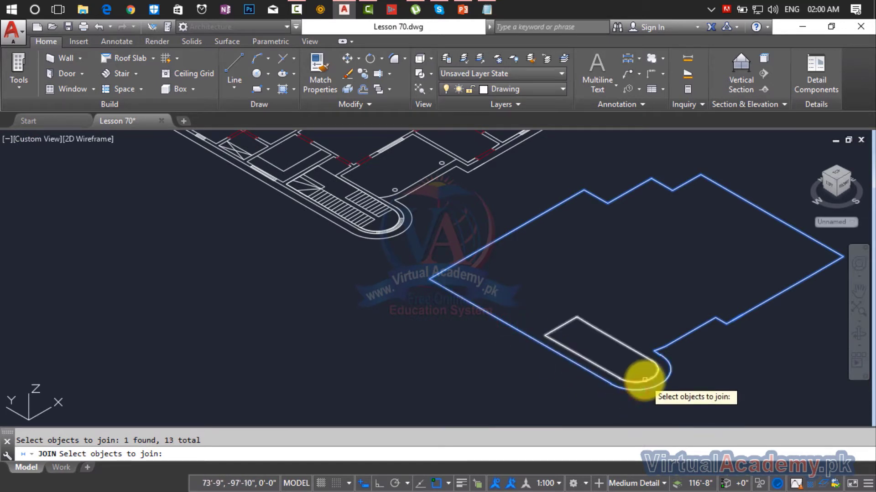
{"action": "key", "text": "Return"}
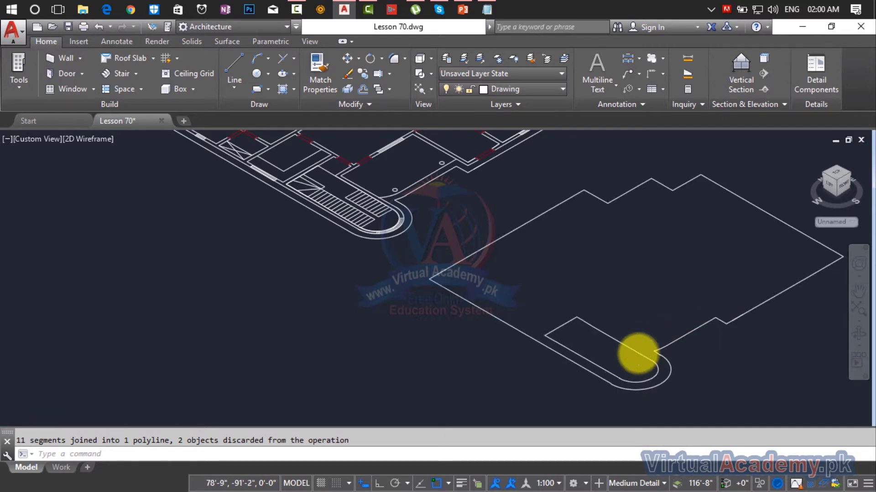
- Move the joined outline together with the stairwell polyline farther away from the house plan
{"action": "scroll", "coordinate": [638, 354], "scroll_direction": "down", "scroll_amount": 4}
{"action": "scroll", "coordinate": [561, 364], "scroll_direction": "up", "scroll_amount": 2}
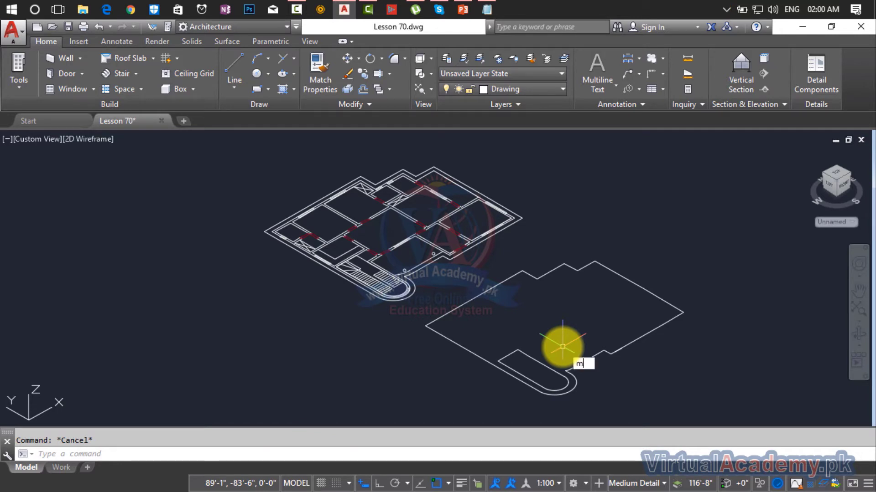
{"action": "key", "text": "Return"}
{"action": "left_click", "coordinate": [684, 289]}
{"action": "left_click", "coordinate": [542, 394]}
{"action": "key", "text": "Return"}
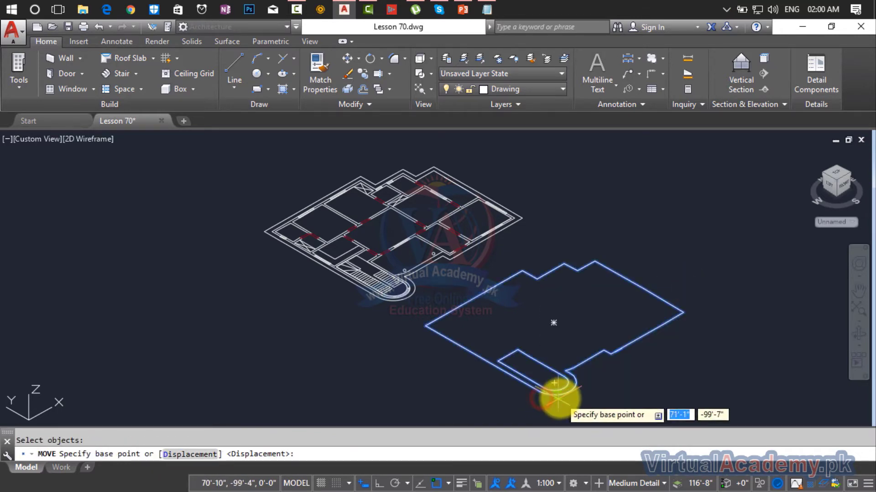
{"action": "left_click", "coordinate": [557, 400]}
{"action": "left_click", "coordinate": [702, 414]}
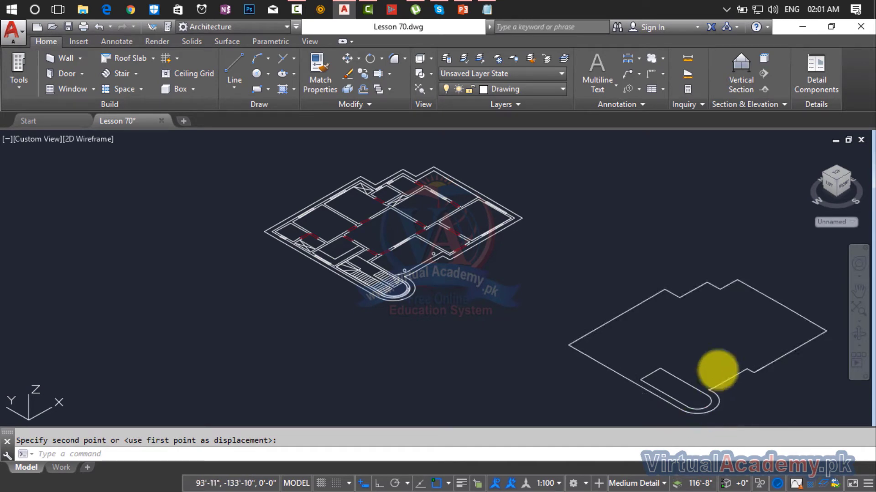
- Move the outline and stairwell polyline back closer to the house plan, leaving a clear gap between them
{"action": "key", "text": "Return"}
{"action": "left_click", "coordinate": [766, 283]}
{"action": "left_click", "coordinate": [678, 402]}
{"action": "key", "text": "Return"}
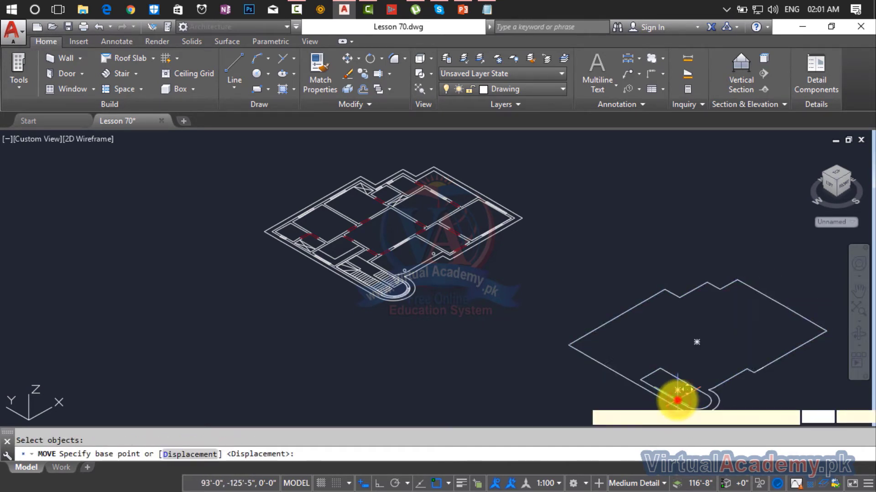
{"action": "left_click", "coordinate": [676, 400]}
{"action": "left_click", "coordinate": [557, 358]}
- Copy the joined outline and stairwell polyline to three separate spots beyond the original, spaced clear of one another
{"action": "middle_click_drag", "start_coordinate": [557, 358], "coordinate": [462, 318]}
{"action": "type", "text": "cp"}
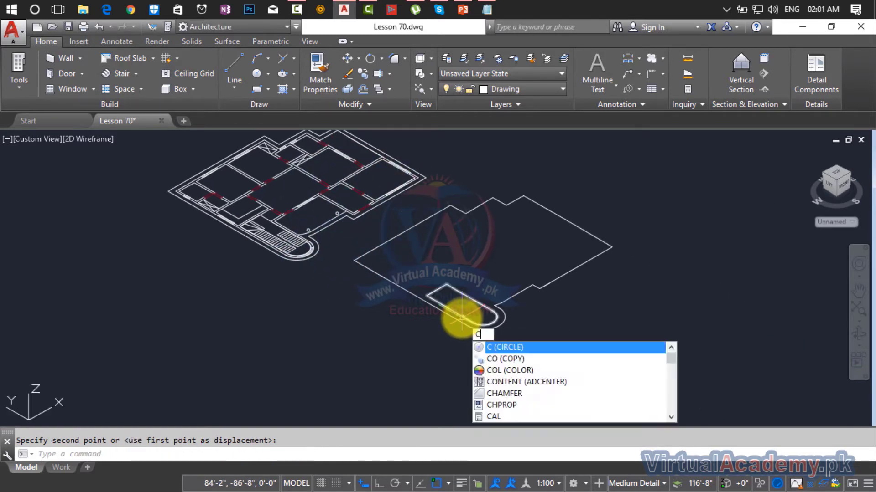
{"action": "key", "text": "Return"}
{"action": "left_click", "coordinate": [626, 219]}
{"action": "left_click", "coordinate": [490, 312]}
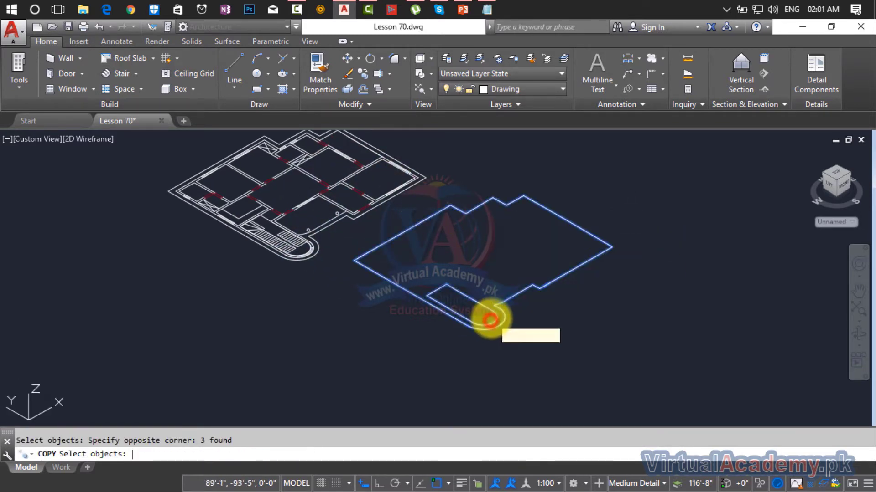
{"action": "key", "text": "Return"}
{"action": "left_click", "coordinate": [493, 309]}
{"action": "scroll", "coordinate": [545, 304], "scroll_direction": "down", "scroll_amount": 4}
{"action": "middle_click_drag", "start_coordinate": [545, 304], "coordinate": [411, 383]}
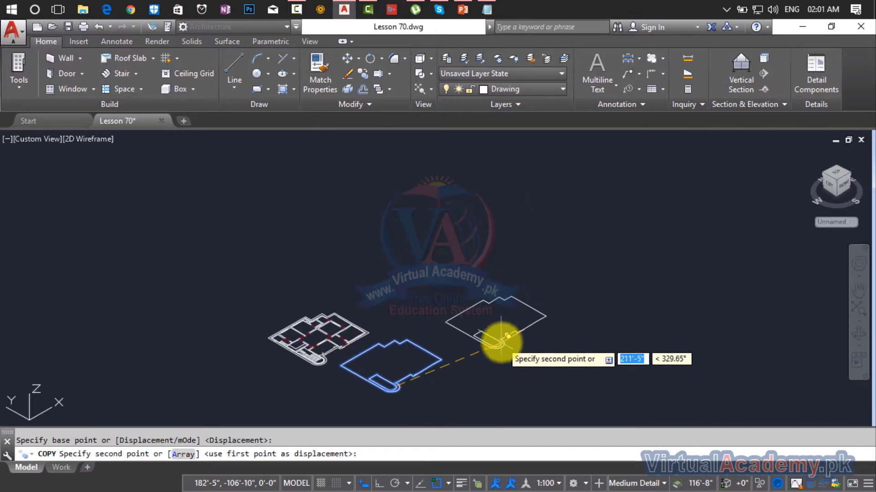
{"action": "left_click", "coordinate": [477, 341]}
{"action": "left_click", "coordinate": [565, 279]}
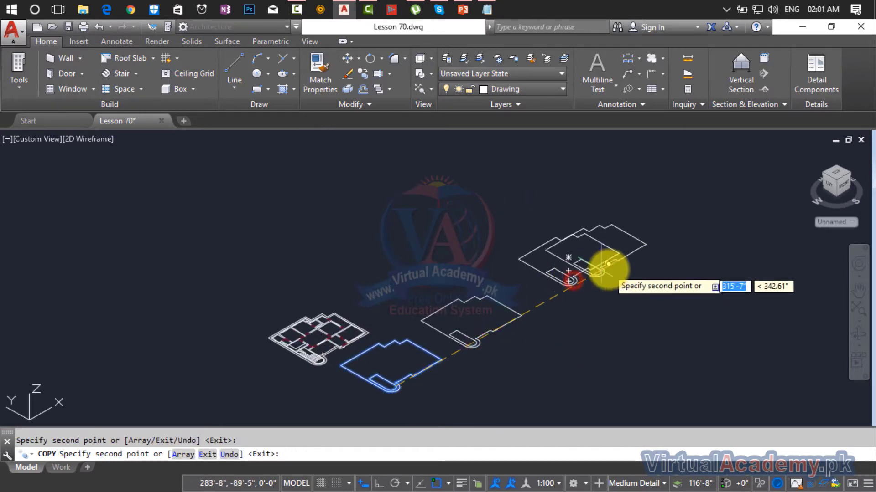
{"action": "left_click", "coordinate": [610, 358]}
{"action": "key", "text": "Escape"}
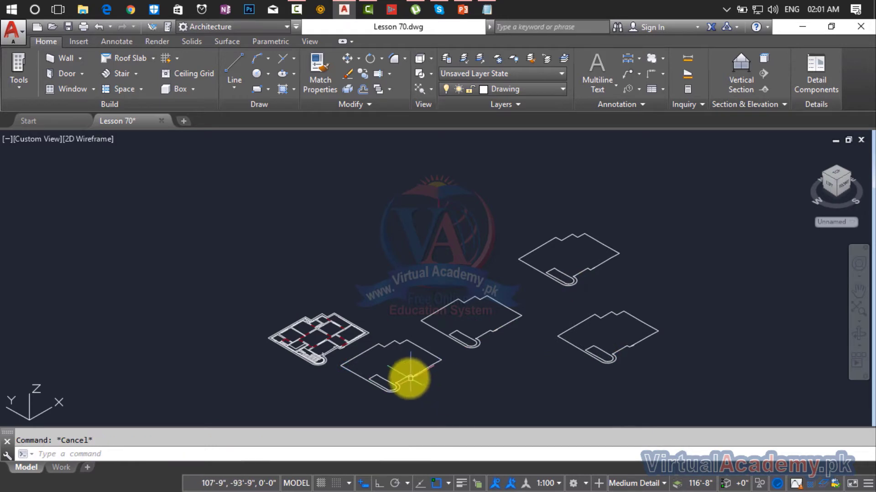
- Set the viewport to the SW Isometric view with the house plan and copied outlines in sight
{"action": "scroll", "coordinate": [402, 376], "scroll_direction": "up", "scroll_amount": 5}
{"action": "scroll", "coordinate": [401, 376], "scroll_direction": "down", "scroll_amount": 3}
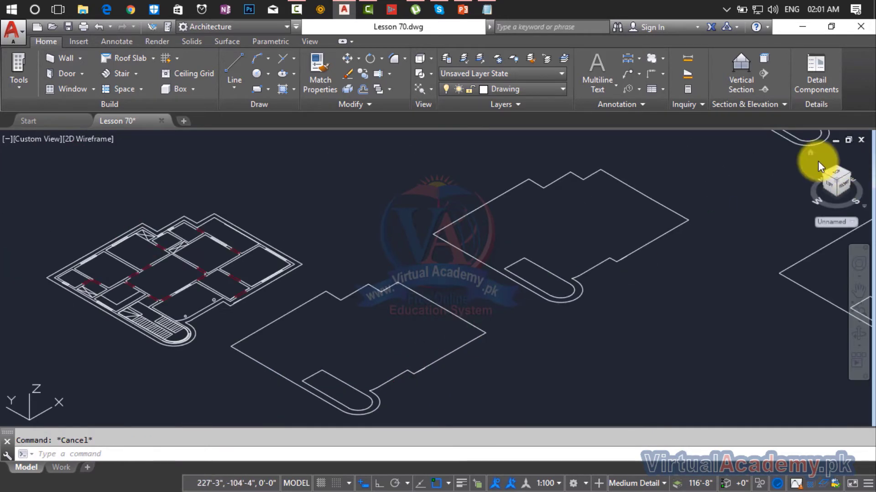
{"action": "left_click", "coordinate": [811, 152]}
{"action": "scroll", "coordinate": [346, 311], "scroll_direction": "up", "scroll_amount": 3}
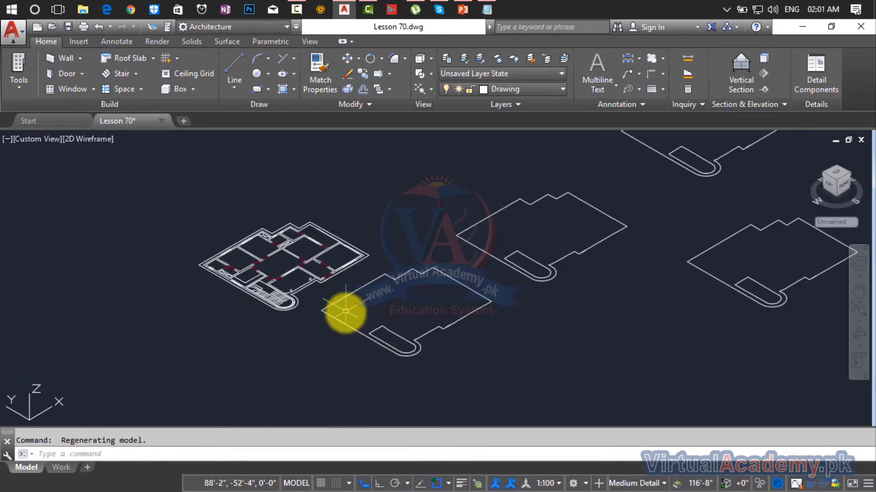
{"action": "scroll", "coordinate": [372, 323], "scroll_direction": "up", "scroll_amount": 3}
{"action": "scroll", "coordinate": [374, 324], "scroll_direction": "down", "scroll_amount": 1}
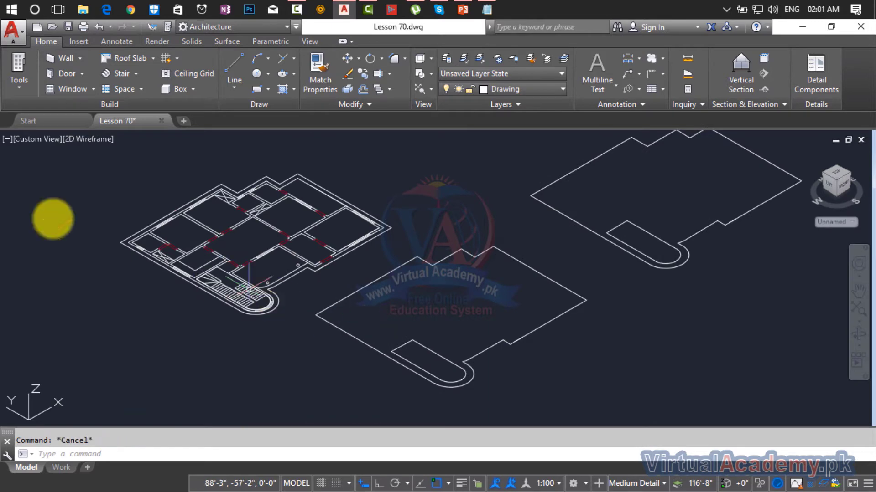
{"action": "left_click", "coordinate": [43, 140]}
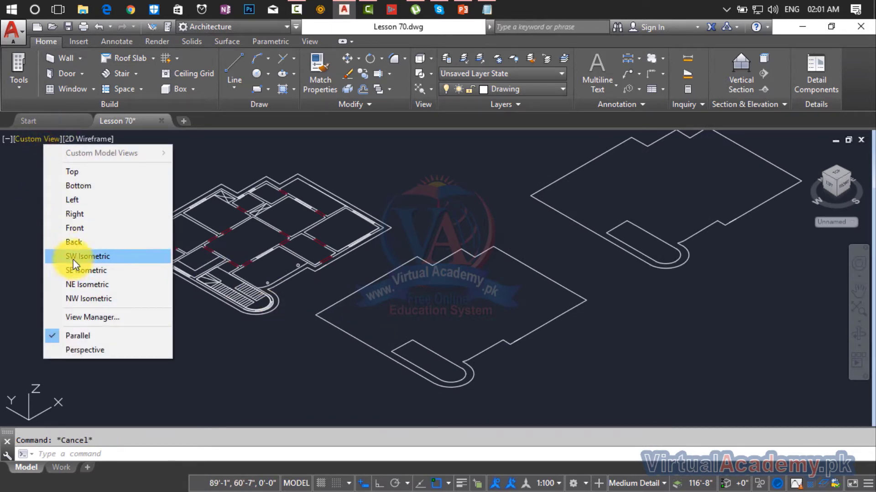
{"action": "left_click", "coordinate": [73, 258]}
{"action": "scroll", "coordinate": [239, 314], "scroll_direction": "up", "scroll_amount": 4}
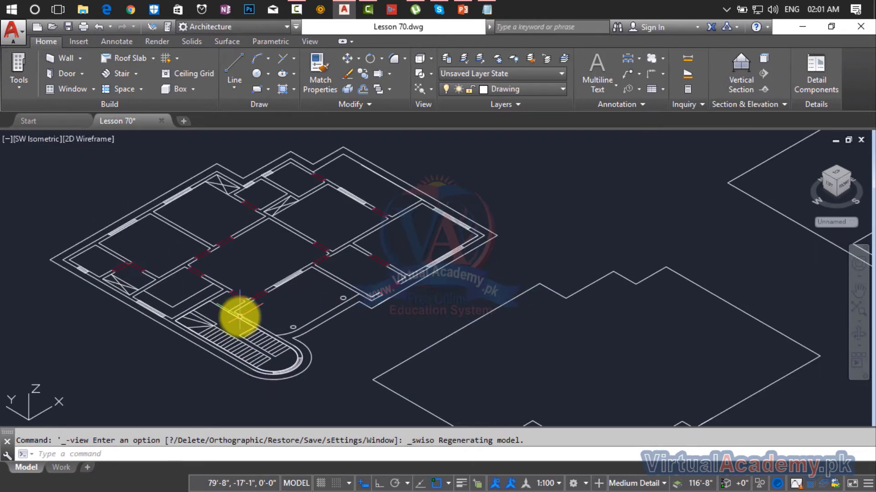
{"action": "scroll", "coordinate": [253, 314], "scroll_direction": "down", "scroll_amount": 1}
{"action": "scroll", "coordinate": [258, 314], "scroll_direction": "down", "scroll_amount": 2}
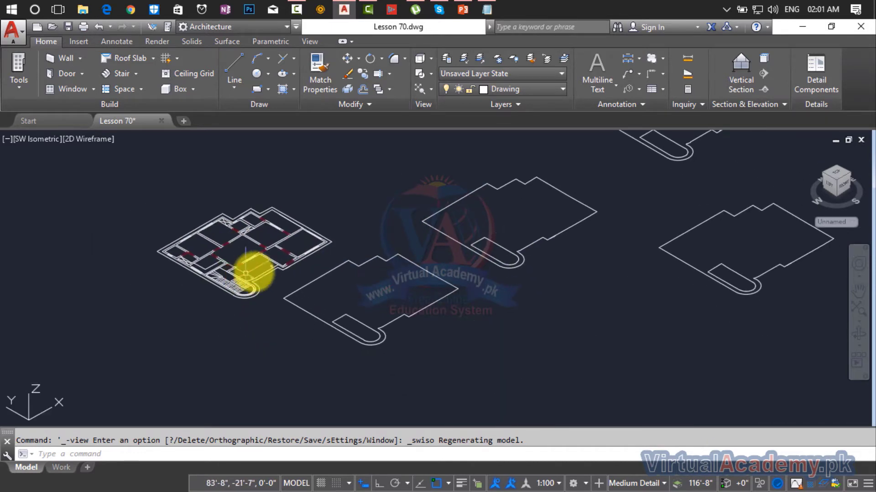
- Extrude the outline nearest the house plan together with its stairwell polyline to a height of 8"
{"action": "scroll", "coordinate": [345, 291], "scroll_direction": "up", "scroll_amount": 4}
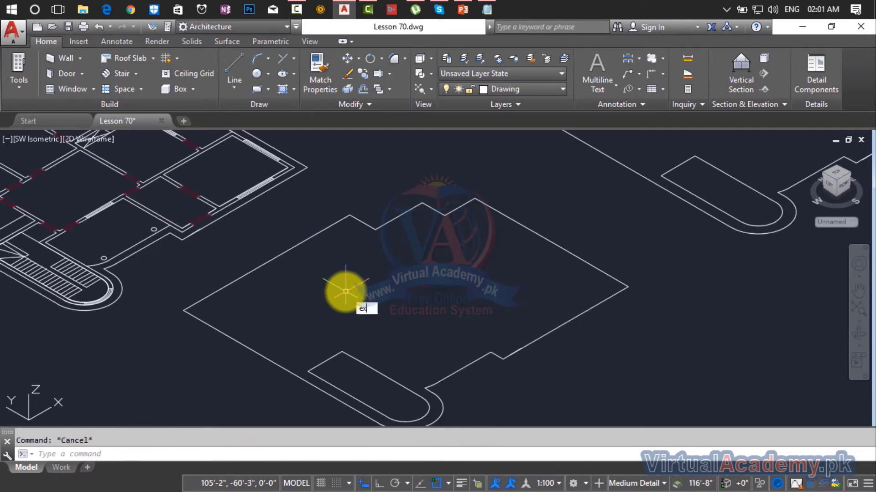
{"action": "key", "text": "Return"}
{"action": "left_click", "coordinate": [290, 345]}
{"action": "left_click", "coordinate": [260, 393]}
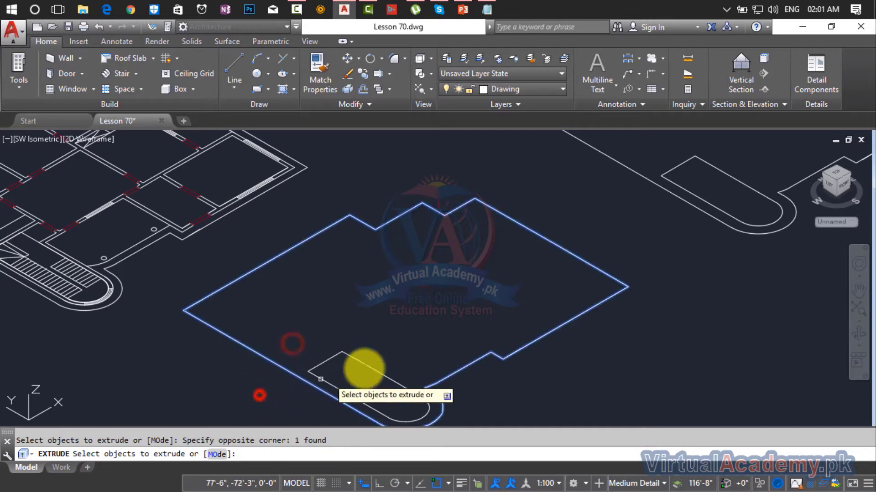
{"action": "left_click", "coordinate": [386, 352]}
{"action": "left_click", "coordinate": [368, 371]}
{"action": "key", "text": "Return"}
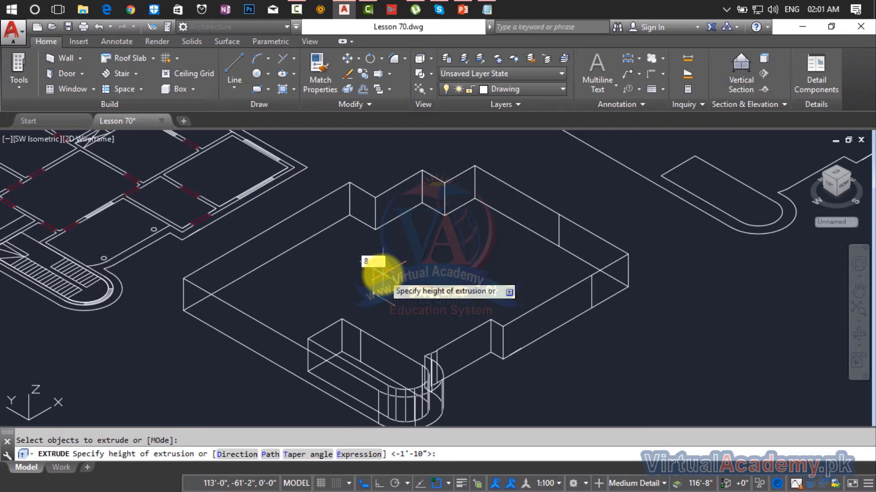
{"action": "key", "text": "Return"}
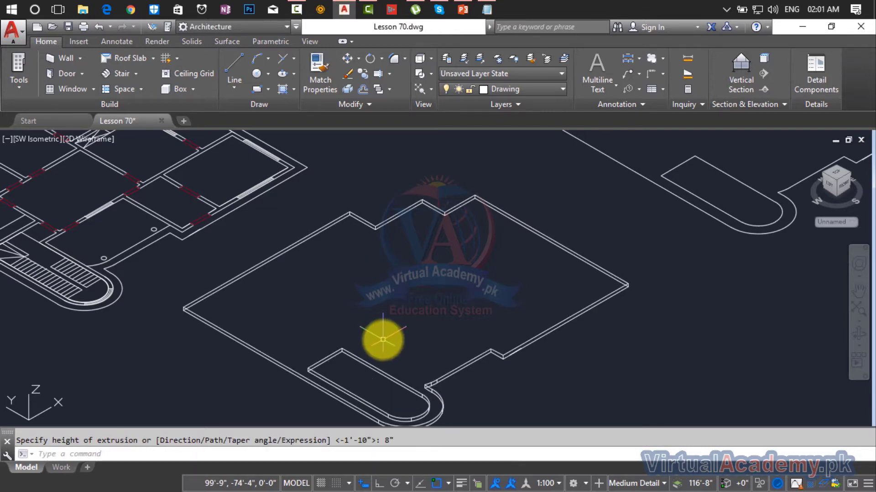
- Check the extruded slab and stairwell solid in the Realistic visual style, and return to 2D Wireframe
{"action": "scroll", "coordinate": [383, 339], "scroll_direction": "down", "scroll_amount": 4}
{"action": "middle_click_drag", "start_coordinate": [383, 338], "coordinate": [368, 296]}
{"action": "scroll", "coordinate": [346, 319], "scroll_direction": "up", "scroll_amount": 6}
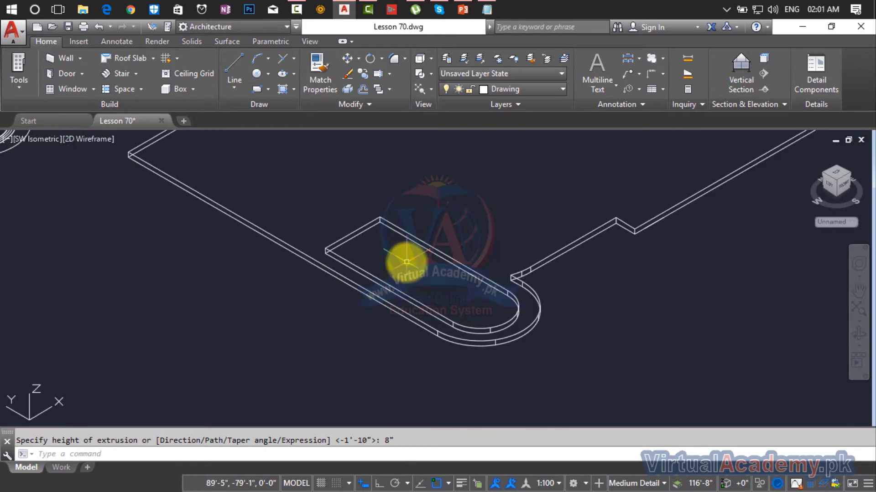
{"action": "left_click", "coordinate": [88, 141]}
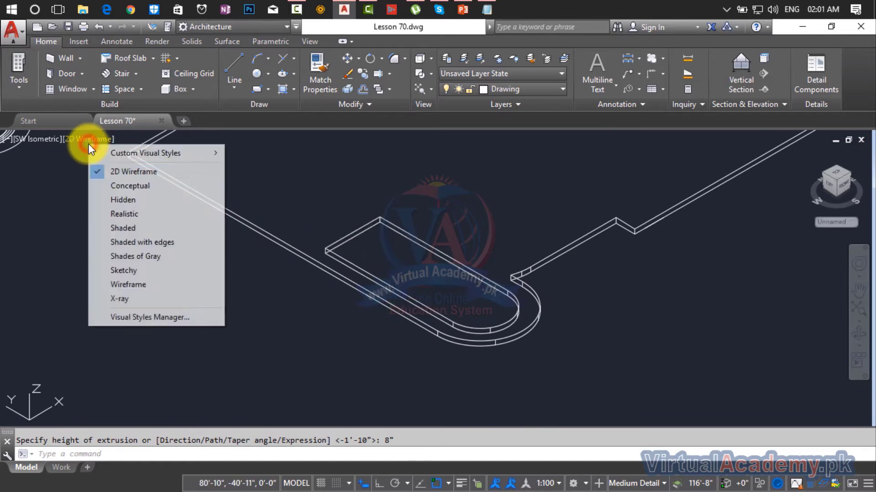
{"action": "left_click", "coordinate": [114, 213]}
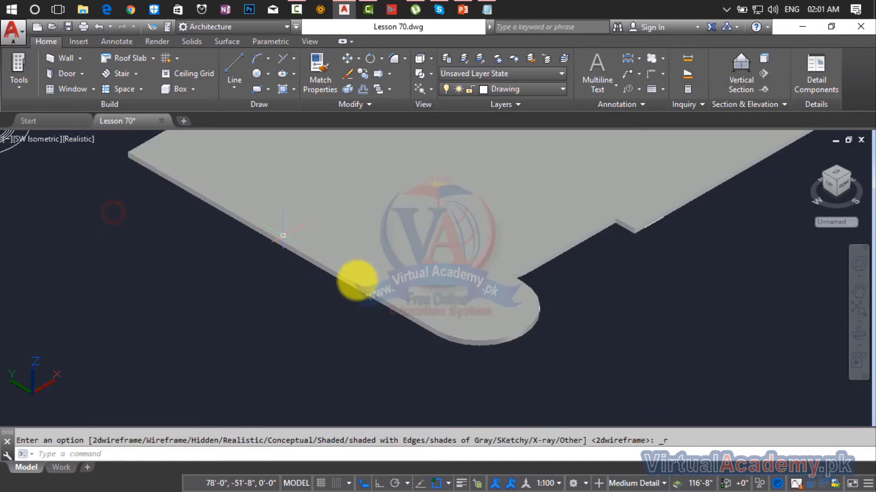
{"action": "scroll", "coordinate": [463, 280], "scroll_direction": "down", "scroll_amount": 5}
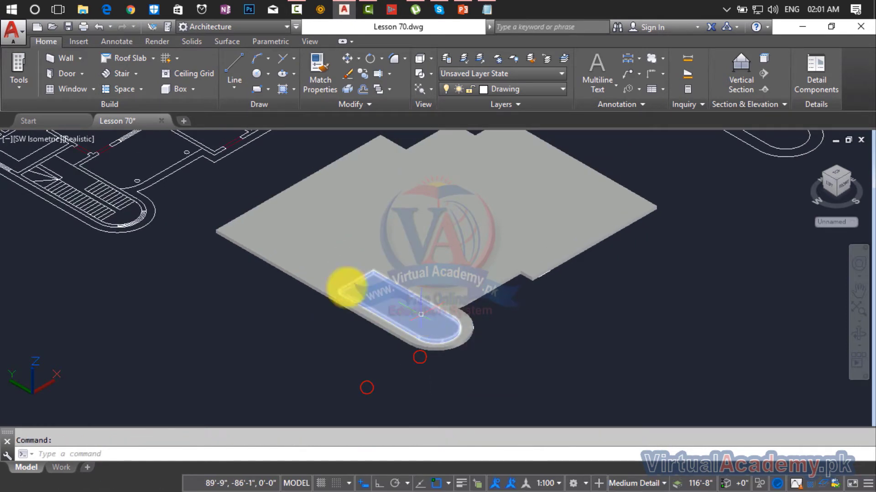
{"action": "left_click", "coordinate": [72, 141]}
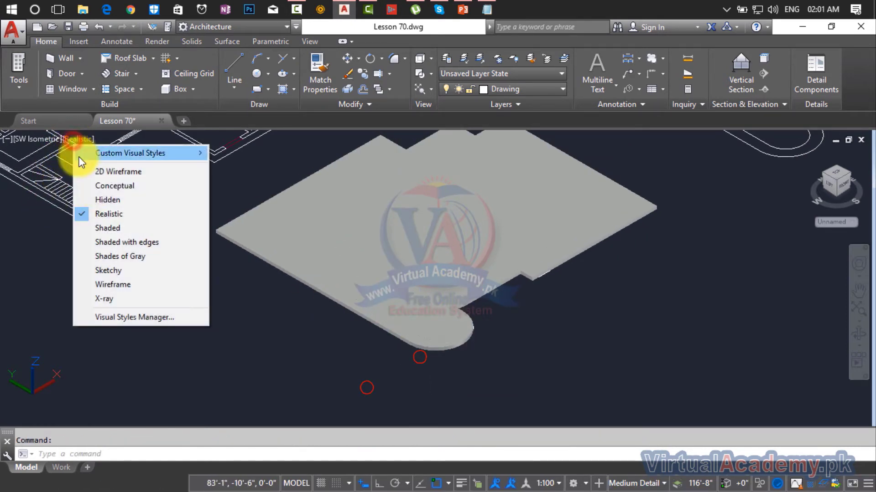
{"action": "left_click", "coordinate": [96, 172]}
- Subtract the stairwell solid from the extruded slab to cut the stair opening
{"action": "scroll", "coordinate": [326, 281], "scroll_direction": "up", "scroll_amount": 3}
{"action": "key", "text": "Escape"}
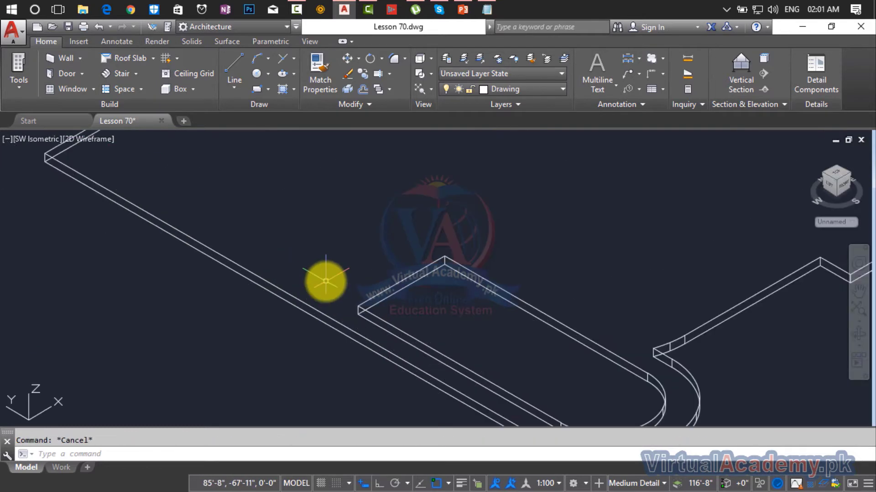
{"action": "type", "text": "su"}
{"action": "key", "text": "Return"}
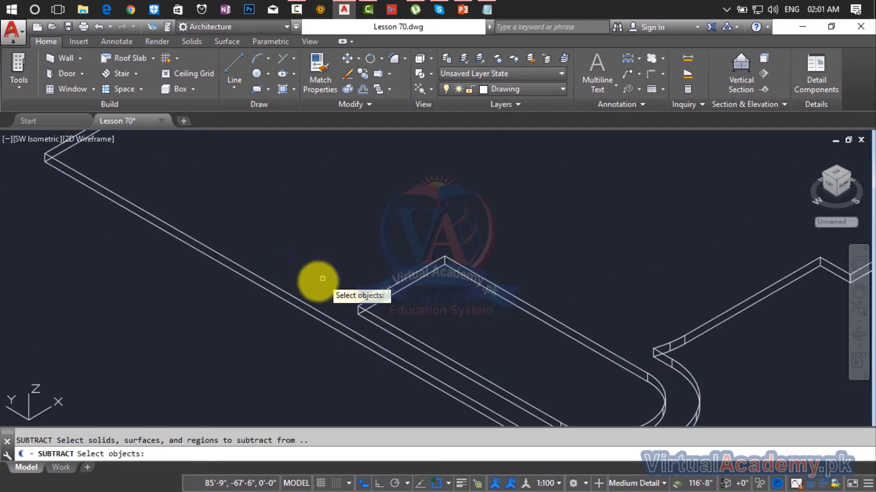
{"action": "left_click", "coordinate": [306, 306]}
{"action": "key", "text": "Return"}
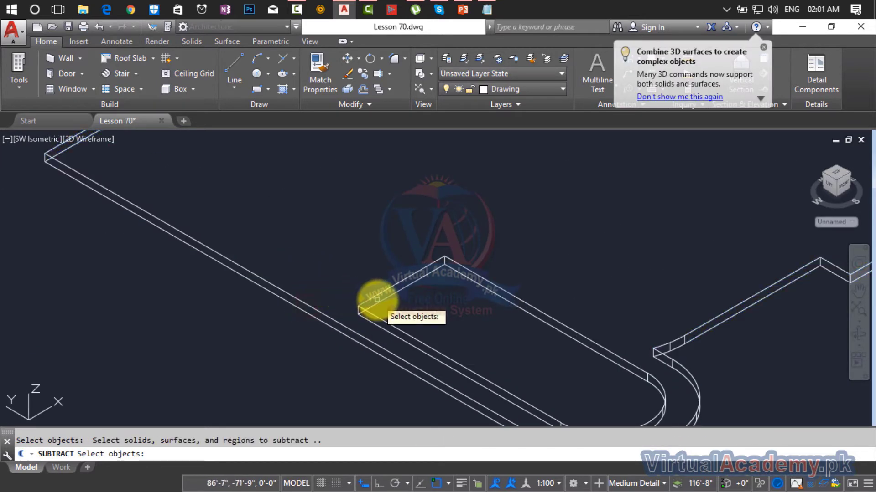
{"action": "left_click", "coordinate": [378, 296]}
{"action": "key", "text": "Return"}
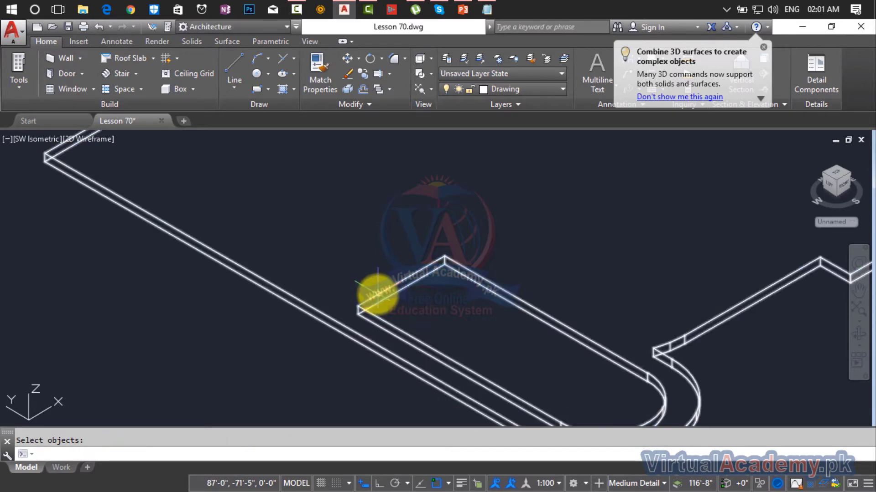
- Switch the visual style to Realistic and inspect the slab with its stair opening
{"action": "scroll", "coordinate": [146, 176], "scroll_direction": "down", "scroll_amount": 4}
{"action": "left_click", "coordinate": [90, 140]}
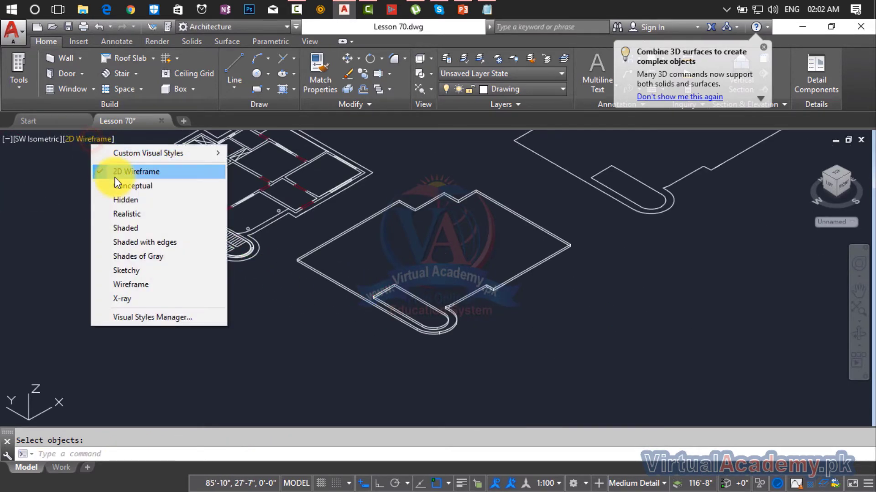
{"action": "left_click", "coordinate": [126, 214]}
{"action": "scroll", "coordinate": [329, 254], "scroll_direction": "down", "scroll_amount": 2}
{"action": "middle_click_drag", "start_coordinate": [329, 254], "coordinate": [297, 273]}
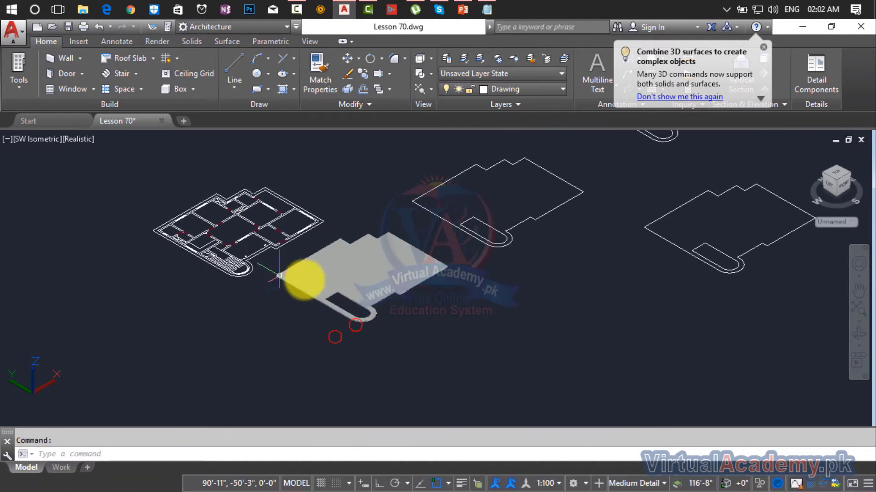
{"action": "key", "text": "Escape"}
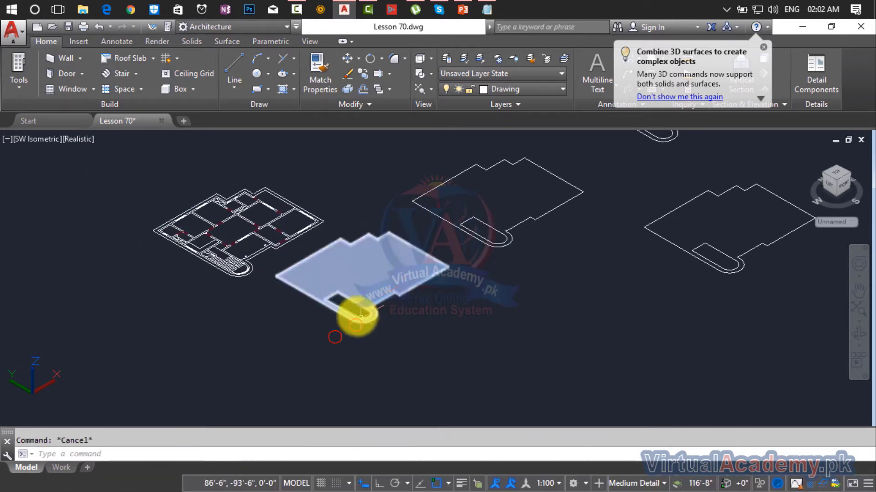
{"action": "scroll", "coordinate": [349, 327], "scroll_direction": "up", "scroll_amount": 3}
{"action": "left_click", "coordinate": [352, 335]}
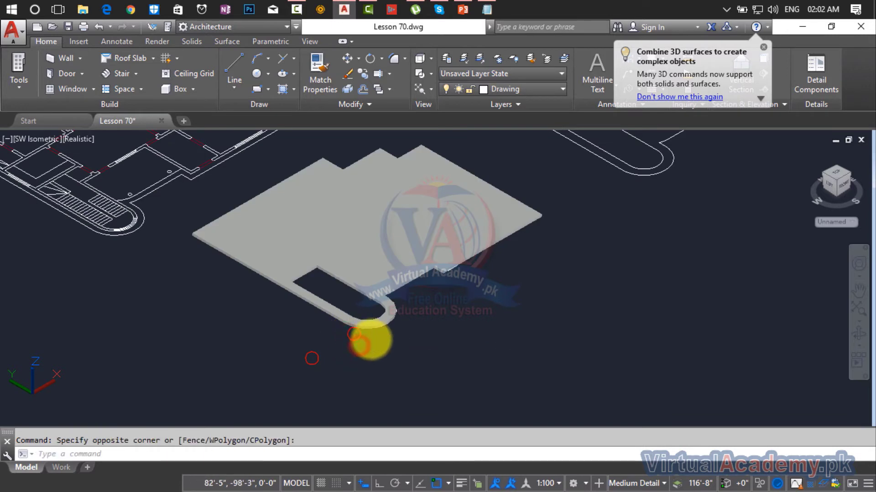
{"action": "scroll", "coordinate": [372, 330], "scroll_direction": "down", "scroll_amount": 4}
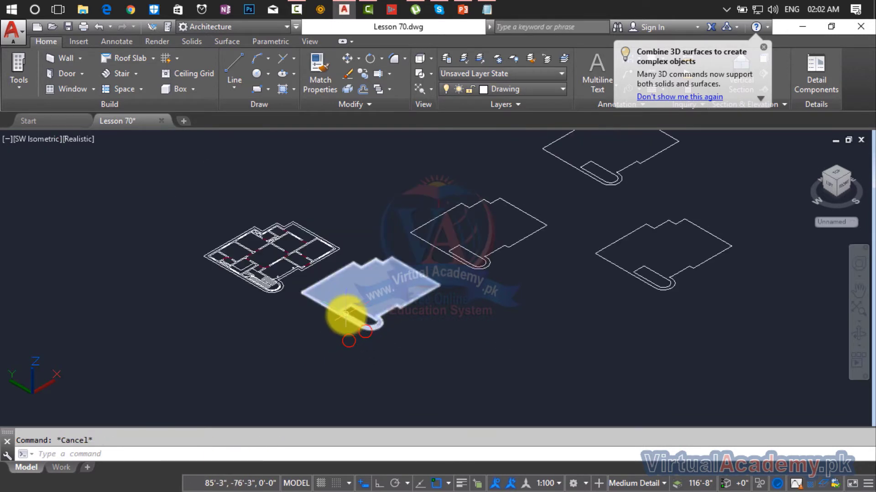
- Change the Roof layer's colour to white and assign the slab solid to the Roof layer
{"action": "left_click", "coordinate": [363, 285]}
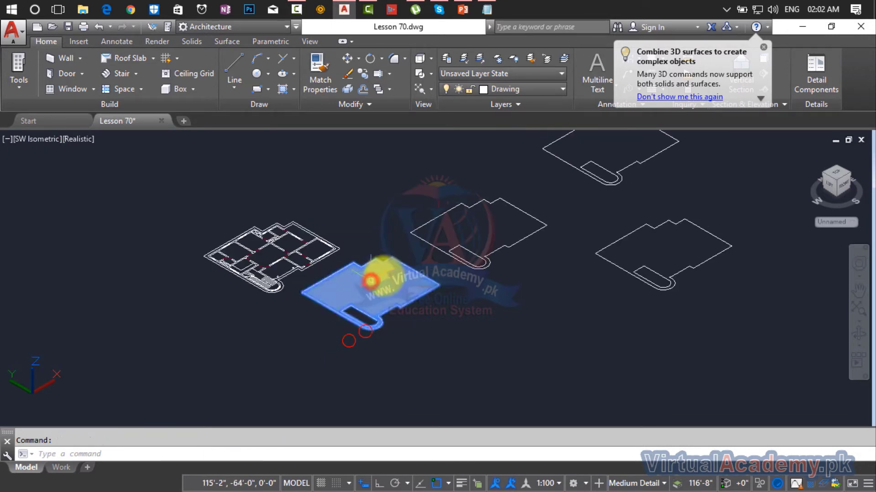
{"action": "left_click", "coordinate": [502, 88]}
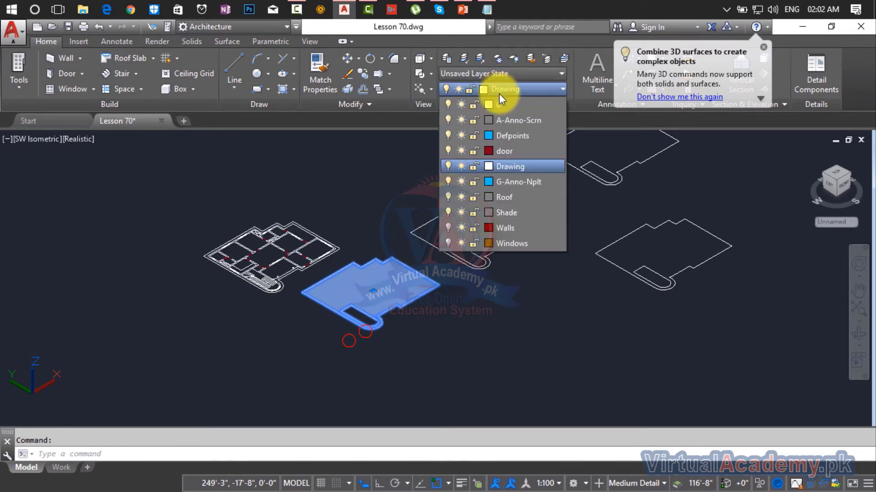
{"action": "left_click", "coordinate": [488, 197]}
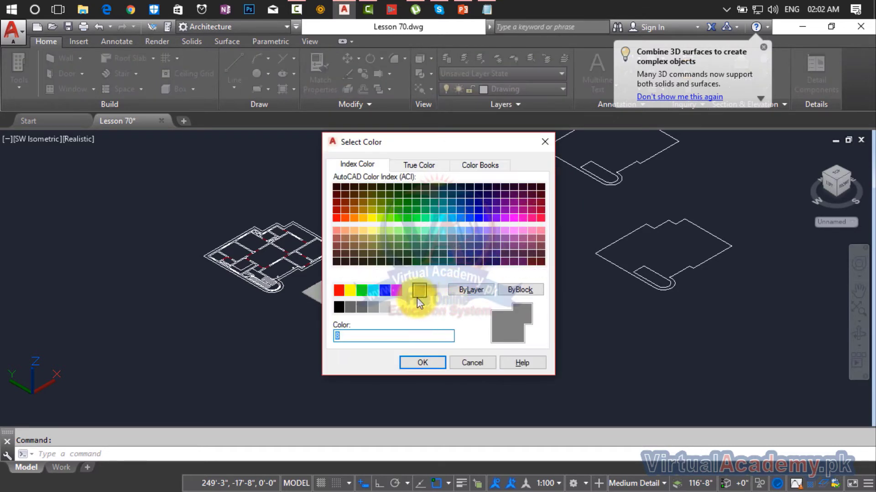
{"action": "left_click", "coordinate": [428, 362]}
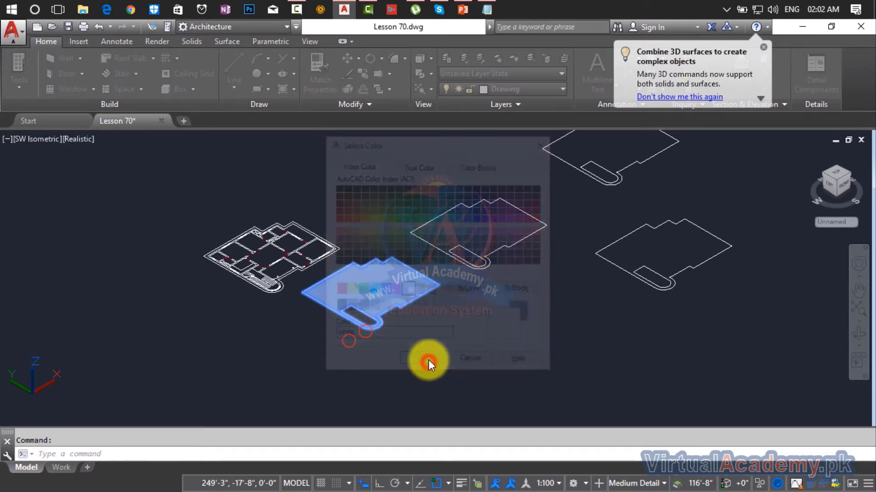
{"action": "left_click", "coordinate": [512, 90]}
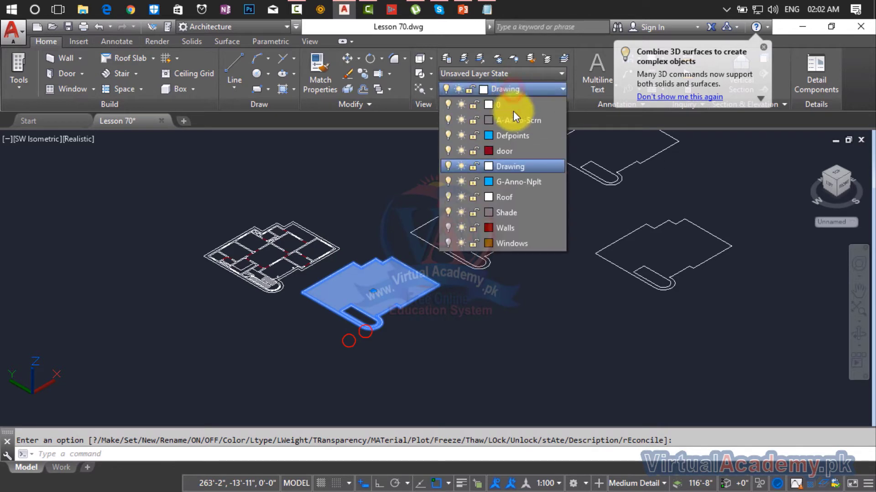
{"action": "left_click", "coordinate": [507, 197]}
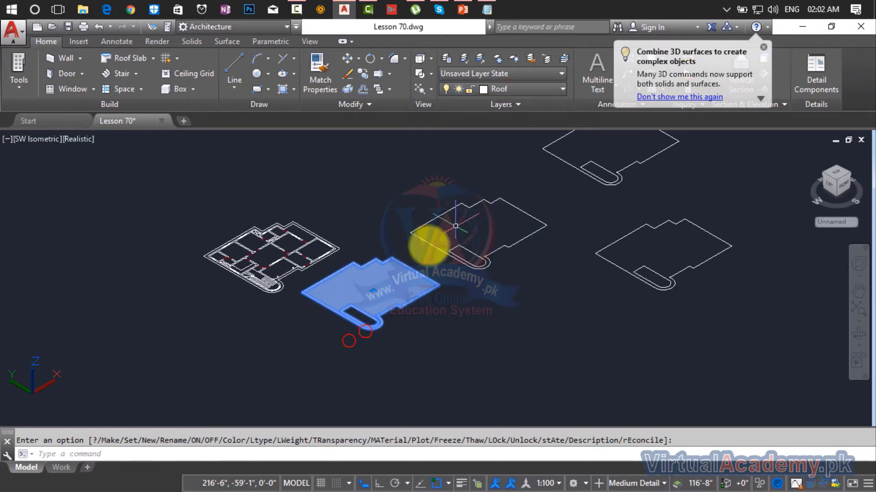
- Delete the stairwell outline from the roof outline copy next to the finished slab
{"action": "key", "text": "Escape"}
{"action": "scroll", "coordinate": [428, 274], "scroll_direction": "up", "scroll_amount": 3}
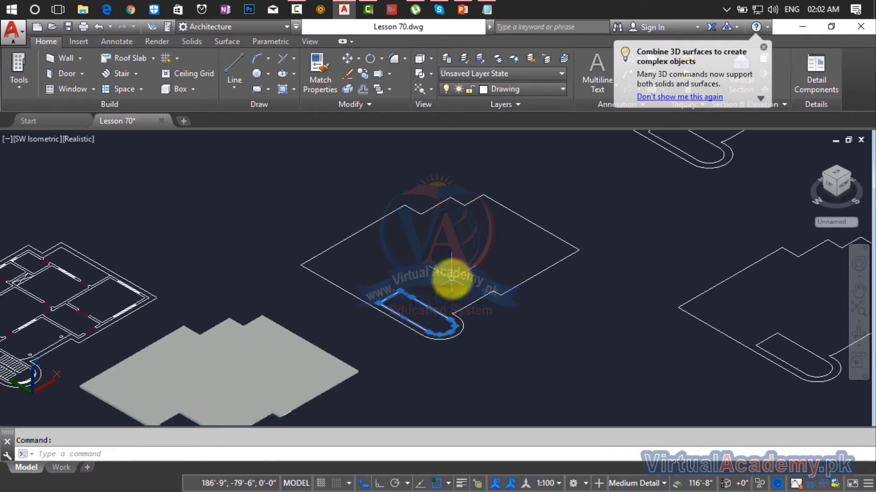
{"action": "key", "text": "Delete"}
- Draw an 18 by 18 inch square inside that roof outline copy
{"action": "scroll", "coordinate": [414, 279], "scroll_direction": "up", "scroll_amount": 4}
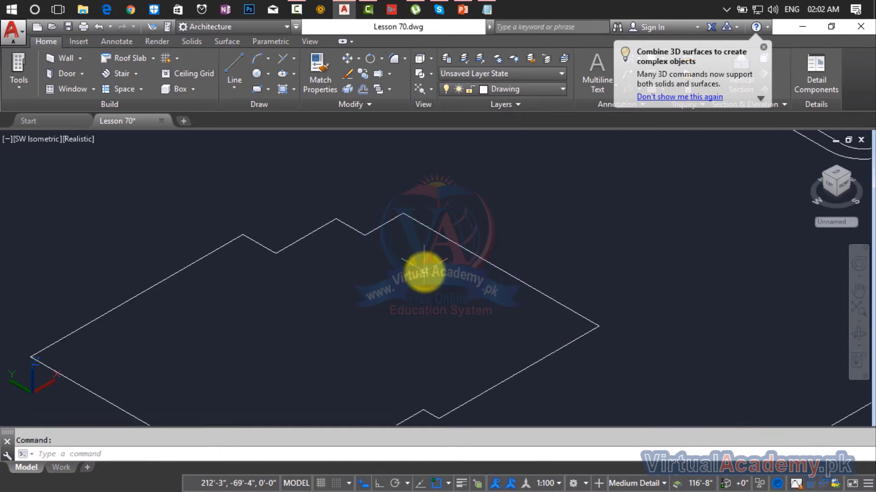
{"action": "middle_click_drag", "start_coordinate": [420, 268], "coordinate": [371, 275]}
{"action": "scroll", "coordinate": [359, 276], "scroll_direction": "up", "scroll_amount": 3}
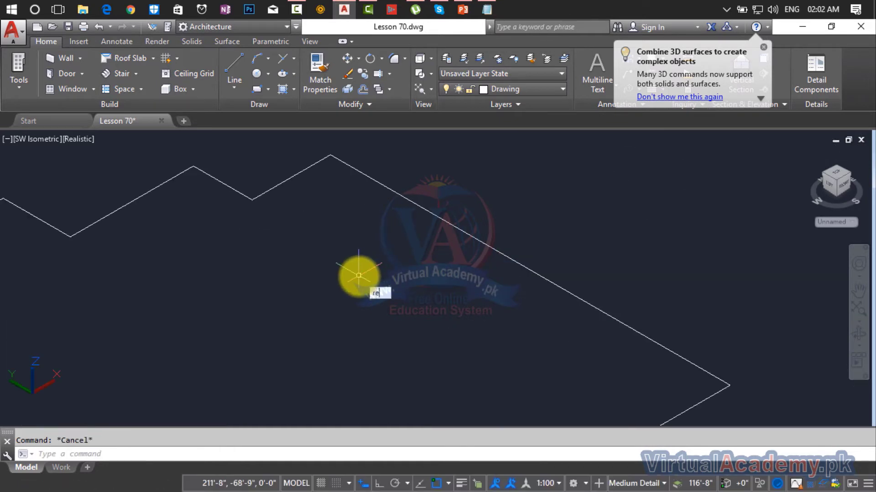
{"action": "key", "text": "Return"}
{"action": "left_click", "coordinate": [292, 273]}
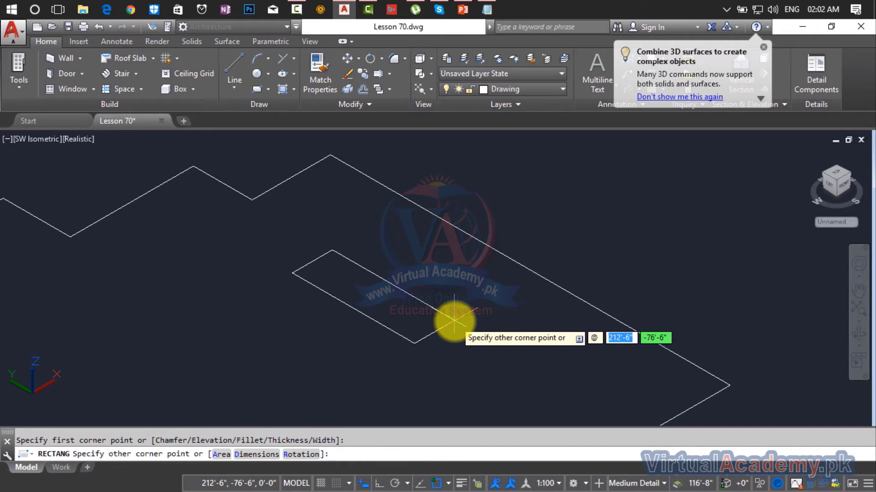
{"action": "type", "text": "18"}
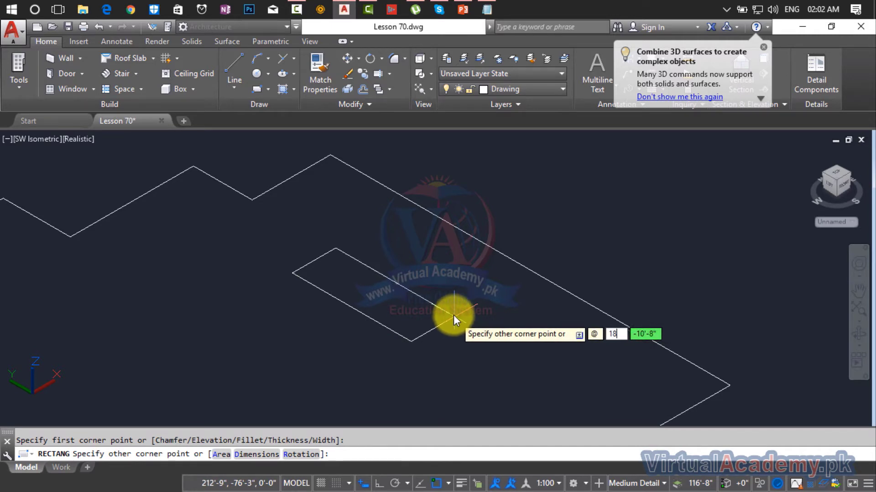
{"action": "type", "text": ",18"}
{"action": "key", "text": "Return"}
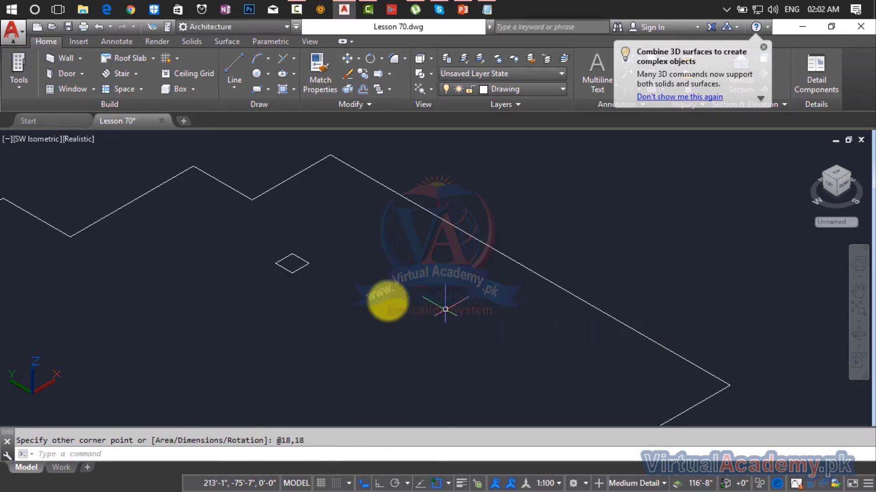
- Explode the square into separate lines
{"action": "scroll", "coordinate": [265, 250], "scroll_direction": "up", "scroll_amount": 5}
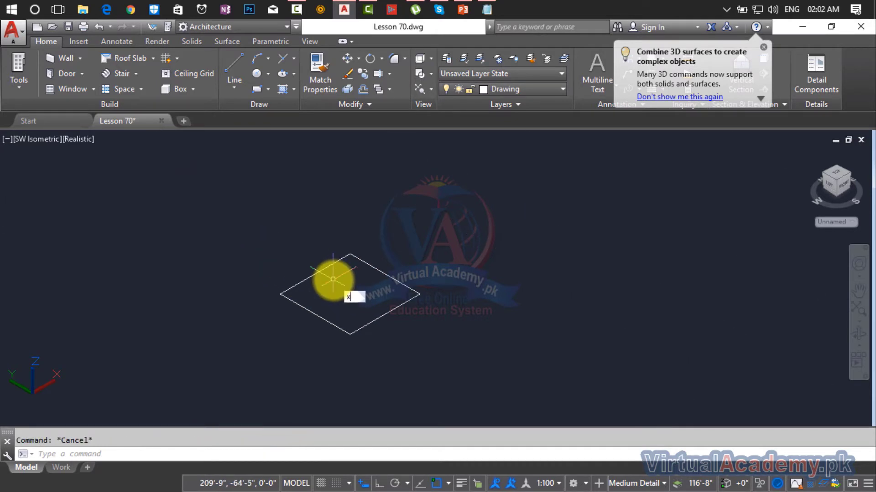
{"action": "type", "text": "x"}
{"action": "key", "text": "Return"}
{"action": "left_click", "coordinate": [328, 263]}
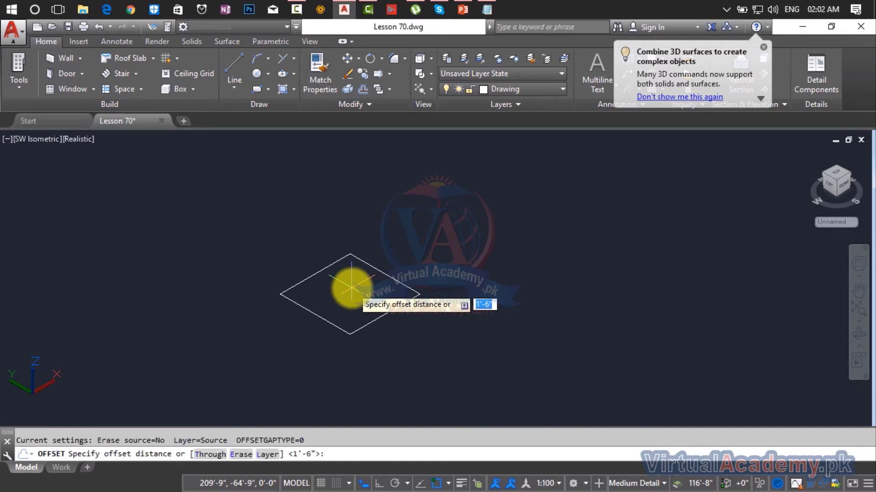
- Offset each of the square's two upper edges inward twice at 3-inch spacing
{"action": "key", "text": "Return"}
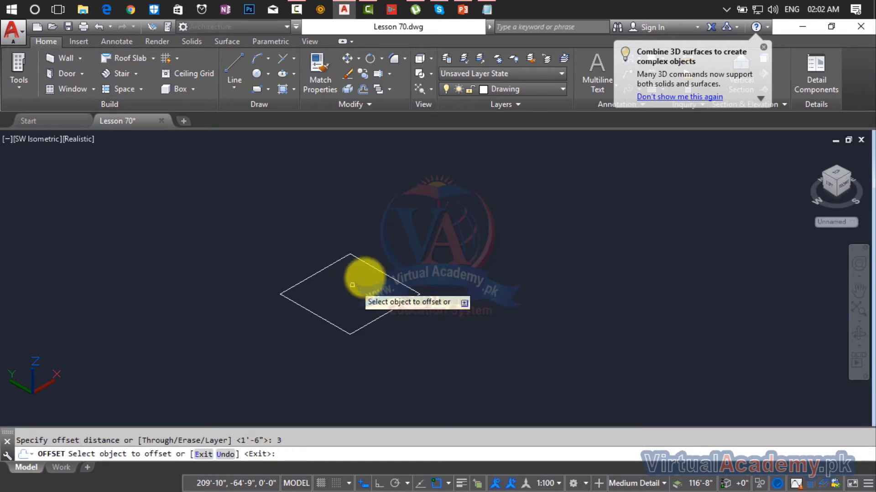
{"action": "left_click", "coordinate": [370, 268]}
{"action": "left_click", "coordinate": [362, 289]}
{"action": "scroll", "coordinate": [365, 288], "scroll_direction": "up", "scroll_amount": 3}
{"action": "left_click", "coordinate": [371, 273]}
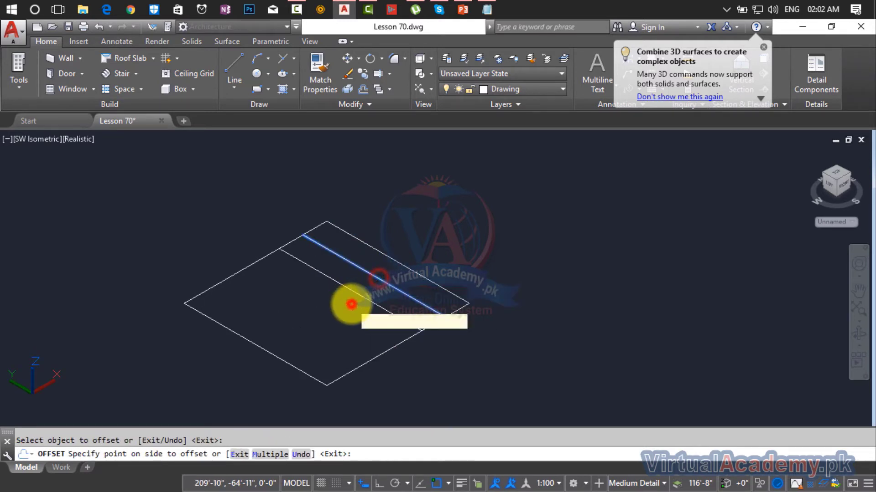
{"action": "left_click", "coordinate": [269, 271]}
{"action": "left_click", "coordinate": [261, 260]}
{"action": "left_click", "coordinate": [289, 299]}
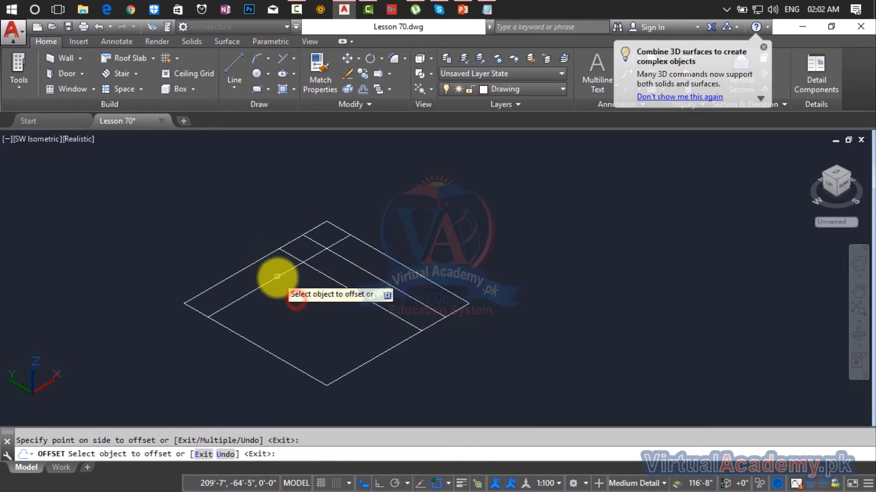
{"action": "left_click", "coordinate": [274, 280]}
{"action": "left_click", "coordinate": [320, 324]}
- Offset each of the square's two lower edges inward twice at 3 inches to complete the construction grid
{"action": "left_click", "coordinate": [284, 360]}
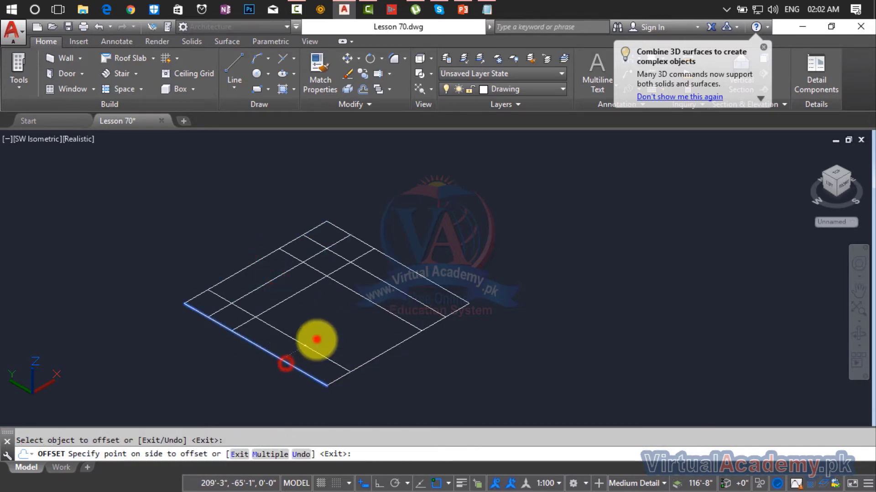
{"action": "left_click", "coordinate": [313, 342]}
{"action": "left_click", "coordinate": [305, 348]}
{"action": "left_click", "coordinate": [342, 319]}
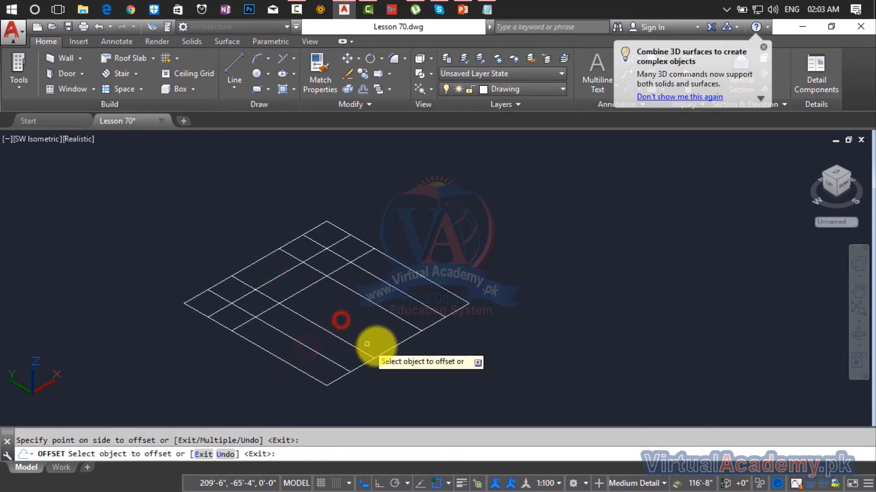
{"action": "left_click", "coordinate": [391, 349]}
{"action": "left_click", "coordinate": [385, 341]}
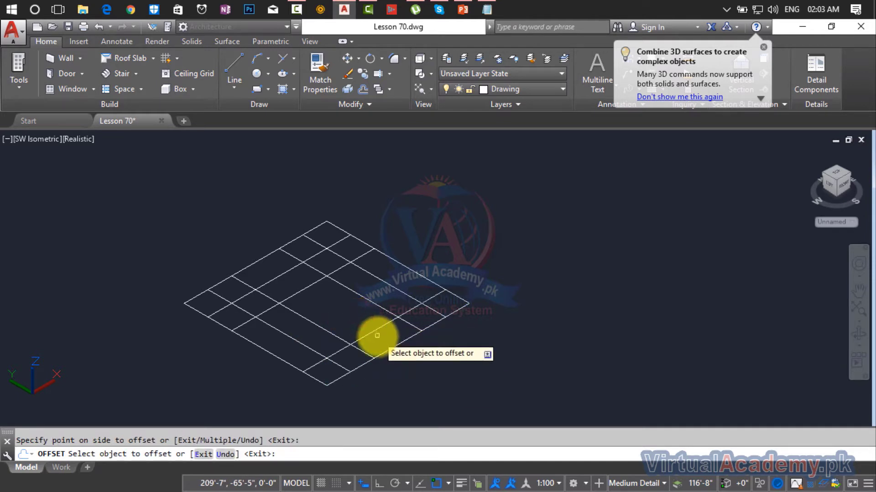
{"action": "left_click", "coordinate": [376, 332]}
{"action": "left_click", "coordinate": [340, 292]}
{"action": "key", "text": "Escape"}
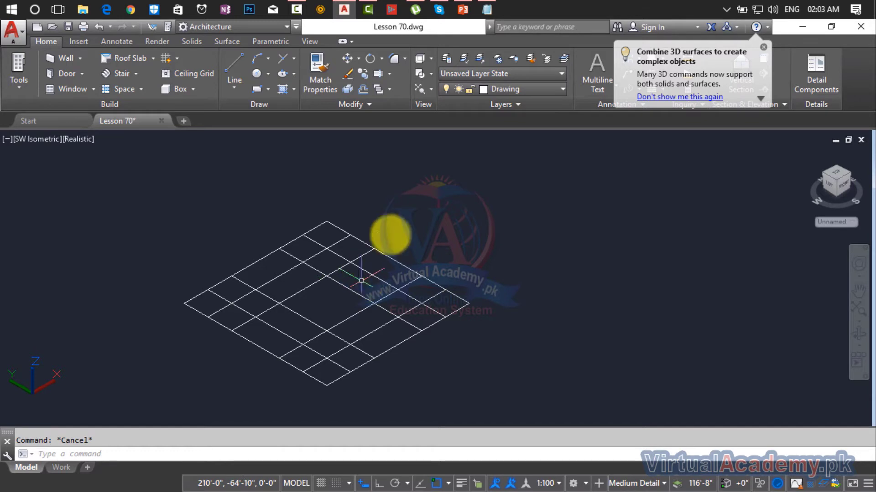
- Change the Shade layer's colour to yellow, index 50, and make Shade the current layer
{"action": "left_click", "coordinate": [533, 95]}
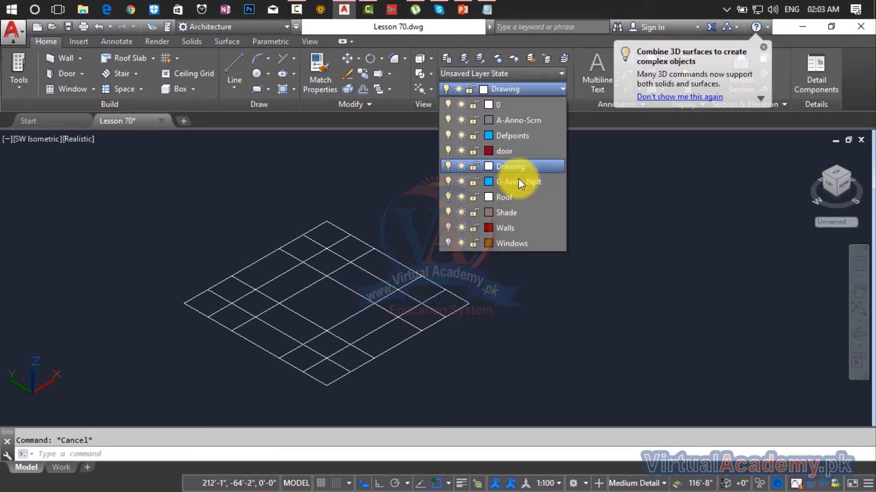
{"action": "left_click", "coordinate": [488, 212]}
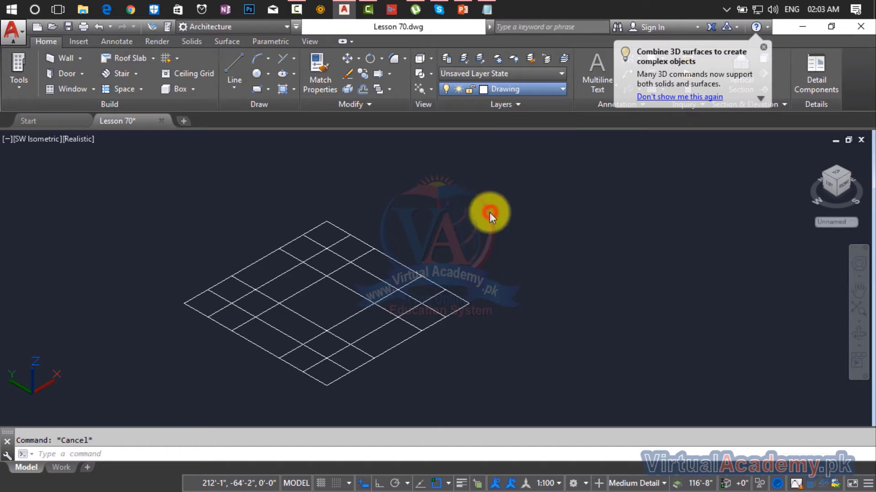
{"action": "left_click", "coordinate": [373, 218]}
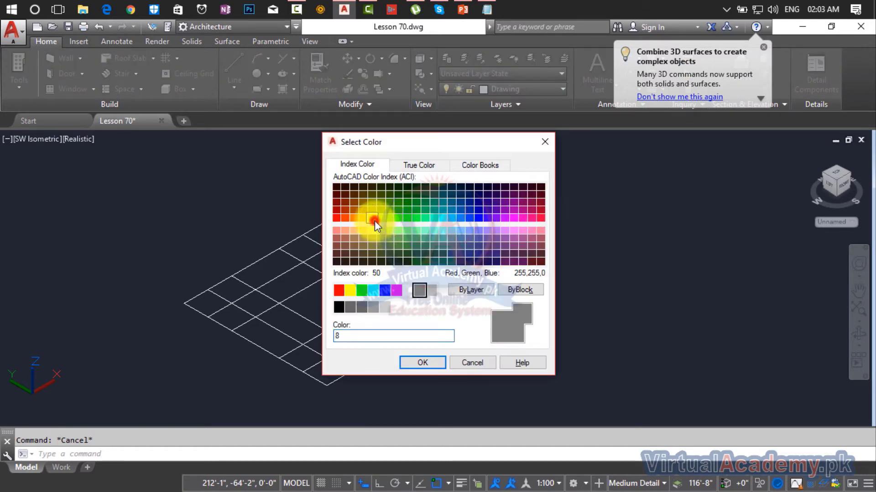
{"action": "left_click", "coordinate": [425, 360]}
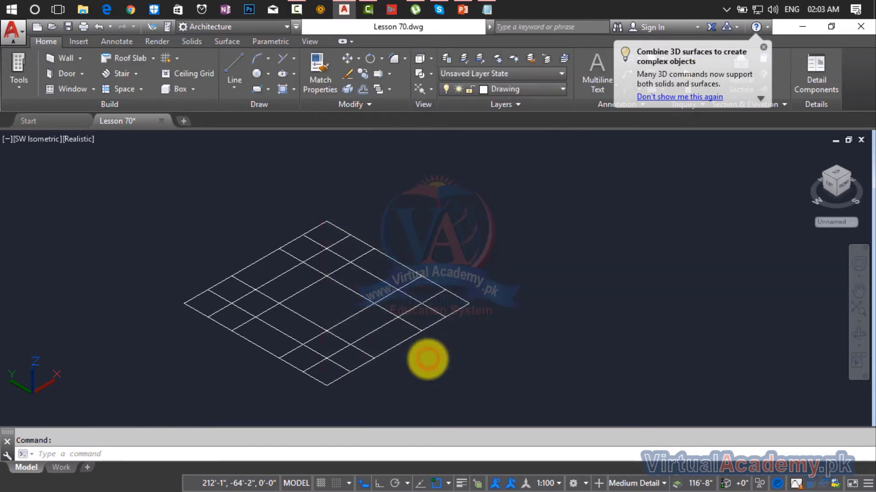
{"action": "left_click", "coordinate": [536, 88]}
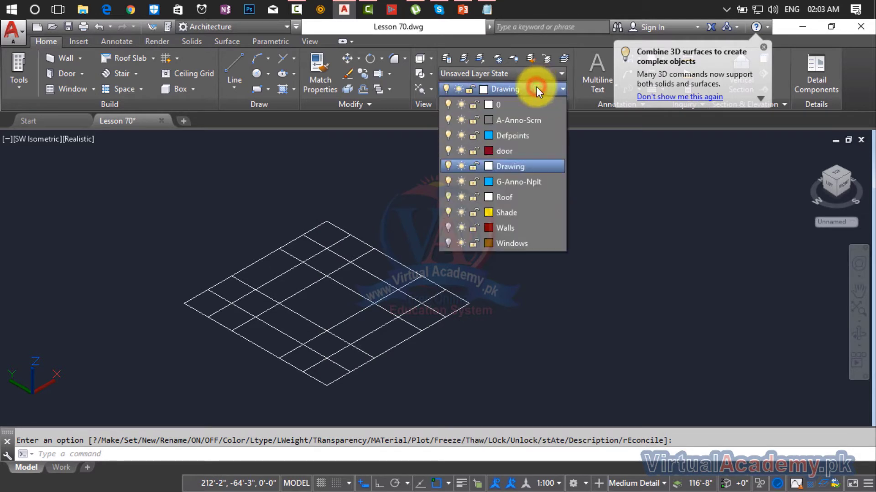
{"action": "left_click", "coordinate": [502, 210]}
- Start a polyline at the grid's lowest corner and trace 3-inch steps through the intersections to the central cell's lowest corner
{"action": "scroll", "coordinate": [343, 287], "scroll_direction": "up", "scroll_amount": 2}
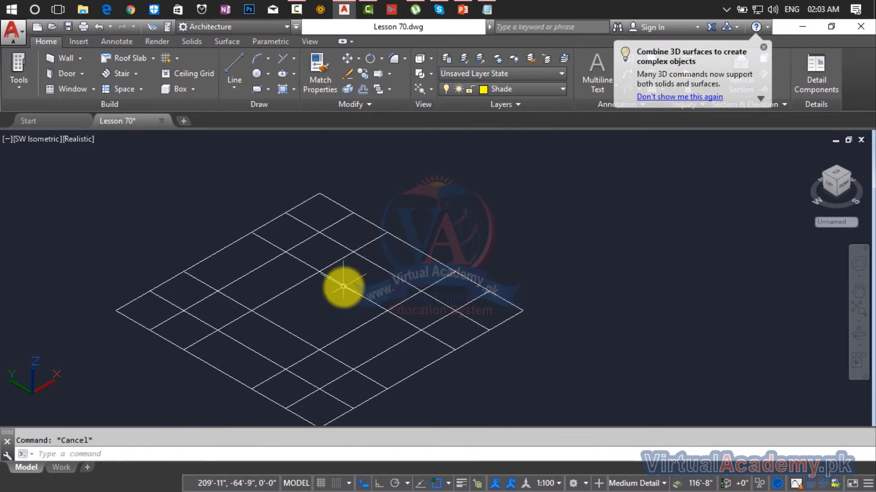
{"action": "key", "text": "Return"}
{"action": "middle_click_drag", "start_coordinate": [338, 399], "coordinate": [325, 316]}
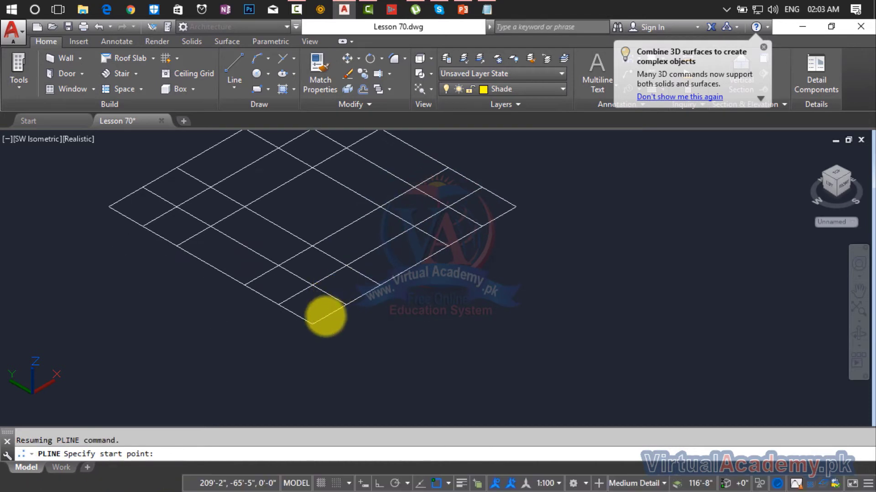
{"action": "left_click", "coordinate": [313, 324]}
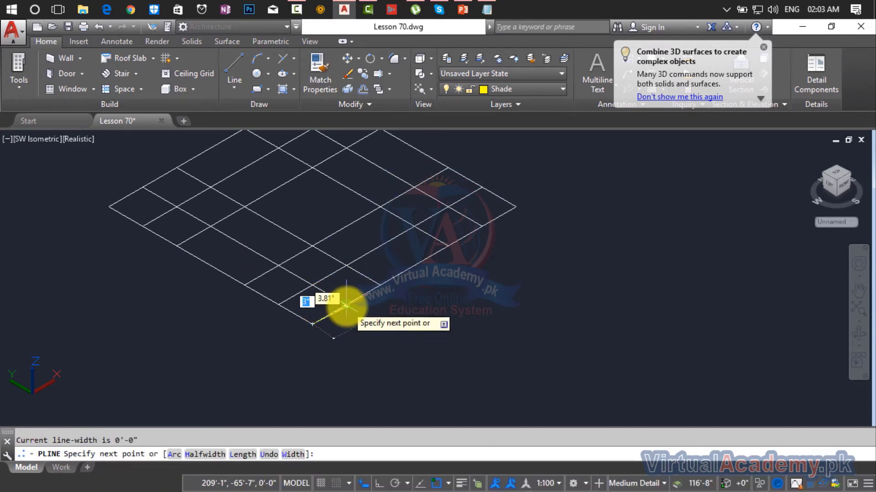
{"action": "left_click", "coordinate": [346, 305]}
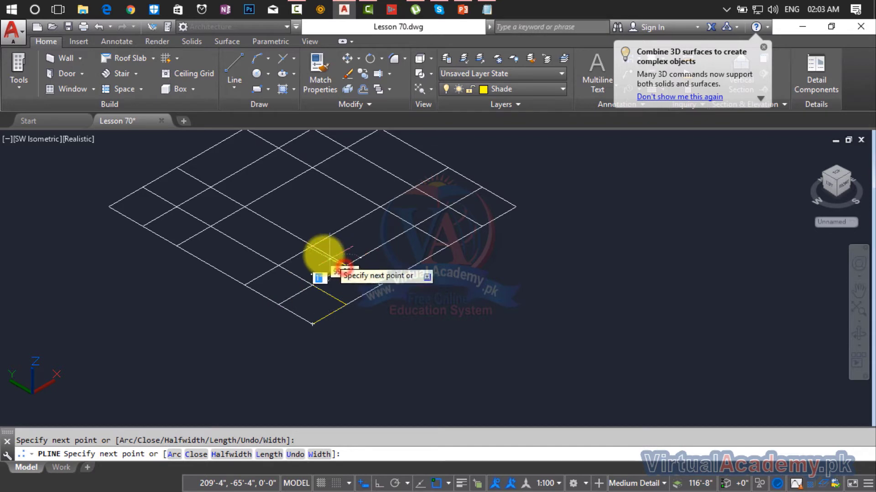
{"action": "left_click", "coordinate": [312, 249]}
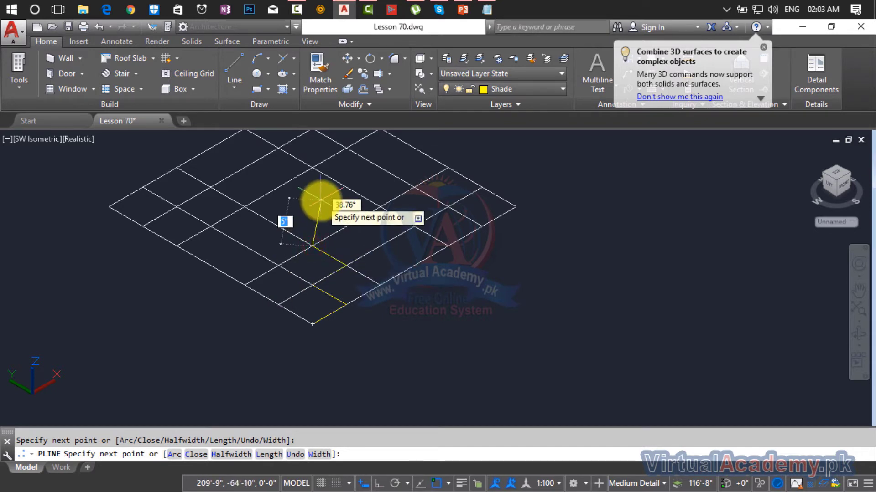
- Continue the polyline with an arc to the central cell's uppermost corner, followed by stepped straight segments out to the square's upper edge
{"action": "key", "text": "Return"}
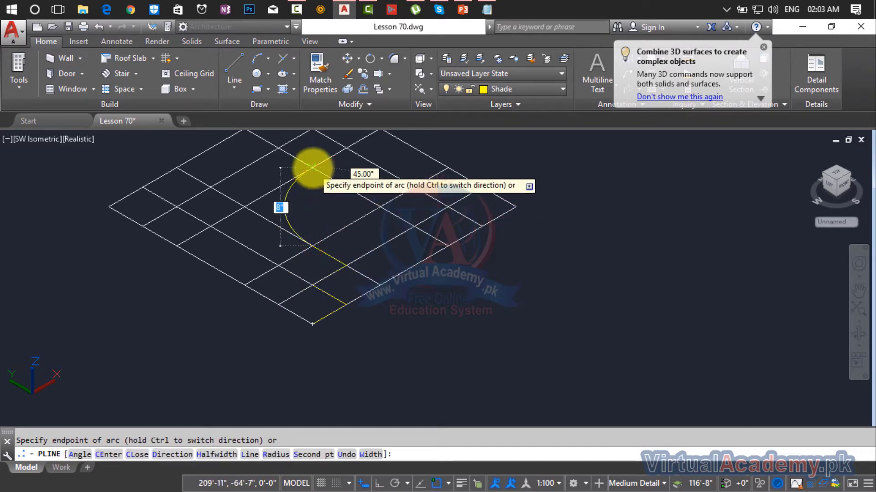
{"action": "scroll", "coordinate": [301, 272], "scroll_direction": "up", "scroll_amount": 4}
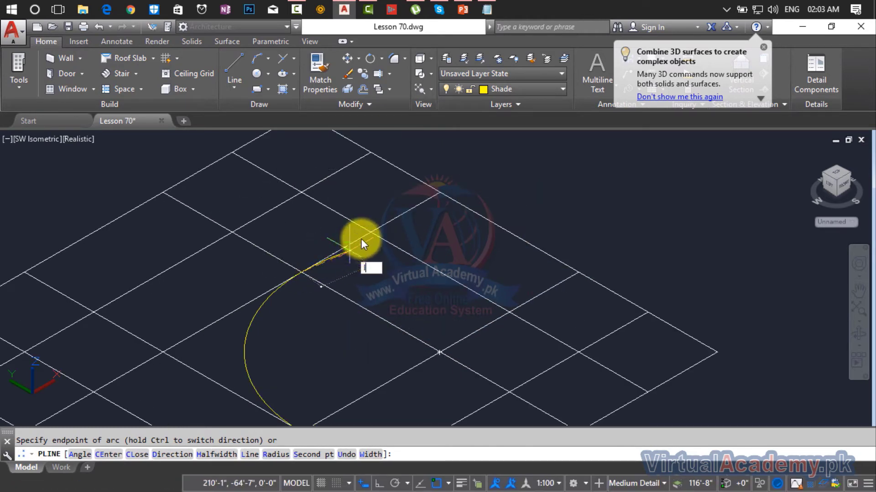
{"action": "key", "text": "Return"}
{"action": "left_click", "coordinate": [373, 232]}
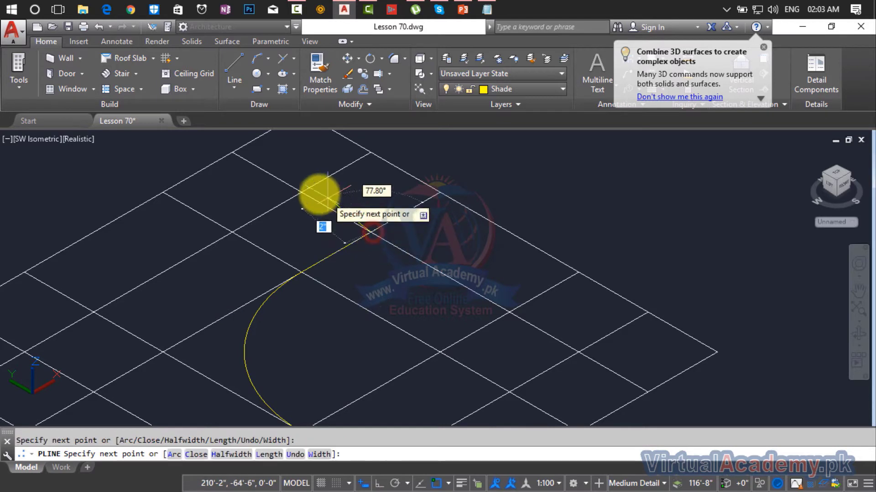
{"action": "left_click", "coordinate": [300, 192]}
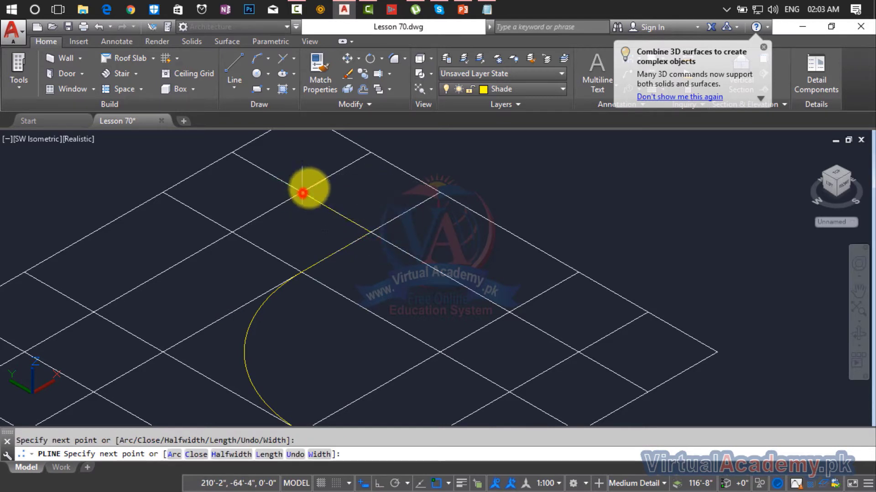
{"action": "left_click", "coordinate": [373, 155]}
{"action": "middle_click_drag", "start_coordinate": [373, 155], "coordinate": [417, 264]}
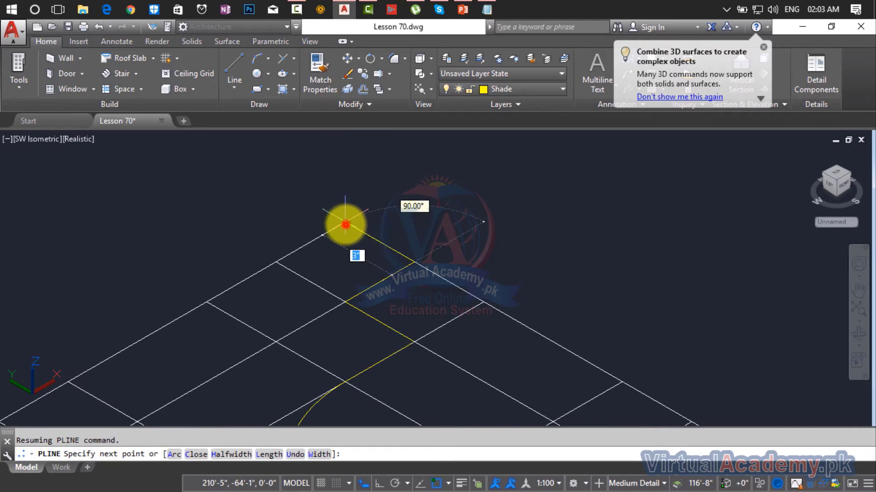
- Continue the polyline through the square's uppermost and leftmost corners and close it back at the start point
{"action": "left_click", "coordinate": [345, 224]}
{"action": "scroll", "coordinate": [303, 250], "scroll_direction": "down", "scroll_amount": 3}
{"action": "middle_click_drag", "start_coordinate": [303, 251], "coordinate": [410, 214]}
{"action": "scroll", "coordinate": [262, 307], "scroll_direction": "up", "scroll_amount": 4}
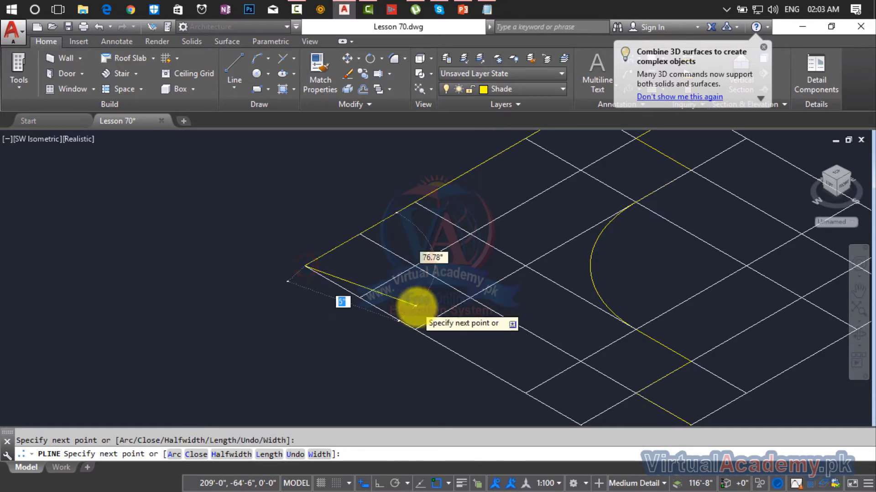
{"action": "scroll", "coordinate": [416, 303], "scroll_direction": "down", "scroll_amount": 2}
{"action": "middle_click_drag", "start_coordinate": [416, 304], "coordinate": [416, 342]}
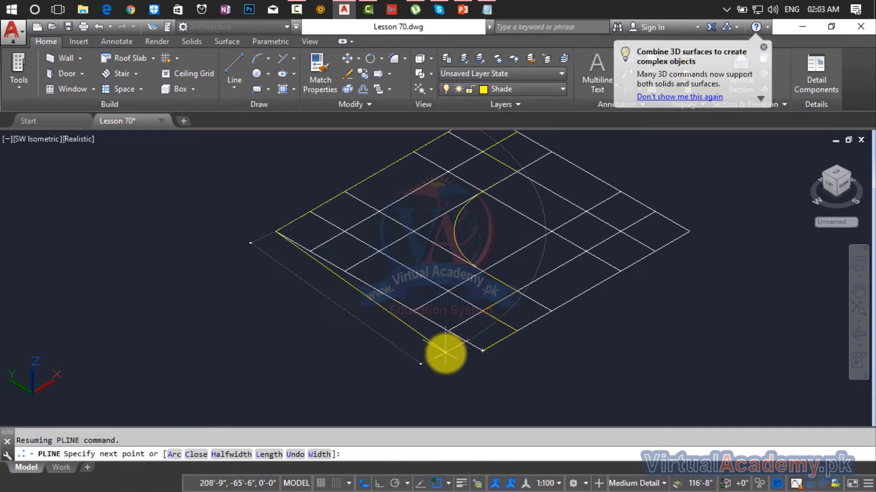
{"action": "key", "text": "Return"}
{"action": "scroll", "coordinate": [452, 348], "scroll_direction": "down", "scroll_amount": 3}
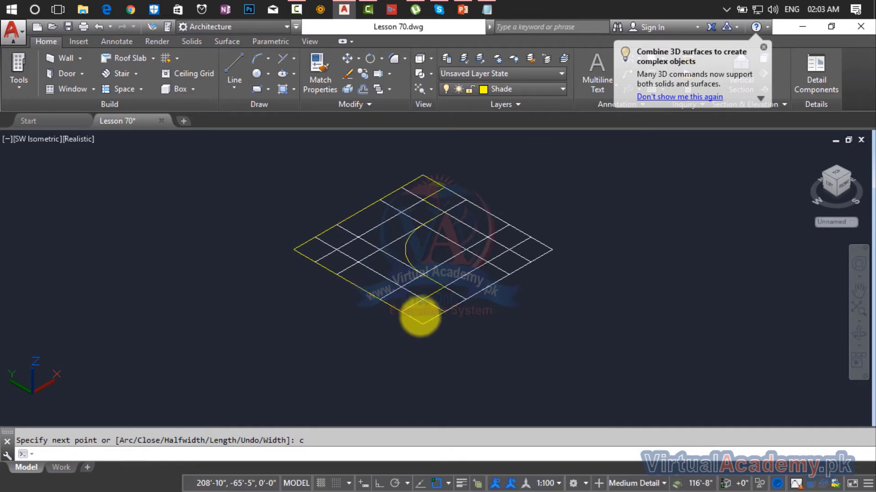
{"action": "key", "text": "Escape"}
- Erase all the white construction grid lines around and inside the yellow moulding profile
{"action": "left_click", "coordinate": [565, 196]}
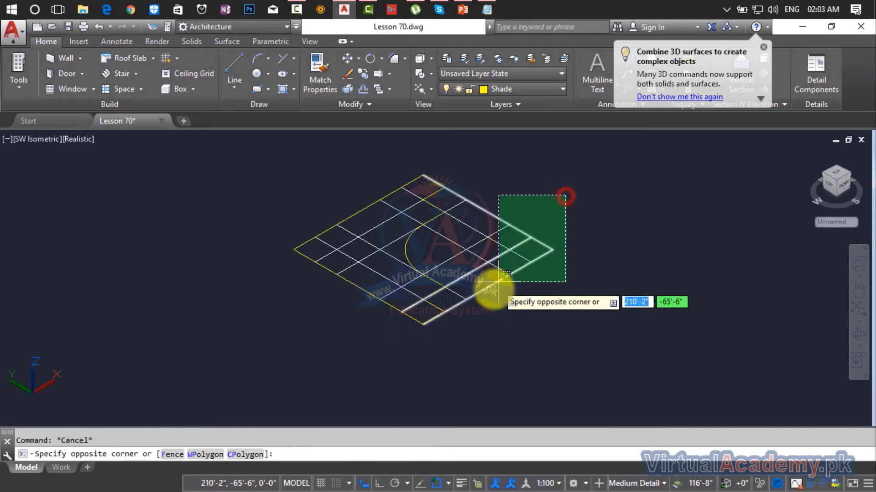
{"action": "left_click", "coordinate": [474, 308]}
{"action": "key", "text": "Delete"}
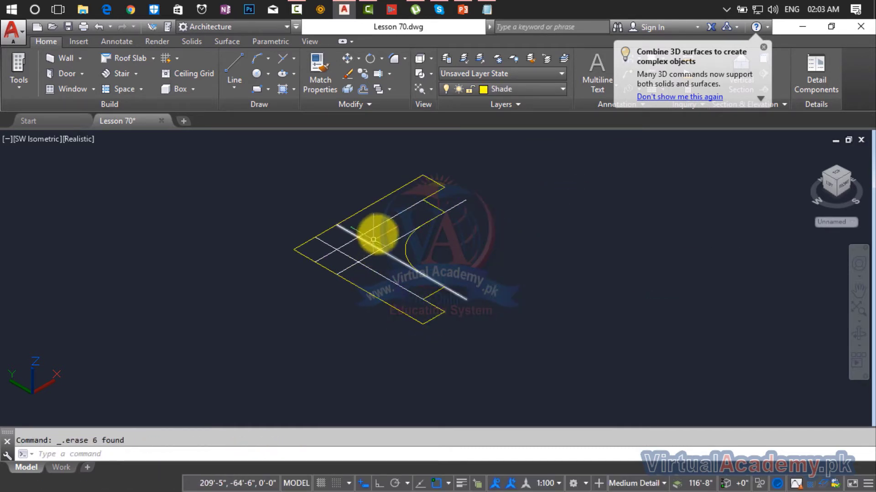
{"action": "left_click", "coordinate": [385, 218]}
{"action": "left_click", "coordinate": [362, 258]}
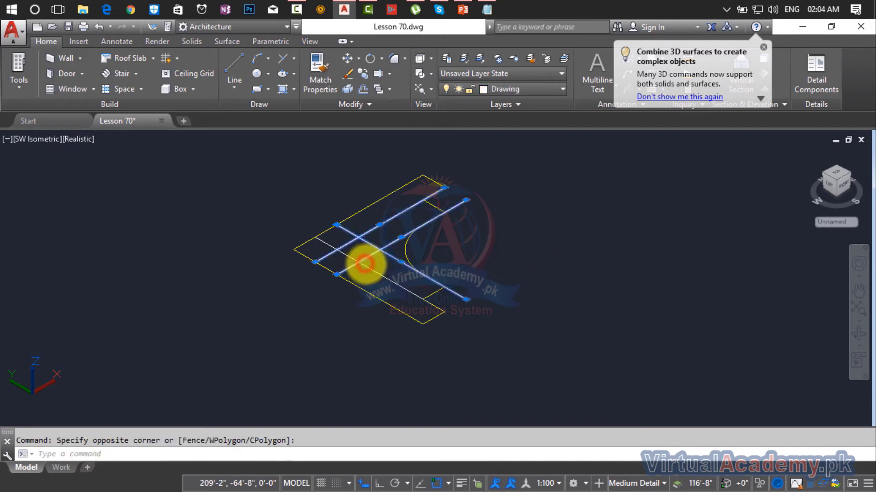
{"action": "key", "text": "Delete"}
{"action": "left_click", "coordinate": [383, 233]}
{"action": "left_click", "coordinate": [366, 277]}
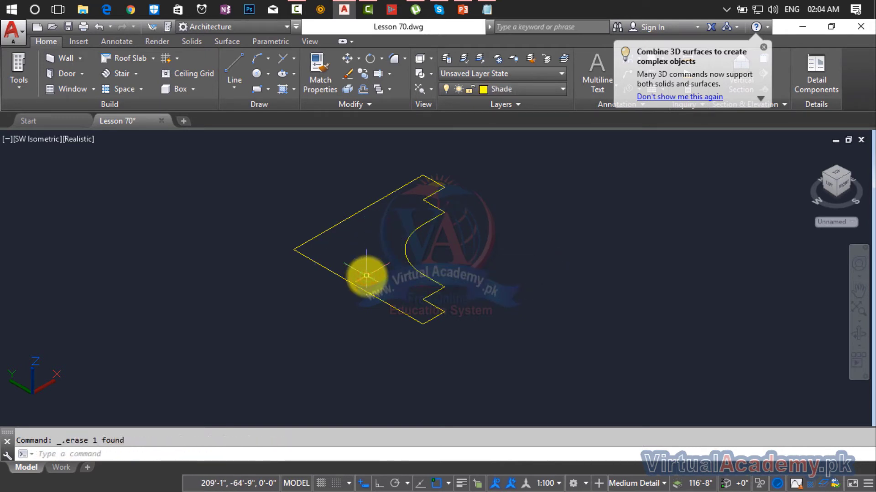
- Rotate the moulding profile 90° in 3D about an axis through its lowest corner parallel to the X direction
{"action": "type", "text": "ot"}
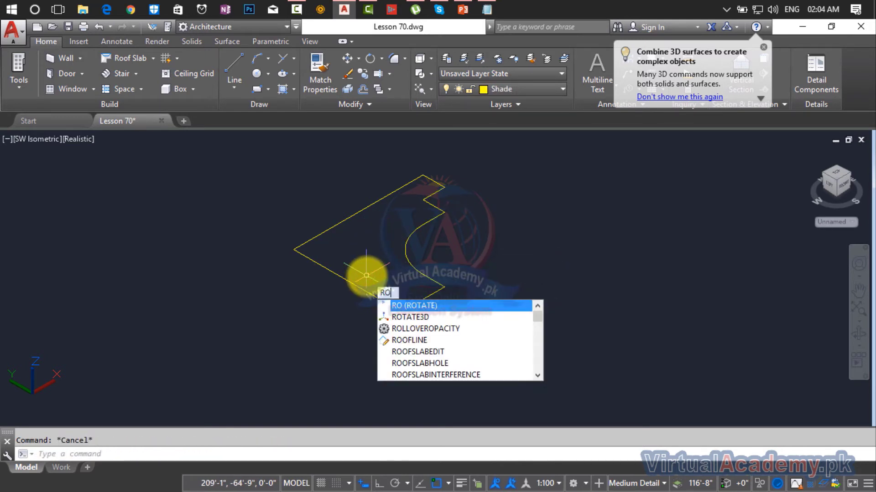
{"action": "left_click", "coordinate": [403, 317]}
{"action": "left_click", "coordinate": [469, 264]}
{"action": "left_click", "coordinate": [406, 334]}
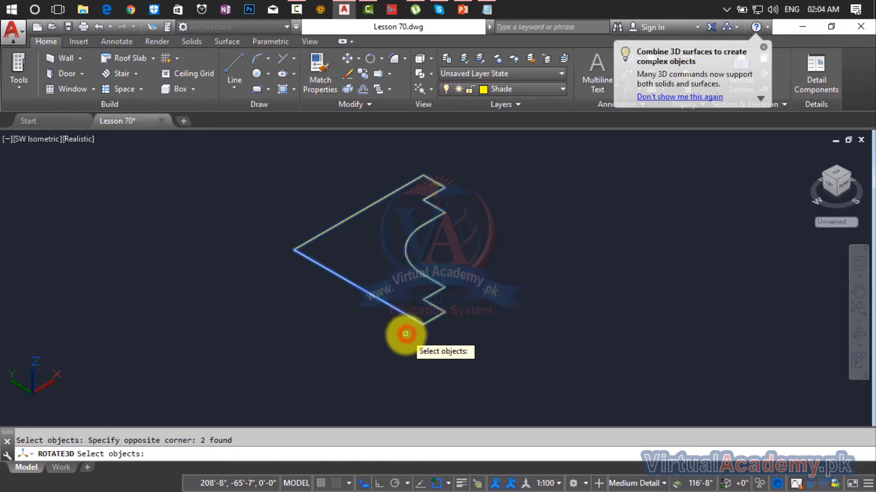
{"action": "key", "text": "Return"}
{"action": "left_click", "coordinate": [422, 324]}
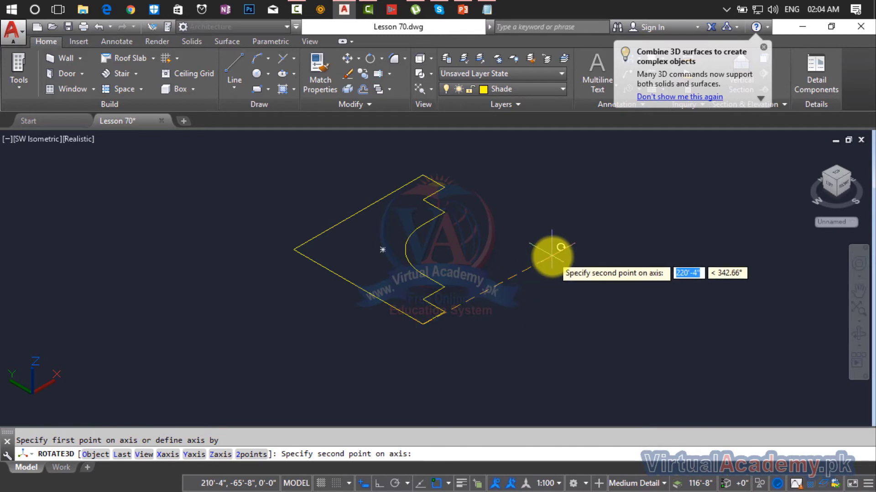
{"action": "left_click", "coordinate": [581, 239]}
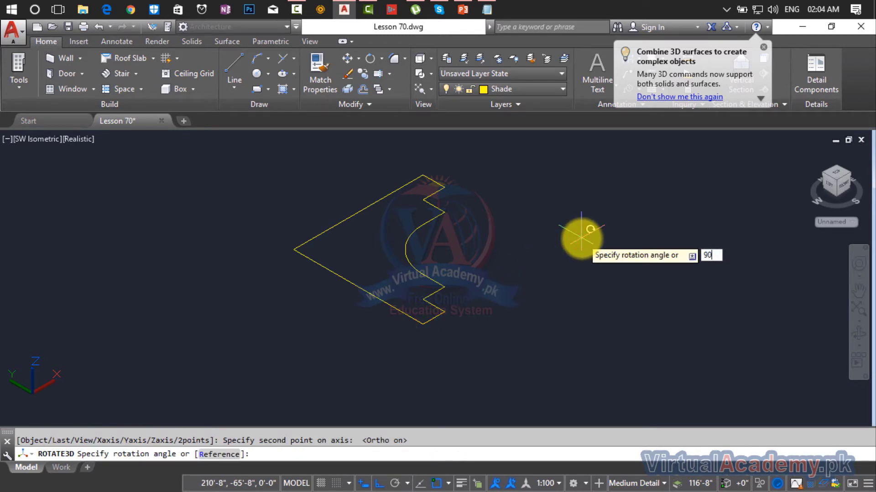
{"action": "type", "text": "90"}
{"action": "key", "text": "Return"}
- Break a short gap in the long straight edge of the white roof outline, near its uppermost corner
{"action": "scroll", "coordinate": [579, 238], "scroll_direction": "down", "scroll_amount": 3}
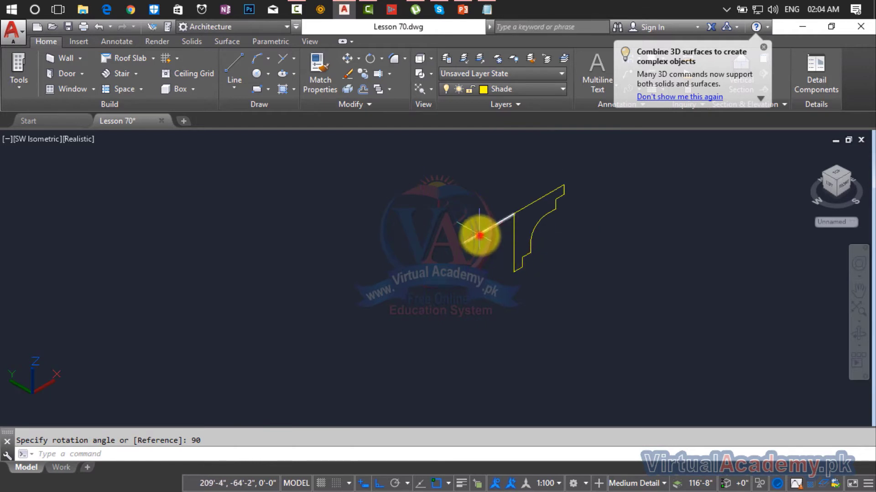
{"action": "scroll", "coordinate": [493, 237], "scroll_direction": "down", "scroll_amount": 4}
{"action": "middle_click_drag", "start_coordinate": [494, 238], "coordinate": [380, 310]}
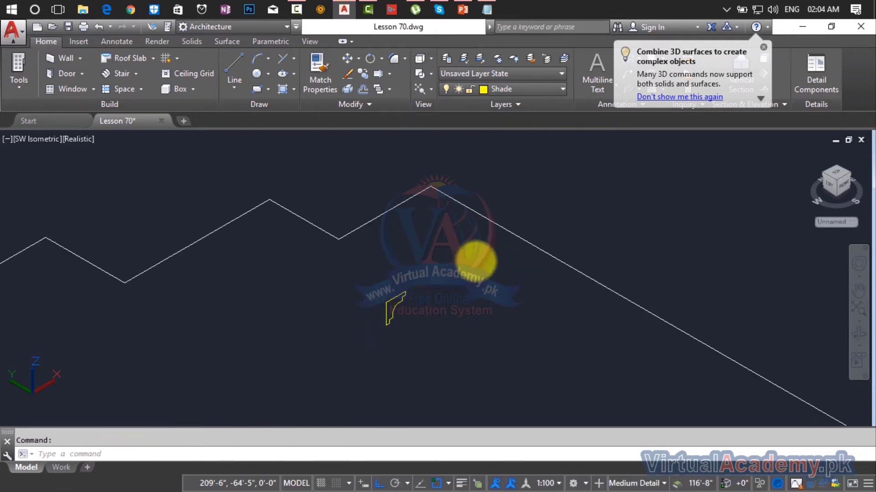
{"action": "scroll", "coordinate": [501, 246], "scroll_direction": "up", "scroll_amount": 3}
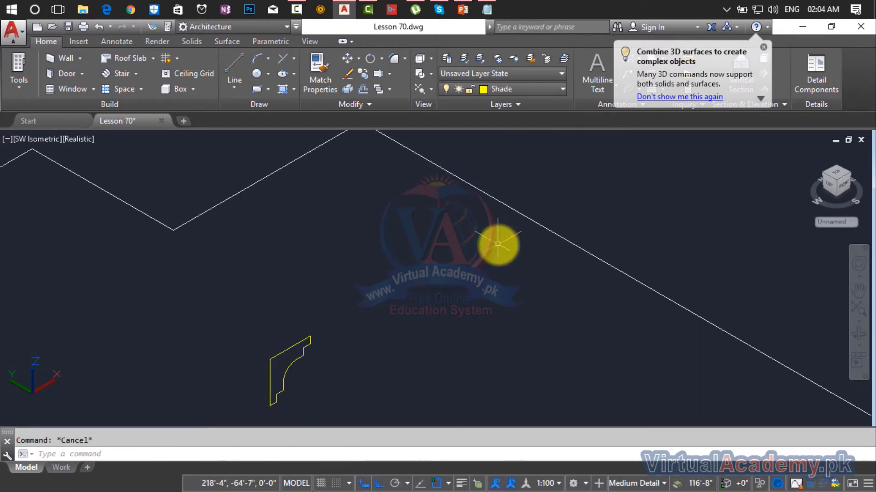
{"action": "type", "text": "br"}
{"action": "key", "text": "Return"}
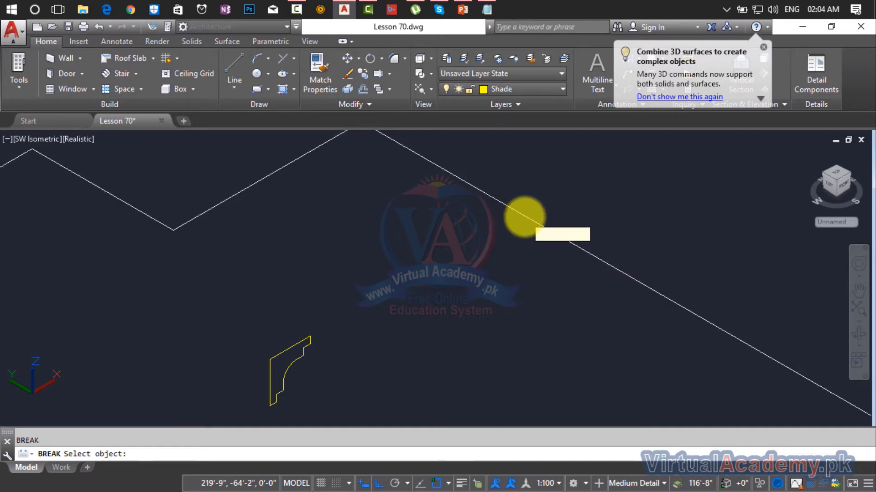
{"action": "left_click", "coordinate": [523, 215]}
{"action": "left_click", "coordinate": [455, 176]}
{"action": "key", "text": "Escape"}
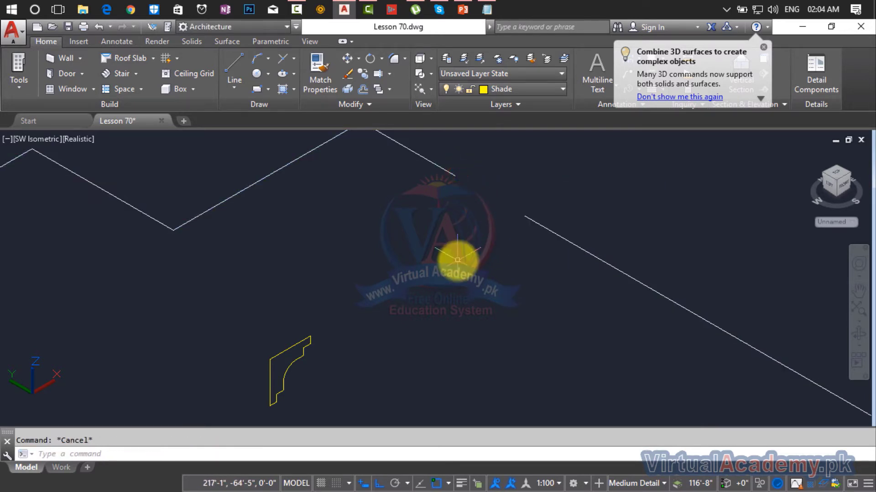
- Move the moulding profile by its lowest corner onto the gap, ending at the broken outline's endpoint nearest the uppermost corner
{"action": "type", "text": "m"}
{"action": "key", "text": "Return"}
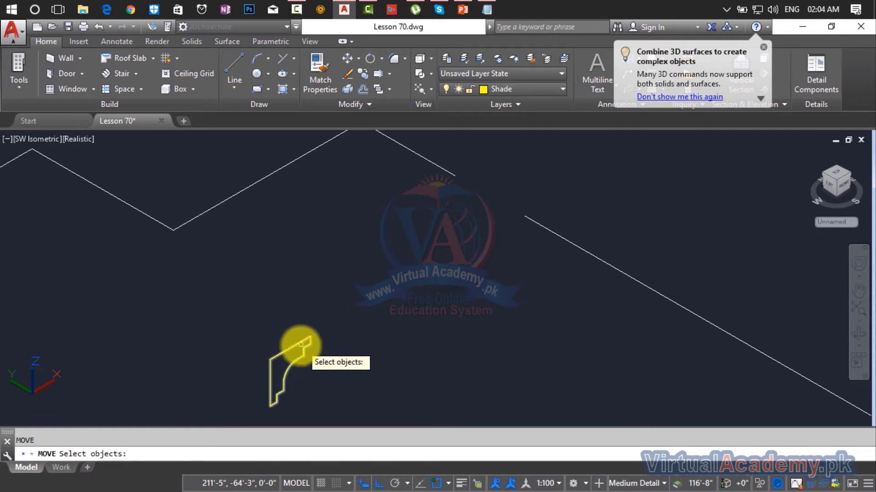
{"action": "left_click", "coordinate": [288, 367]}
{"action": "key", "text": "Return"}
{"action": "scroll", "coordinate": [272, 402], "scroll_direction": "up", "scroll_amount": 5}
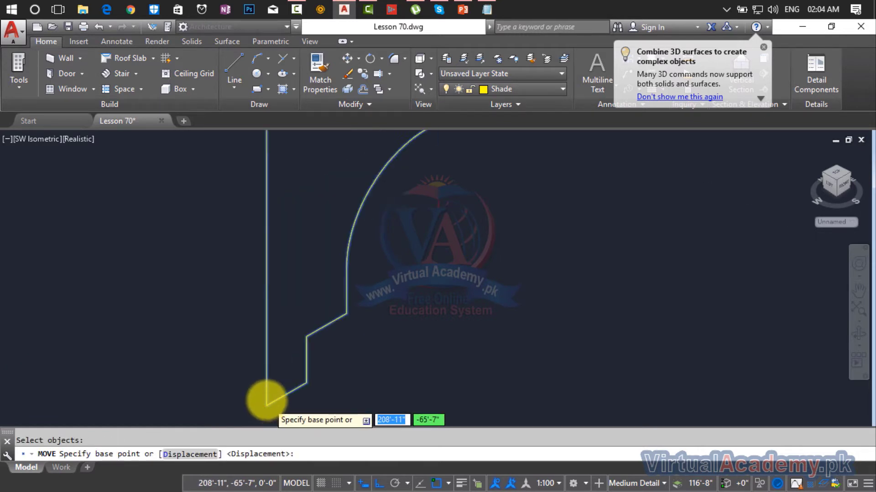
{"action": "left_click", "coordinate": [266, 405]}
{"action": "scroll", "coordinate": [475, 250], "scroll_direction": "down", "scroll_amount": 5}
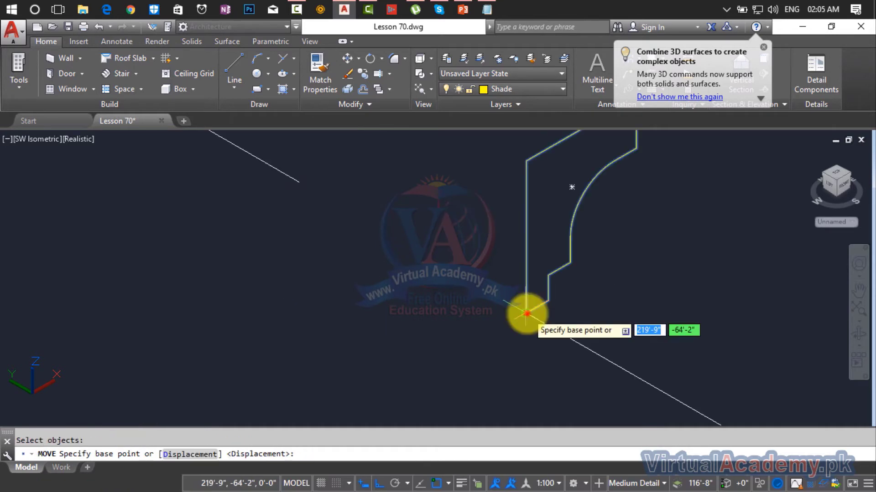
{"action": "left_click", "coordinate": [527, 312]}
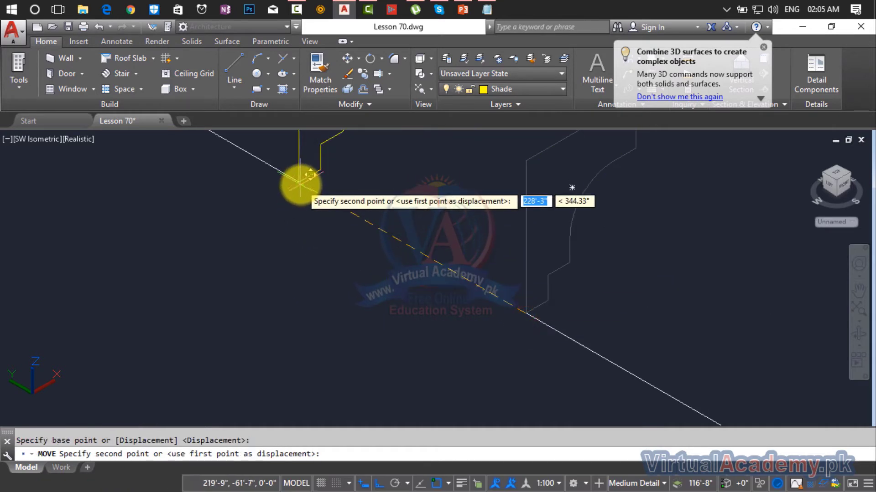
{"action": "left_click", "coordinate": [299, 184]}
{"action": "scroll", "coordinate": [336, 225], "scroll_direction": "down", "scroll_amount": 3}
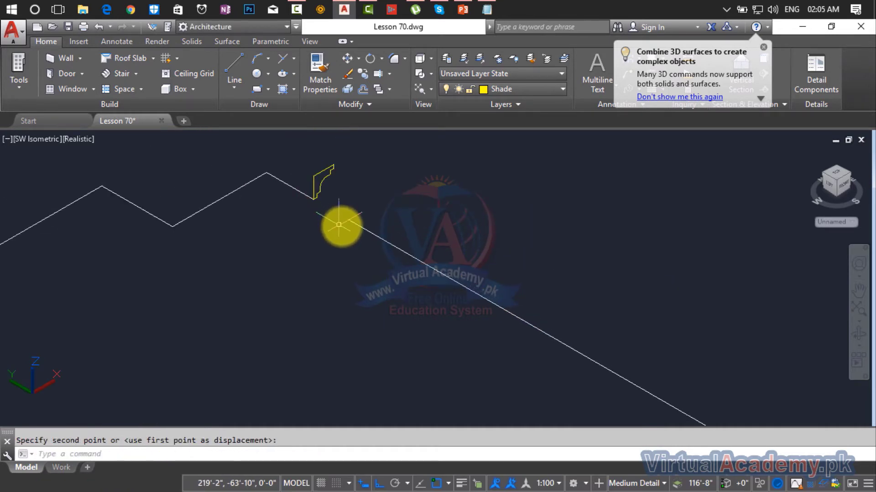
- Extrude the moulding profile with the Path option, using the broken roof outline as the path
{"action": "scroll", "coordinate": [386, 236], "scroll_direction": "up", "scroll_amount": 2}
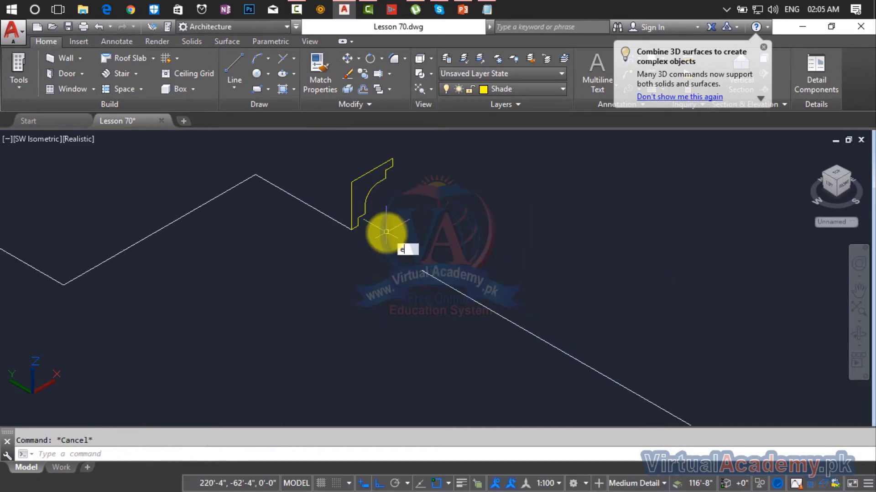
{"action": "type", "text": "ext"}
{"action": "key", "text": "Return"}
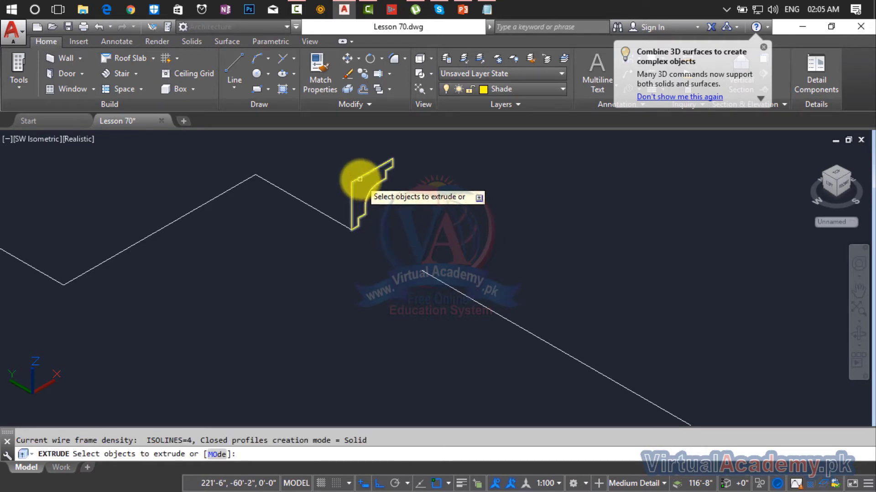
{"action": "left_click", "coordinate": [359, 179]}
{"action": "key", "text": "Return"}
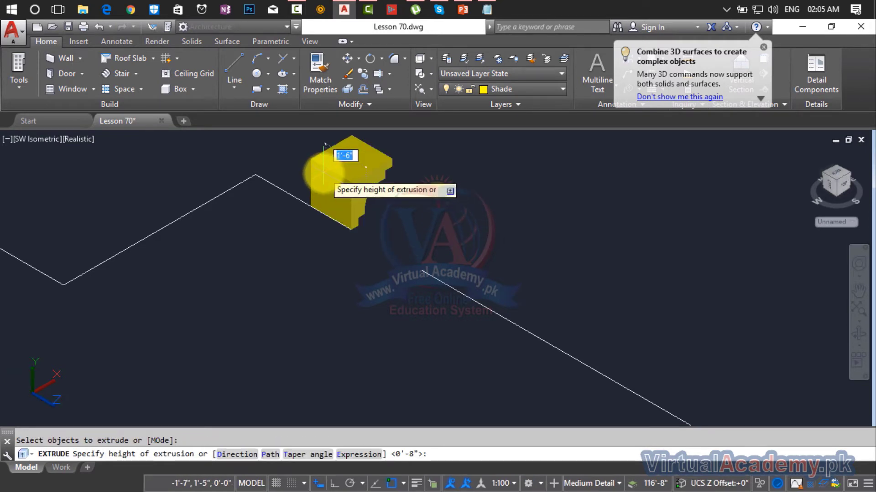
{"action": "type", "text": "p"}
{"action": "key", "text": "Return"}
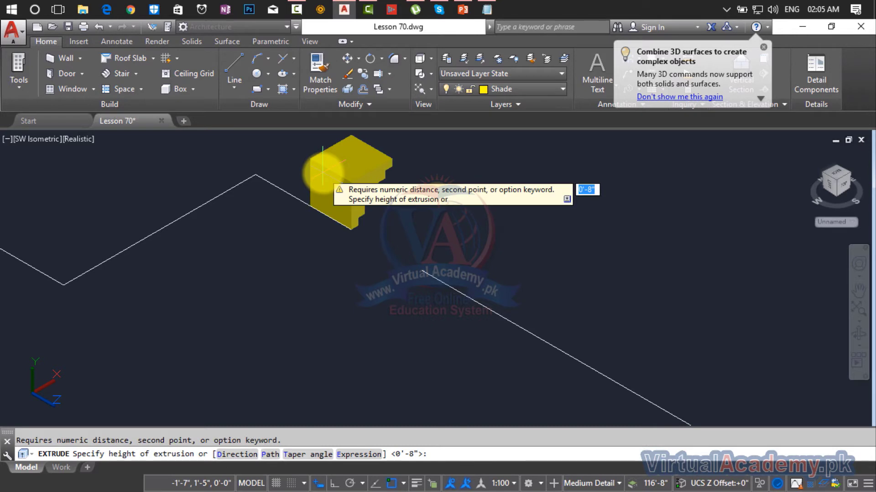
{"action": "type", "text": "p"}
{"action": "key", "text": "Return"}
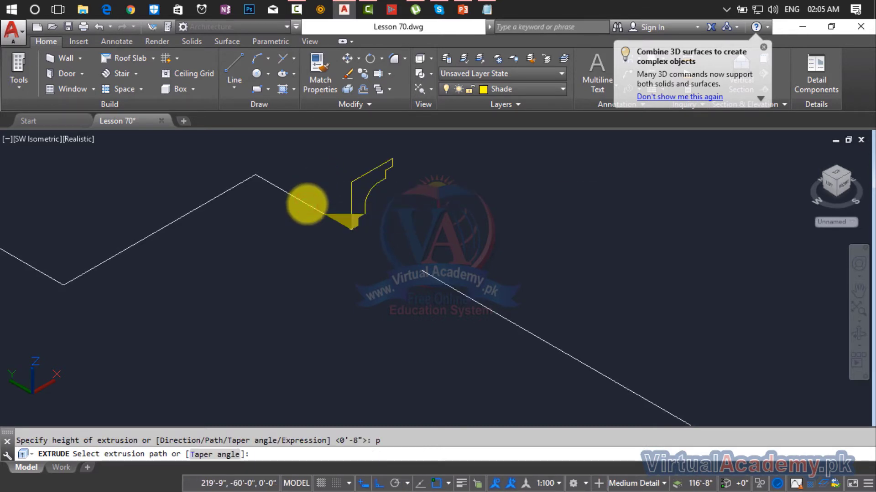
{"action": "left_click", "coordinate": [307, 204]}
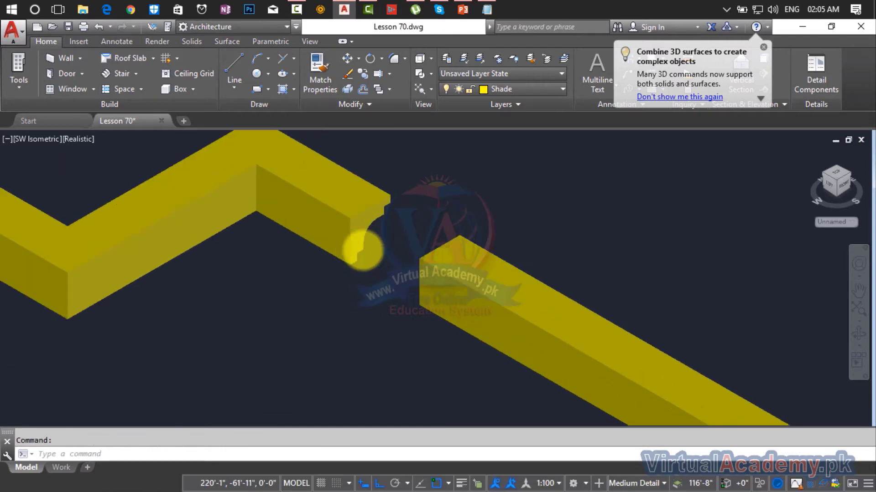
{"action": "key", "text": "Escape"}
- Extrude the moulding's exposed end face across the gap to the opposite end's matching corner, with a taper angle of 0
{"action": "scroll", "coordinate": [360, 214], "scroll_direction": "up", "scroll_amount": 4}
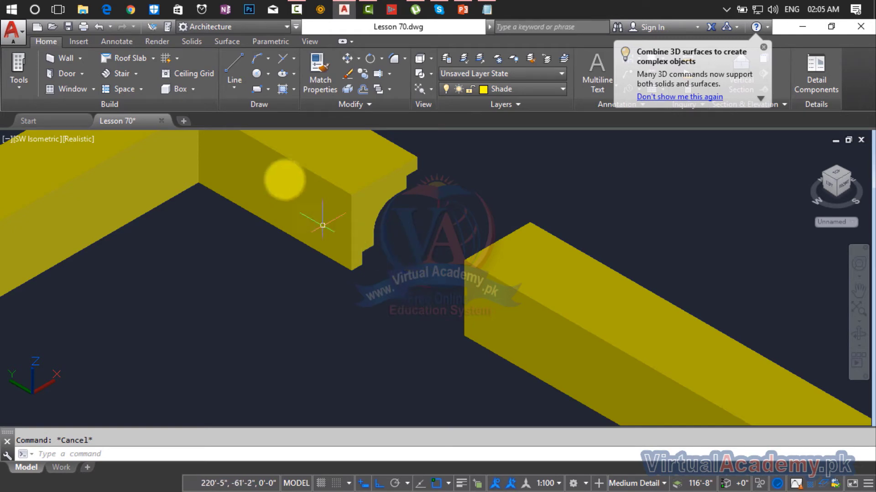
{"action": "key", "text": "ctrl+a"}
{"action": "left_click", "coordinate": [192, 41]}
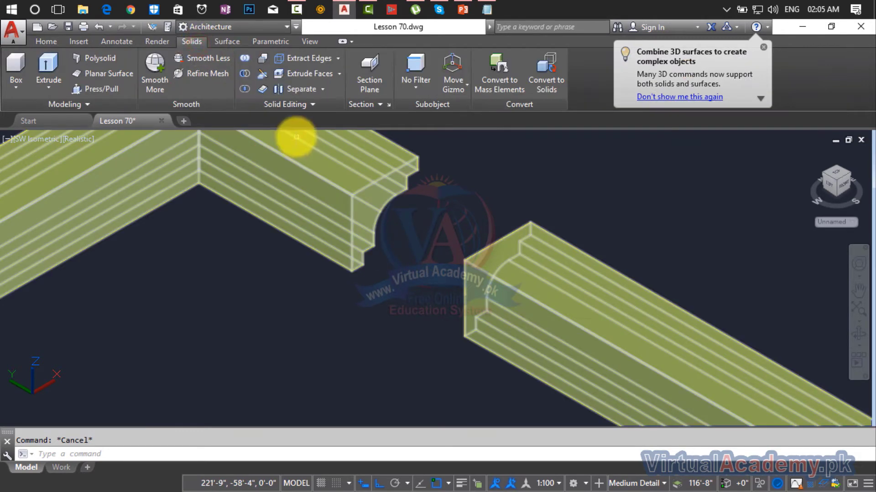
{"action": "key", "text": "Escape"}
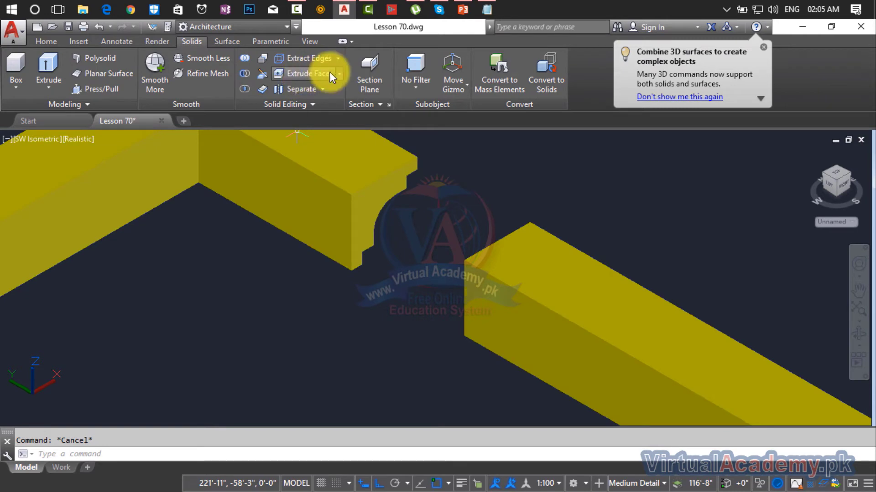
{"action": "left_click", "coordinate": [317, 74]}
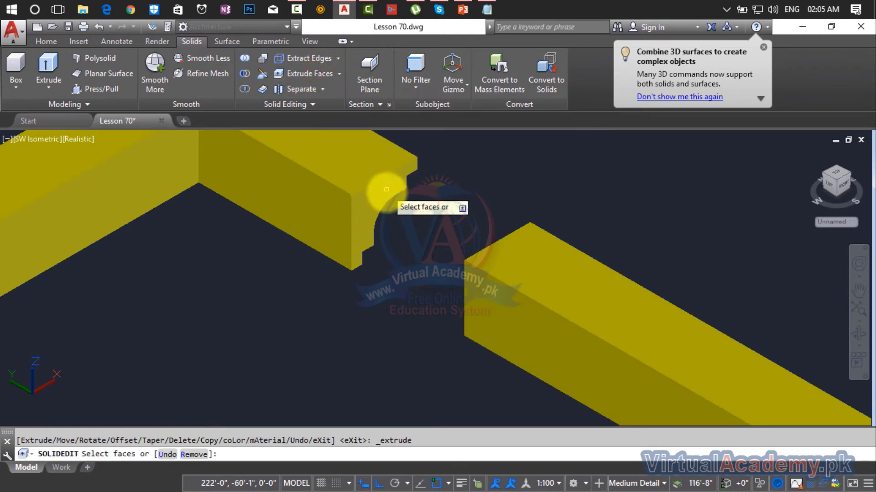
{"action": "left_click", "coordinate": [375, 198]}
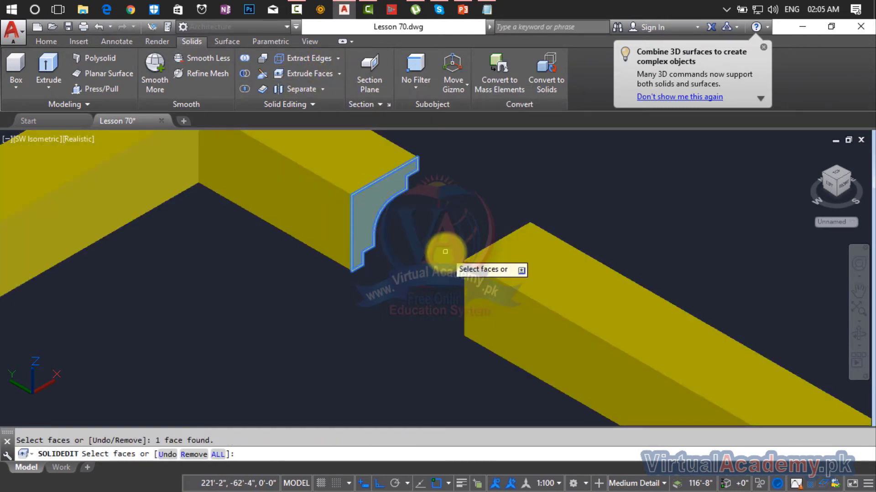
{"action": "right_click", "coordinate": [439, 216]}
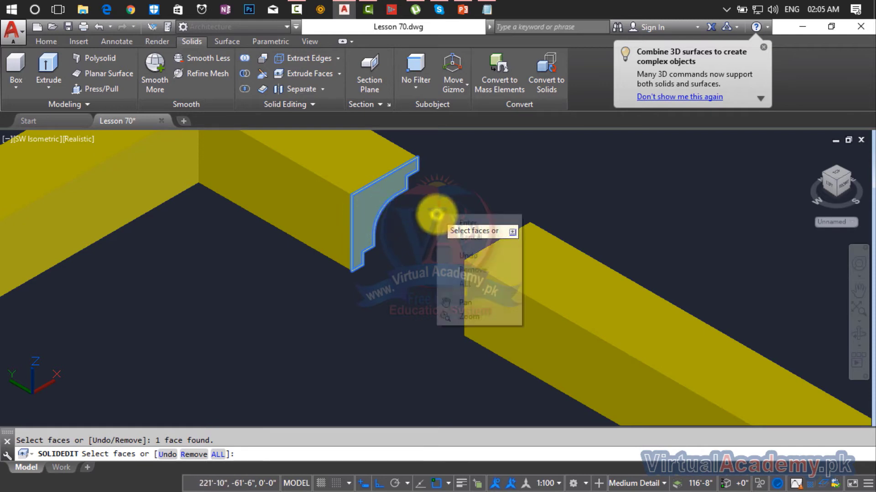
{"action": "left_click", "coordinate": [468, 223]}
{"action": "scroll", "coordinate": [346, 192], "scroll_direction": "up", "scroll_amount": 3}
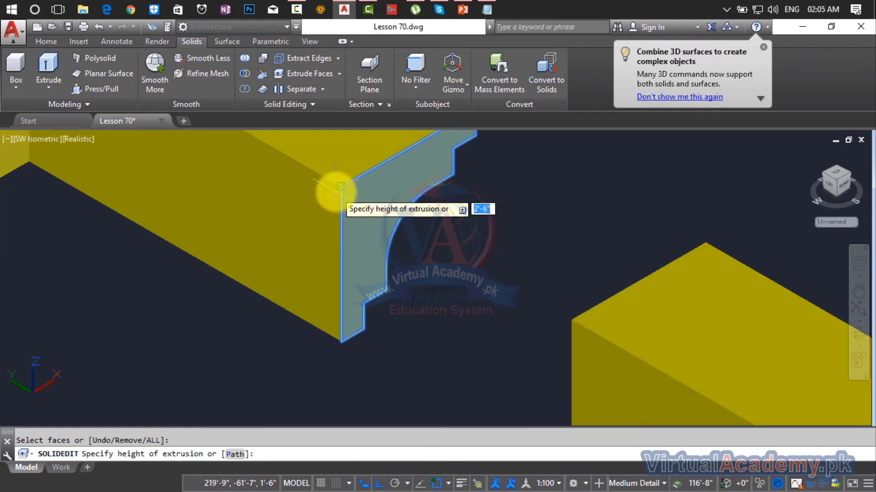
{"action": "left_click", "coordinate": [341, 186]}
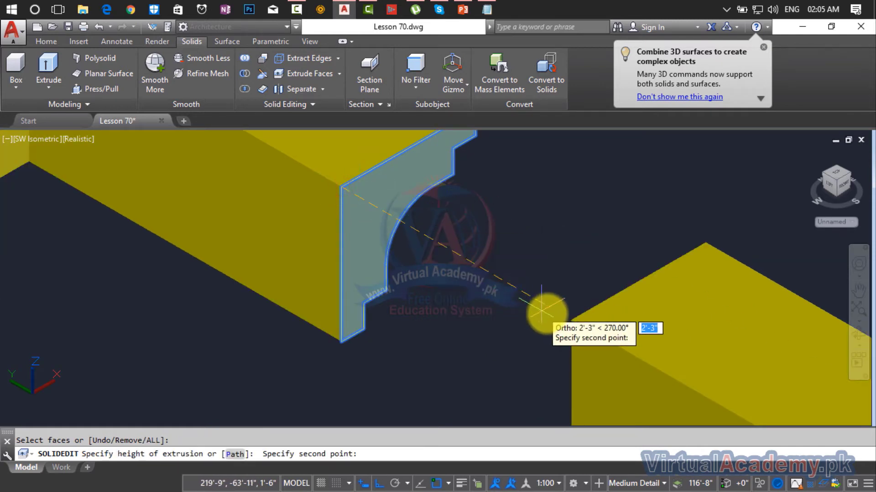
{"action": "left_click", "coordinate": [573, 321]}
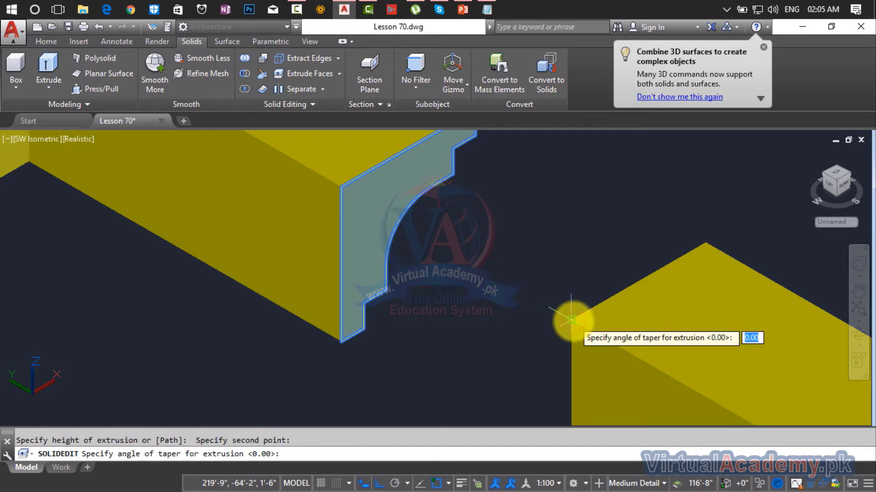
{"action": "key", "text": "Return"}
{"action": "key", "text": "Return"}
{"action": "key", "text": "Return"}
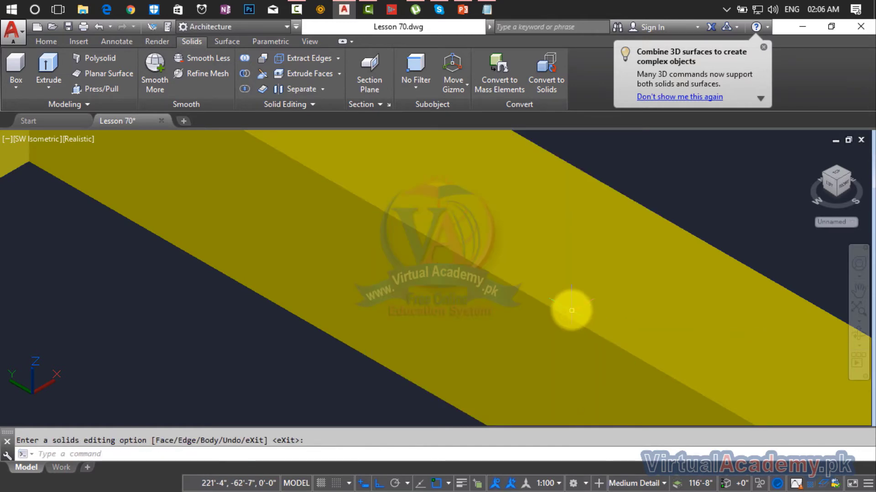
{"action": "scroll", "coordinate": [571, 310], "scroll_direction": "down", "scroll_amount": 8}
{"action": "middle_click_drag", "start_coordinate": [572, 310], "coordinate": [532, 214]}
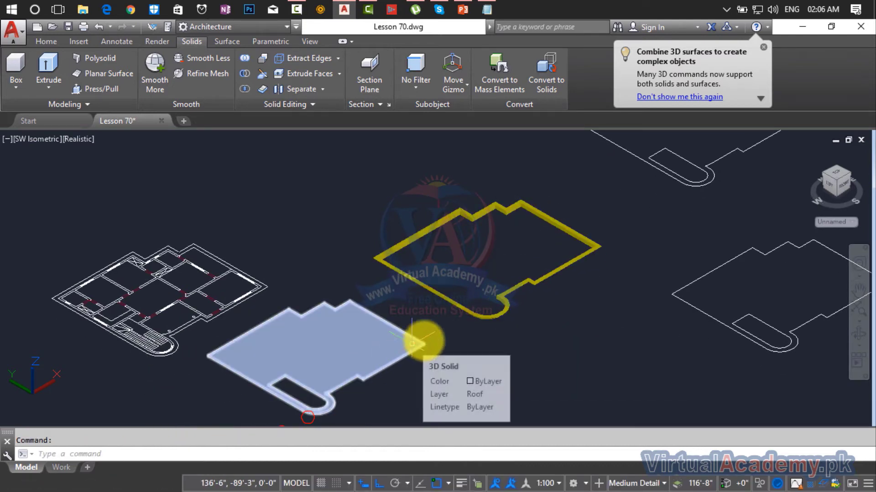
- Move the moulded shade by the lower inside vertex of its uppermost corner onto the roof slab's matching top corner, with Ortho off
{"action": "scroll", "coordinate": [575, 257], "scroll_direction": "up", "scroll_amount": 1}
{"action": "scroll", "coordinate": [576, 257], "scroll_direction": "up", "scroll_amount": 5}
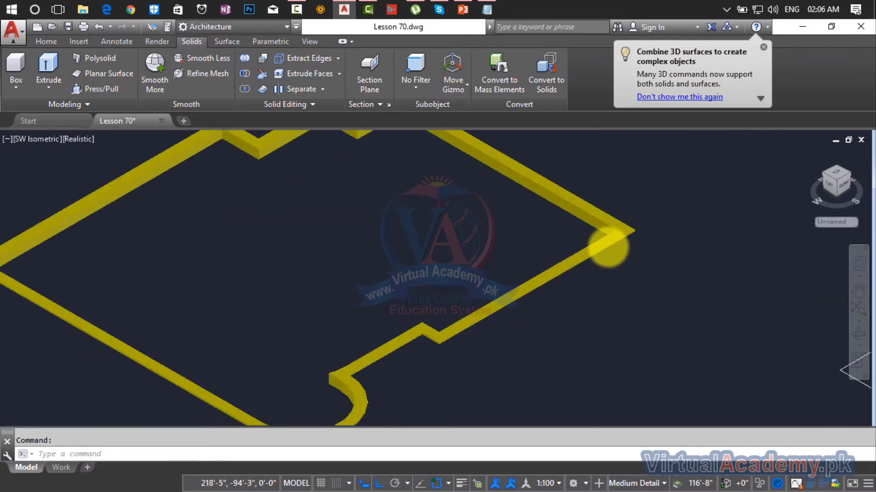
{"action": "scroll", "coordinate": [533, 276], "scroll_direction": "down", "scroll_amount": 6}
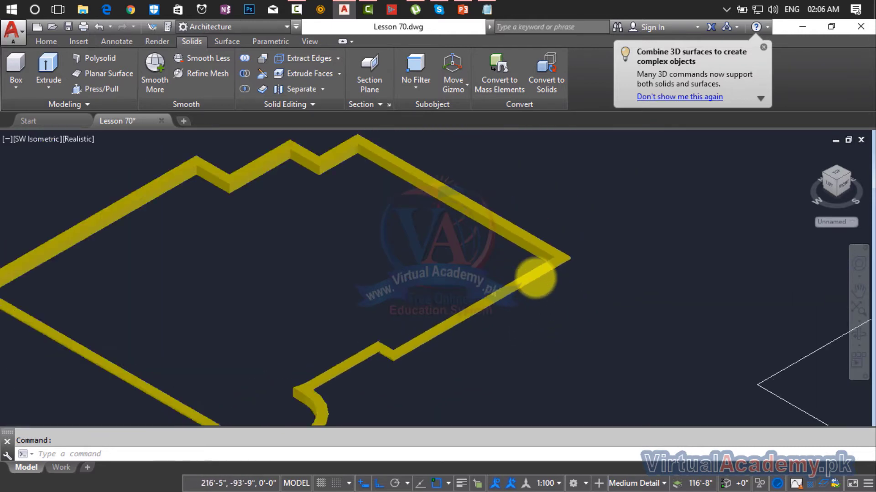
{"action": "scroll", "coordinate": [491, 232], "scroll_direction": "up", "scroll_amount": 1}
{"action": "scroll", "coordinate": [389, 224], "scroll_direction": "up", "scroll_amount": 6}
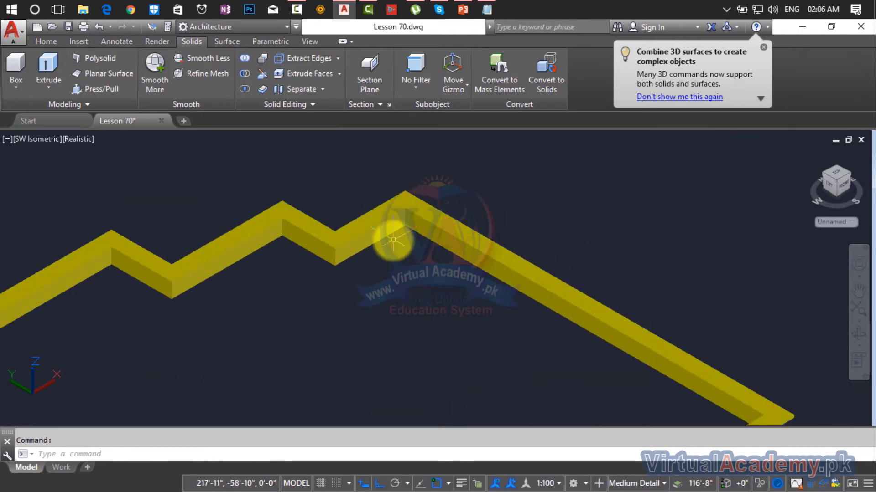
{"action": "scroll", "coordinate": [422, 284], "scroll_direction": "up", "scroll_amount": 3}
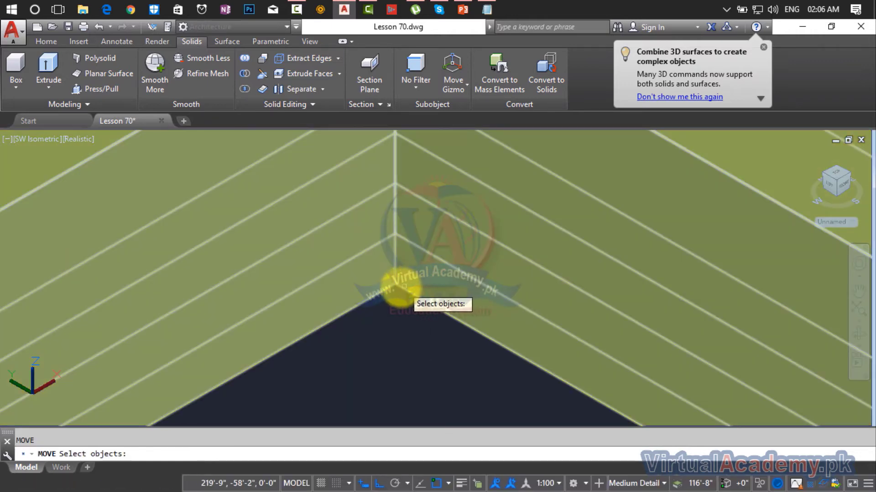
{"action": "left_click", "coordinate": [399, 288]}
{"action": "key", "text": "Return"}
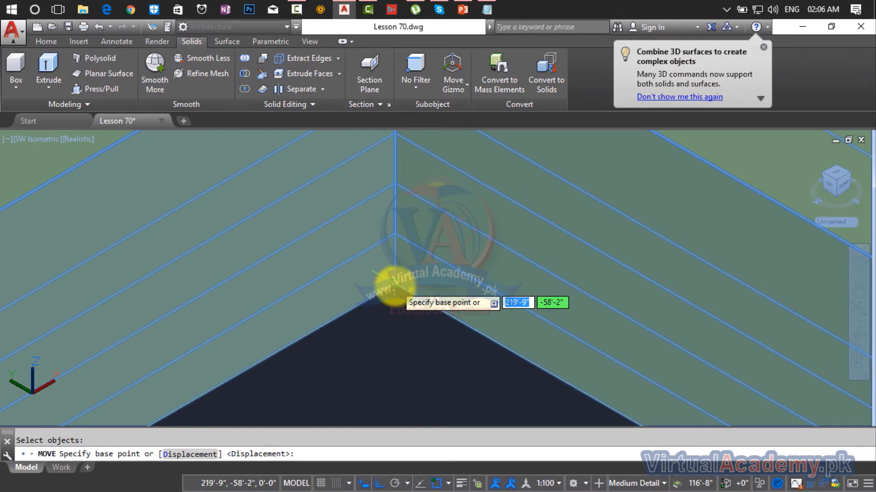
{"action": "scroll", "coordinate": [395, 287], "scroll_direction": "up", "scroll_amount": 2}
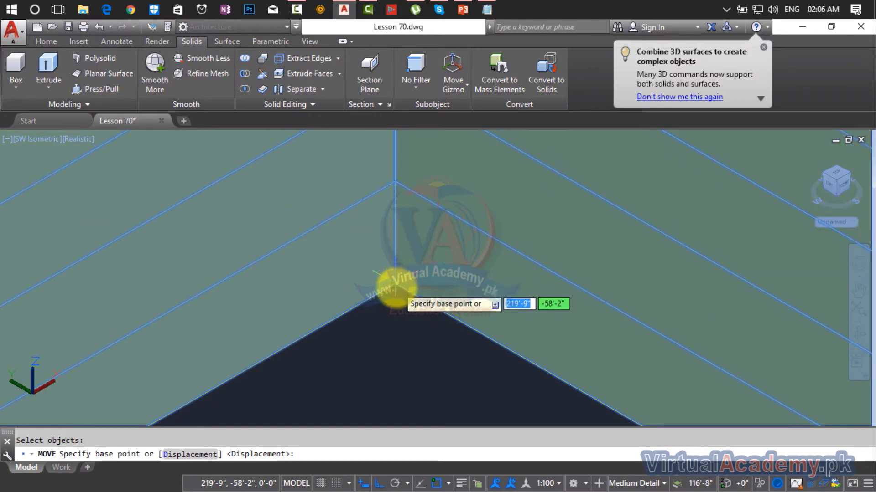
{"action": "left_click", "coordinate": [395, 285]}
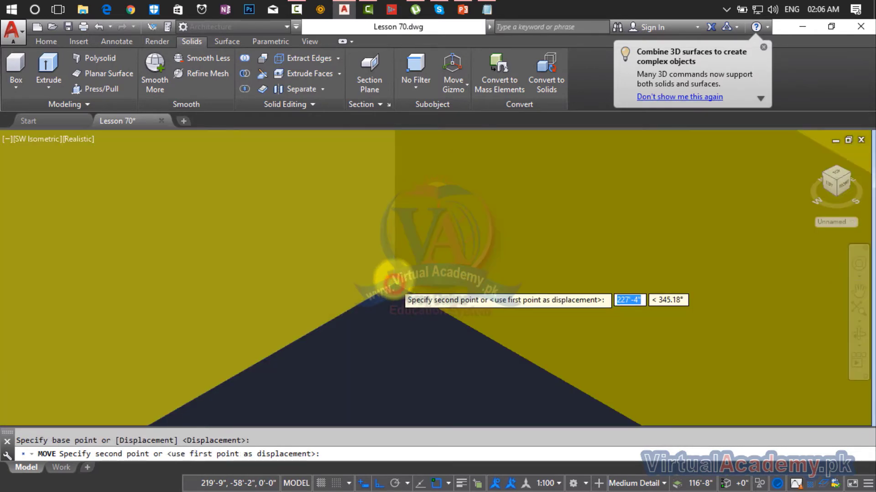
{"action": "scroll", "coordinate": [394, 281], "scroll_direction": "down", "scroll_amount": 5}
{"action": "middle_click_drag", "start_coordinate": [390, 275], "coordinate": [541, 242]}
{"action": "scroll", "coordinate": [385, 325], "scroll_direction": "up", "scroll_amount": 10}
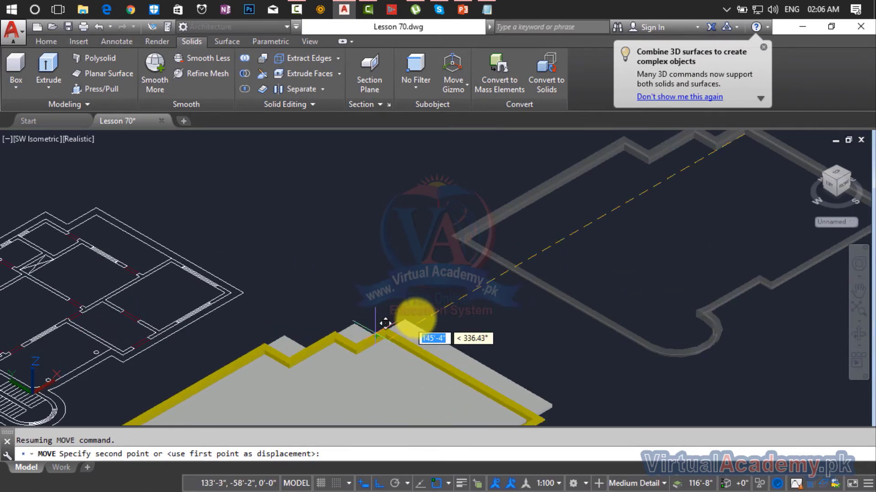
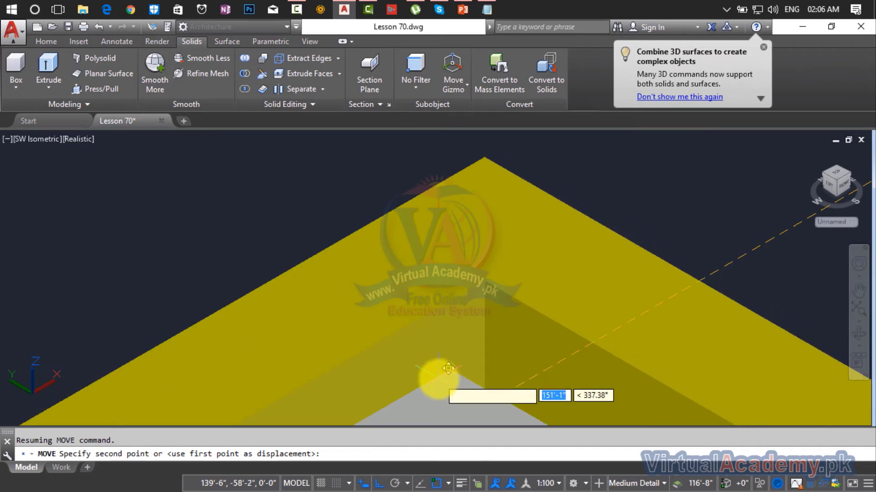
{"action": "key", "text": "F8"}
{"action": "middle_click_drag", "start_coordinate": [437, 379], "coordinate": [337, 291]}
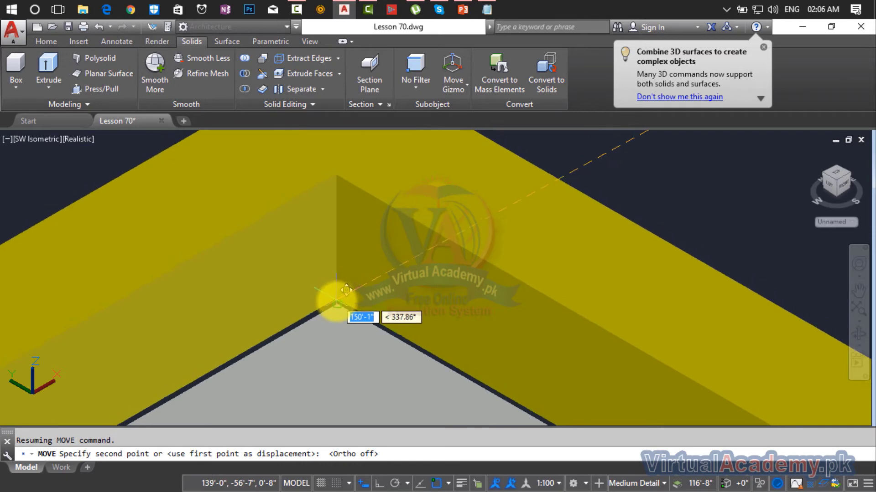
{"action": "left_click", "coordinate": [337, 303]}
{"action": "scroll", "coordinate": [375, 367], "scroll_direction": "down", "scroll_amount": 8}
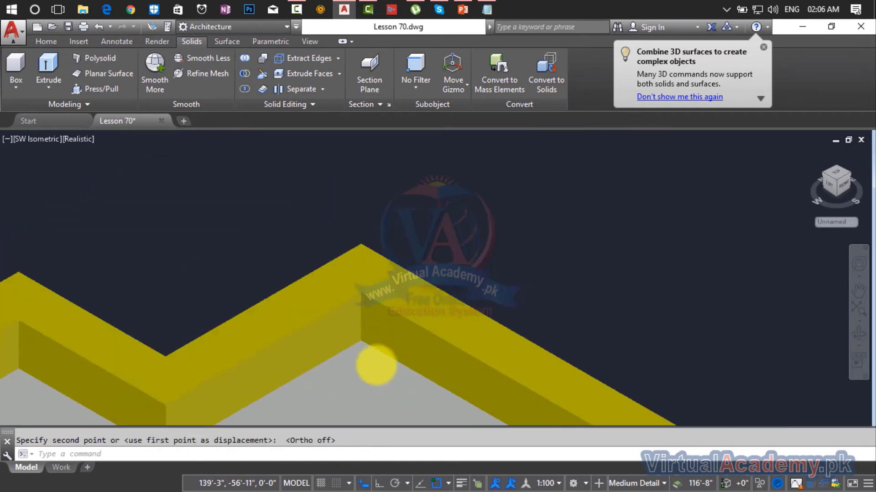
- Examine from several angles how the moulded shade sits along the roof slab's edges and around the stair opening
{"action": "middle_click_drag", "start_coordinate": [375, 367], "coordinate": [673, 137]}
{"action": "scroll", "coordinate": [415, 334], "scroll_direction": "down", "scroll_amount": 8}
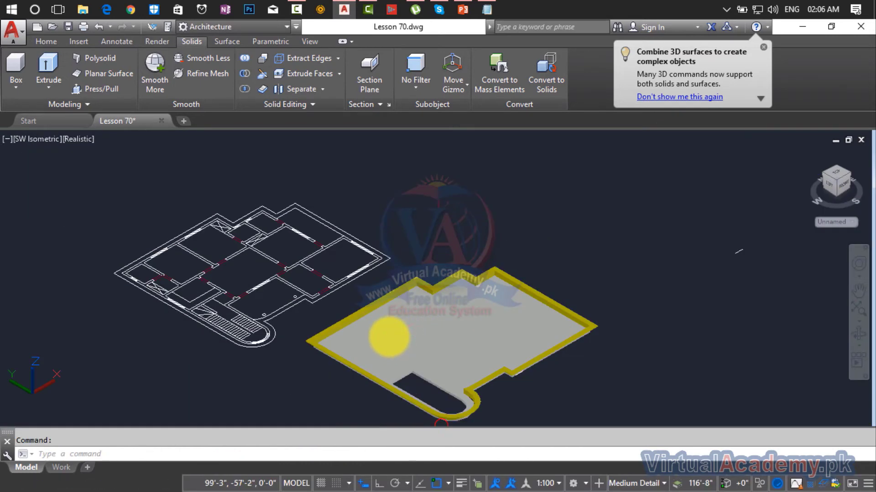
{"action": "middle_click_drag", "start_coordinate": [389, 337], "coordinate": [373, 301]}
{"action": "scroll", "coordinate": [389, 331], "scroll_direction": "up", "scroll_amount": 2}
{"action": "scroll", "coordinate": [388, 331], "scroll_direction": "up", "scroll_amount": 5}
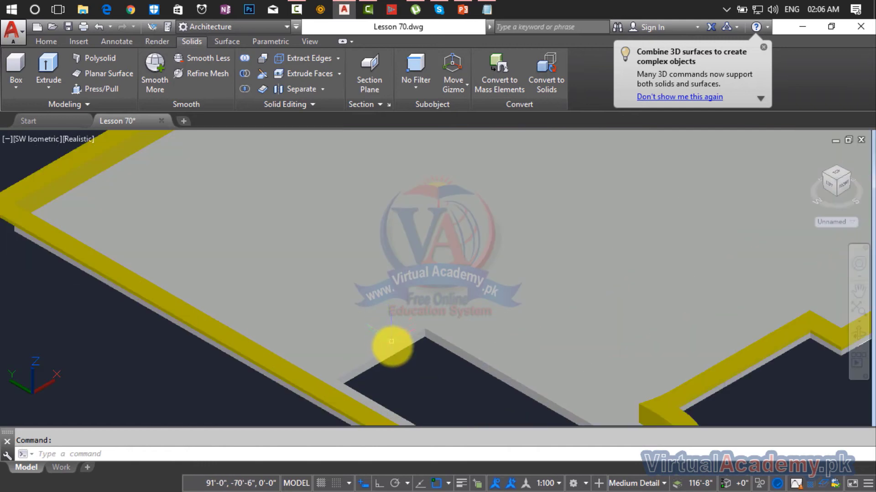
{"action": "scroll", "coordinate": [391, 341], "scroll_direction": "down", "scroll_amount": 2}
{"action": "middle_click_drag", "start_coordinate": [406, 348], "coordinate": [404, 328], "text": "shift"}
{"action": "scroll", "coordinate": [458, 301], "scroll_direction": "up", "scroll_amount": 5}
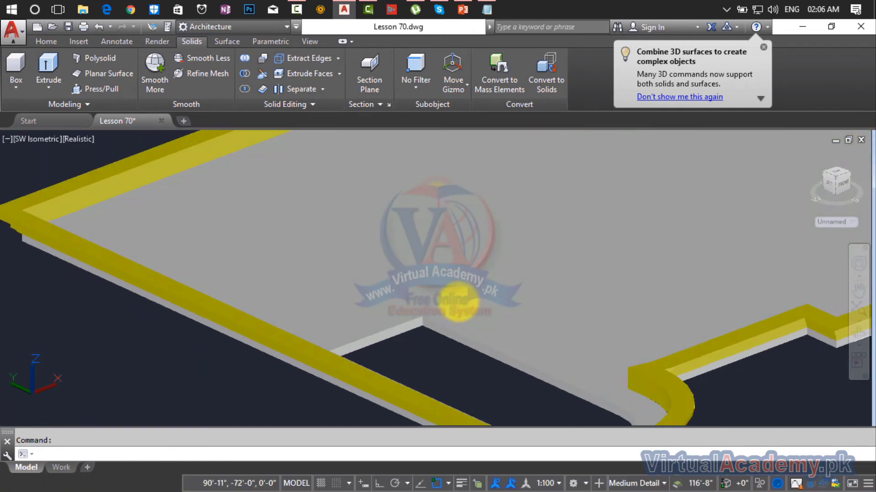
{"action": "scroll", "coordinate": [459, 301], "scroll_direction": "down", "scroll_amount": 5}
{"action": "middle_click_drag", "start_coordinate": [464, 294], "coordinate": [410, 305], "text": "shift"}
{"action": "scroll", "coordinate": [410, 305], "scroll_direction": "up", "scroll_amount": 3}
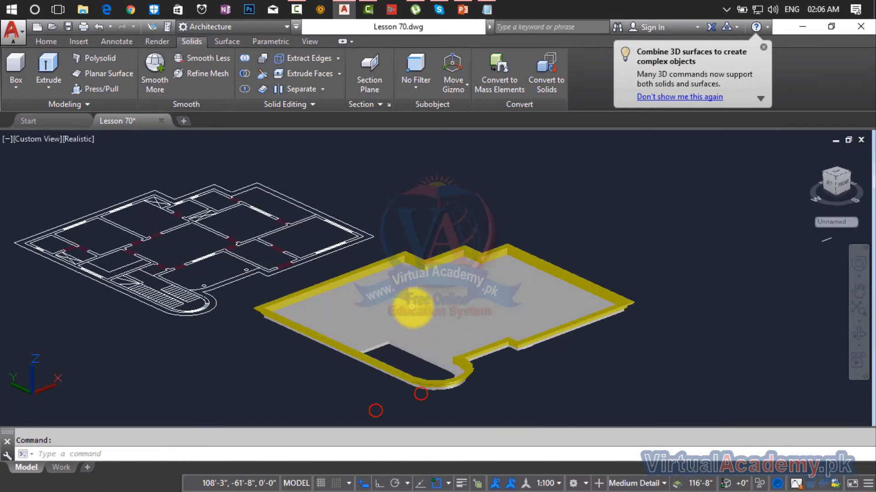
{"action": "scroll", "coordinate": [412, 307], "scroll_direction": "up", "scroll_amount": 3}
{"action": "scroll", "coordinate": [548, 274], "scroll_direction": "down", "scroll_amount": 2}
{"action": "middle_click_drag", "start_coordinate": [503, 301], "coordinate": [405, 306]}
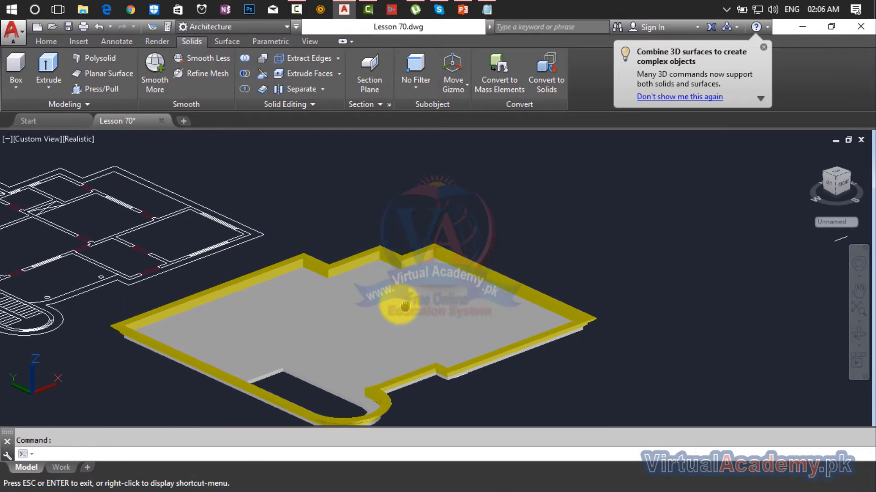
{"action": "key", "text": "Escape"}
- Move the roof slab and shade together by the slab's rightmost bottom corner onto the matching corner of the floor plan's outermost outline
{"action": "scroll", "coordinate": [575, 323], "scroll_direction": "up", "scroll_amount": 6}
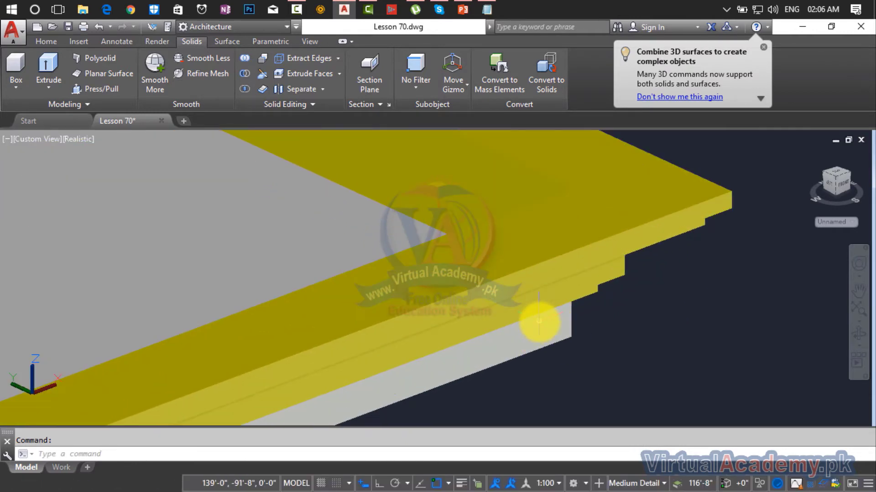
{"action": "key", "text": "Return"}
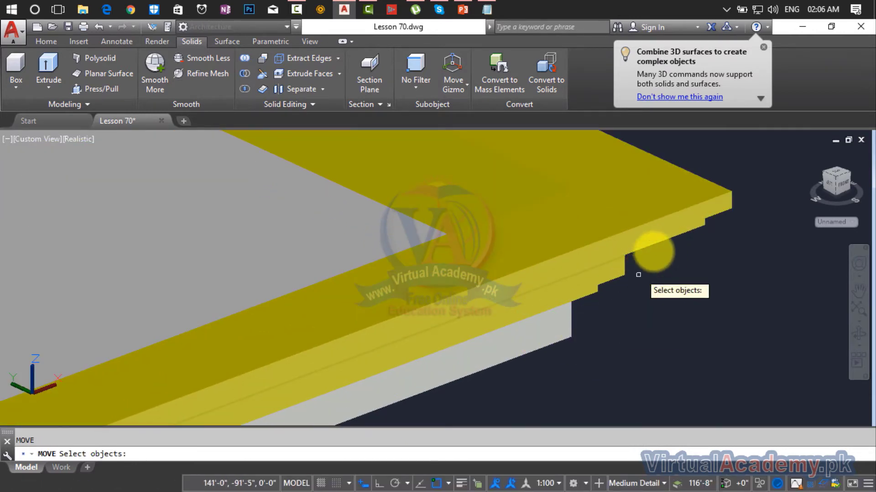
{"action": "left_click", "coordinate": [707, 163]}
{"action": "left_click", "coordinate": [539, 369]}
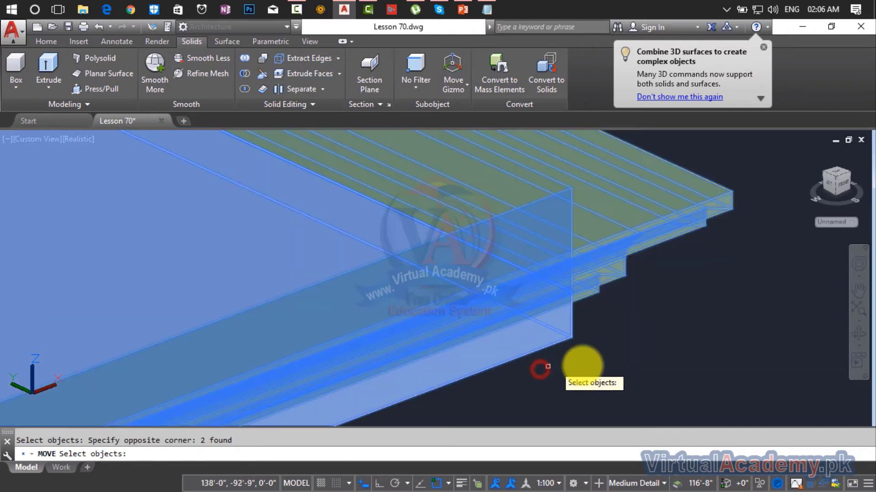
{"action": "key", "text": "Return"}
{"action": "scroll", "coordinate": [567, 343], "scroll_direction": "up", "scroll_amount": 3}
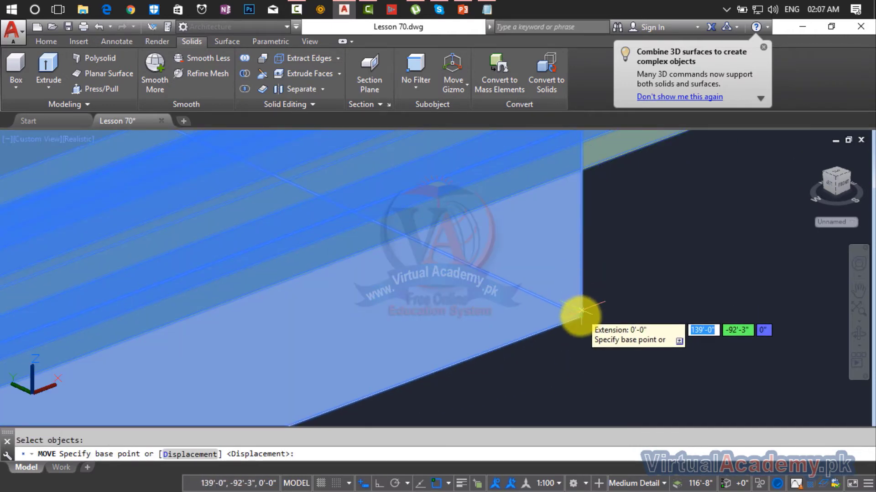
{"action": "left_click", "coordinate": [580, 315]}
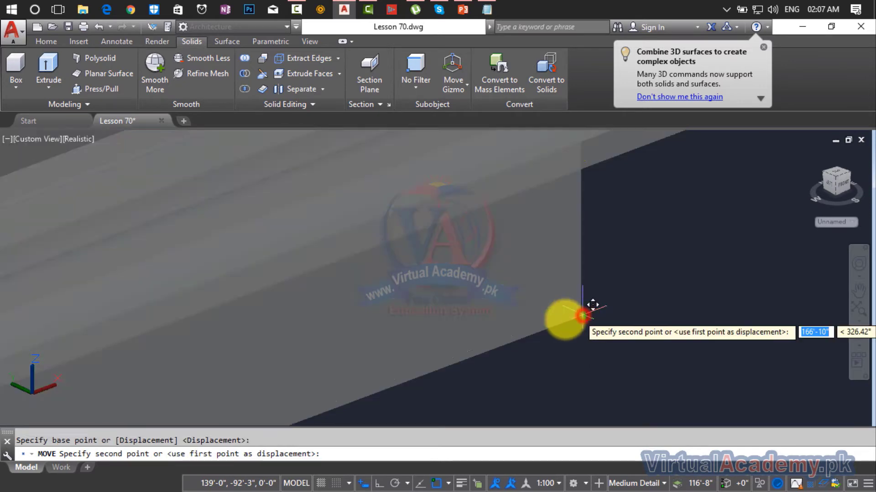
{"action": "scroll", "coordinate": [570, 310], "scroll_direction": "down", "scroll_amount": 6}
{"action": "scroll", "coordinate": [548, 312], "scroll_direction": "down", "scroll_amount": 3}
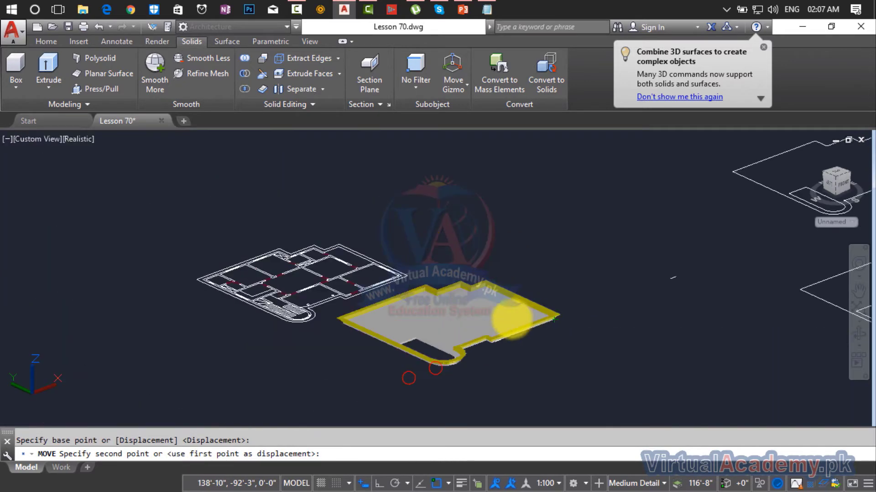
{"action": "middle_click_drag", "start_coordinate": [508, 312], "coordinate": [544, 325]}
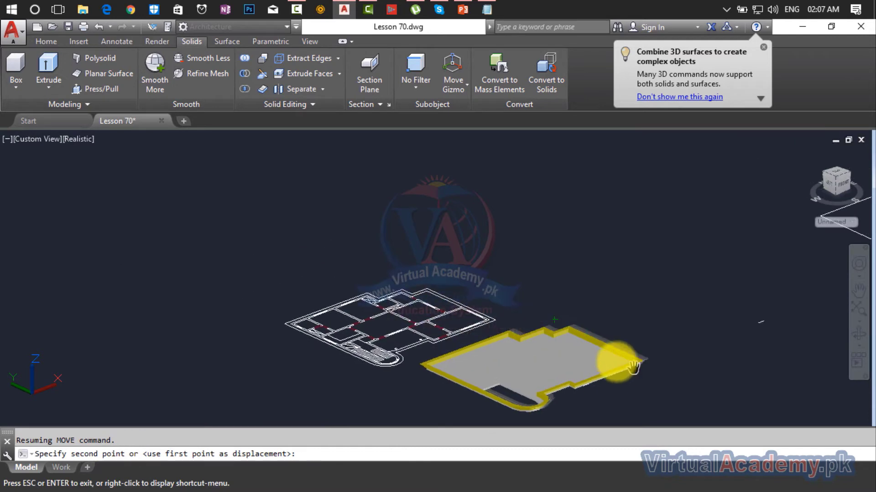
{"action": "scroll", "coordinate": [487, 311], "scroll_direction": "up", "scroll_amount": 5}
{"action": "scroll", "coordinate": [487, 311], "scroll_direction": "up", "scroll_amount": 8}
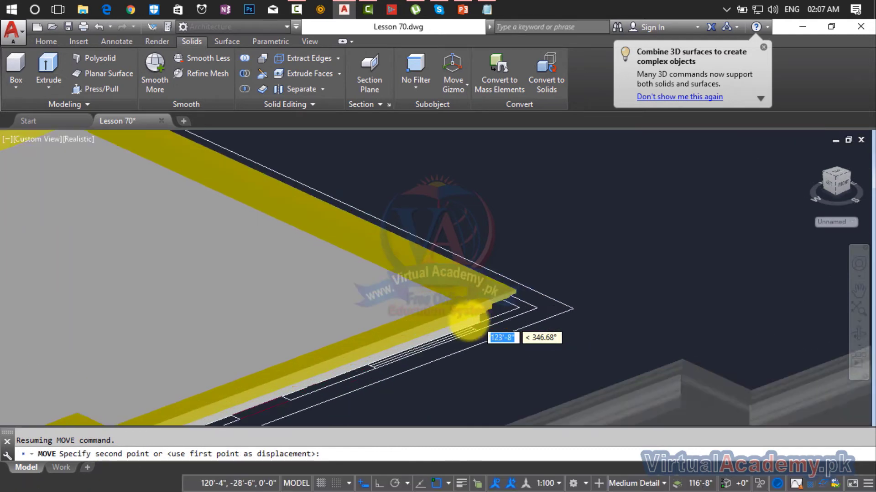
{"action": "scroll", "coordinate": [719, 272], "scroll_direction": "down", "scroll_amount": 6}
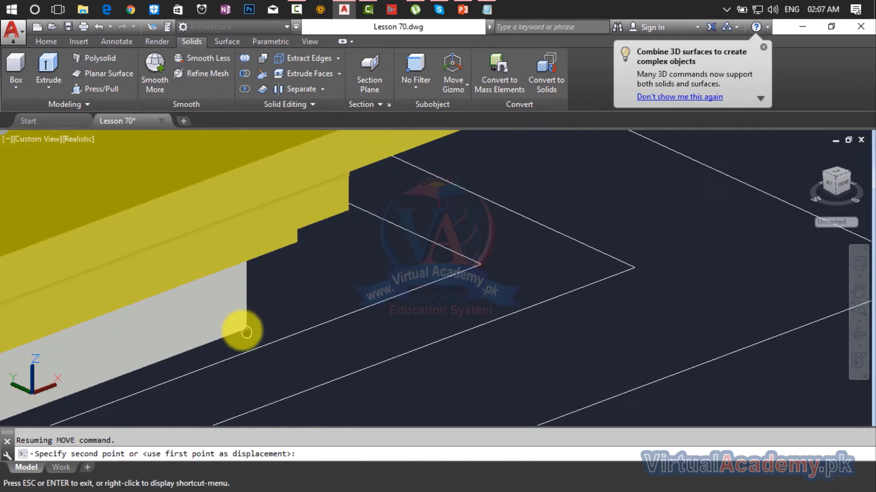
{"action": "middle_click_drag", "start_coordinate": [256, 314], "coordinate": [320, 333]}
{"action": "scroll", "coordinate": [440, 319], "scroll_direction": "up", "scroll_amount": 10}
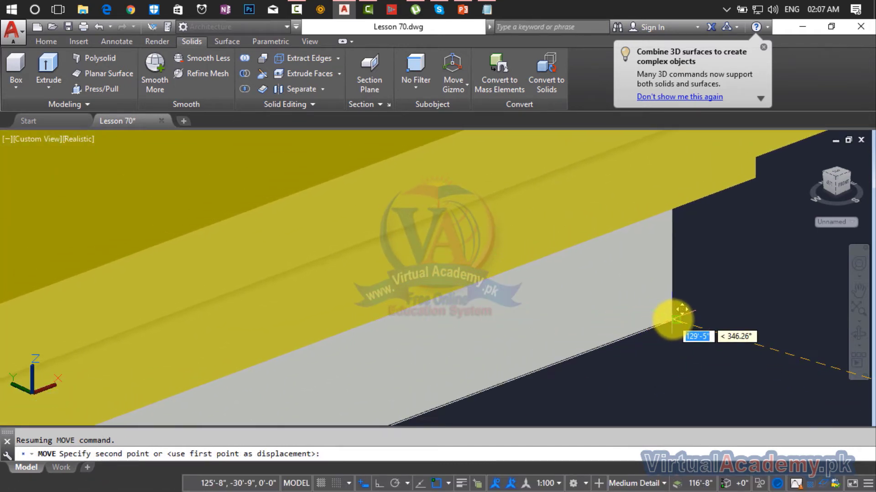
{"action": "scroll", "coordinate": [674, 320], "scroll_direction": "up", "scroll_amount": 6}
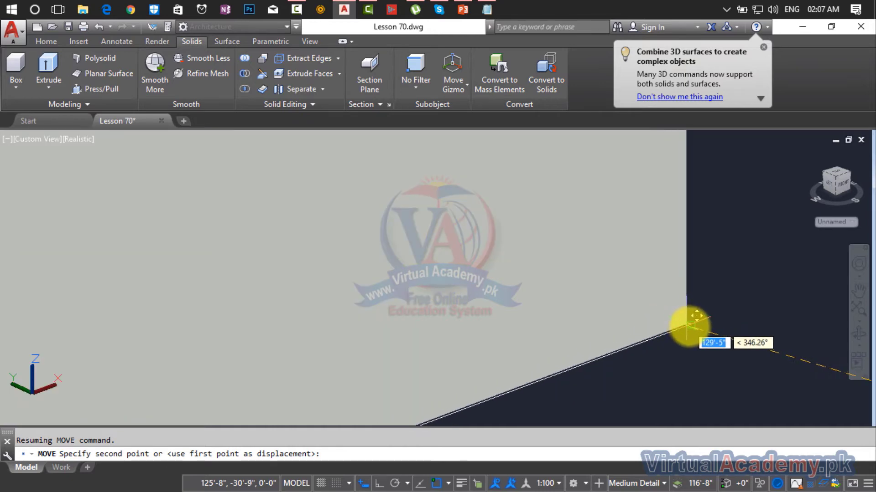
{"action": "left_click", "coordinate": [692, 323]}
{"action": "scroll", "coordinate": [707, 307], "scroll_direction": "down", "scroll_amount": 8}
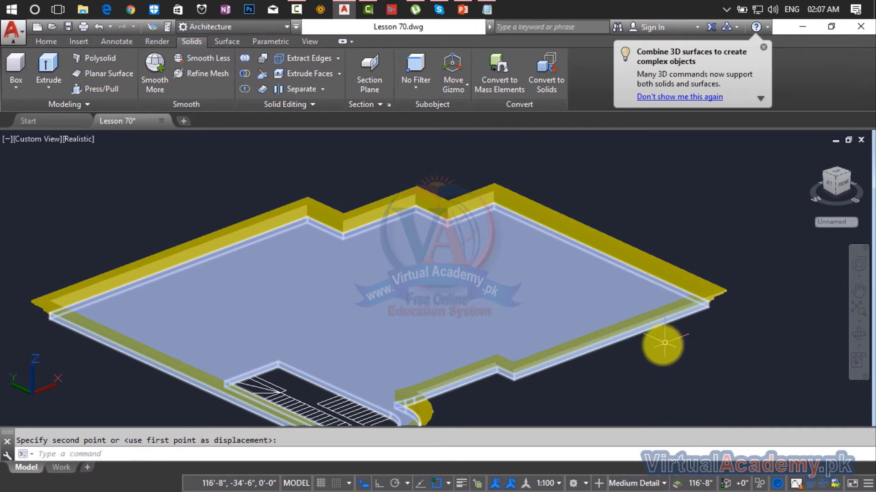
{"action": "scroll", "coordinate": [711, 303], "scroll_direction": "up", "scroll_amount": 8}
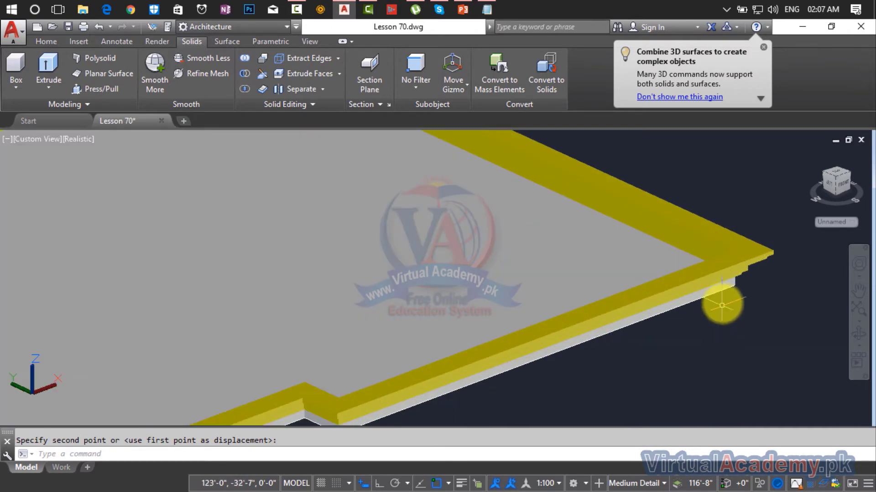
{"action": "left_click", "coordinate": [585, 334]}
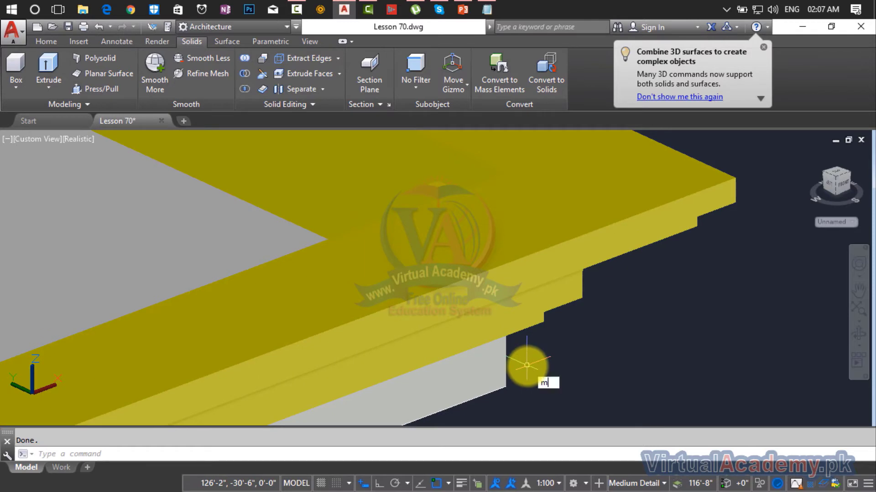
- Move the roof slab and yellow shade moulding vertically from the slab's lower corner by a displacement of 0,0,10'6"
{"action": "key", "text": "Return"}
{"action": "left_click", "coordinate": [508, 371]}
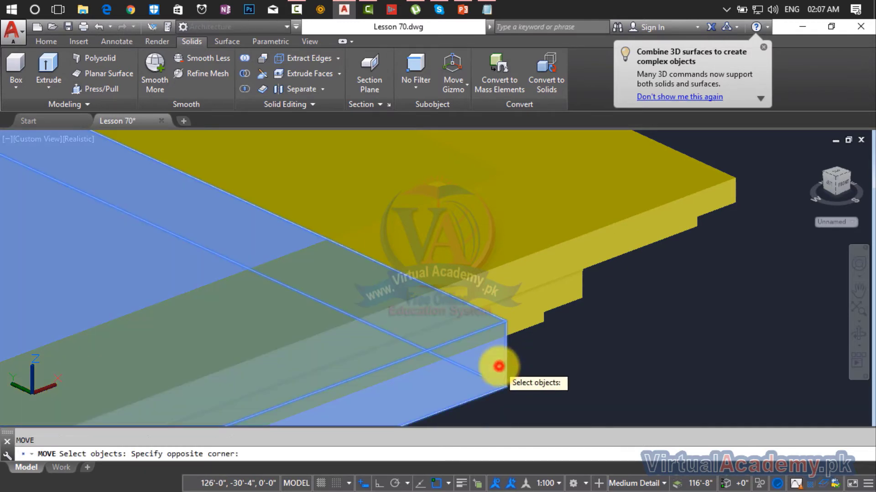
{"action": "left_click", "coordinate": [513, 324]}
{"action": "left_click", "coordinate": [521, 327]}
{"action": "key", "text": "Return"}
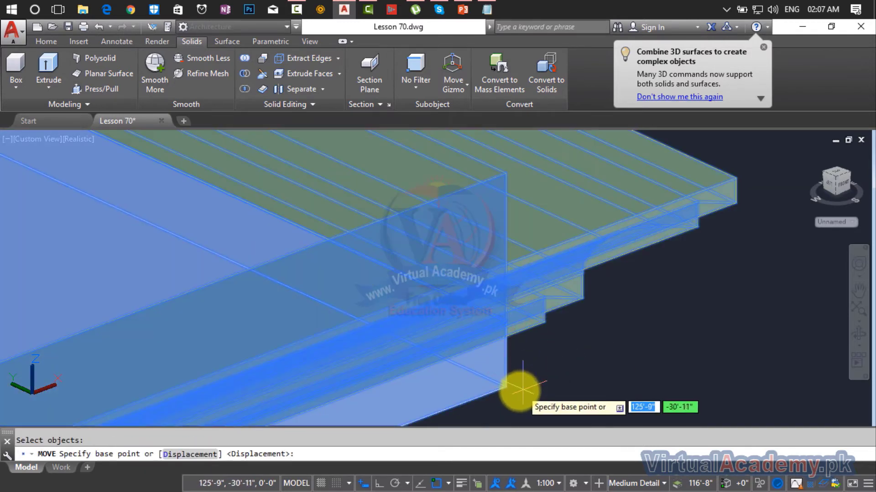
{"action": "left_click", "coordinate": [509, 388]}
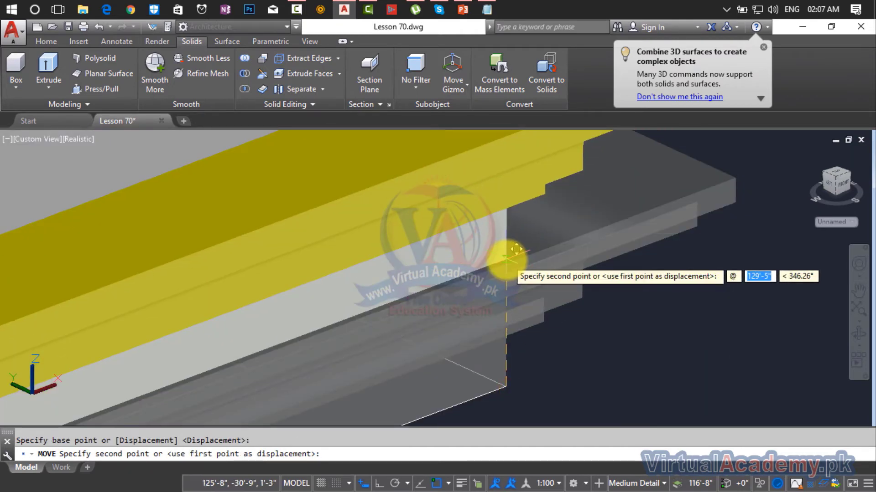
{"action": "type", "text": "0,0"}
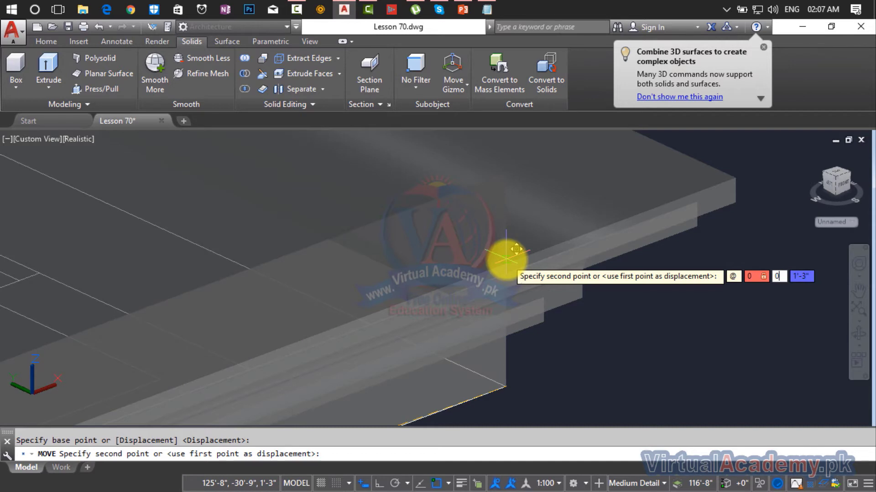
{"action": "type", "text": ","}
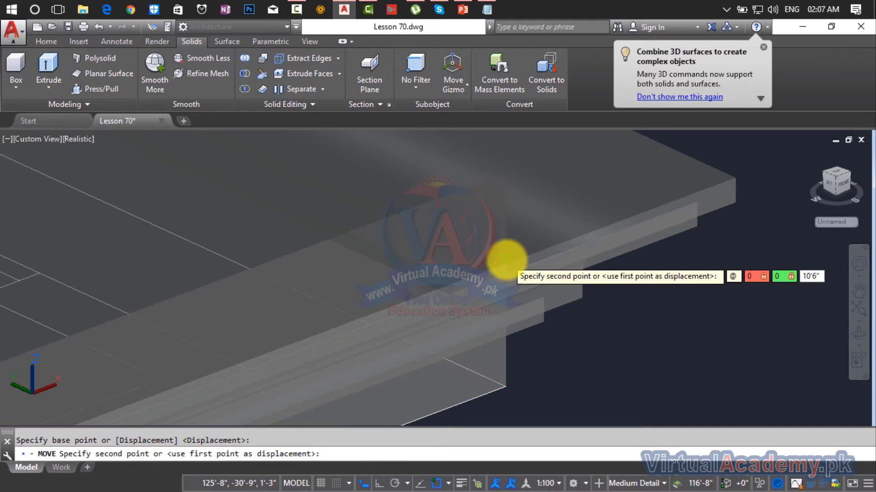
{"action": "key", "text": "Return"}
- Turn on the Walls layer to display the house walls beneath the raised roof
{"action": "scroll", "coordinate": [502, 269], "scroll_direction": "down", "scroll_amount": 5}
{"action": "middle_click_drag", "start_coordinate": [501, 269], "coordinate": [578, 304]}
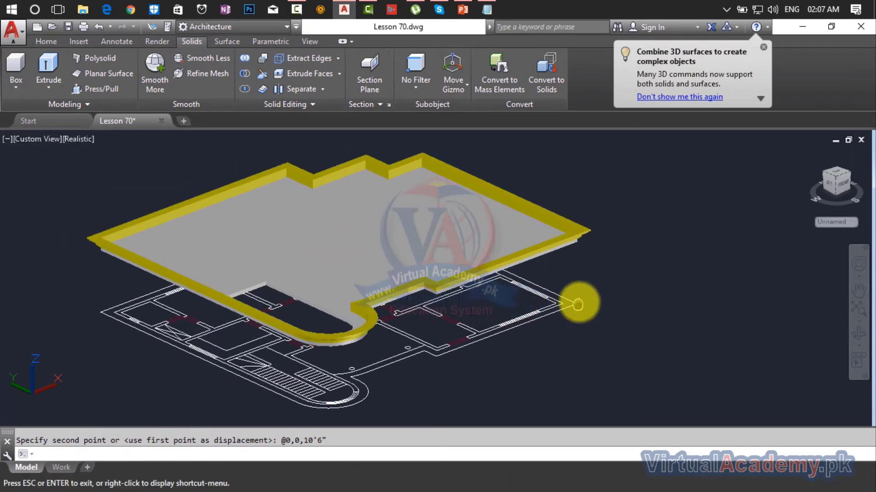
{"action": "left_click", "coordinate": [46, 44]}
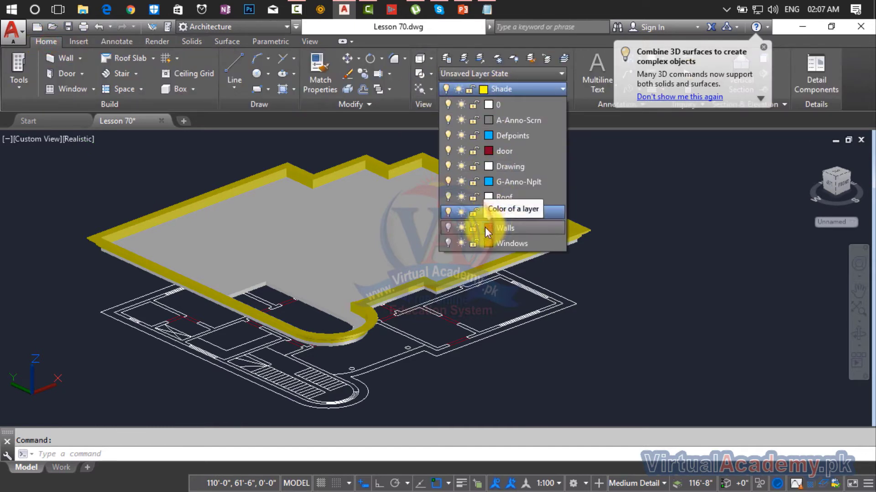
{"action": "left_click", "coordinate": [448, 227]}
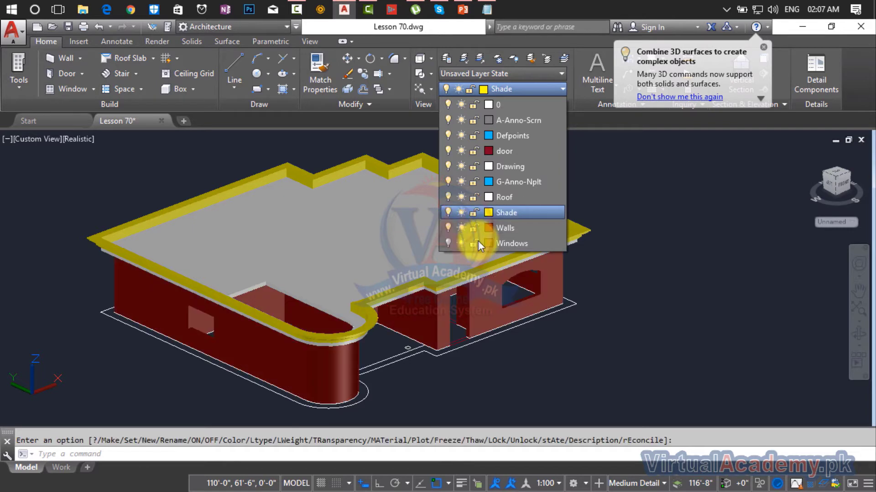
{"action": "left_click", "coordinate": [438, 330]}
- Examine the roof slab and shade moulding from above, below and the front to check how they fit the walls
{"action": "scroll", "coordinate": [367, 352], "scroll_direction": "up", "scroll_amount": 5}
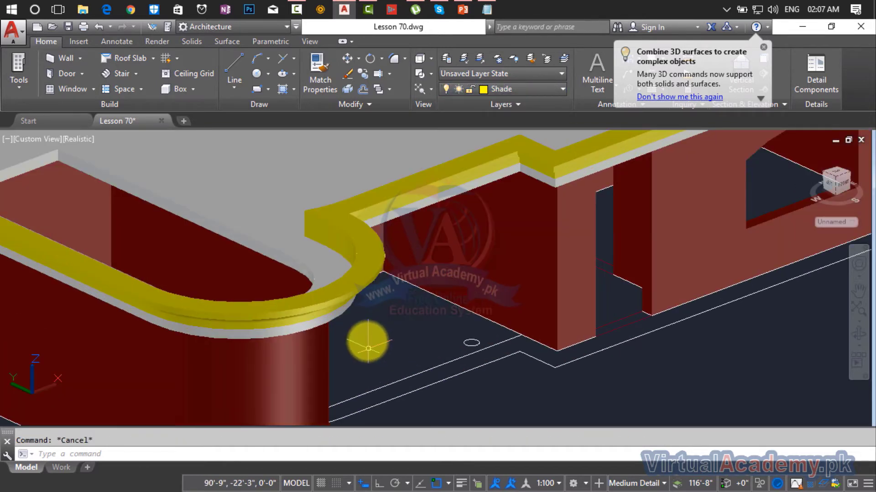
{"action": "middle_click_drag", "start_coordinate": [392, 332], "coordinate": [334, 384], "text": "shift"}
{"action": "scroll", "coordinate": [307, 328], "scroll_direction": "down", "scroll_amount": 4}
{"action": "middle_click_drag", "start_coordinate": [308, 328], "coordinate": [372, 294]}
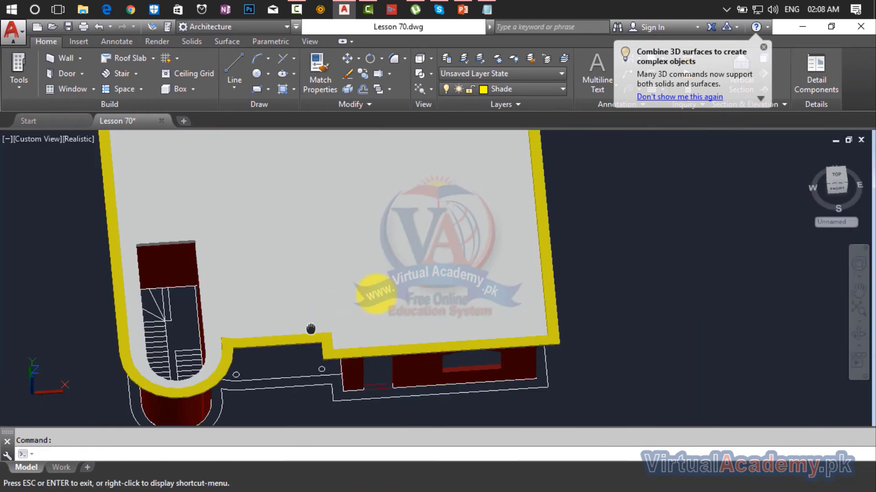
{"action": "middle_click_drag", "start_coordinate": [324, 273], "coordinate": [306, 414], "text": "shift"}
{"action": "scroll", "coordinate": [339, 228], "scroll_direction": "up", "scroll_amount": 4}
{"action": "mouse_move", "coordinate": [323, 365]}
{"action": "middle_mouse_down", "text": "shift"}
{"action": "mouse_move", "coordinate": [333, 324]}
{"action": "mouse_move", "coordinate": [293, 191]}
{"action": "mouse_move", "coordinate": [299, 289]}
{"action": "mouse_move", "coordinate": [268, 201]}
{"action": "mouse_move", "coordinate": [255, 242]}
{"action": "middle_mouse_up", "text": "shift"}
{"action": "scroll", "coordinate": [255, 222], "scroll_direction": "up", "scroll_amount": 8}
{"action": "scroll", "coordinate": [252, 233], "scroll_direction": "down", "scroll_amount": 6}
{"action": "key", "text": "Escape"}
{"action": "scroll", "coordinate": [269, 296], "scroll_direction": "down", "scroll_amount": 4}
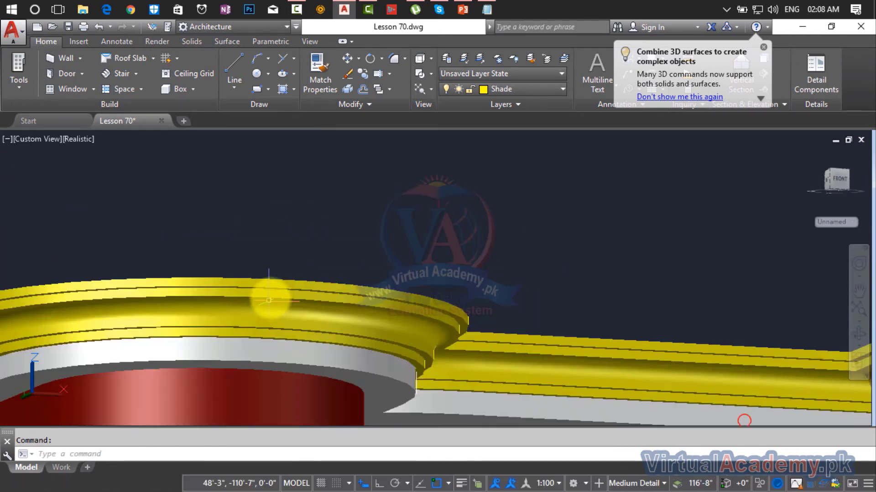
{"action": "scroll", "coordinate": [319, 301], "scroll_direction": "down", "scroll_amount": 3}
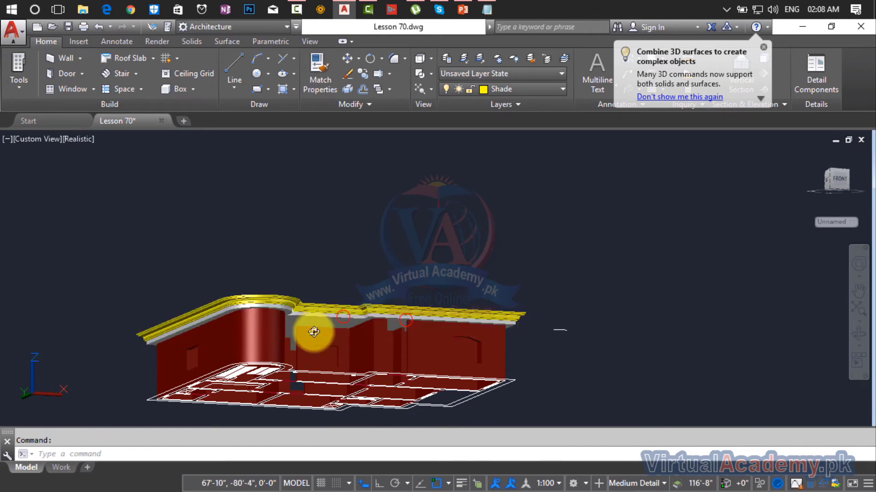
{"action": "middle_click_drag", "start_coordinate": [307, 328], "coordinate": [314, 354], "text": "shift"}
{"action": "scroll", "coordinate": [295, 383], "scroll_direction": "down", "scroll_amount": 4}
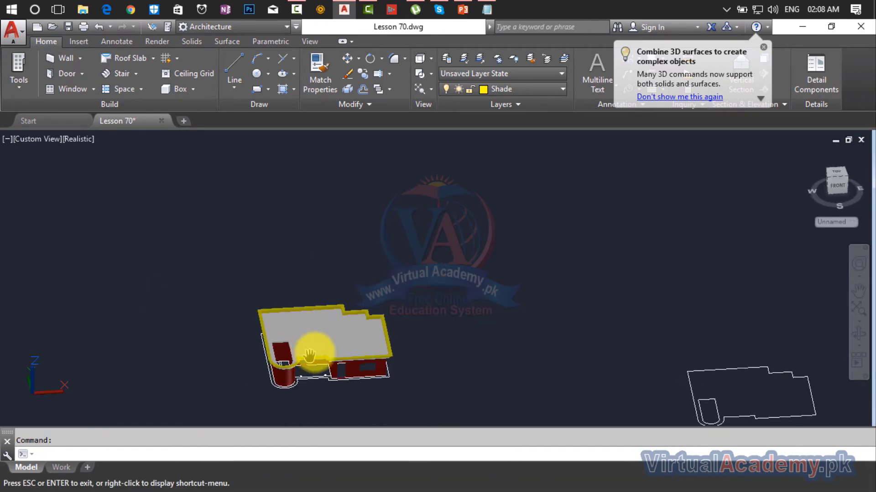
- Erase the small stray profile pieces lying in front of the building model
{"action": "scroll", "coordinate": [414, 355], "scroll_direction": "down", "scroll_amount": 2}
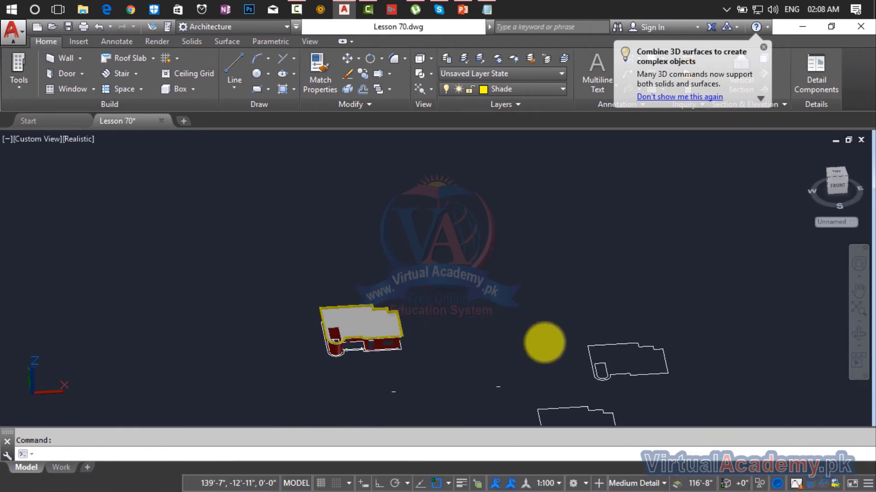
{"action": "scroll", "coordinate": [629, 373], "scroll_direction": "up", "scroll_amount": 2}
{"action": "middle_click_drag", "start_coordinate": [629, 373], "coordinate": [429, 323]}
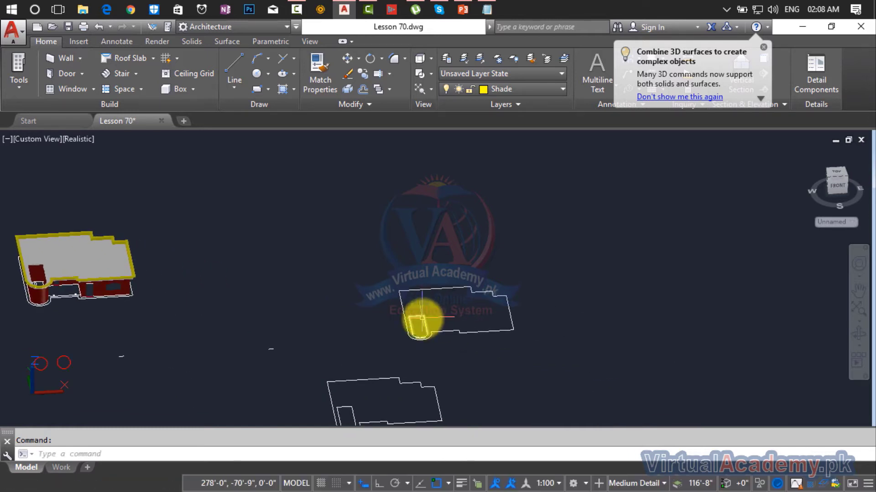
{"action": "scroll", "coordinate": [422, 318], "scroll_direction": "up", "scroll_amount": 2}
{"action": "scroll", "coordinate": [422, 318], "scroll_direction": "down", "scroll_amount": 2}
{"action": "left_click", "coordinate": [326, 328]}
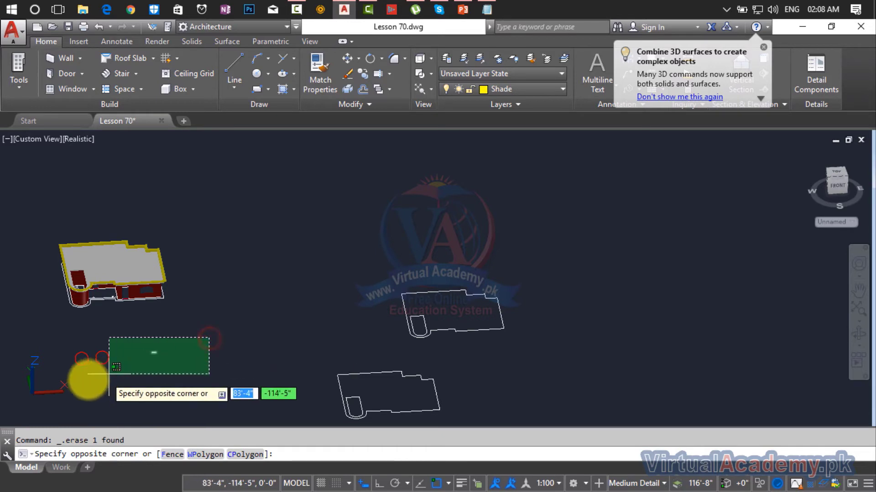
{"action": "left_click", "coordinate": [66, 384]}
{"action": "key", "text": "Delete"}
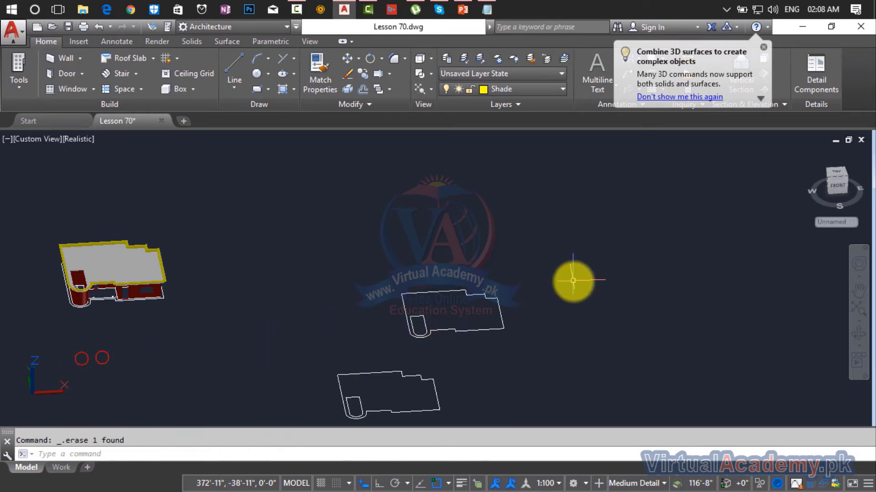
- Move the nearer roof outline copy from its curved end to a spot just beside the building model
{"action": "left_click", "coordinate": [566, 268]}
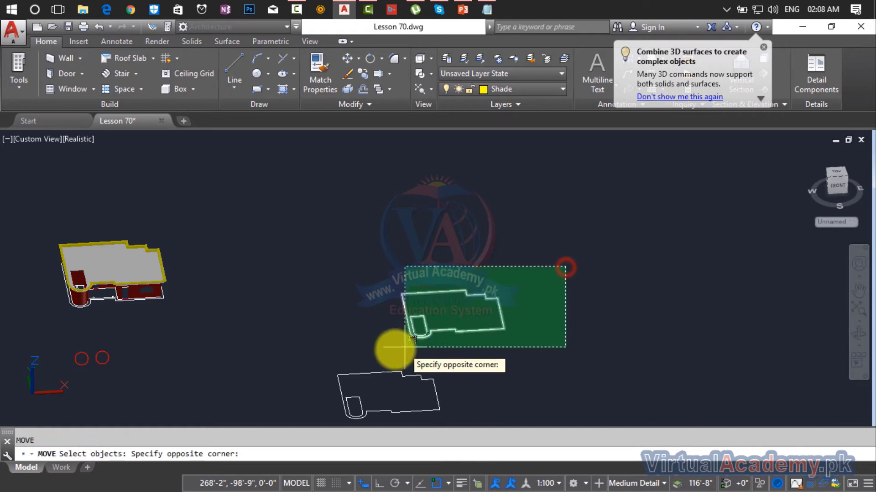
{"action": "left_click", "coordinate": [398, 348]}
{"action": "key", "text": "Return"}
{"action": "left_click", "coordinate": [420, 337]}
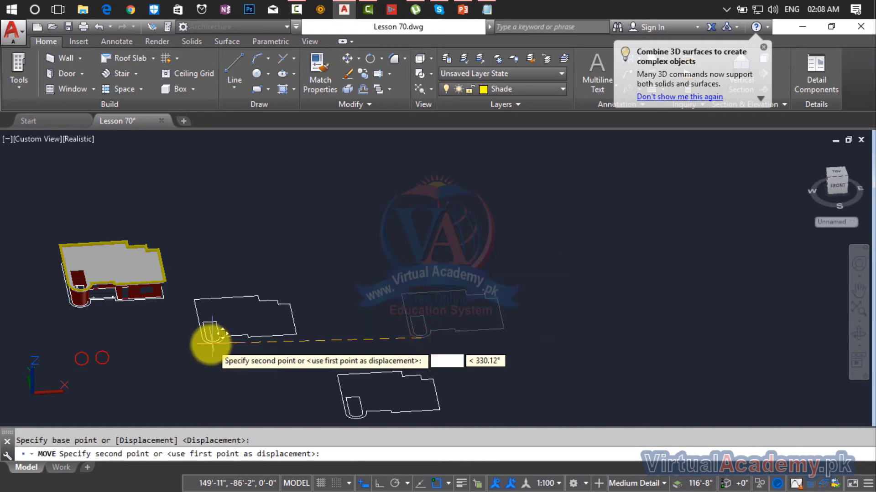
{"action": "left_click", "coordinate": [209, 345]}
{"action": "key", "text": "Escape"}
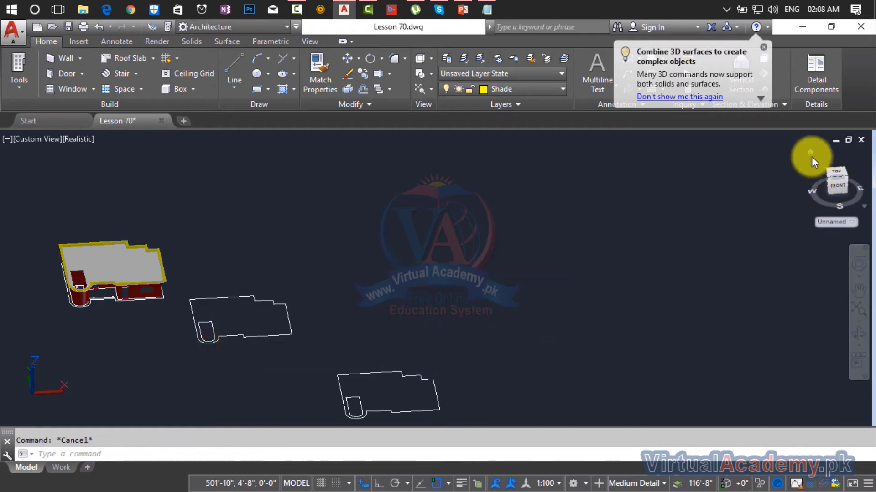
- Restore the home view and switch the visual style to 2D Wireframe around the moved outline
{"action": "left_click", "coordinate": [809, 155]}
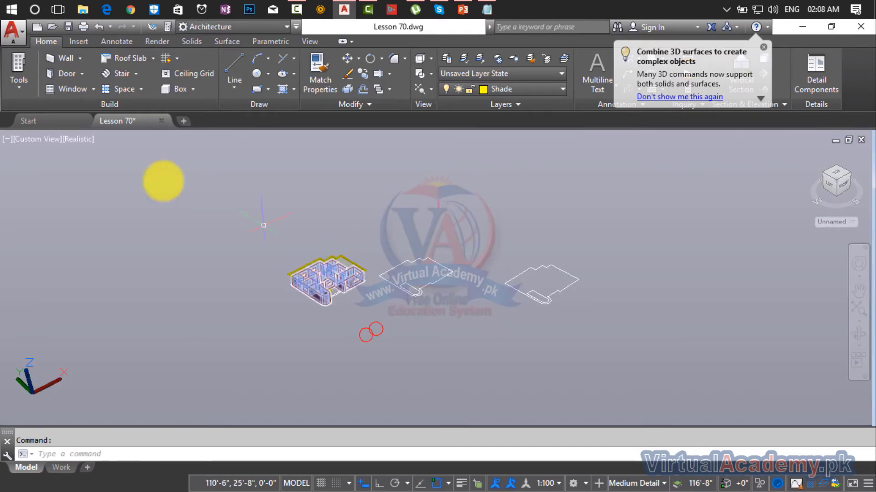
{"action": "left_click", "coordinate": [76, 138]}
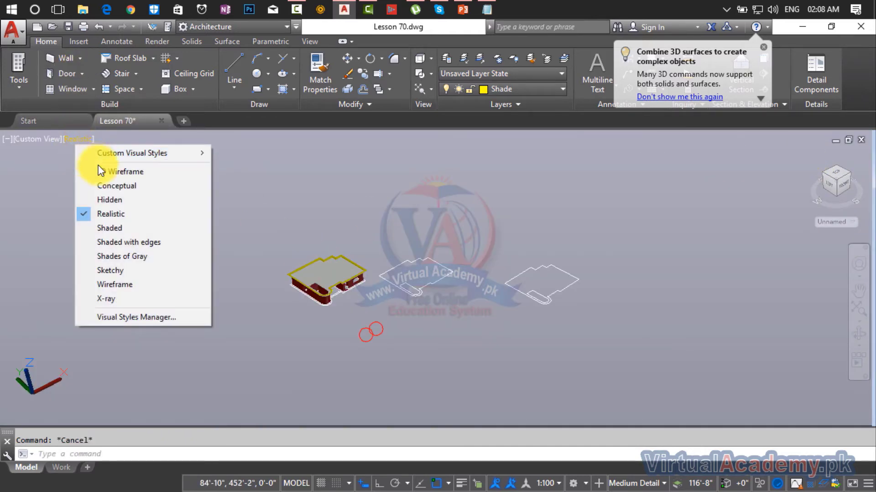
{"action": "left_click", "coordinate": [99, 167]}
{"action": "scroll", "coordinate": [401, 292], "scroll_direction": "up", "scroll_amount": 8}
{"action": "scroll", "coordinate": [368, 267], "scroll_direction": "down", "scroll_amount": 2}
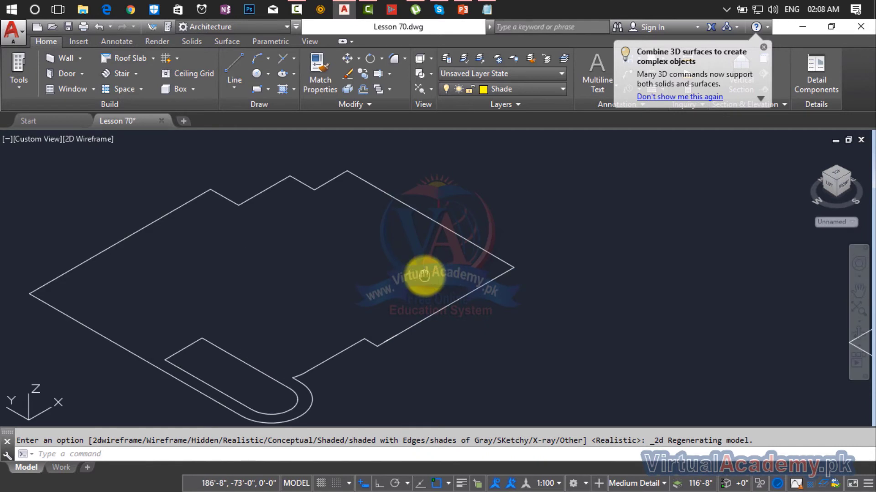
{"action": "key", "text": "Escape"}
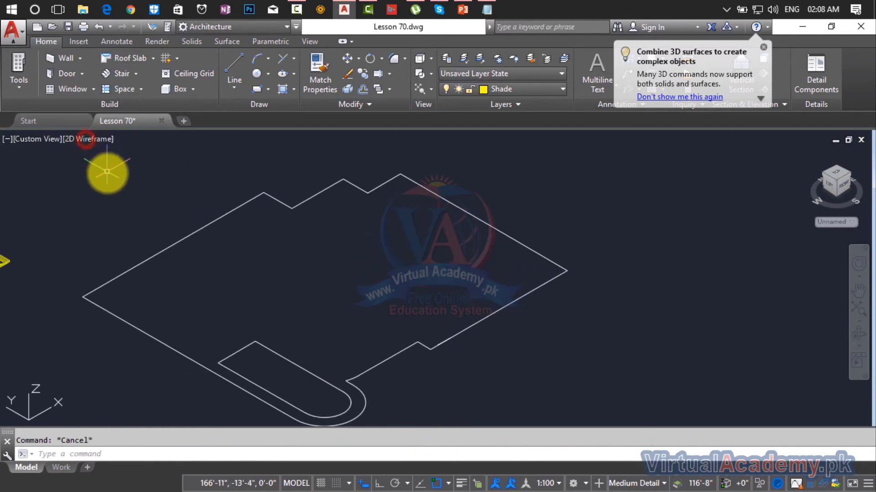
- Set the visual style back to Realistic for the roof outline beside the building
{"action": "left_click", "coordinate": [89, 139]}
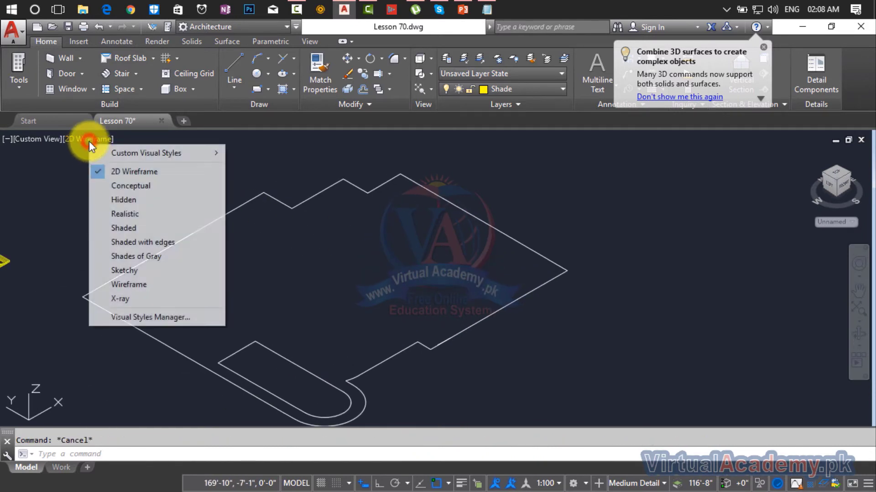
{"action": "left_click", "coordinate": [125, 213]}
{"action": "scroll", "coordinate": [392, 236], "scroll_direction": "up", "scroll_amount": 2}
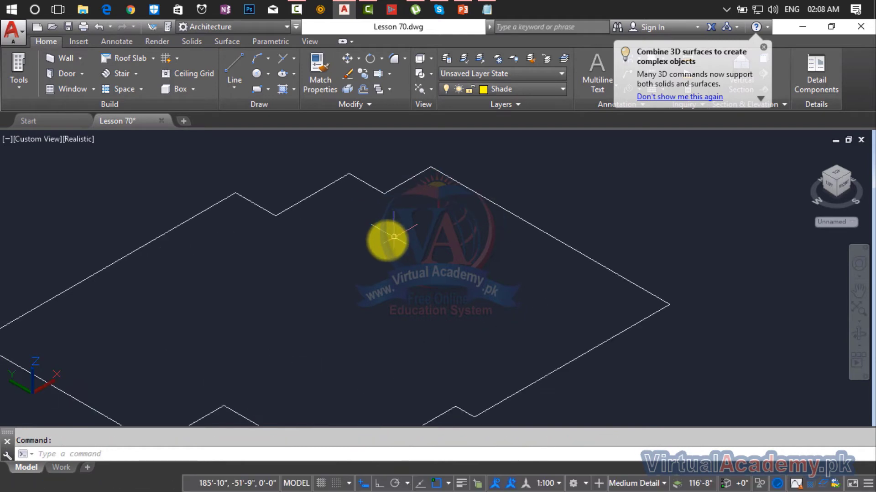
{"action": "scroll", "coordinate": [385, 238], "scroll_direction": "down", "scroll_amount": 3}
{"action": "scroll", "coordinate": [388, 236], "scroll_direction": "up", "scroll_amount": 3}
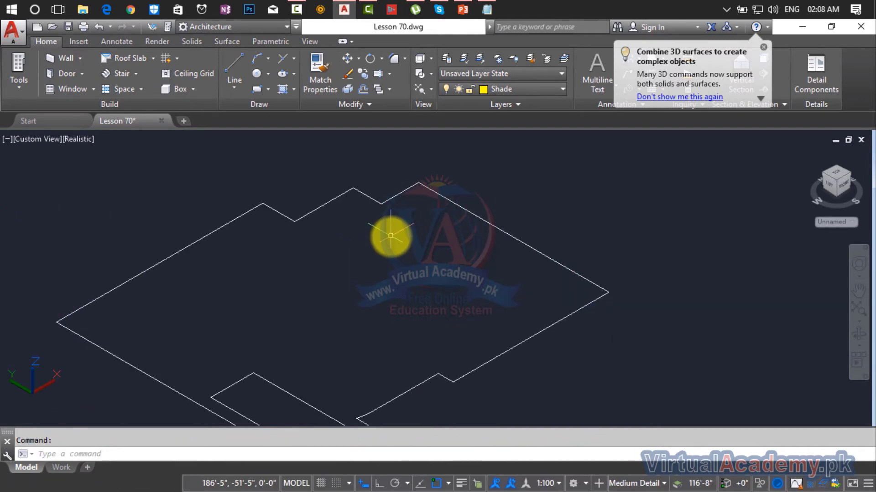
- Offset the outer roof outline by 9 inches, once outward and once inward
{"action": "key", "text": "Return"}
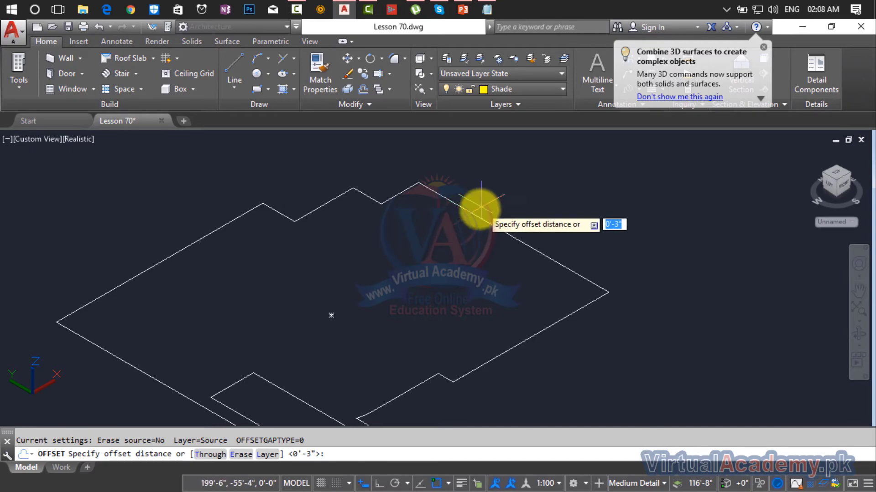
{"action": "scroll", "coordinate": [468, 218], "scroll_direction": "down", "scroll_amount": 3}
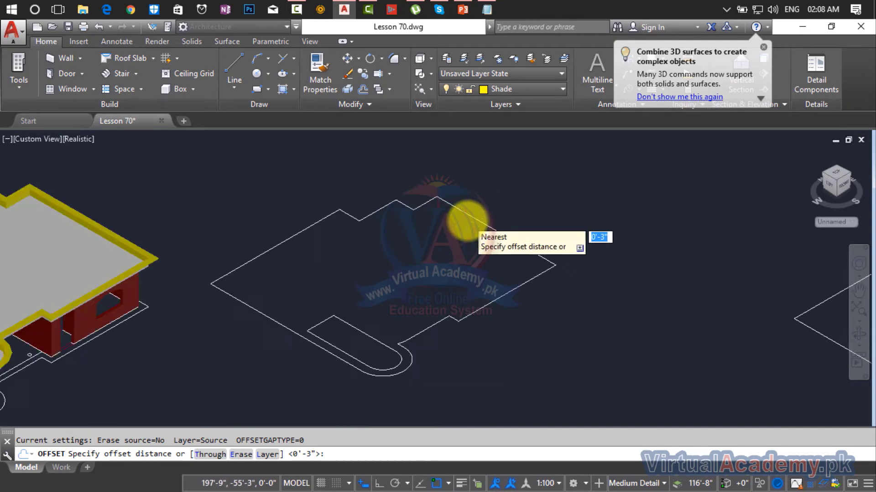
{"action": "scroll", "coordinate": [390, 244], "scroll_direction": "up", "scroll_amount": 4}
{"action": "scroll", "coordinate": [360, 279], "scroll_direction": "up", "scroll_amount": 2}
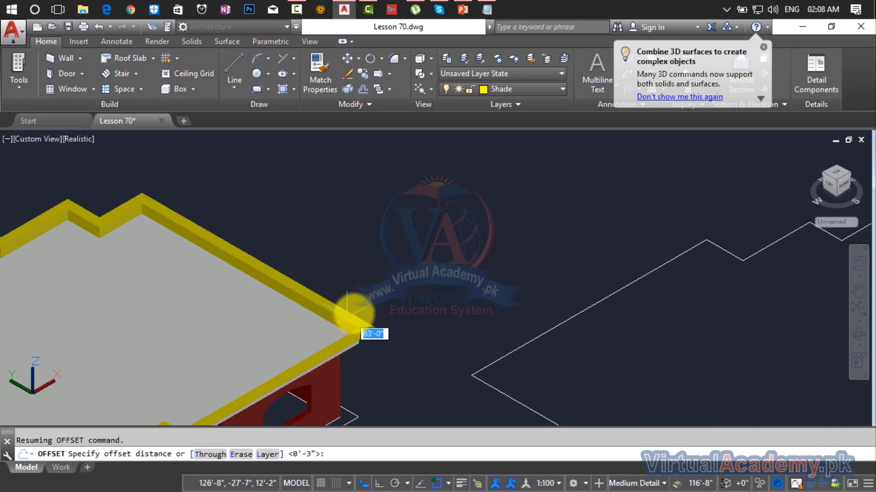
{"action": "scroll", "coordinate": [347, 315], "scroll_direction": "down", "scroll_amount": 4}
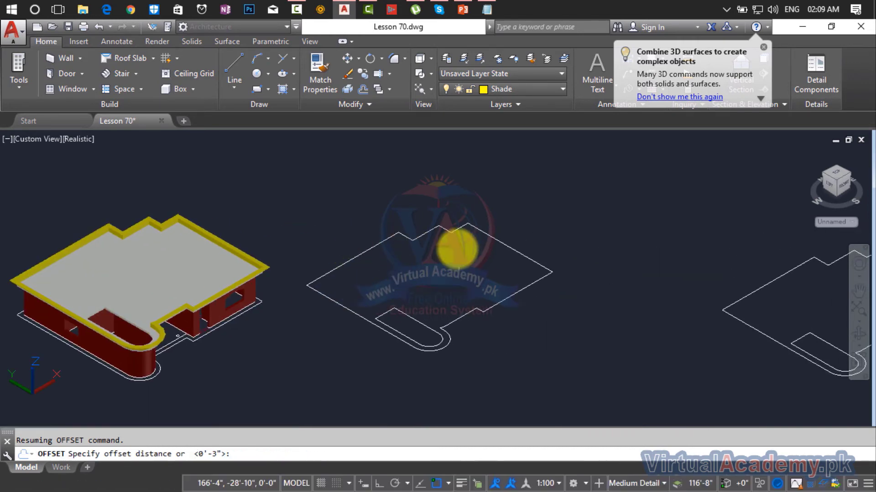
{"action": "scroll", "coordinate": [463, 245], "scroll_direction": "up", "scroll_amount": 1}
{"action": "scroll", "coordinate": [463, 245], "scroll_direction": "up", "scroll_amount": 2}
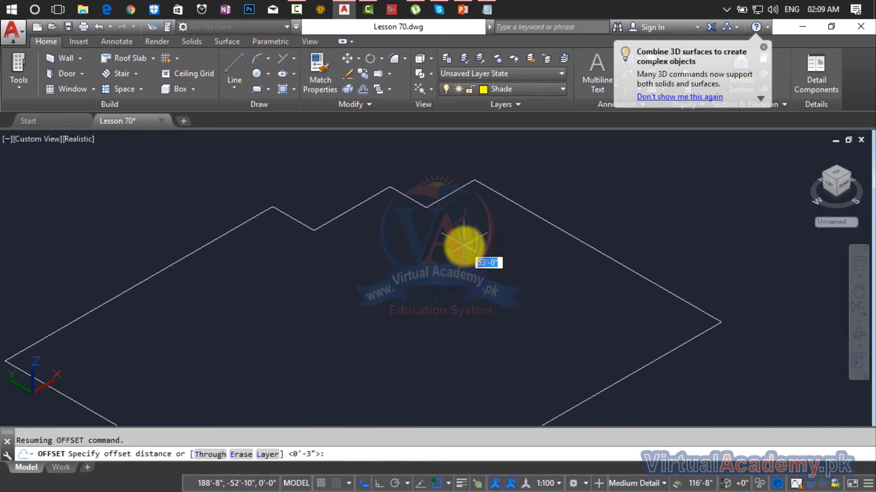
{"action": "key", "text": "Return"}
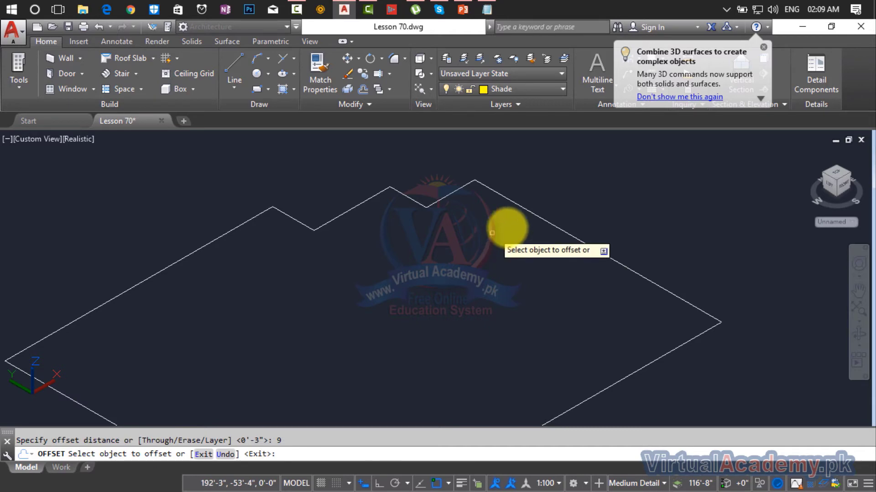
{"action": "left_click", "coordinate": [532, 211]}
{"action": "left_click", "coordinate": [586, 180]}
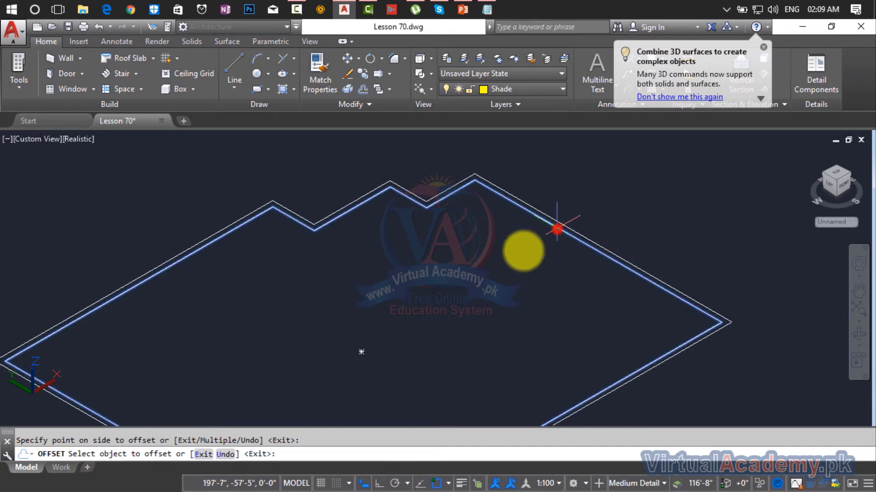
{"action": "scroll", "coordinate": [512, 228], "scroll_direction": "up", "scroll_amount": 3}
{"action": "middle_click_drag", "start_coordinate": [512, 221], "coordinate": [458, 246]}
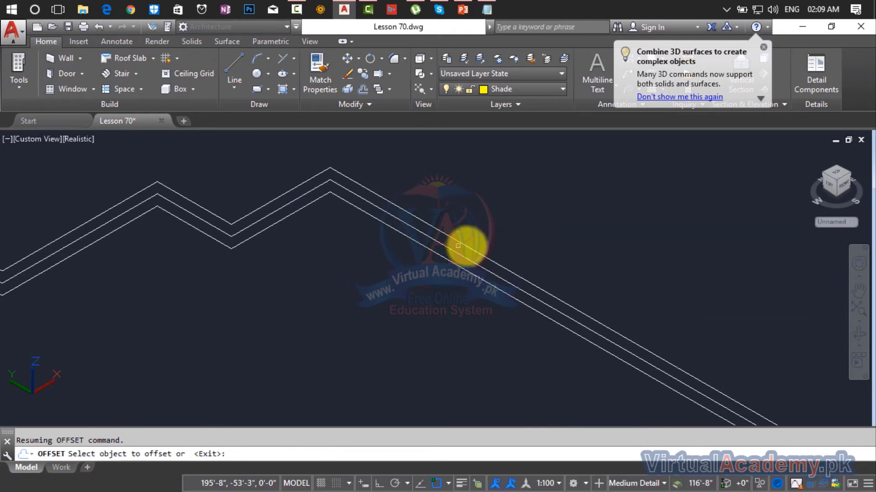
- Exit Offset and examine the spacing of the three parallel roof outlines beside the building model
{"action": "scroll", "coordinate": [458, 246], "scroll_direction": "up", "scroll_amount": 5}
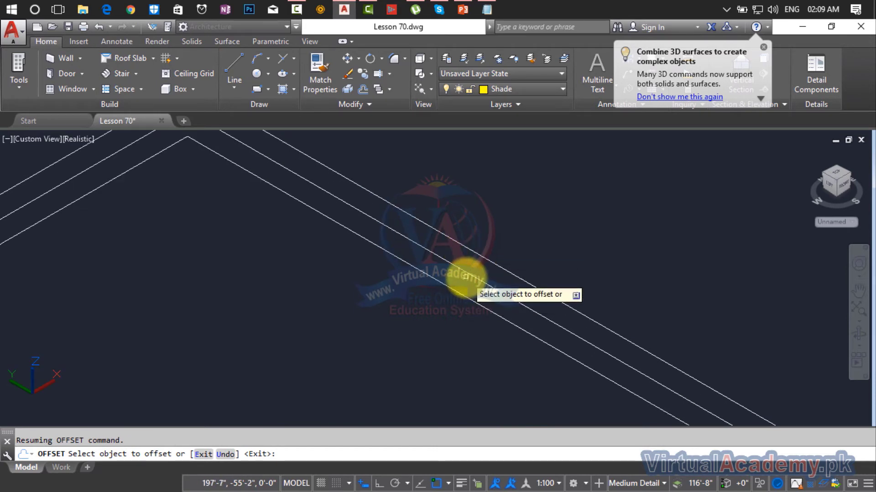
{"action": "scroll", "coordinate": [470, 274], "scroll_direction": "down", "scroll_amount": 5}
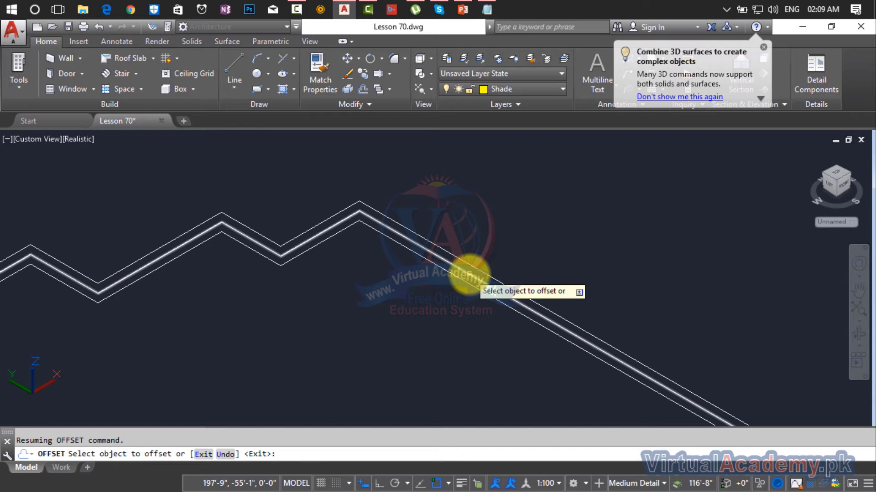
{"action": "key", "text": "Escape"}
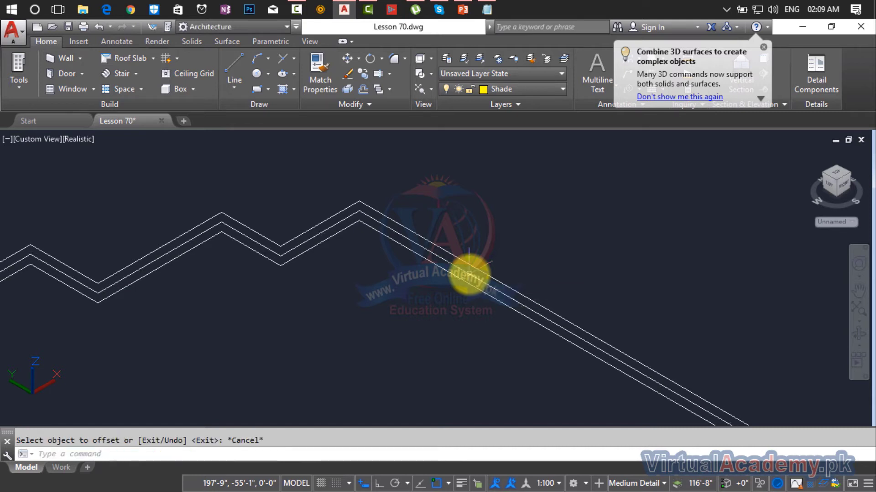
{"action": "scroll", "coordinate": [404, 240], "scroll_direction": "down", "scroll_amount": 5}
{"action": "scroll", "coordinate": [385, 228], "scroll_direction": "up", "scroll_amount": 5}
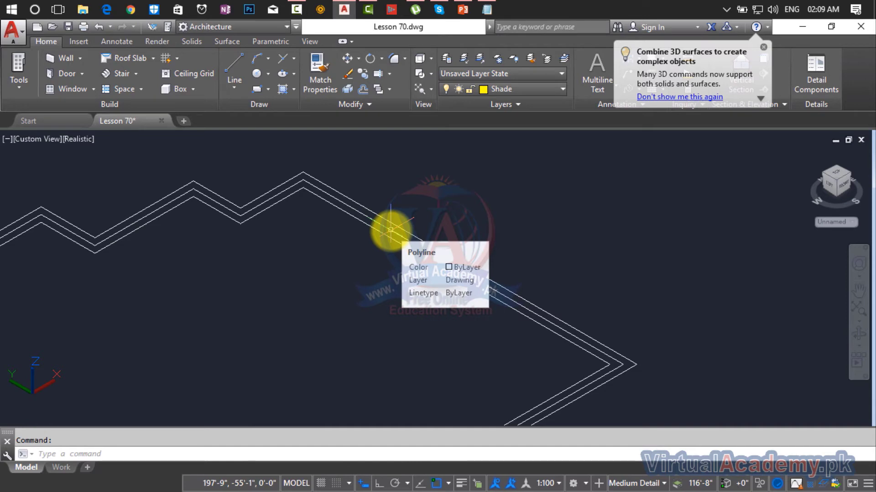
{"action": "scroll", "coordinate": [391, 229], "scroll_direction": "down", "scroll_amount": 4}
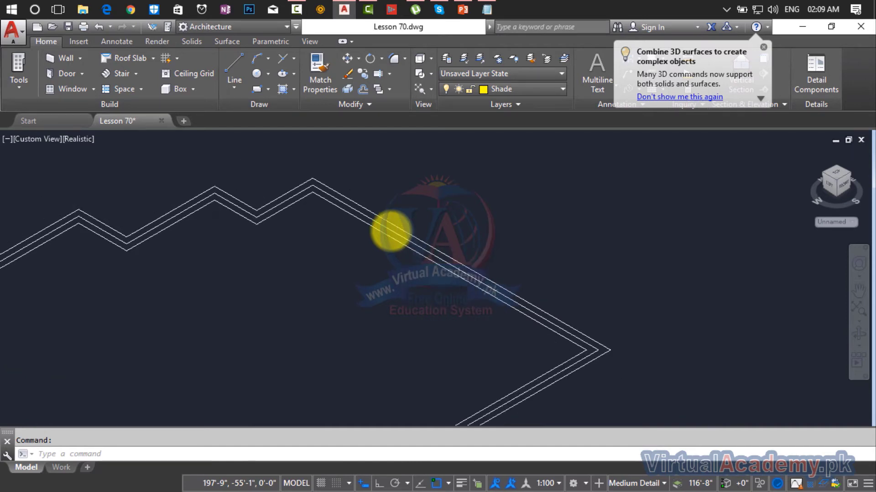
{"action": "scroll", "coordinate": [404, 236], "scroll_direction": "up", "scroll_amount": 4}
{"action": "scroll", "coordinate": [402, 231], "scroll_direction": "down", "scroll_amount": 5}
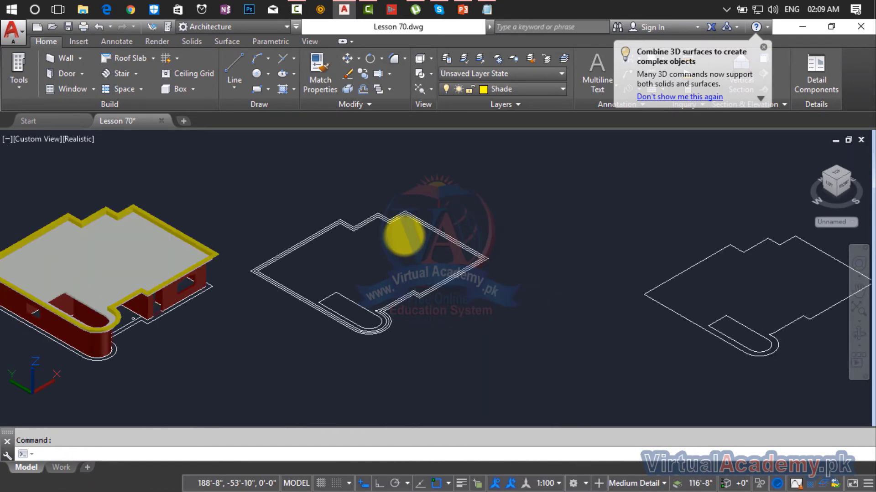
- Delete the small round-ended opening outline inside the offset roof outlines
{"action": "scroll", "coordinate": [333, 301], "scroll_direction": "up", "scroll_amount": 5}
{"action": "left_click", "coordinate": [344, 308]}
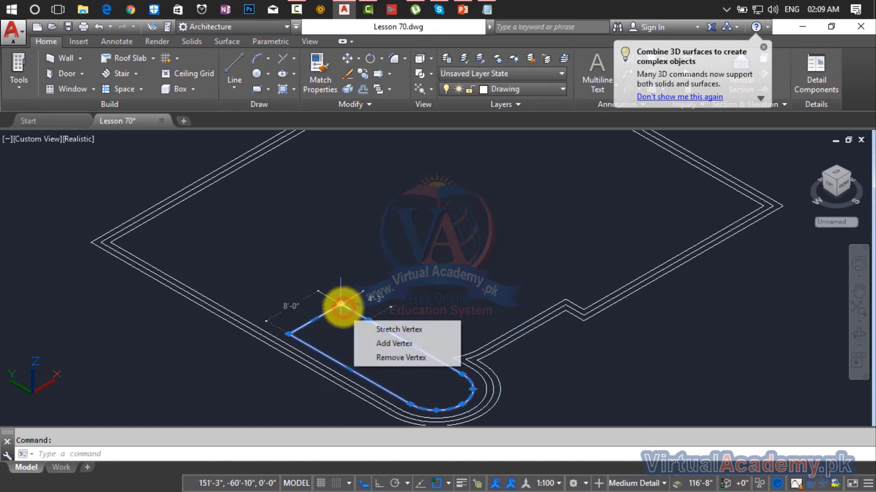
{"action": "key", "text": "Delete"}
- Draw a 3' straight line in the open area inside the roof outlines, parallel to their long right-hand edge
{"action": "scroll", "coordinate": [434, 239], "scroll_direction": "down", "scroll_amount": 4}
{"action": "middle_click_drag", "start_coordinate": [371, 293], "coordinate": [355, 308]}
{"action": "scroll", "coordinate": [427, 252], "scroll_direction": "up", "scroll_amount": 5}
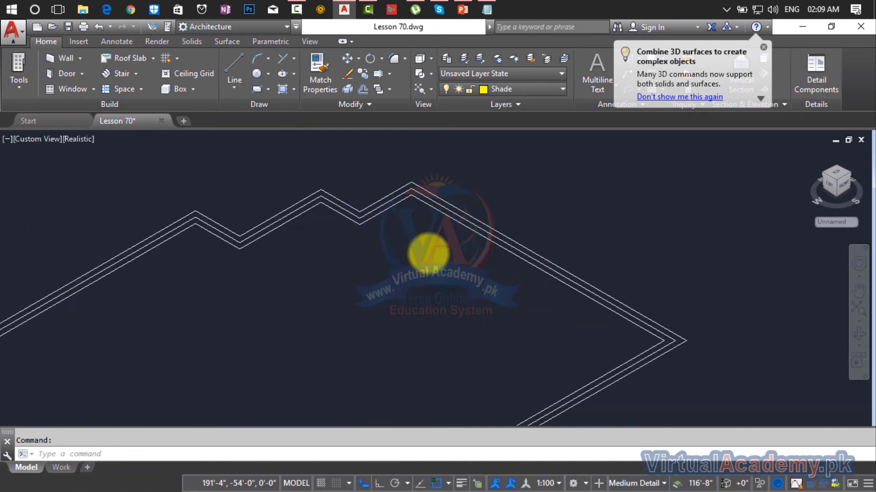
{"action": "key", "text": "Escape"}
{"action": "type", "text": "l"}
{"action": "key", "text": "Return"}
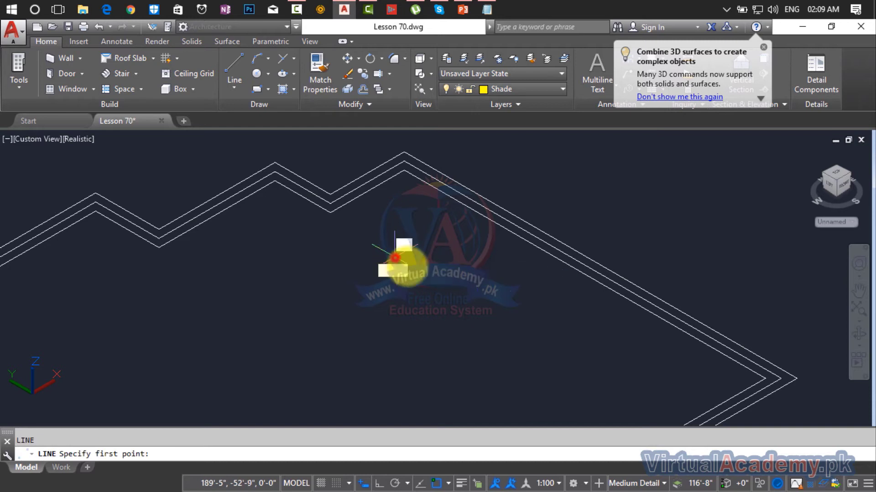
{"action": "left_click", "coordinate": [395, 258]}
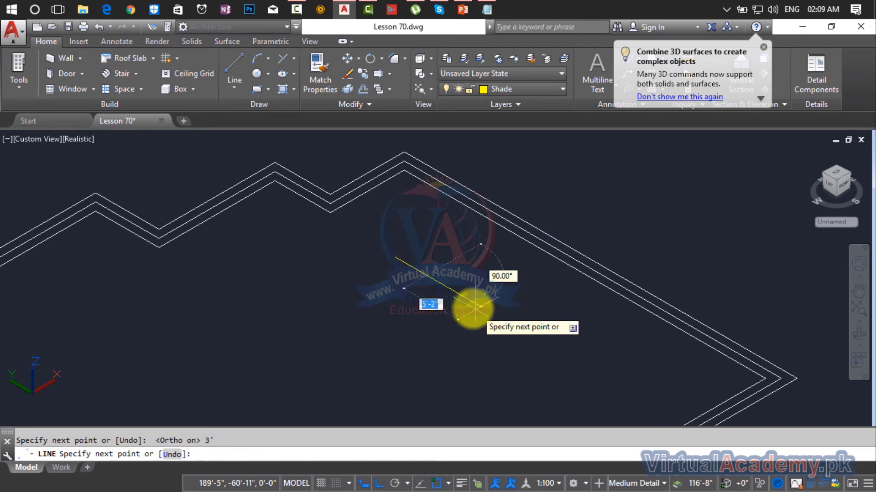
{"action": "key", "text": "Return"}
{"action": "scroll", "coordinate": [388, 258], "scroll_direction": "up", "scroll_amount": 4}
{"action": "middle_click_drag", "start_coordinate": [459, 276], "coordinate": [414, 234]}
{"action": "key", "text": "Return"}
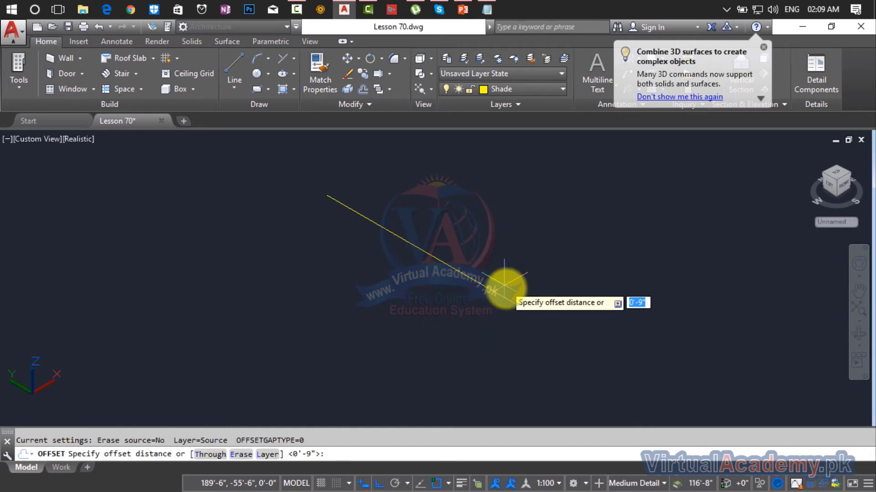
{"action": "left_click", "coordinate": [514, 303]}
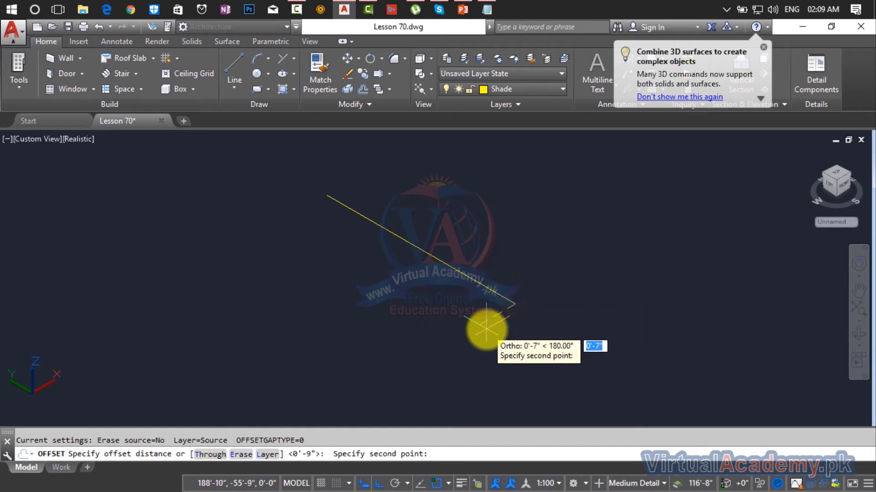
{"action": "type", "text": "2"}
{"action": "key", "text": "Return"}
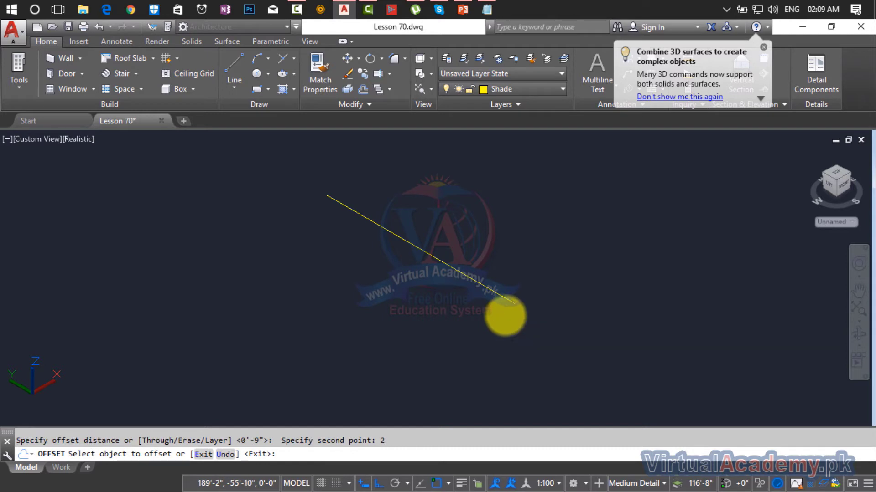
{"action": "key", "text": "Escape"}
- Offset the 3' line by 2 inches toward its lower-left side
{"action": "key", "text": "Return"}
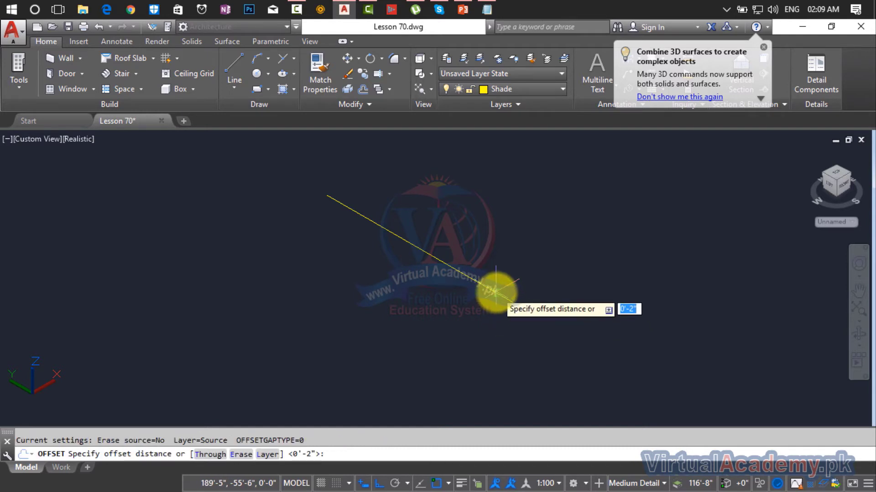
{"action": "key", "text": "Return"}
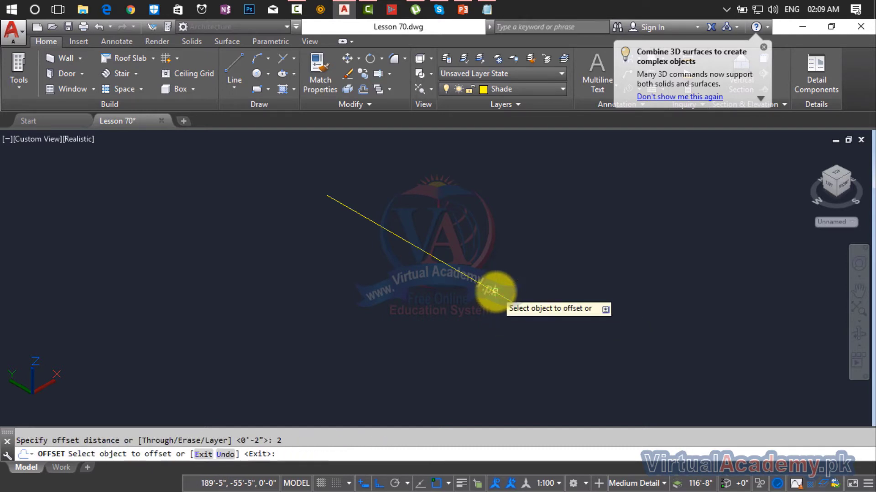
{"action": "left_click", "coordinate": [490, 291]}
{"action": "left_click", "coordinate": [489, 303]}
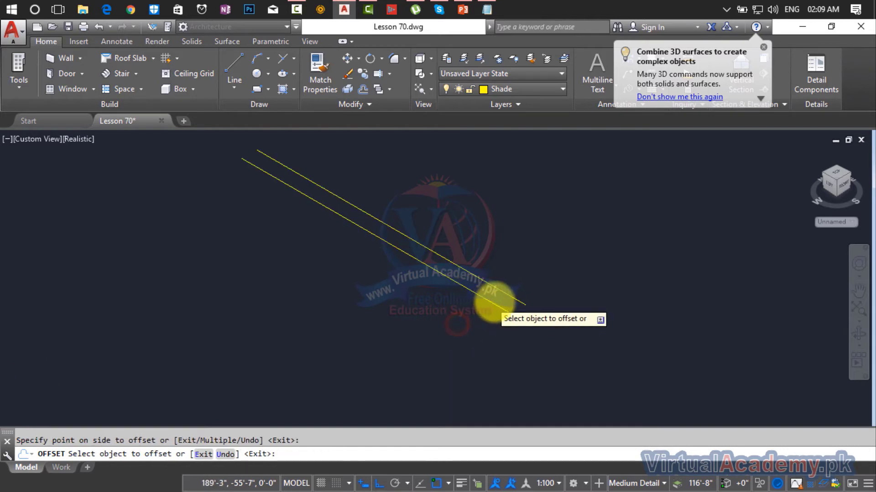
{"action": "scroll", "coordinate": [502, 308], "scroll_direction": "up", "scroll_amount": 4}
{"action": "key", "text": "Escape"}
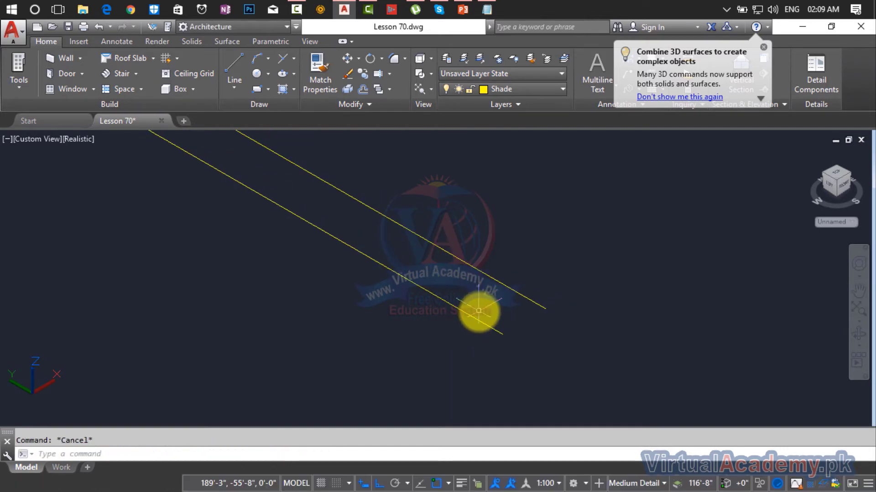
- Draw a line joining the lower endpoints of the two parallel lines
{"action": "type", "text": "l"}
{"action": "key", "text": "Return"}
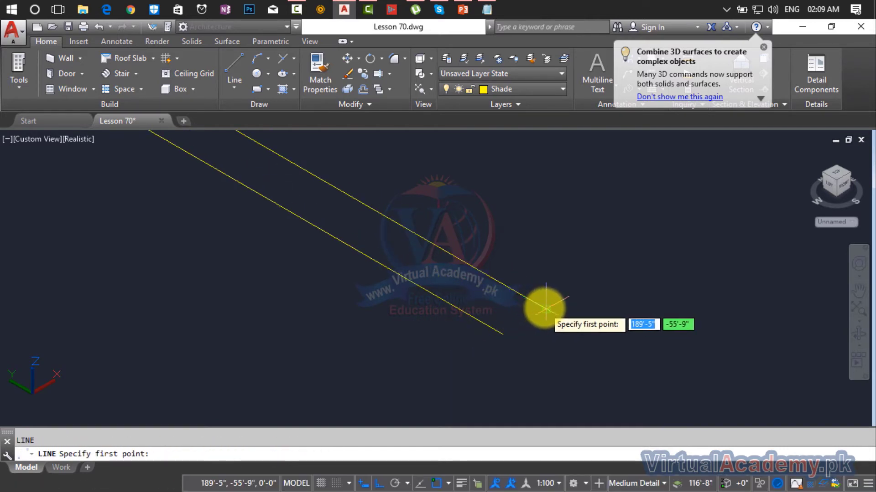
{"action": "left_click", "coordinate": [545, 309]}
{"action": "left_click", "coordinate": [500, 335]}
{"action": "key", "text": "Return"}
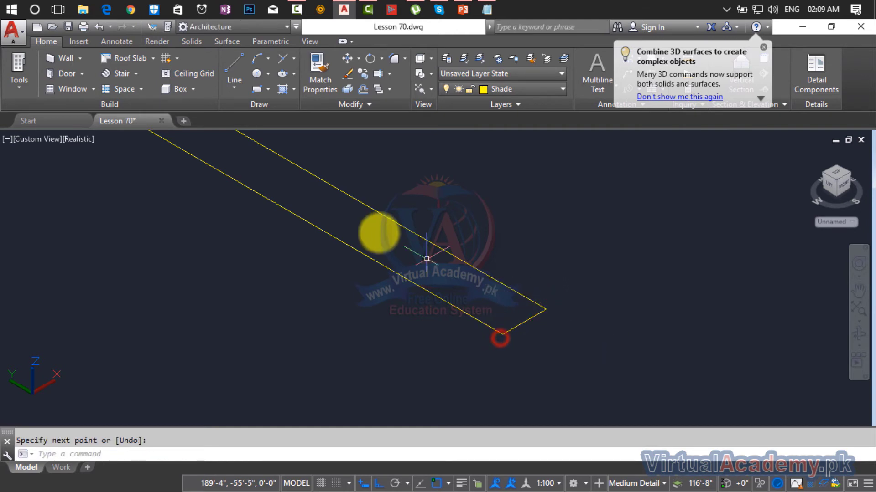
- Close the strip by drawing a line between the upper endpoints of the two parallel lines
{"action": "scroll", "coordinate": [379, 233], "scroll_direction": "down", "scroll_amount": 3}
{"action": "middle_click_drag", "start_coordinate": [377, 236], "coordinate": [486, 335]}
{"action": "scroll", "coordinate": [361, 255], "scroll_direction": "up", "scroll_amount": 4}
{"action": "key", "text": "Return"}
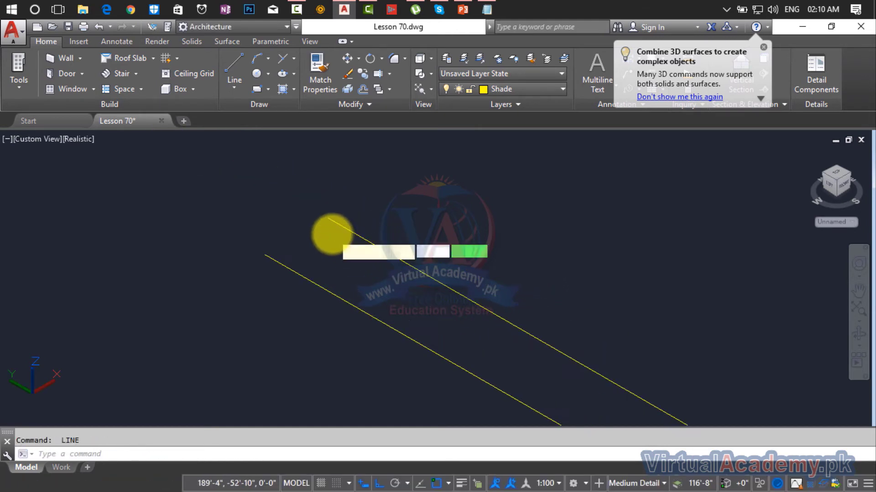
{"action": "left_click", "coordinate": [328, 219]}
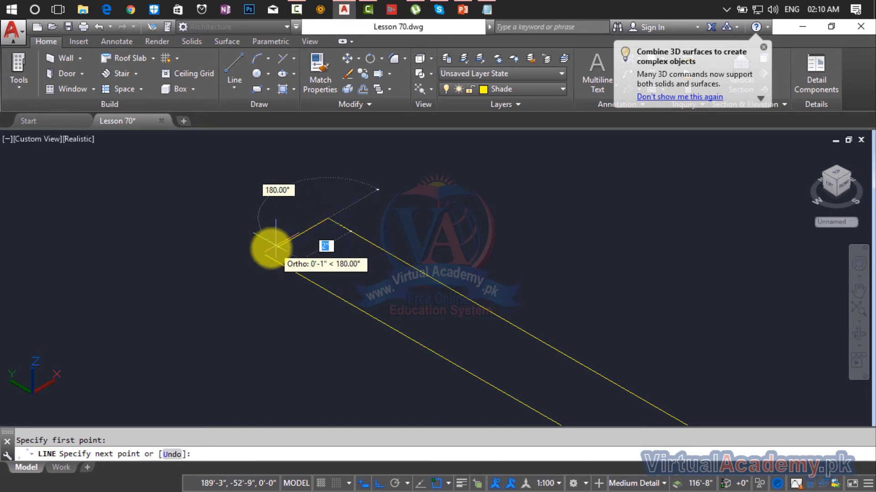
{"action": "left_click", "coordinate": [264, 255]}
{"action": "key", "text": "Return"}
- Examine the closed narrow strip and its size against the surrounding roof outlines
{"action": "scroll", "coordinate": [397, 196], "scroll_direction": "down", "scroll_amount": 4}
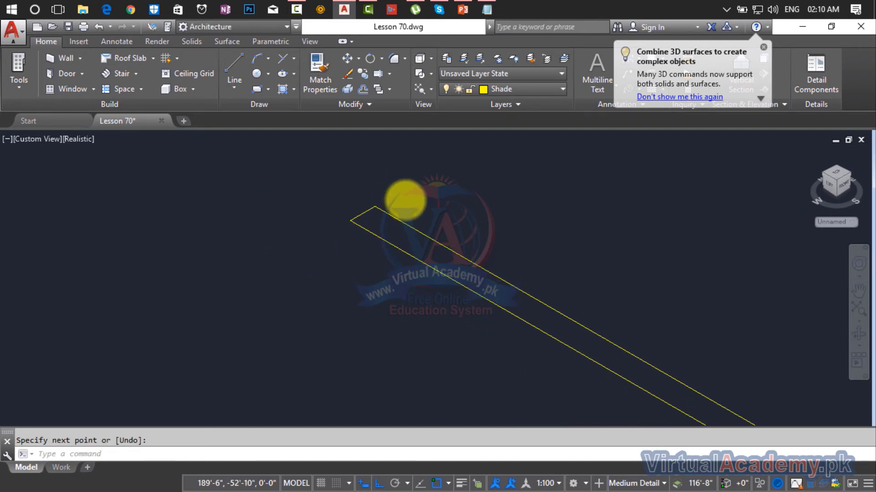
{"action": "scroll", "coordinate": [405, 201], "scroll_direction": "down", "scroll_amount": 6}
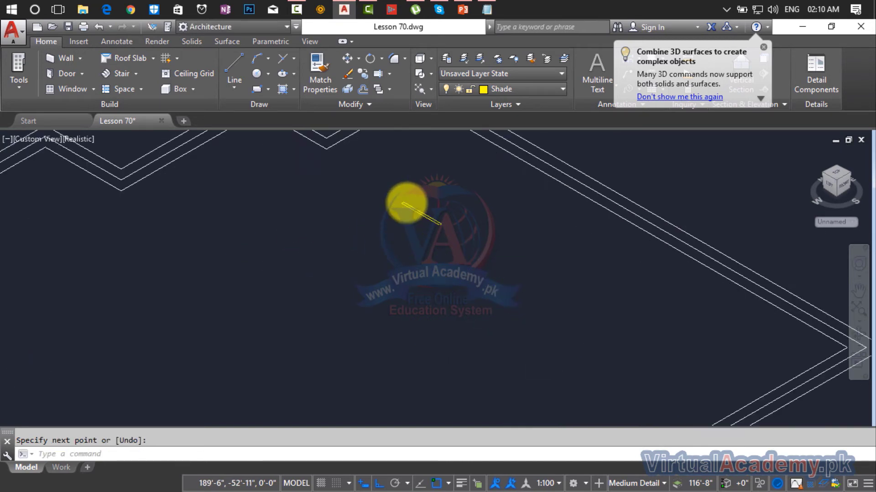
{"action": "scroll", "coordinate": [406, 203], "scroll_direction": "up", "scroll_amount": 10}
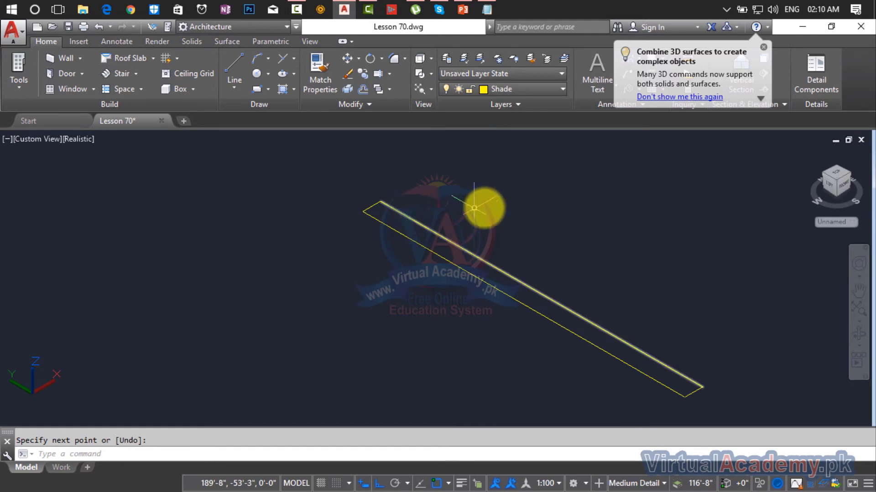
{"action": "key", "text": "Escape"}
{"action": "left_click", "coordinate": [658, 228]}
{"action": "left_click", "coordinate": [474, 326]}
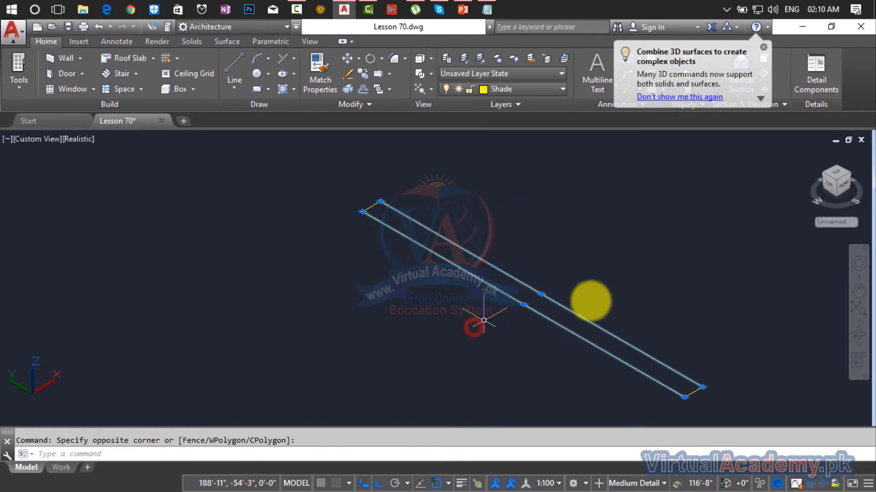
{"action": "scroll", "coordinate": [678, 283], "scroll_direction": "down", "scroll_amount": 3}
{"action": "key", "text": "Escape"}
{"action": "middle_click_drag", "start_coordinate": [679, 283], "coordinate": [566, 285]}
{"action": "scroll", "coordinate": [452, 286], "scroll_direction": "up", "scroll_amount": 6}
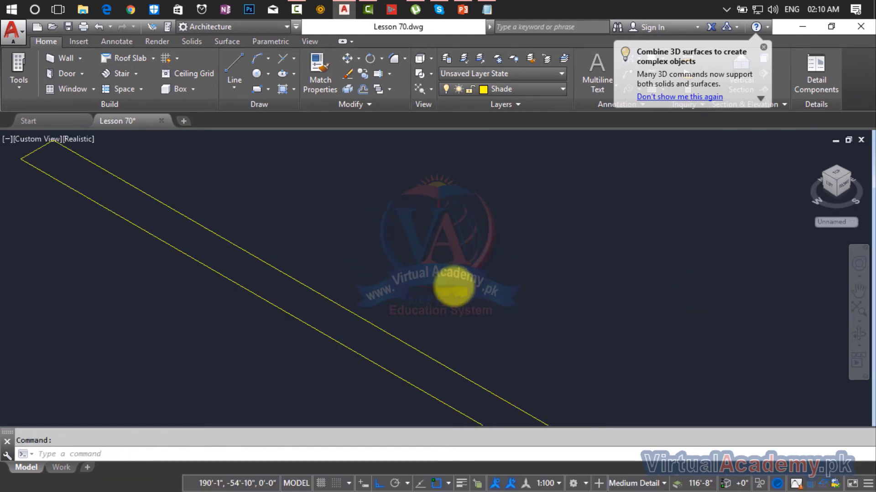
{"action": "middle_click_drag", "start_coordinate": [452, 287], "coordinate": [567, 254]}
{"action": "scroll", "coordinate": [490, 251], "scroll_direction": "down", "scroll_amount": 5}
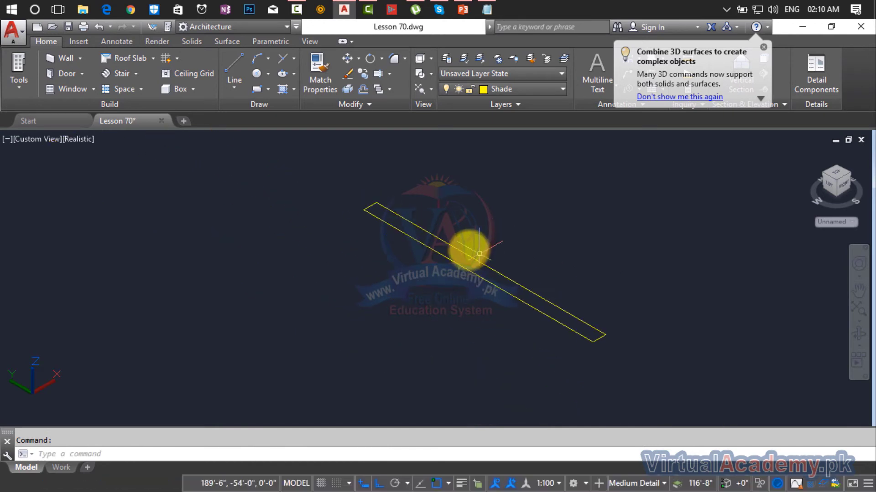
- Draw a line across the strip connecting the midpoints of its two long sides
{"action": "scroll", "coordinate": [465, 247], "scroll_direction": "up", "scroll_amount": 2}
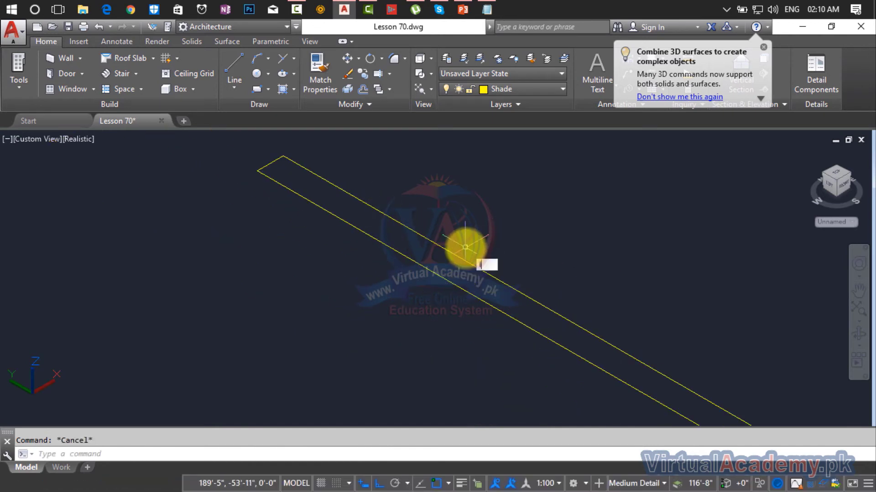
{"action": "key", "text": "Return"}
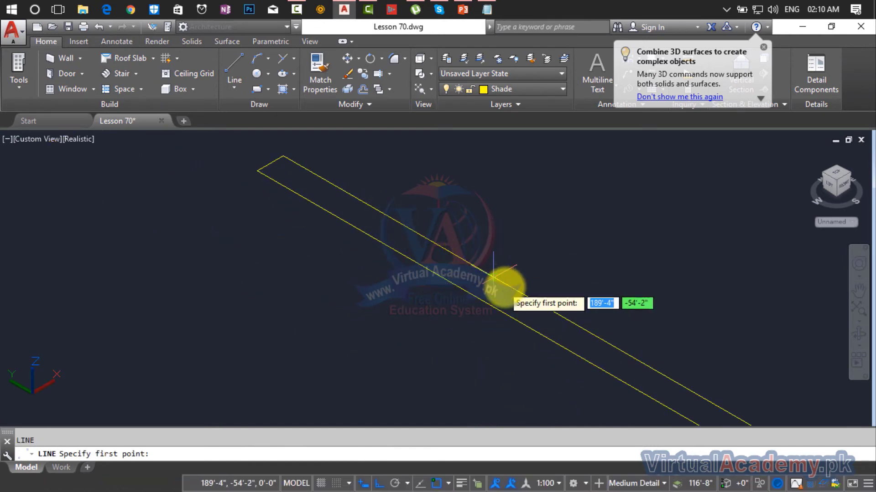
{"action": "left_click", "coordinate": [517, 290]}
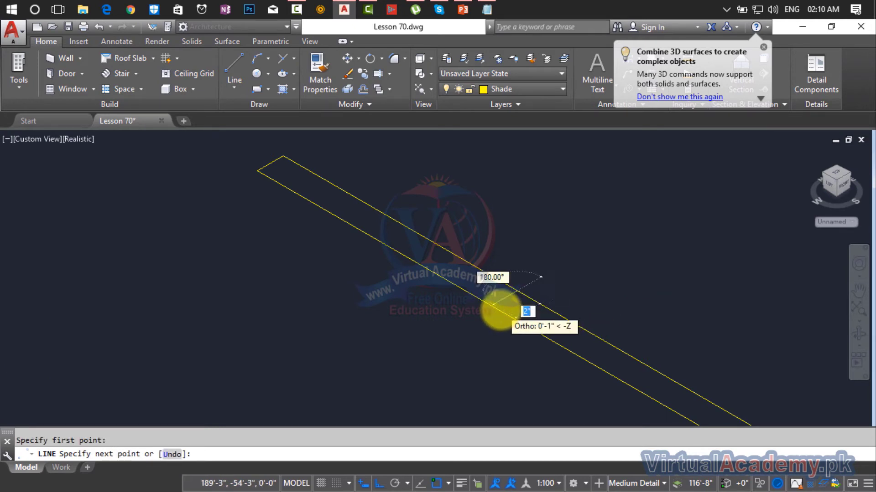
{"action": "scroll", "coordinate": [497, 308], "scroll_direction": "up", "scroll_amount": 2}
{"action": "left_click", "coordinate": [480, 302]}
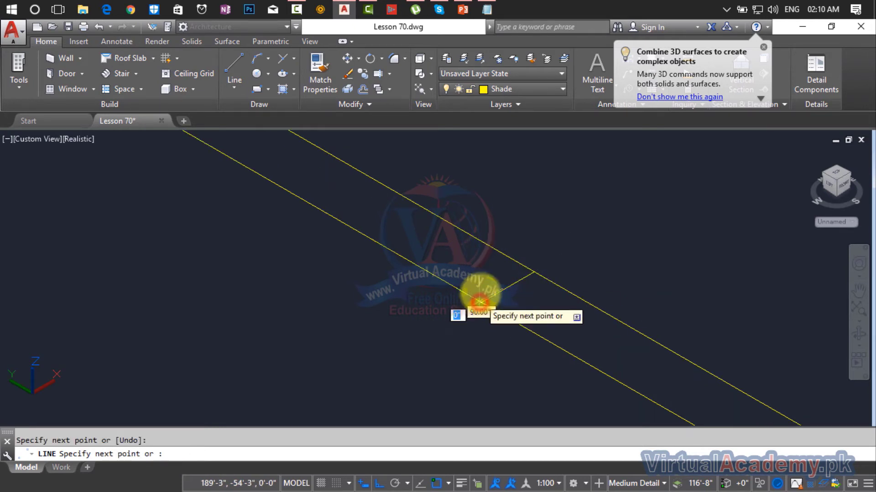
{"action": "key", "text": "Return"}
- Draw a circle with a radius of about 1 inch, centred where the cross line meets the strip's lower-left long side
{"action": "scroll", "coordinate": [480, 288], "scroll_direction": "up", "scroll_amount": 2}
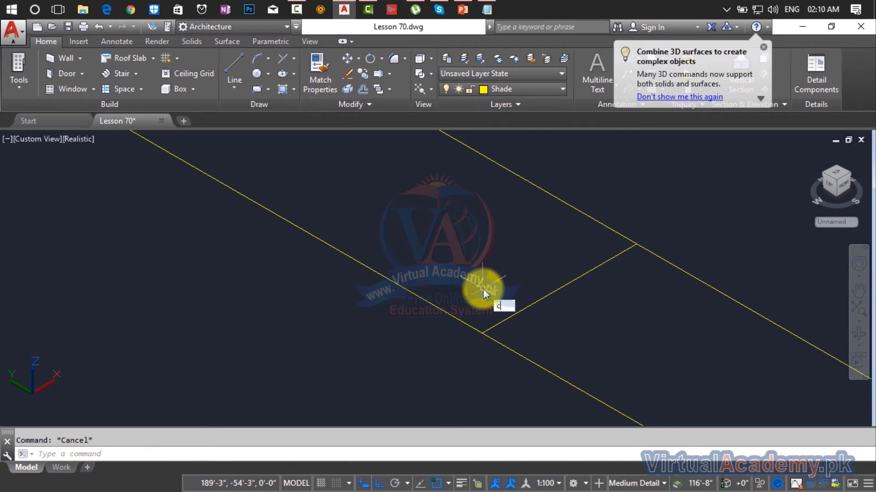
{"action": "type", "text": "c"}
{"action": "key", "text": "Return"}
{"action": "left_click", "coordinate": [482, 333]}
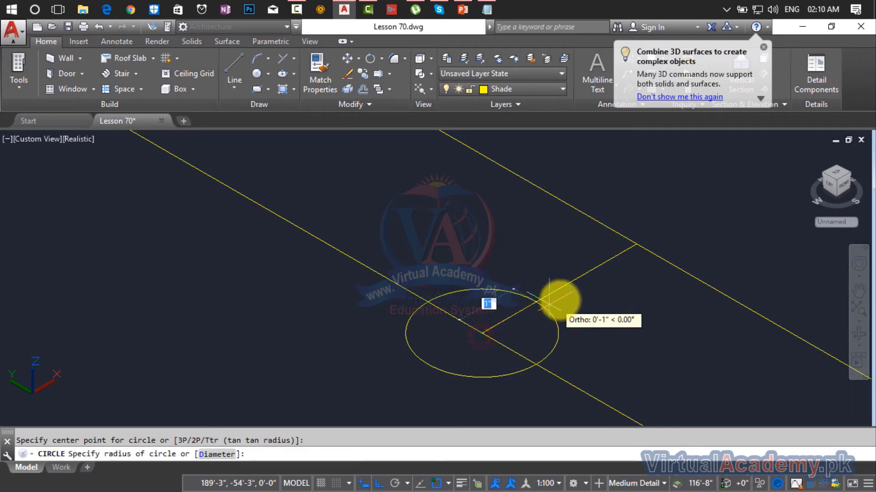
{"action": "left_click", "coordinate": [578, 280]}
{"action": "scroll", "coordinate": [542, 304], "scroll_direction": "down", "scroll_amount": 2}
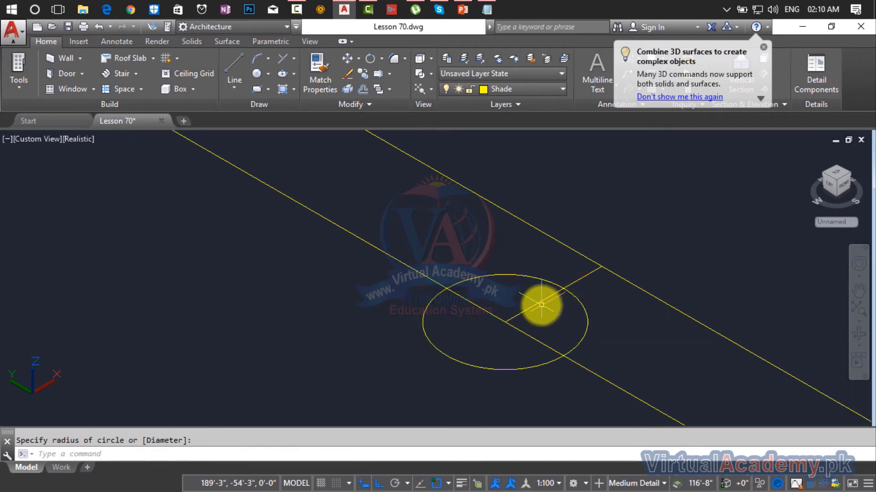
{"action": "middle_click_drag", "start_coordinate": [541, 305], "coordinate": [542, 285]}
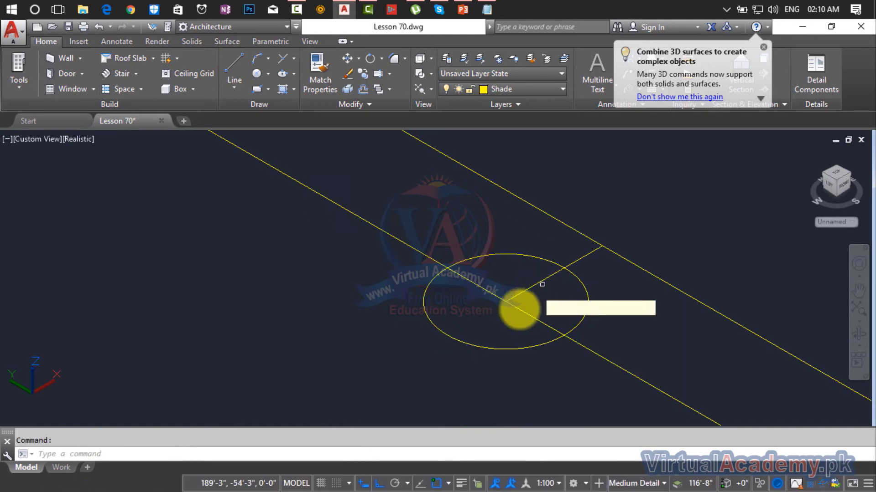
- Trim away the half of the circle lying outside the strip
{"action": "key", "text": "Return"}
{"action": "left_click", "coordinate": [499, 347]}
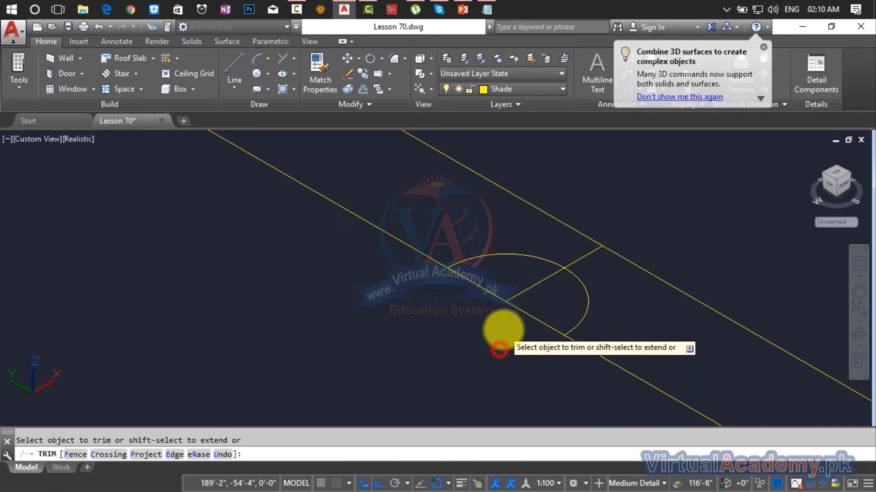
{"action": "key", "text": "Escape"}
- Copy the remaining arc from its centre to three roughly evenly spaced points along the strip's lower long side, toward its upper-left end
{"action": "type", "text": "co"}
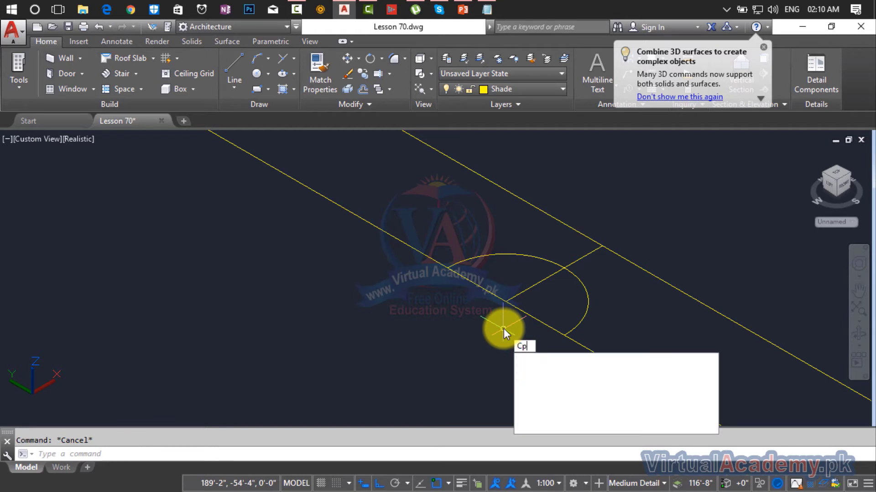
{"action": "key", "text": "Return"}
{"action": "left_click", "coordinate": [552, 264]}
{"action": "key", "text": "Return"}
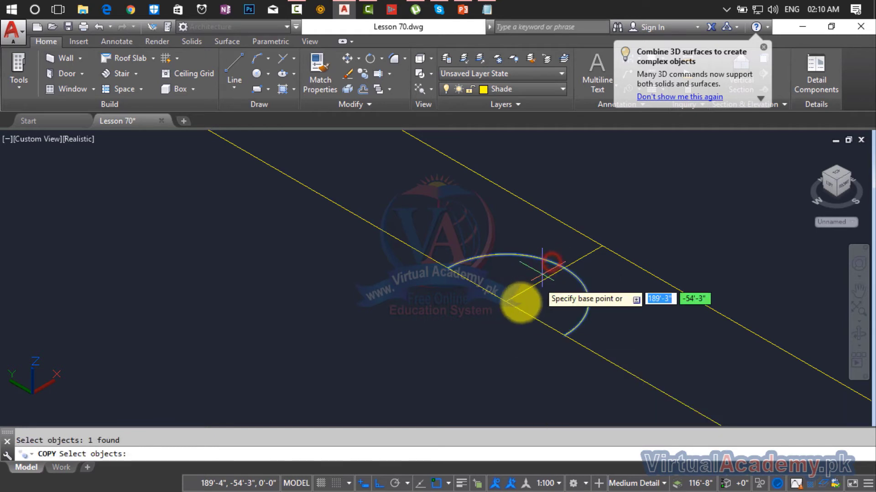
{"action": "left_click", "coordinate": [508, 303]}
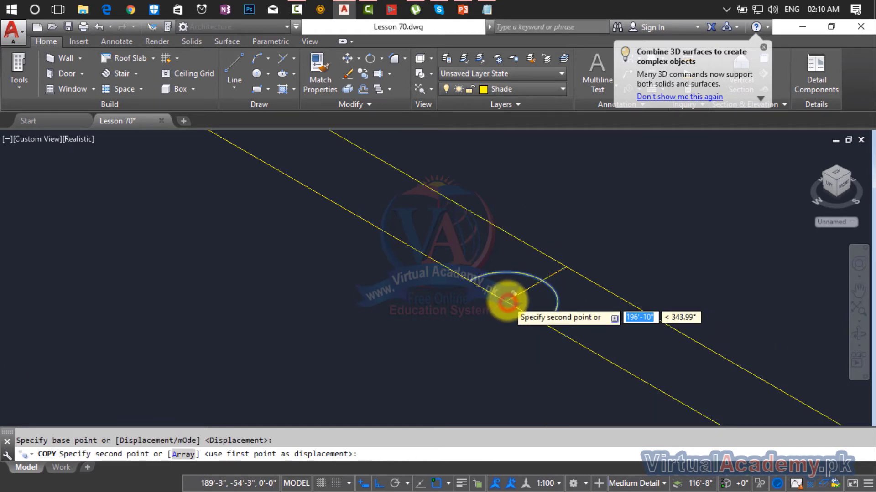
{"action": "scroll", "coordinate": [505, 298], "scroll_direction": "down", "scroll_amount": 4}
{"action": "middle_click_drag", "start_coordinate": [504, 298], "coordinate": [551, 352]}
{"action": "left_click", "coordinate": [454, 293]}
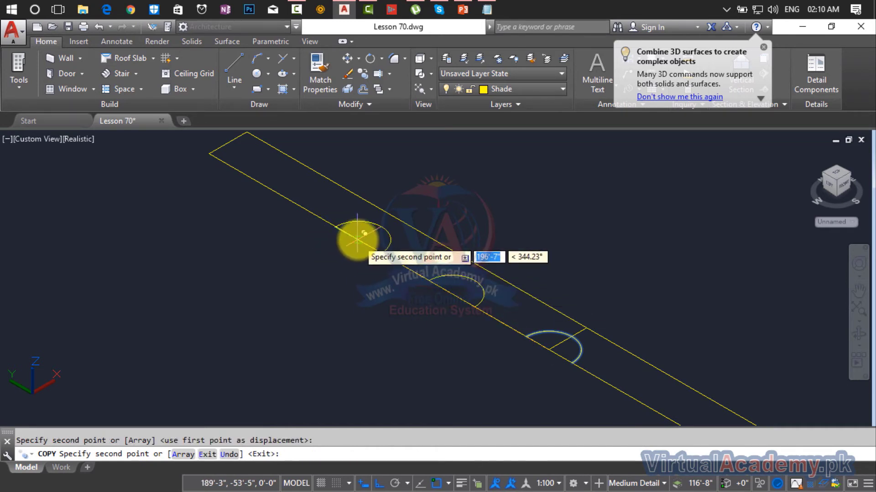
{"action": "left_click", "coordinate": [342, 230]}
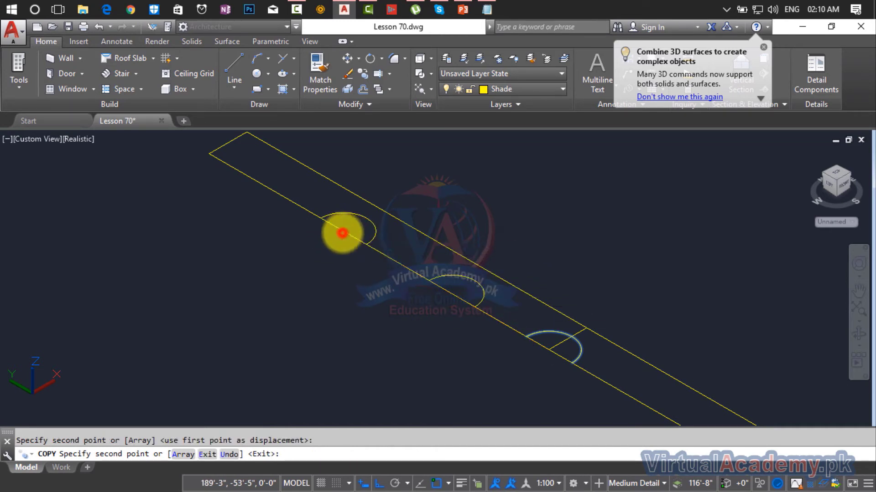
{"action": "left_click", "coordinate": [247, 172]}
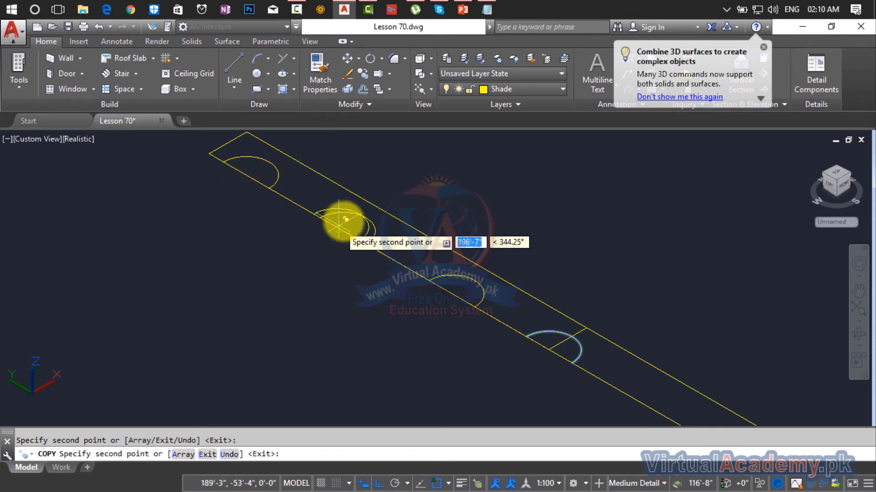
{"action": "key", "text": "Escape"}
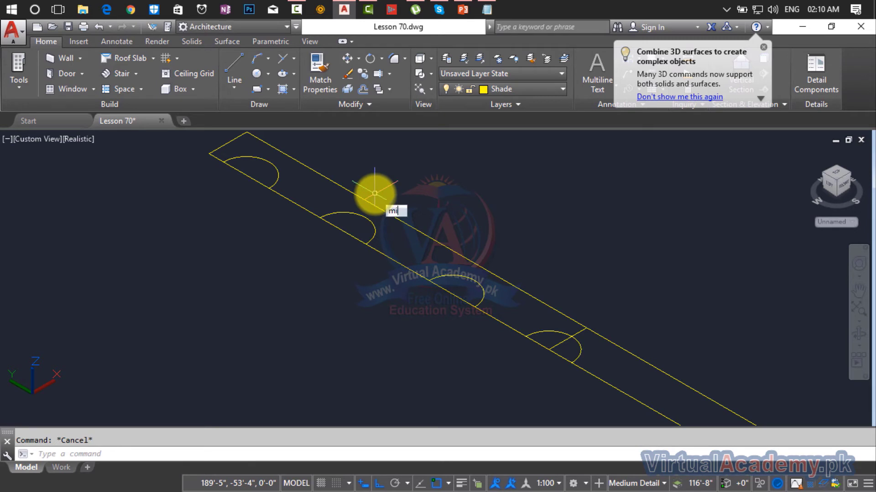
- Mirror the three copied arcs about the strip's cross line, keeping the originals
{"action": "type", "text": "mi"}
{"action": "key", "text": "Return"}
{"action": "left_click", "coordinate": [360, 214]}
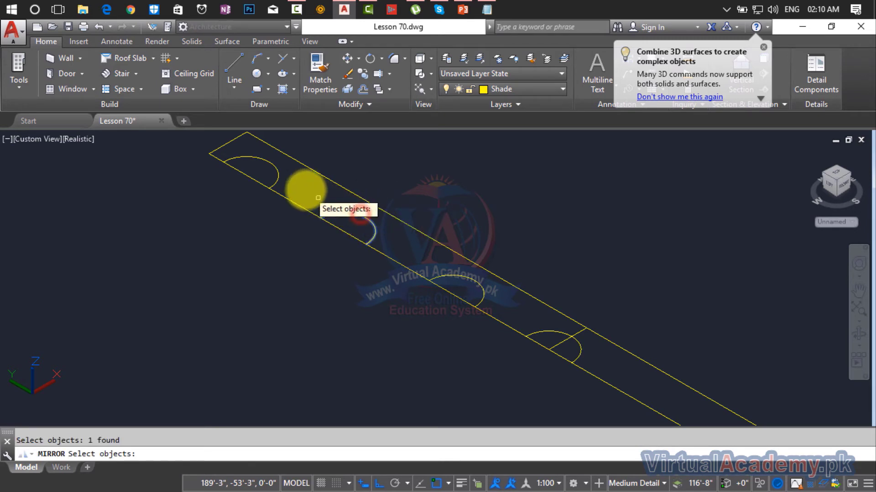
{"action": "left_click", "coordinate": [280, 172]}
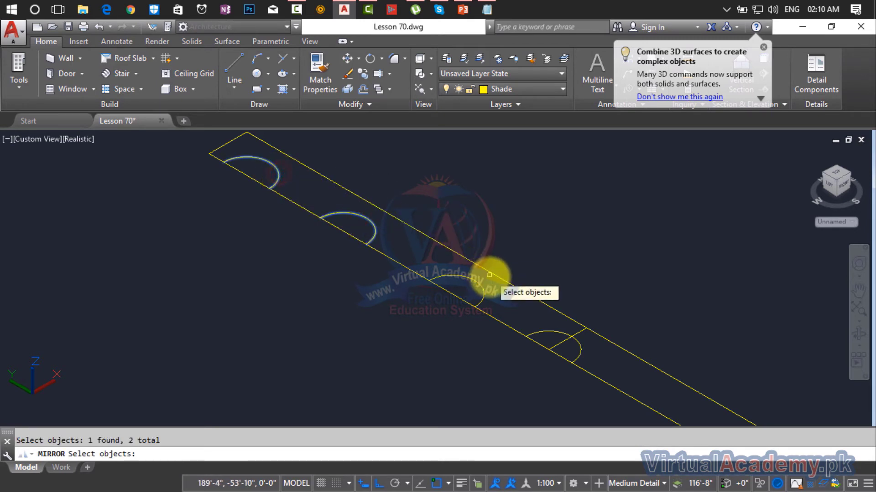
{"action": "left_click", "coordinate": [481, 292]}
{"action": "key", "text": "Return"}
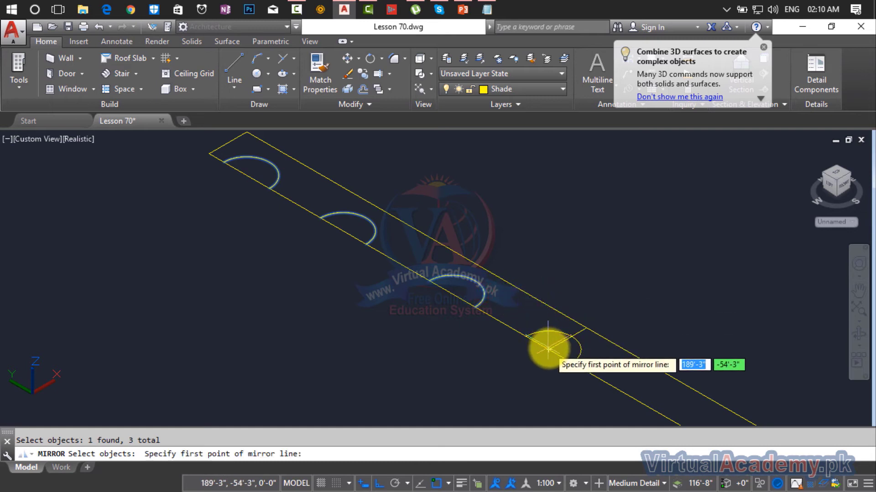
{"action": "left_click", "coordinate": [549, 349]}
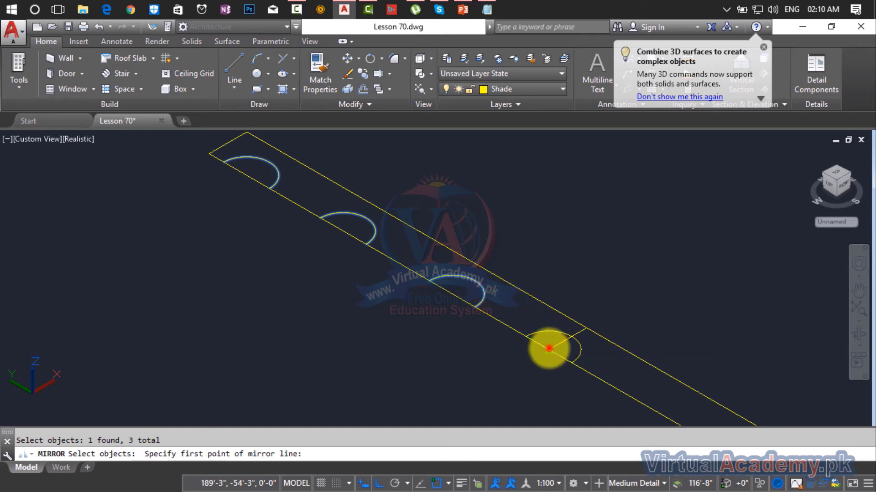
{"action": "left_click", "coordinate": [633, 294]}
{"action": "key", "text": "Return"}
{"action": "scroll", "coordinate": [633, 294], "scroll_direction": "down", "scroll_amount": 3}
{"action": "key", "text": "Return"}
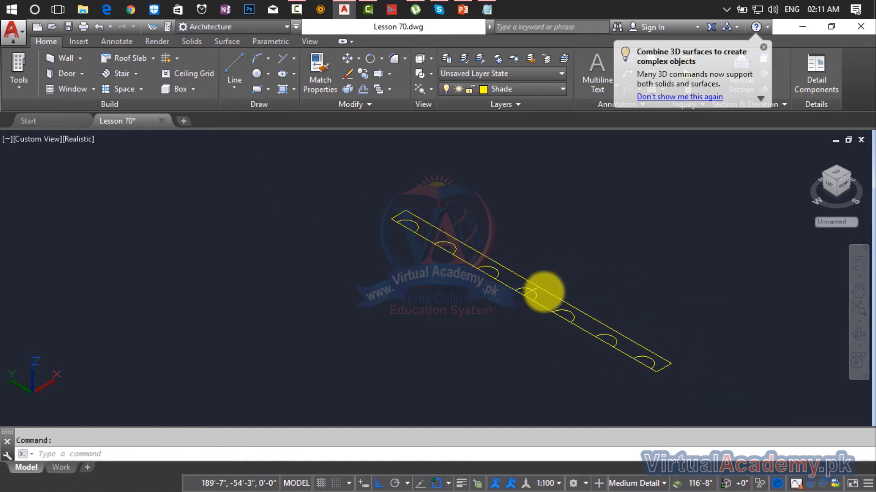
- Delete the cross line and trim the lower long side inside the central arc and the two adjacent arcs toward the upper-left end
{"action": "scroll", "coordinate": [538, 290], "scroll_direction": "up", "scroll_amount": 4}
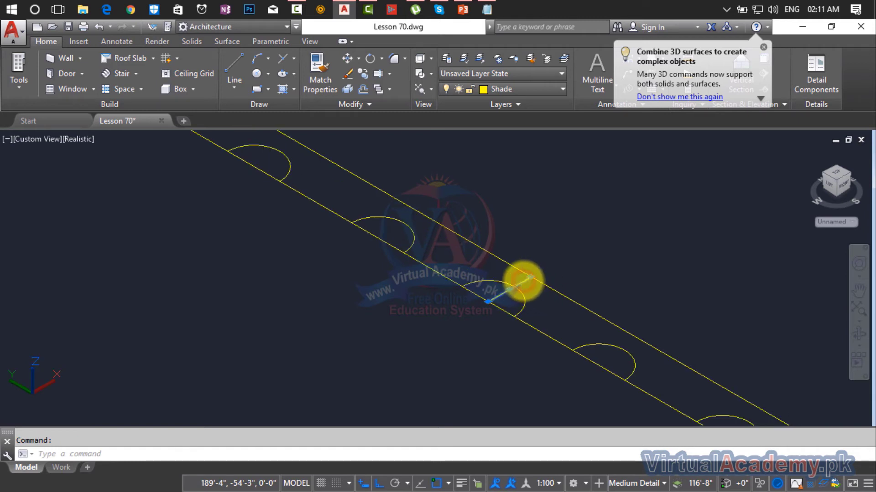
{"action": "key", "text": "Return"}
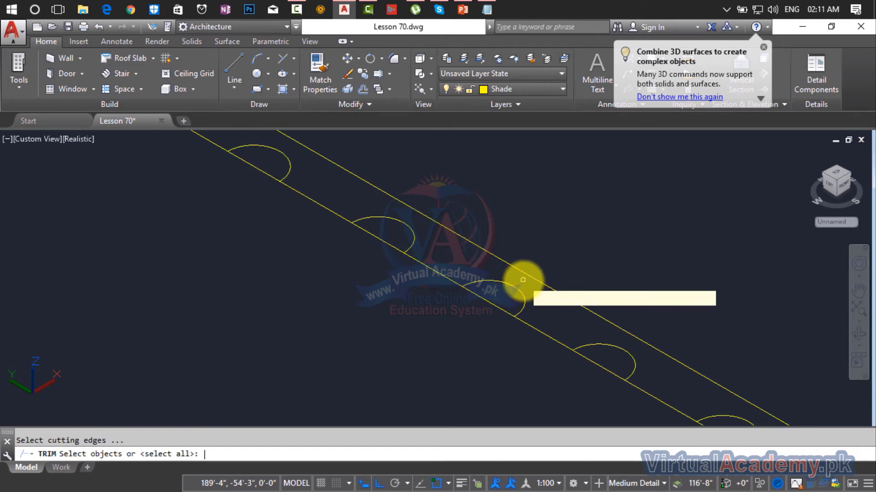
{"action": "key", "text": "Return"}
{"action": "left_click", "coordinate": [504, 300]}
{"action": "left_click", "coordinate": [487, 317]}
{"action": "left_click", "coordinate": [368, 254]}
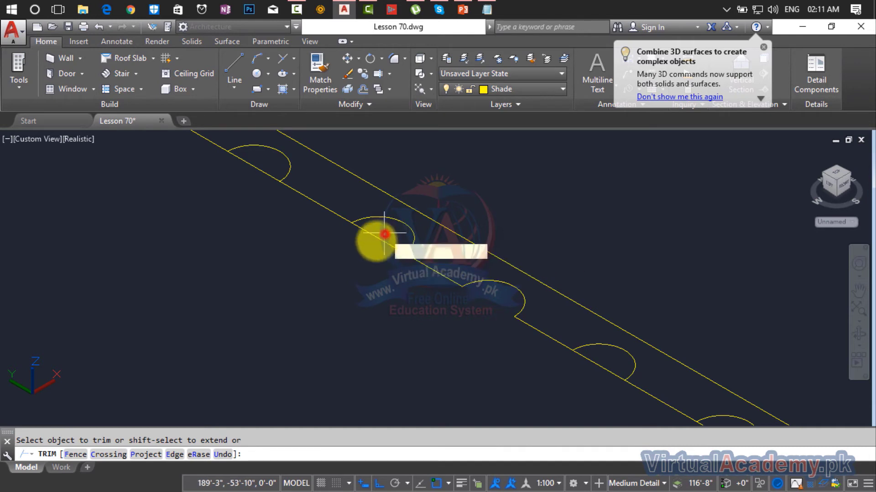
{"action": "left_click", "coordinate": [261, 234]}
{"action": "left_click", "coordinate": [266, 170]}
{"action": "left_click", "coordinate": [252, 185]}
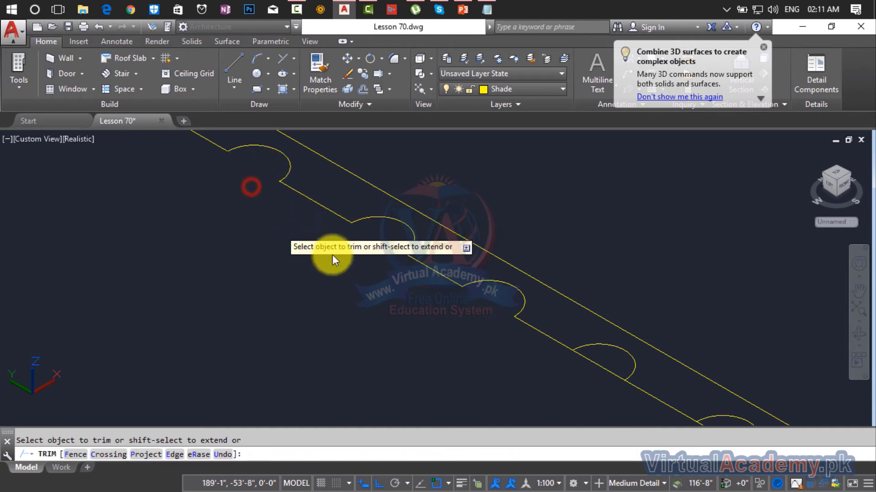
- Trim the segment of the long side inside the arc nearest the strip's upper-left end
{"action": "scroll", "coordinate": [293, 198], "scroll_direction": "down", "scroll_amount": 5}
{"action": "scroll", "coordinate": [335, 256], "scroll_direction": "up", "scroll_amount": 1}
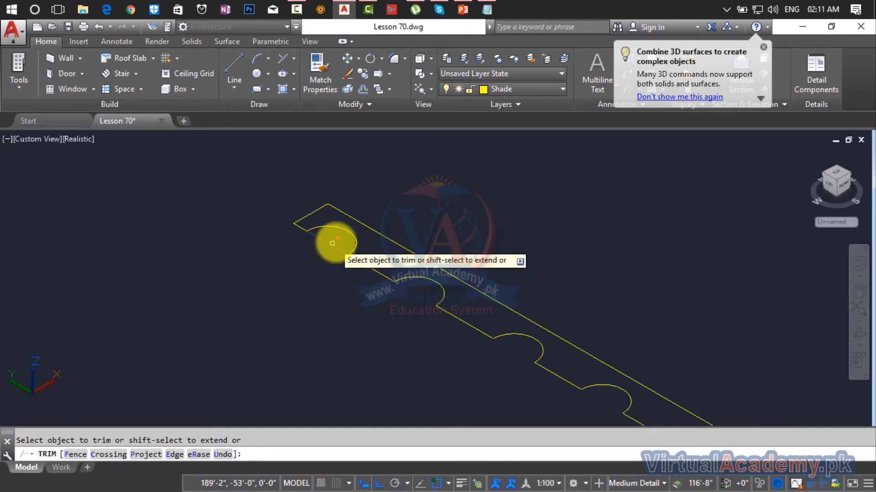
{"action": "left_click", "coordinate": [322, 240]}
{"action": "left_click", "coordinate": [327, 256]}
- Trim the long side inside the three mirrored arcs toward the strip's lower-right end
{"action": "scroll", "coordinate": [401, 313], "scroll_direction": "down", "scroll_amount": 1}
{"action": "middle_click_drag", "start_coordinate": [401, 313], "coordinate": [363, 256]}
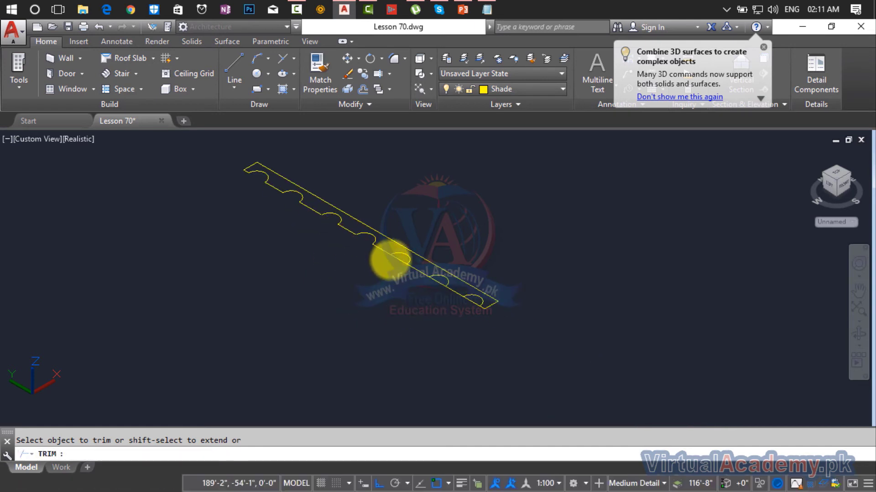
{"action": "scroll", "coordinate": [397, 258], "scroll_direction": "up", "scroll_amount": 3}
{"action": "left_click", "coordinate": [406, 250]}
{"action": "left_click", "coordinate": [387, 275]}
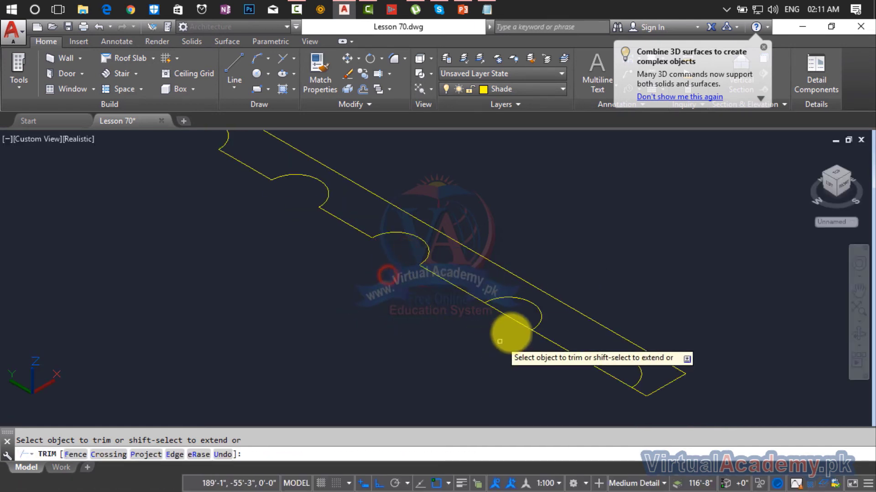
{"action": "left_click", "coordinate": [514, 311]}
{"action": "left_click", "coordinate": [509, 331]}
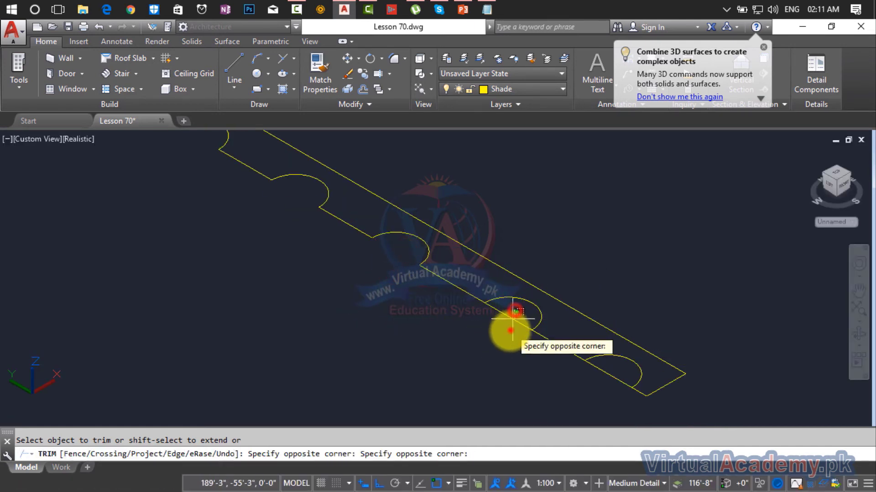
{"action": "left_click", "coordinate": [604, 366]}
{"action": "left_click", "coordinate": [581, 401]}
{"action": "key", "text": "Escape"}
- Create a closed polyline boundary from a point inside the scalloped strip profile
{"action": "scroll", "coordinate": [491, 319], "scroll_direction": "down", "scroll_amount": 4}
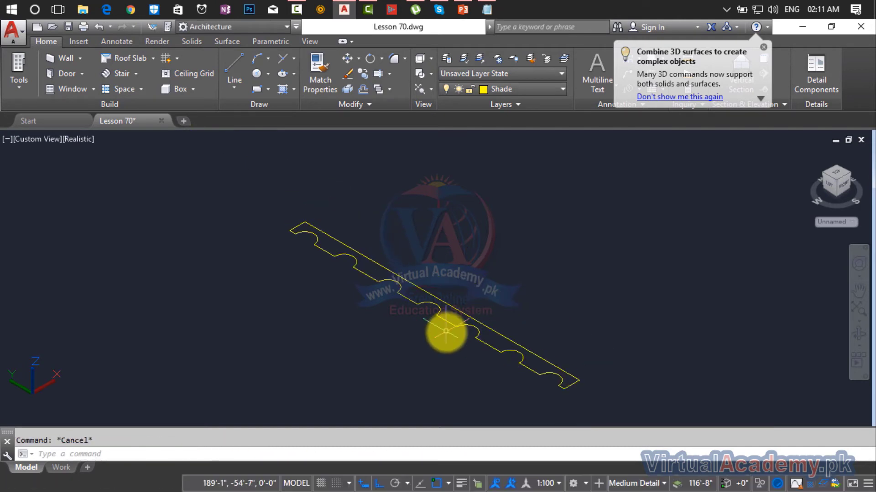
{"action": "type", "text": "bo"}
{"action": "key", "text": "Return"}
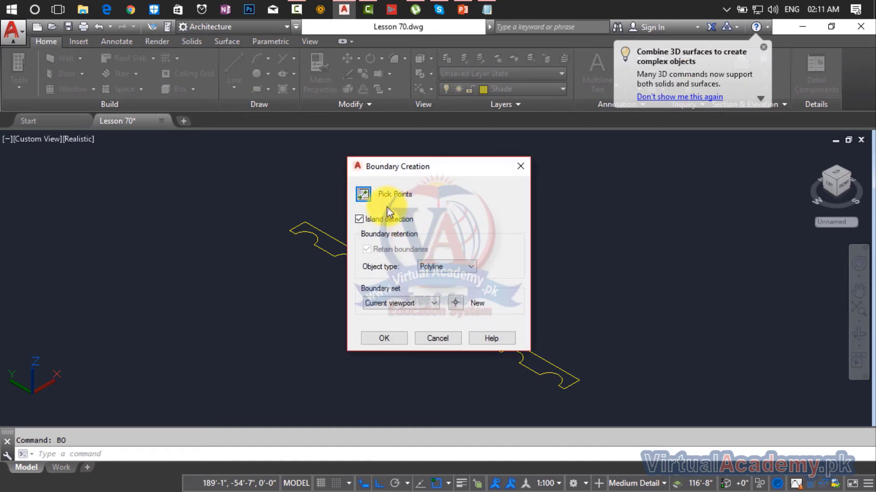
{"action": "left_click", "coordinate": [364, 195]}
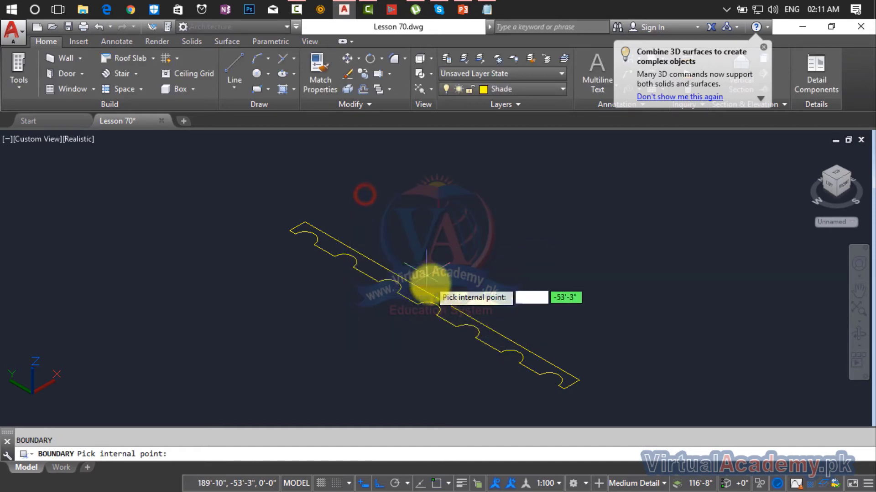
{"action": "left_click", "coordinate": [415, 290]}
{"action": "key", "text": "Return"}
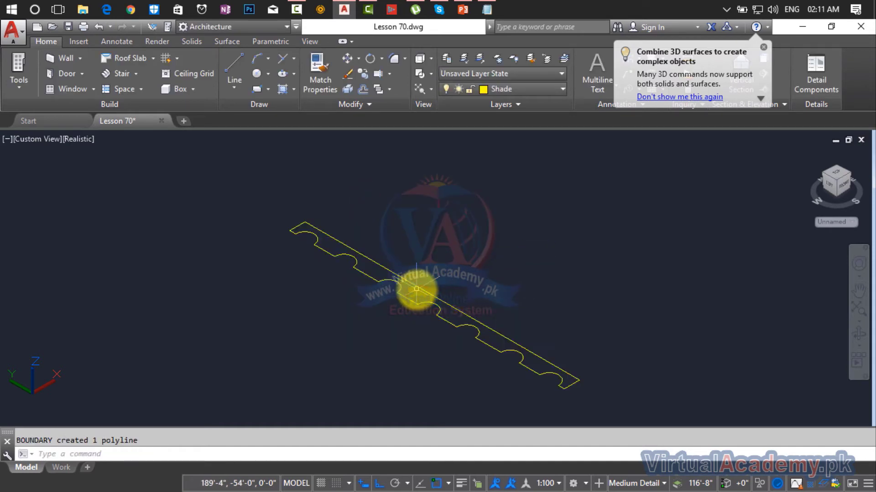
{"action": "key", "text": "Escape"}
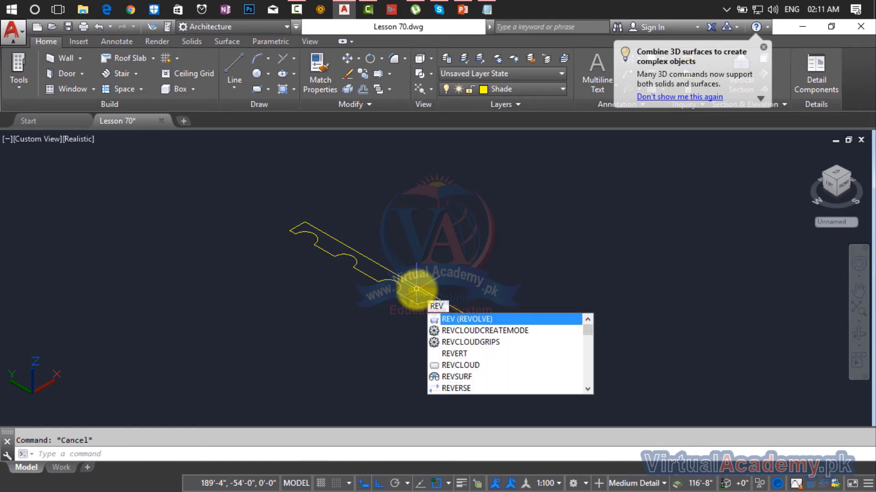
- Revolve the scalloped profile 360 degrees around its straight long side, from one endpoint to the other
{"action": "key", "text": "Return"}
{"action": "left_click", "coordinate": [562, 244]}
{"action": "left_click", "coordinate": [344, 343]}
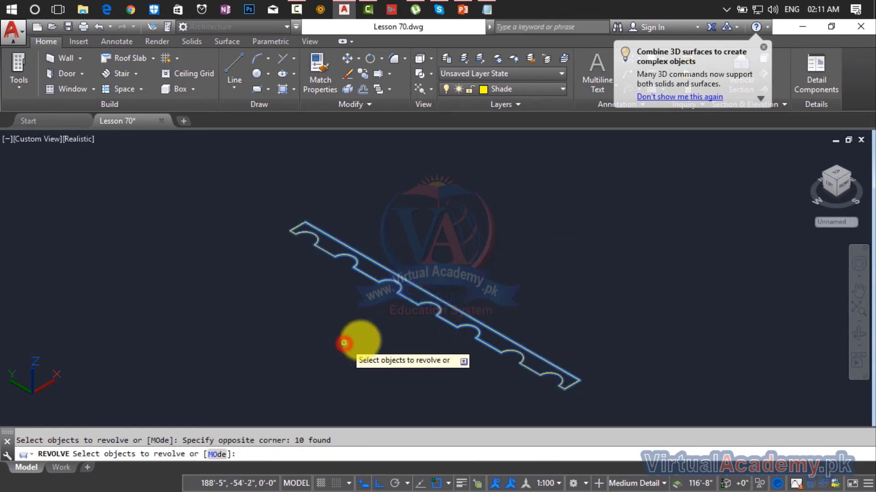
{"action": "key", "text": "Return"}
{"action": "left_click", "coordinate": [306, 223]}
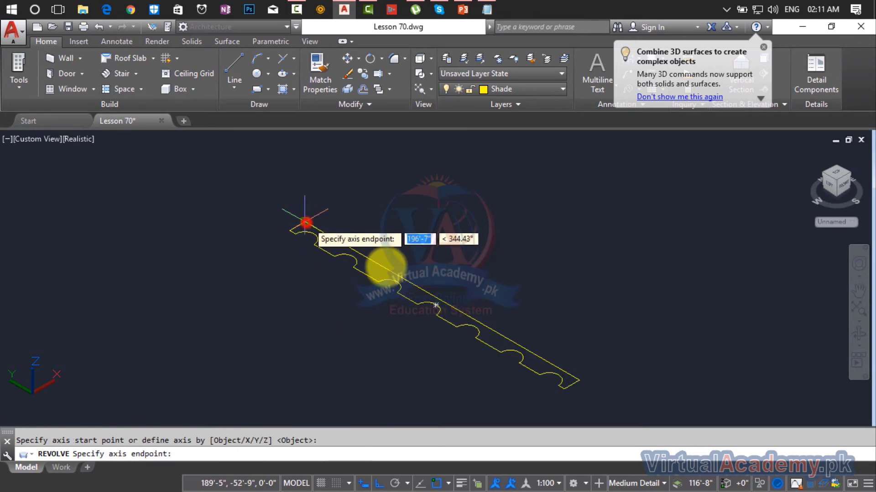
{"action": "left_click", "coordinate": [578, 378]}
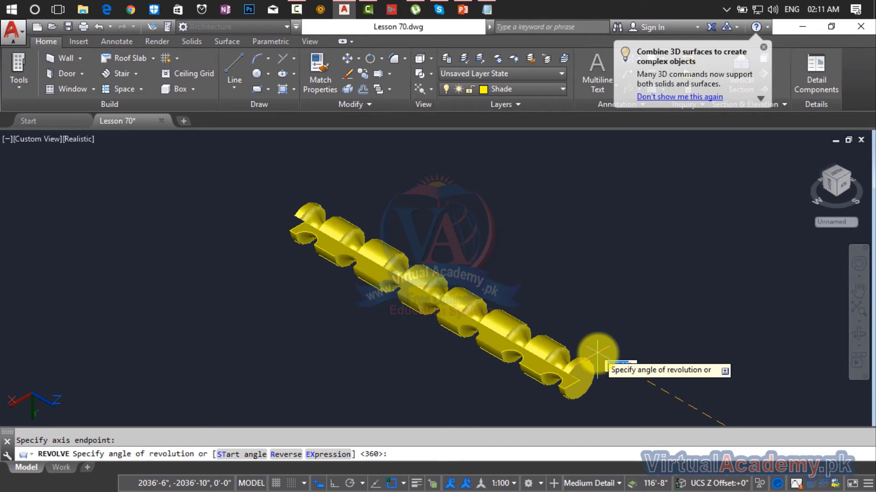
{"action": "key", "text": "Return"}
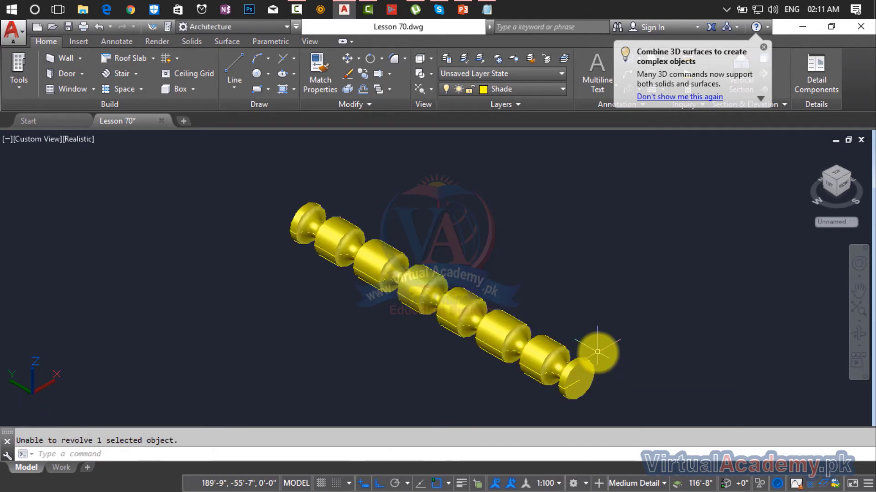
{"action": "key", "text": "Return"}
{"action": "scroll", "coordinate": [597, 352], "scroll_direction": "down", "scroll_amount": 7}
{"action": "middle_click_drag", "start_coordinate": [598, 353], "coordinate": [567, 319]}
{"action": "key", "text": "Escape"}
{"action": "key", "text": "Escape"}
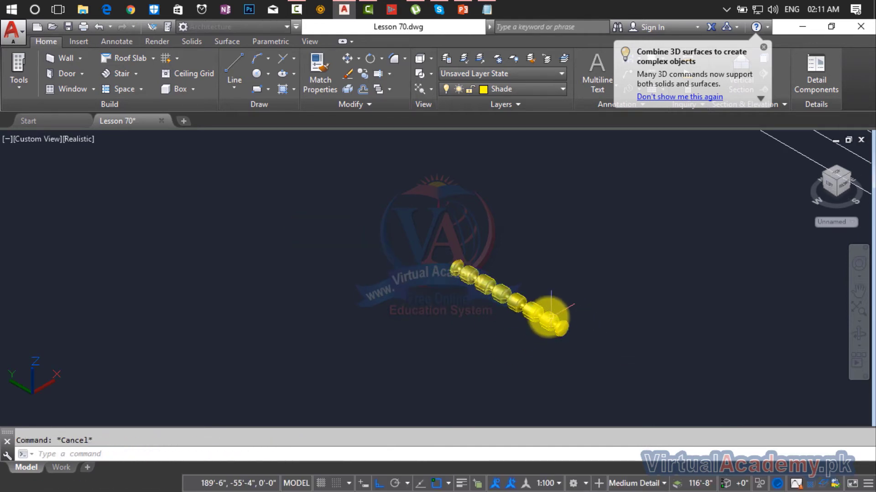
{"action": "scroll", "coordinate": [548, 316], "scroll_direction": "up", "scroll_amount": 8}
{"action": "scroll", "coordinate": [602, 269], "scroll_direction": "down", "scroll_amount": 5}
{"action": "left_click", "coordinate": [610, 270]}
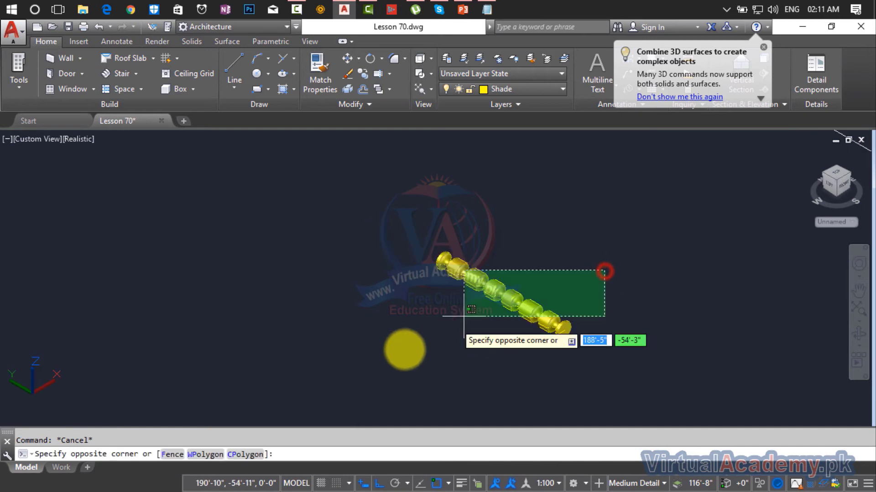
{"action": "left_click", "coordinate": [380, 364]}
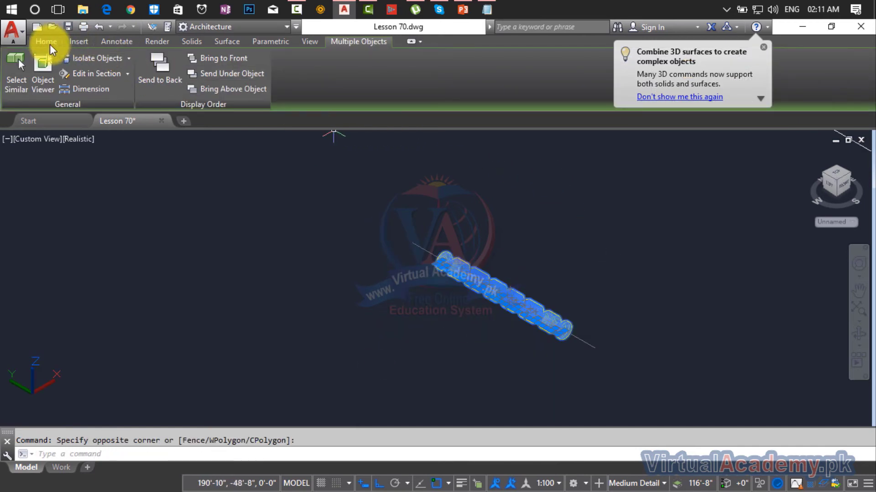
{"action": "left_click", "coordinate": [46, 41]}
{"action": "left_click", "coordinate": [523, 94]}
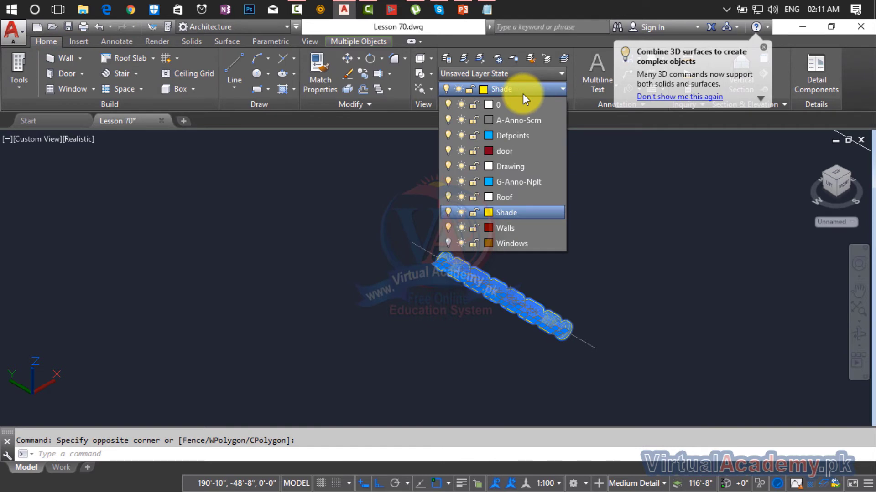
{"action": "left_click", "coordinate": [450, 59]}
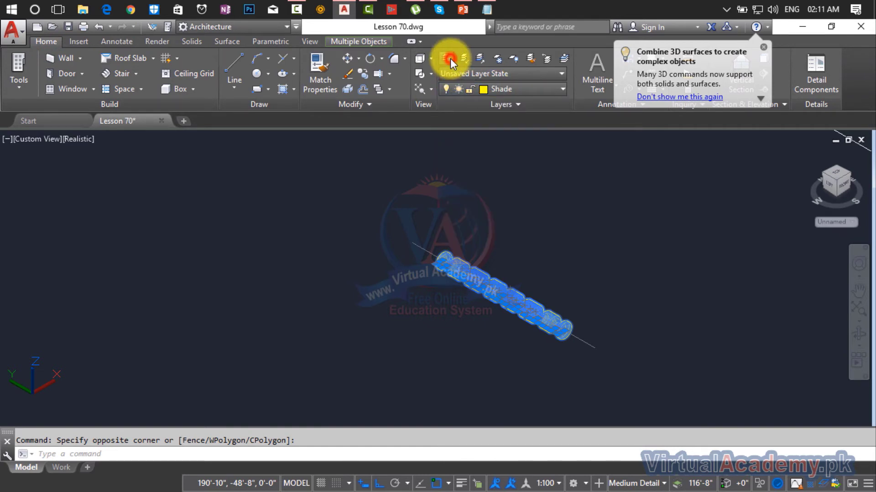
- Create a new layer named Railing and give it a dark green color, index 99
{"action": "left_click", "coordinate": [447, 59]}
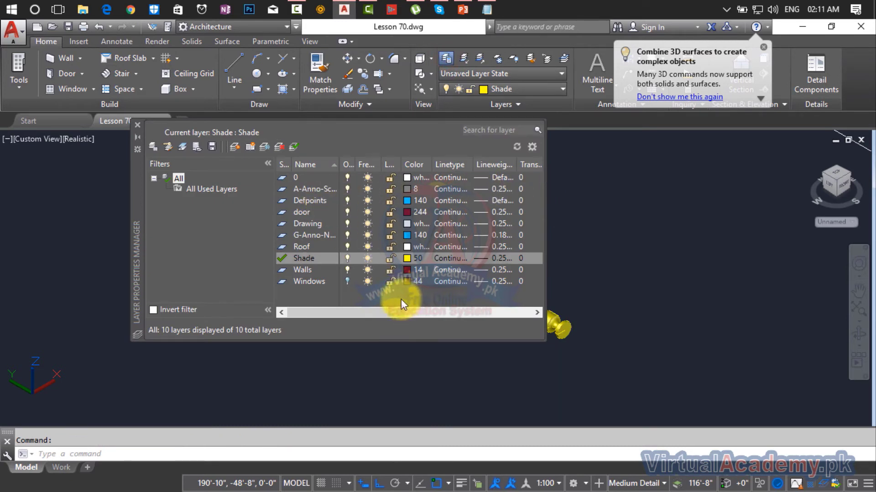
{"action": "left_click", "coordinate": [235, 147]}
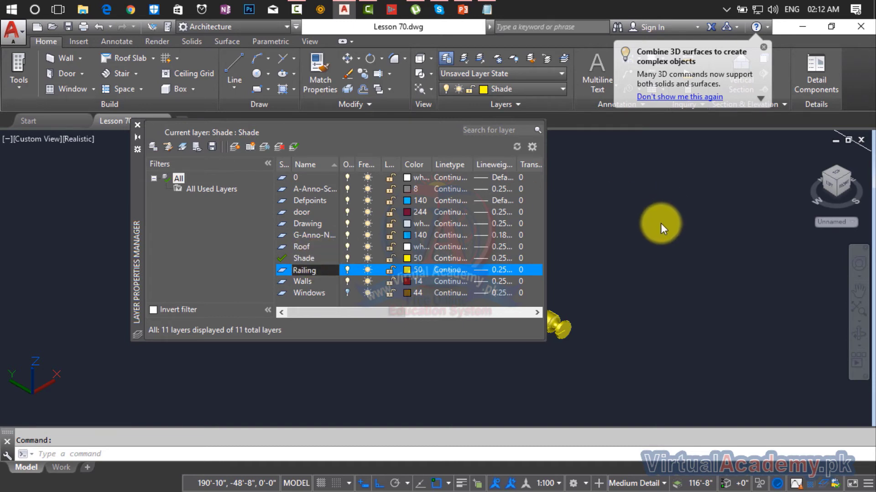
{"action": "left_click", "coordinate": [412, 269]}
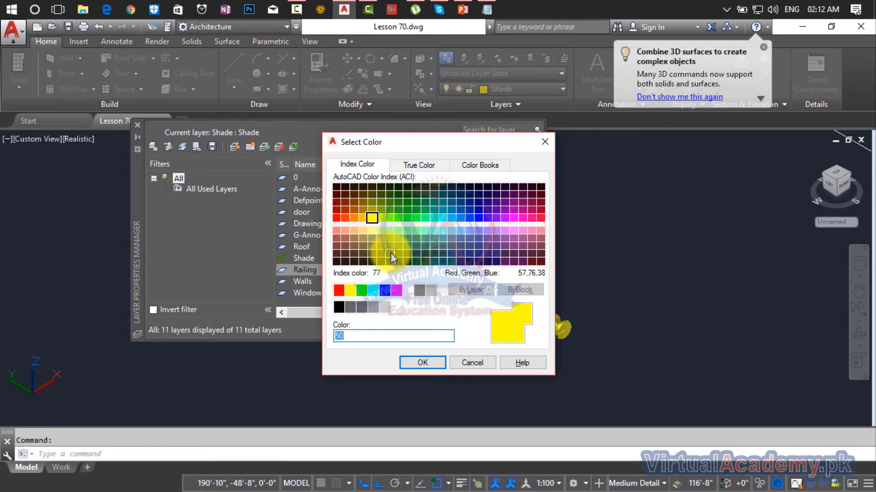
{"action": "left_click", "coordinate": [413, 262]}
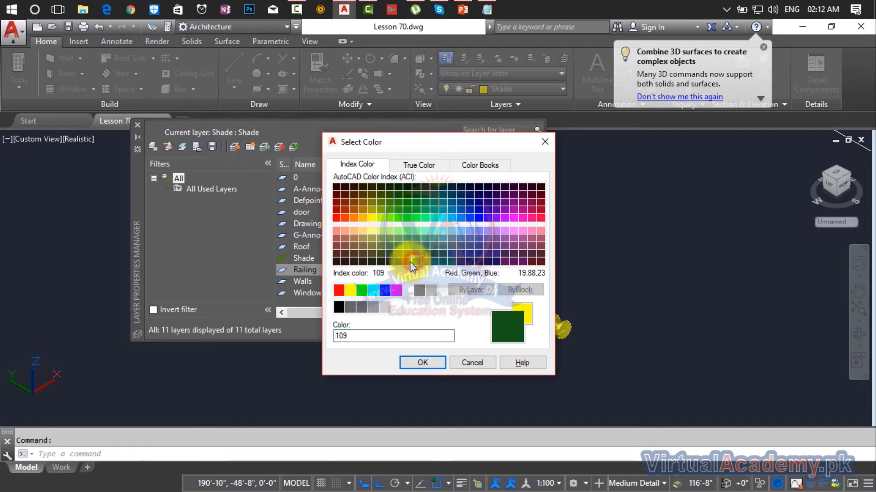
{"action": "left_click", "coordinate": [428, 362]}
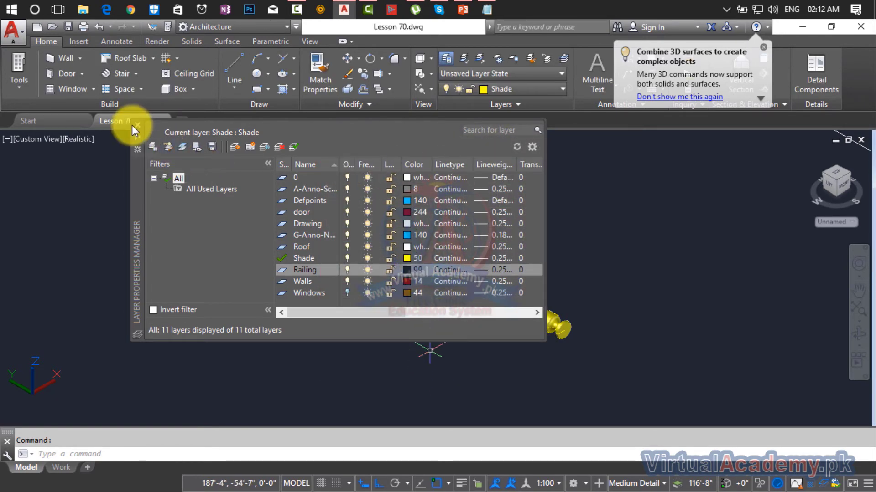
- Change the Railing layer's color to dark red, index 14, and close the layer manager
{"action": "left_click", "coordinate": [406, 269]}
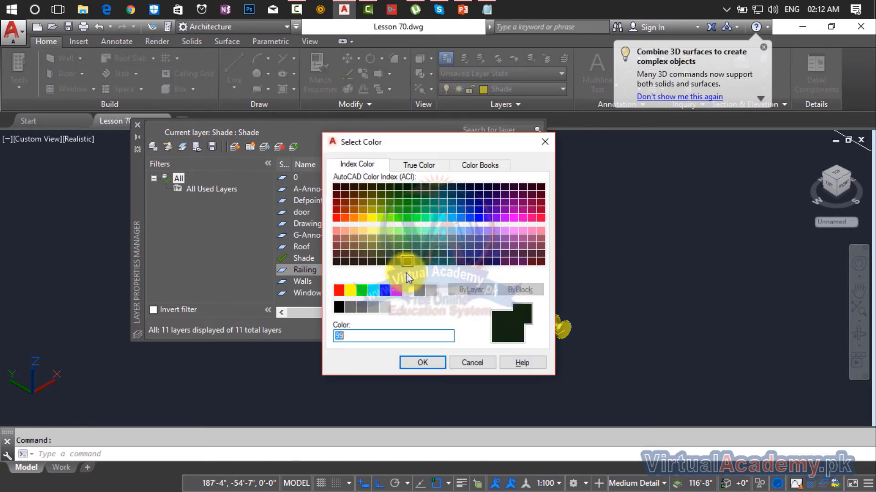
{"action": "left_click", "coordinate": [338, 203]}
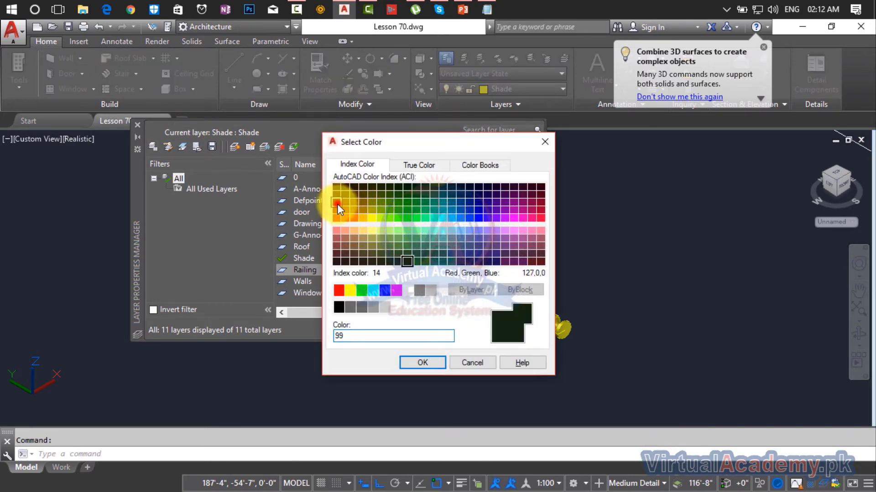
{"action": "left_click", "coordinate": [418, 363]}
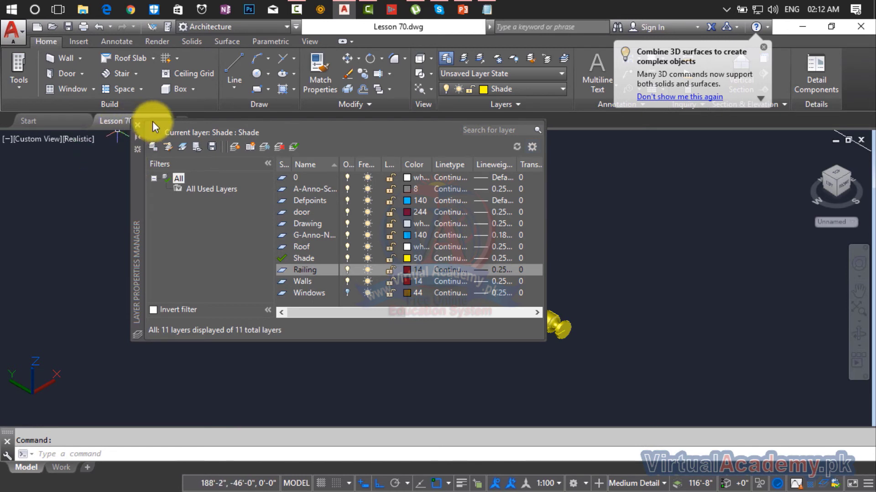
{"action": "left_click", "coordinate": [138, 124]}
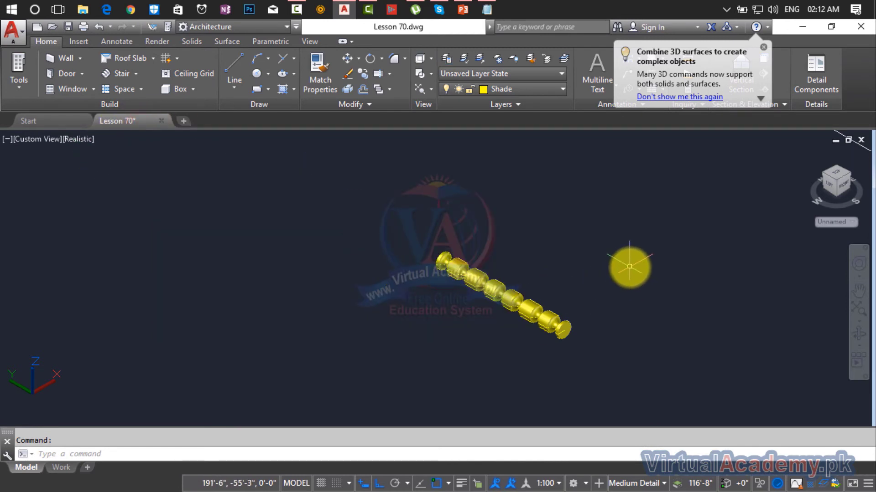
- Select the whole revolved baluster and assign it to the Railing layer
{"action": "key", "text": "Escape"}
{"action": "left_click", "coordinate": [665, 186]}
{"action": "left_click", "coordinate": [368, 367]}
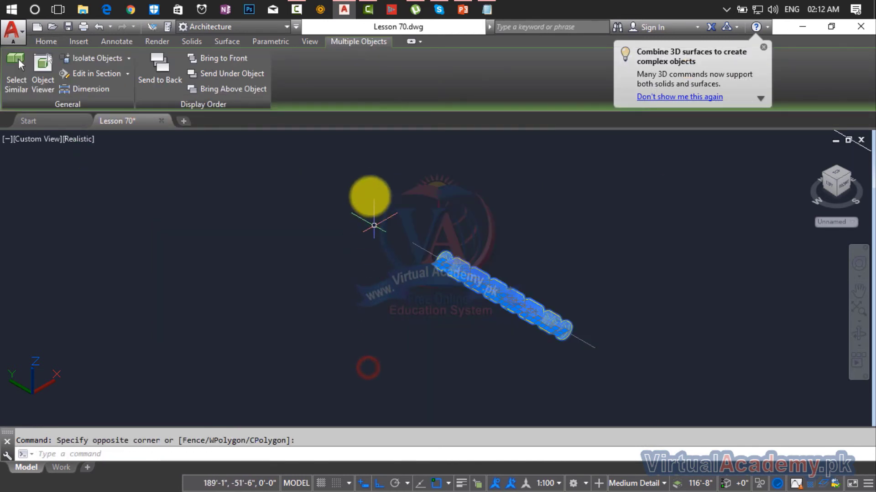
{"action": "left_click", "coordinate": [370, 190]}
{"action": "left_click", "coordinate": [600, 385]}
{"action": "left_click", "coordinate": [686, 212]}
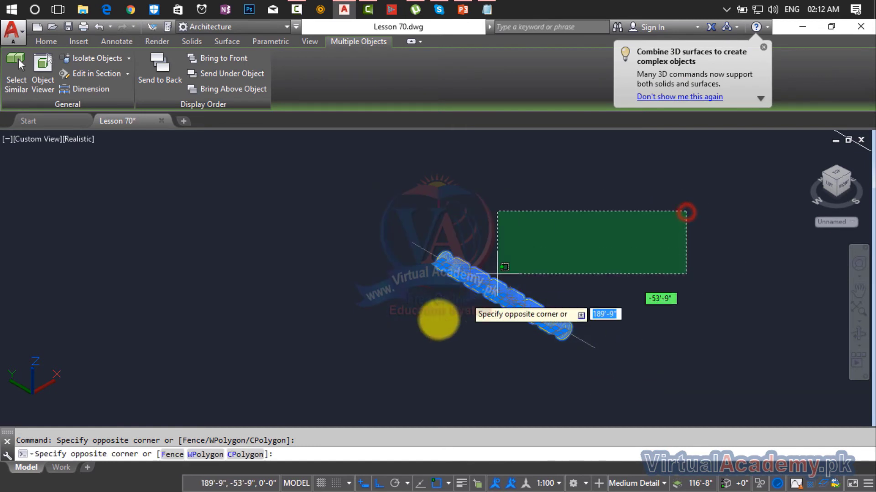
{"action": "left_click", "coordinate": [387, 352]}
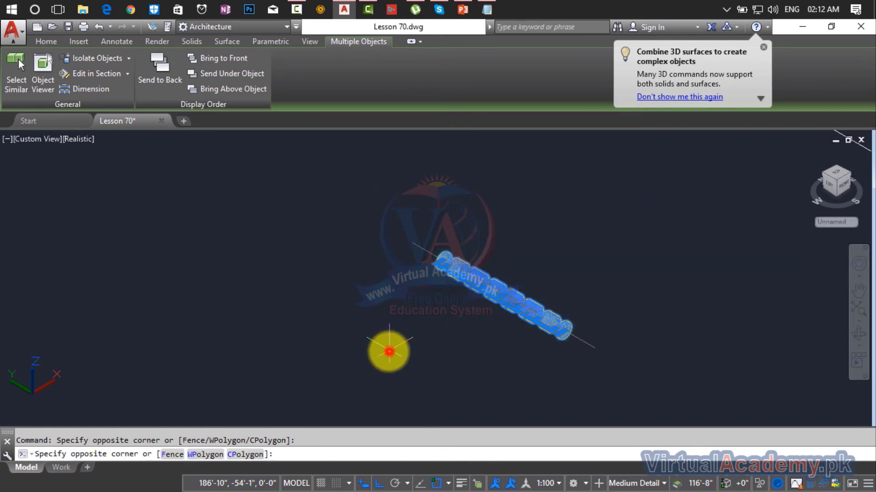
{"action": "left_click", "coordinate": [45, 40]}
{"action": "left_click", "coordinate": [522, 91]}
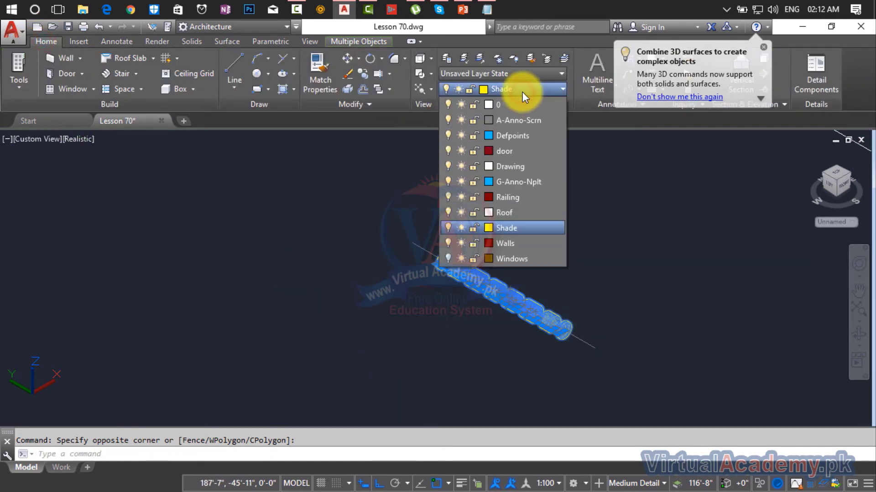
{"action": "left_click", "coordinate": [519, 199]}
{"action": "key", "text": "Escape"}
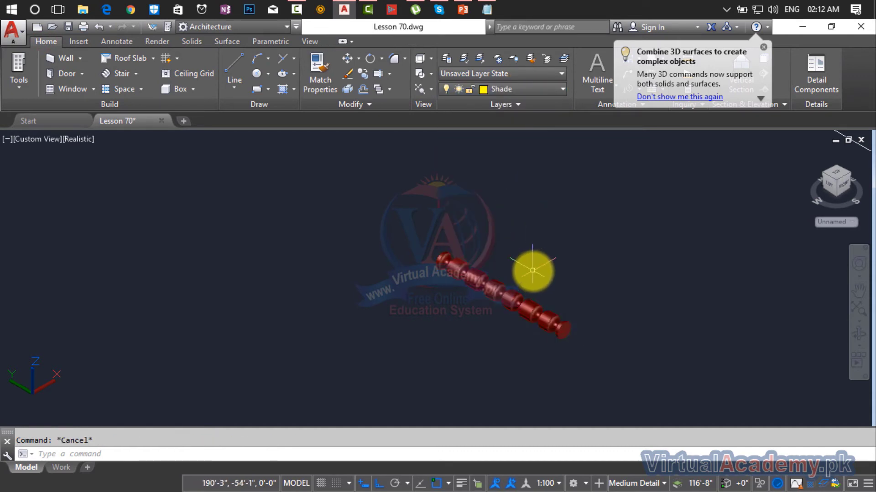
- Stand the baluster upright with a 90-degree 3D rotation about an axis through its near end, parallel to X
{"action": "type", "text": "rot"}
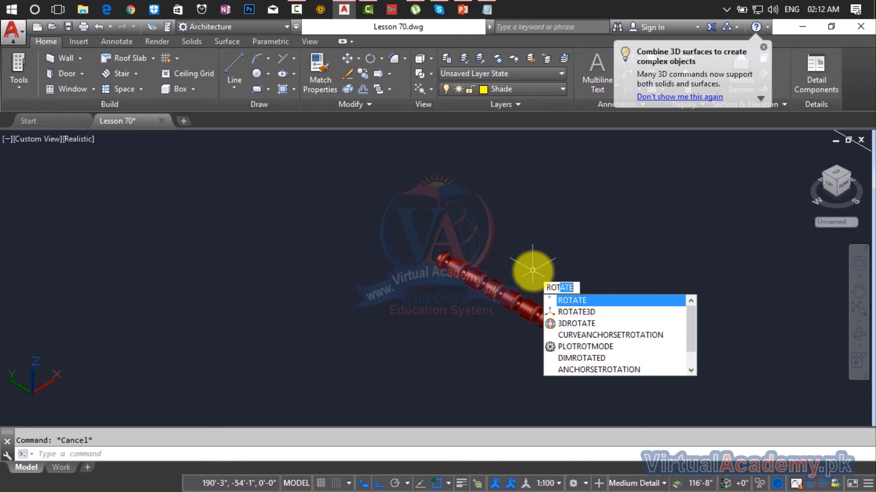
{"action": "left_click", "coordinate": [567, 312]}
{"action": "left_click", "coordinate": [623, 211]}
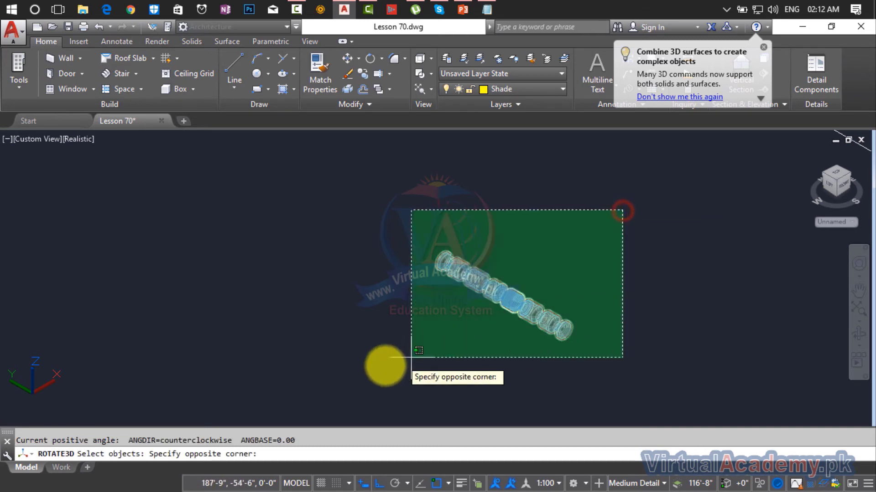
{"action": "left_click", "coordinate": [382, 363]}
{"action": "key", "text": "Return"}
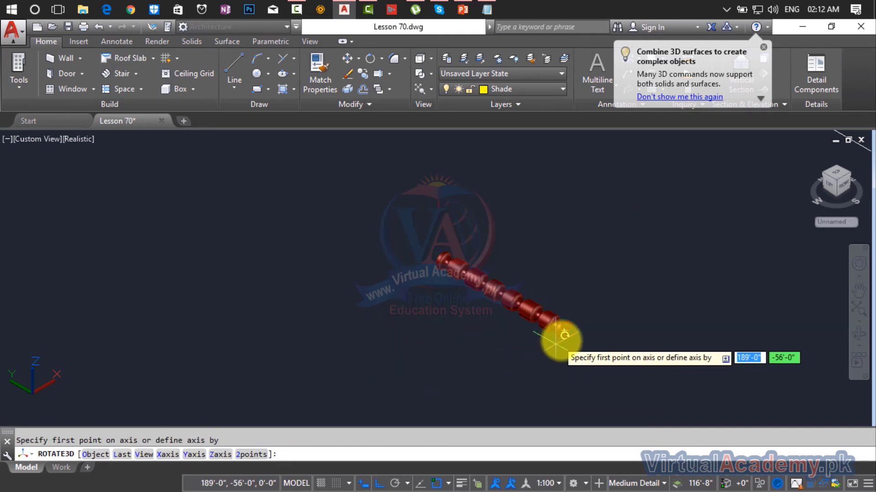
{"action": "left_click", "coordinate": [567, 329]}
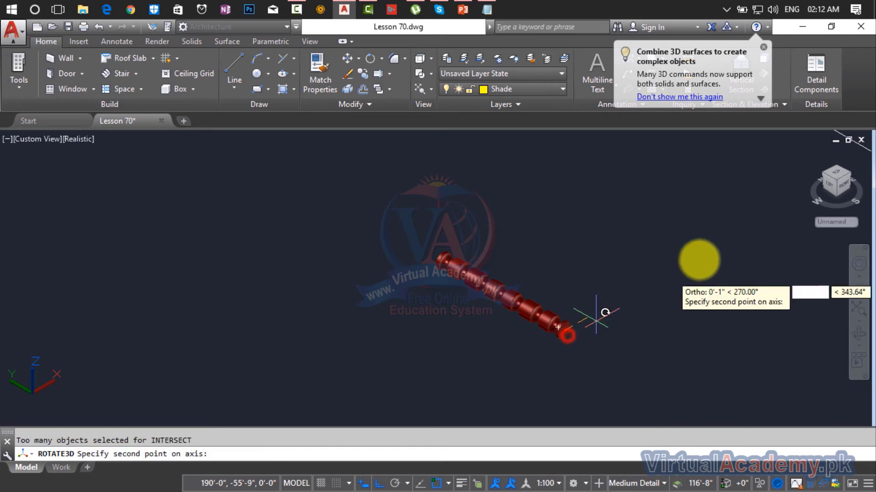
{"action": "left_click", "coordinate": [739, 236]}
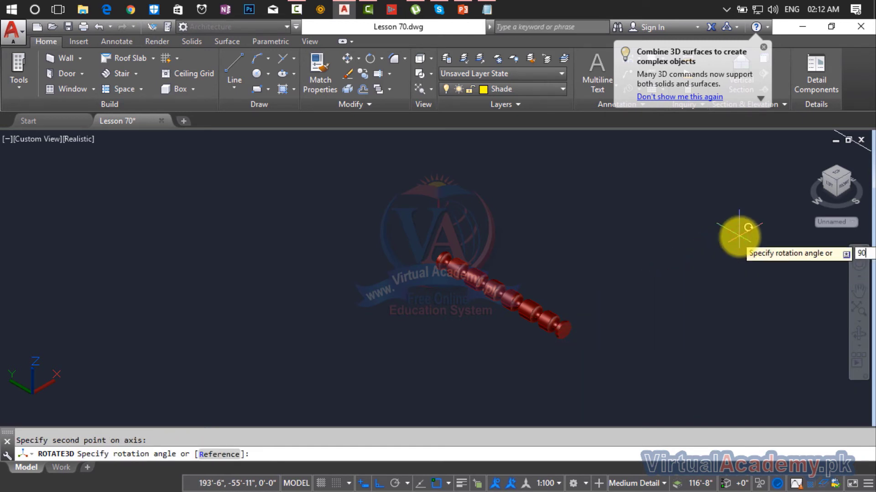
{"action": "type", "text": "90"}
{"action": "key", "text": "Return"}
{"action": "scroll", "coordinate": [593, 291], "scroll_direction": "down", "scroll_amount": 3}
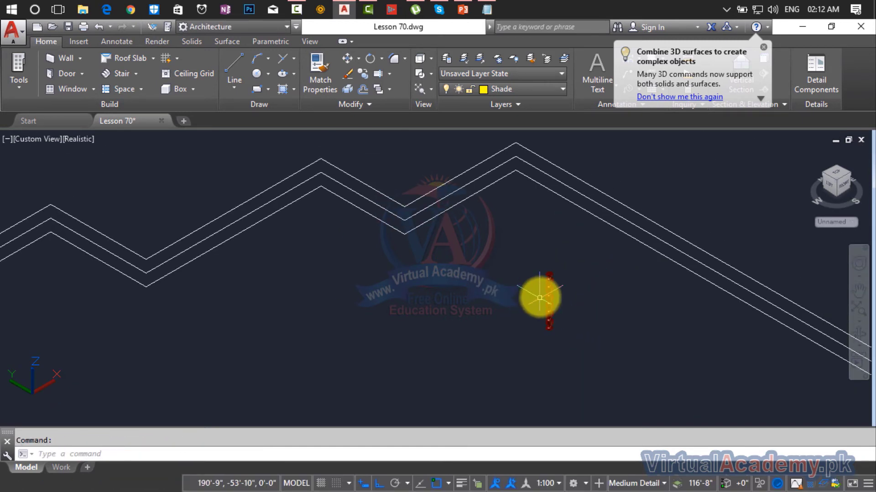
{"action": "scroll", "coordinate": [540, 298], "scroll_direction": "up", "scroll_amount": 3}
{"action": "key", "text": "Escape"}
{"action": "key", "text": "Return"}
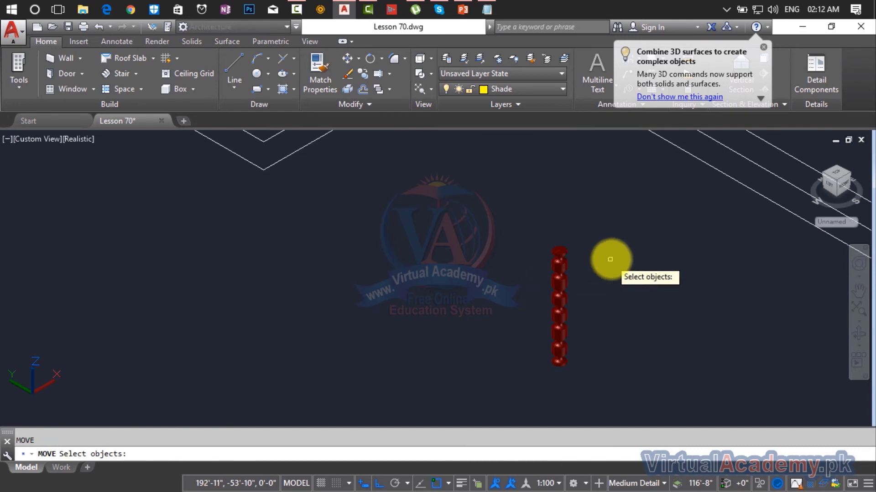
{"action": "key", "text": "Escape"}
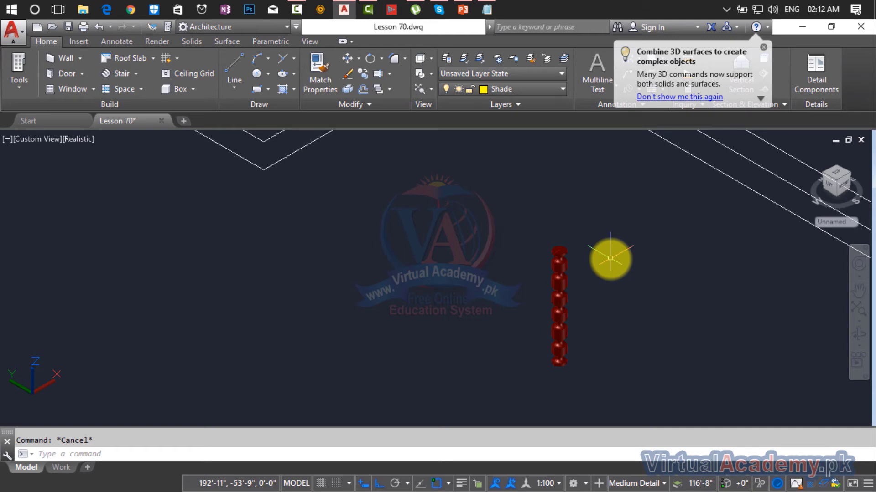
- Try to define all the baluster's objects as a block named abc with its base point at the baluster's foot
{"action": "type", "text": "B"}
{"action": "key", "text": "Return"}
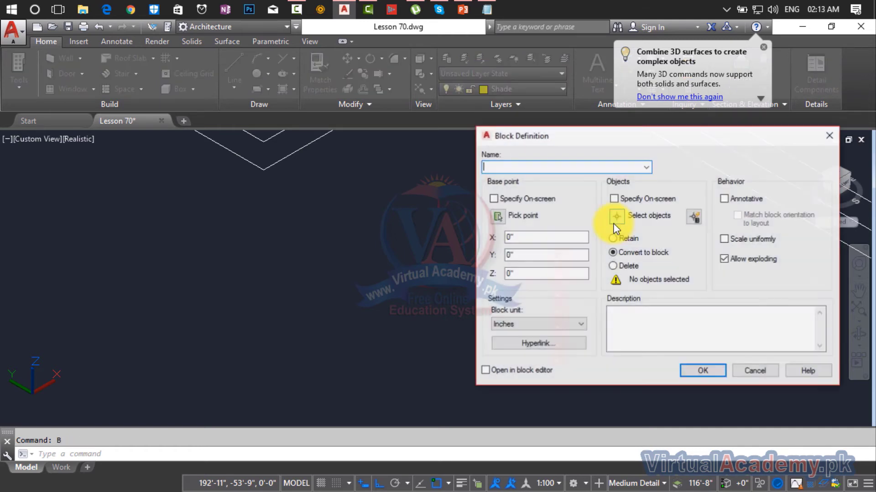
{"action": "type", "text": "abc"}
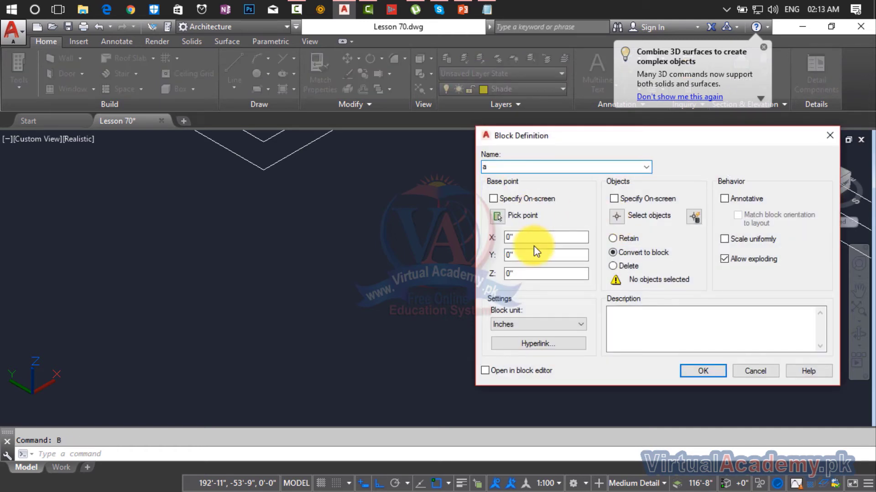
{"action": "left_click", "coordinate": [619, 217]}
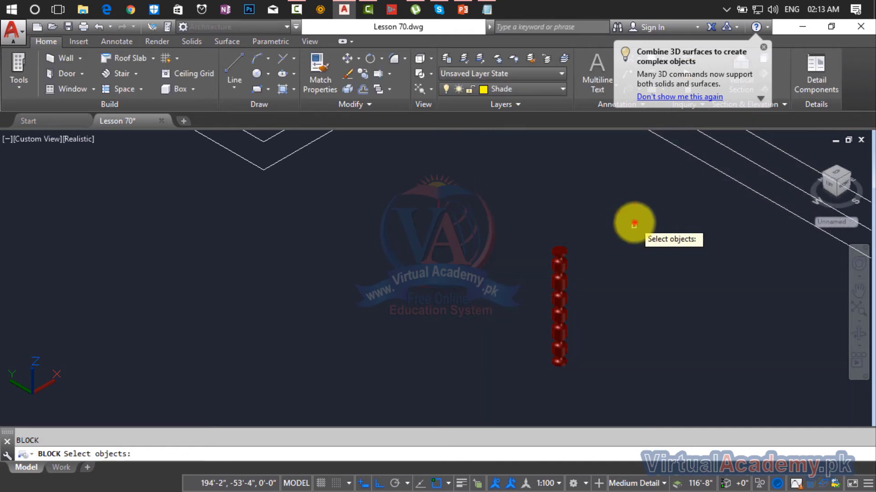
{"action": "left_click", "coordinate": [631, 221]}
{"action": "left_click", "coordinate": [518, 383]}
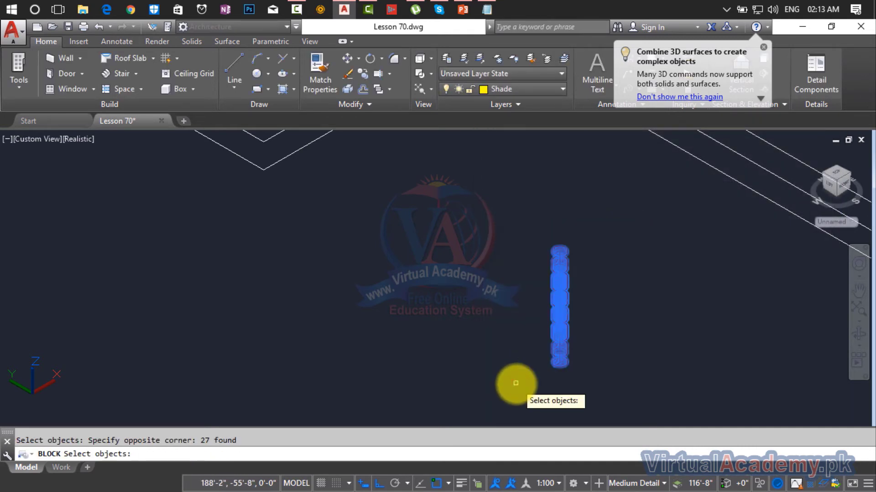
{"action": "key", "text": "Return"}
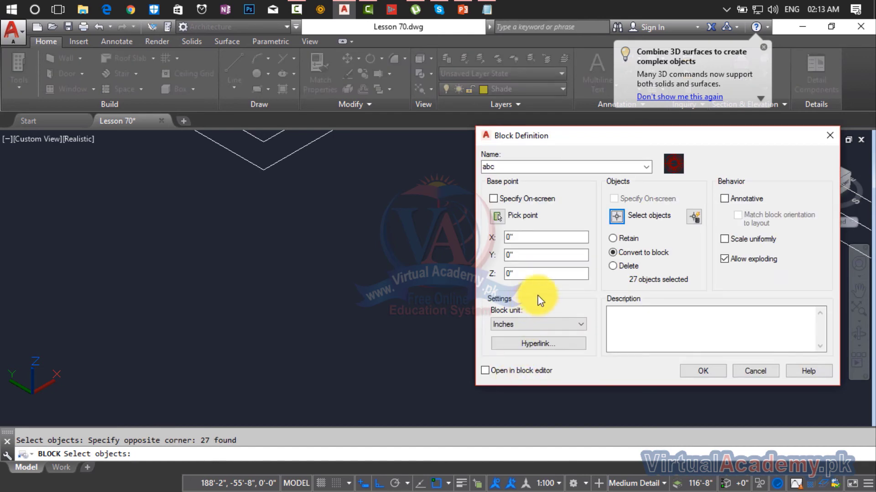
{"action": "left_click", "coordinate": [497, 218]}
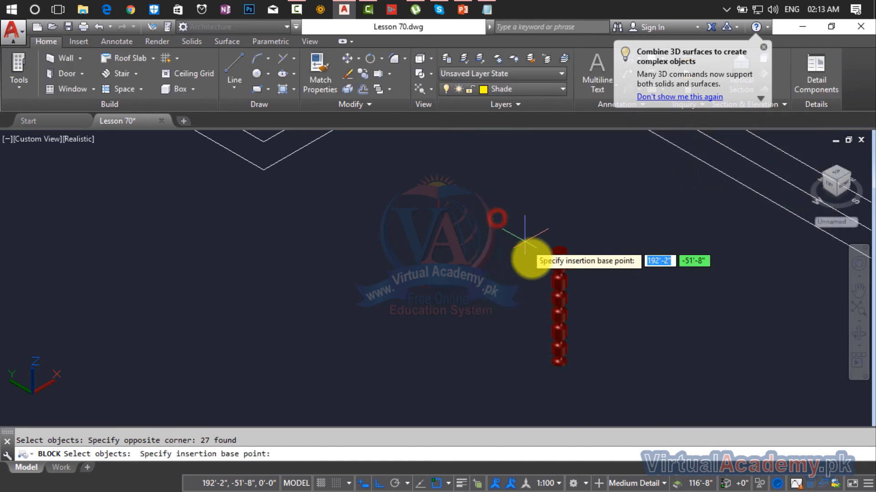
{"action": "scroll", "coordinate": [553, 365], "scroll_direction": "up", "scroll_amount": 5}
{"action": "middle_click_drag", "start_coordinate": [552, 366], "coordinate": [547, 262]}
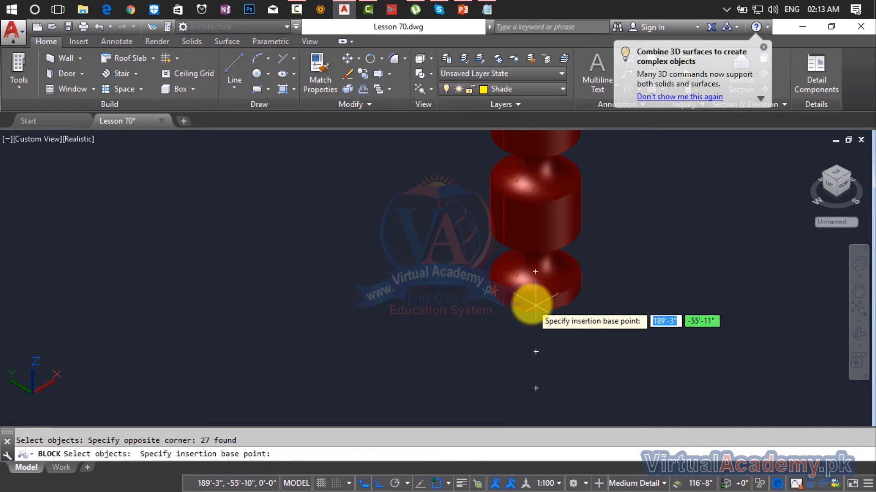
{"action": "scroll", "coordinate": [541, 314], "scroll_direction": "up", "scroll_amount": 3}
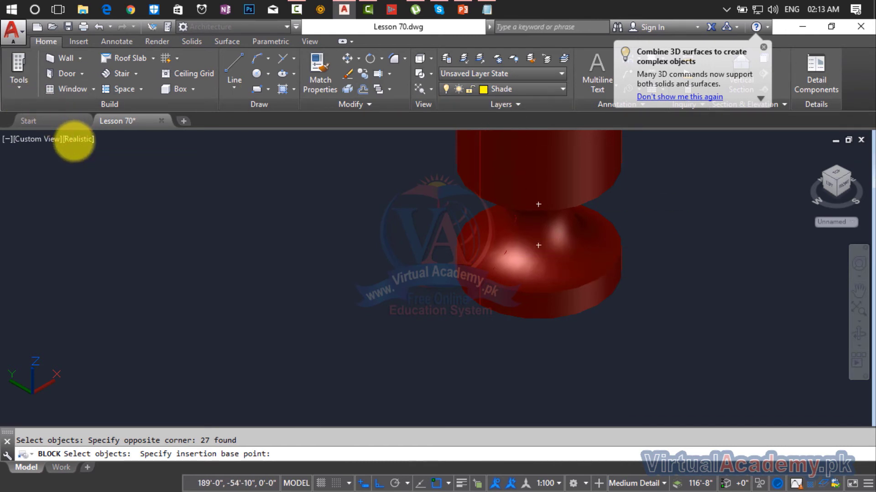
{"action": "key", "text": "Escape"}
- Abandon the pending block definition and switch the viewport's visual style to 2D Wireframe
{"action": "left_click", "coordinate": [75, 139]}
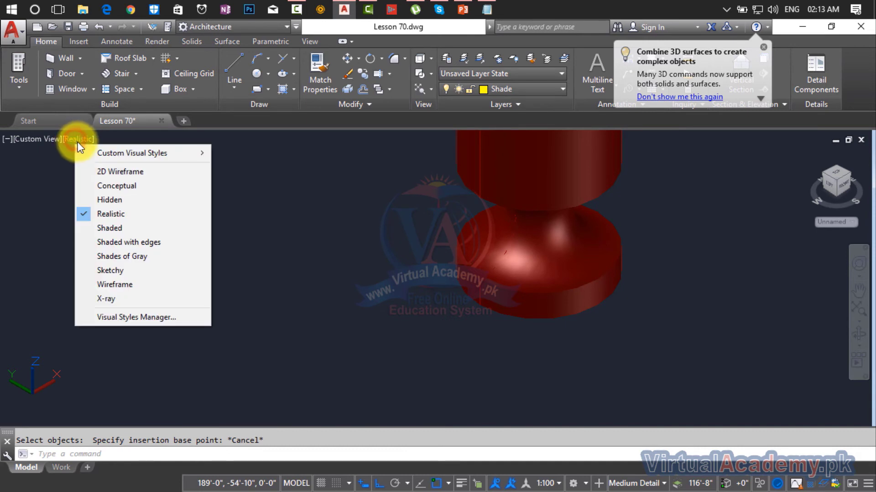
{"action": "left_click", "coordinate": [99, 172]}
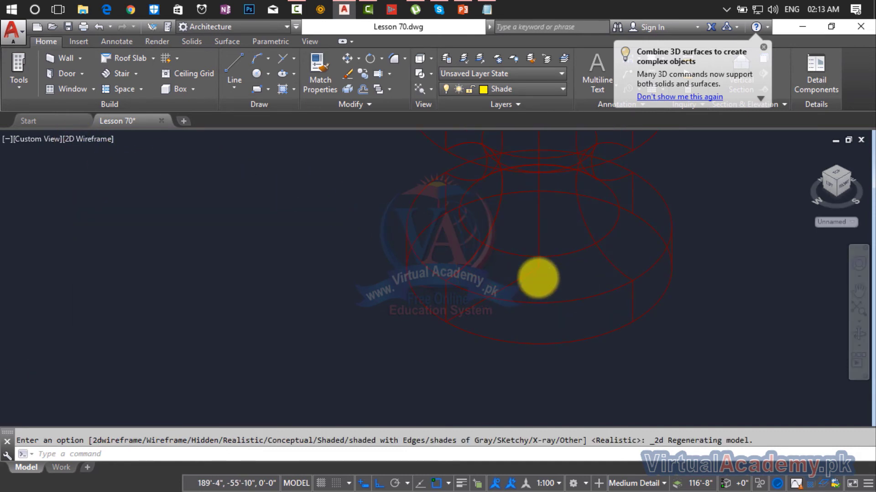
{"action": "scroll", "coordinate": [538, 278], "scroll_direction": "up", "scroll_amount": 3}
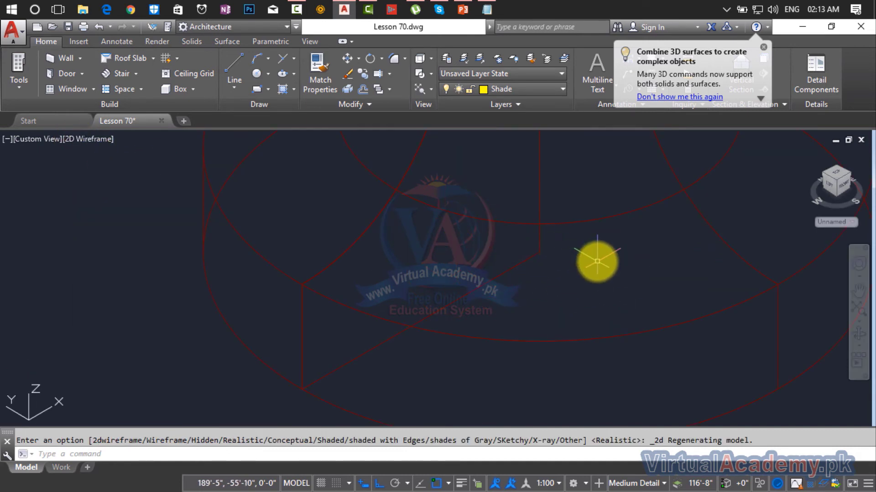
{"action": "key", "text": "Escape"}
{"action": "scroll", "coordinate": [508, 305], "scroll_direction": "down", "scroll_amount": 3}
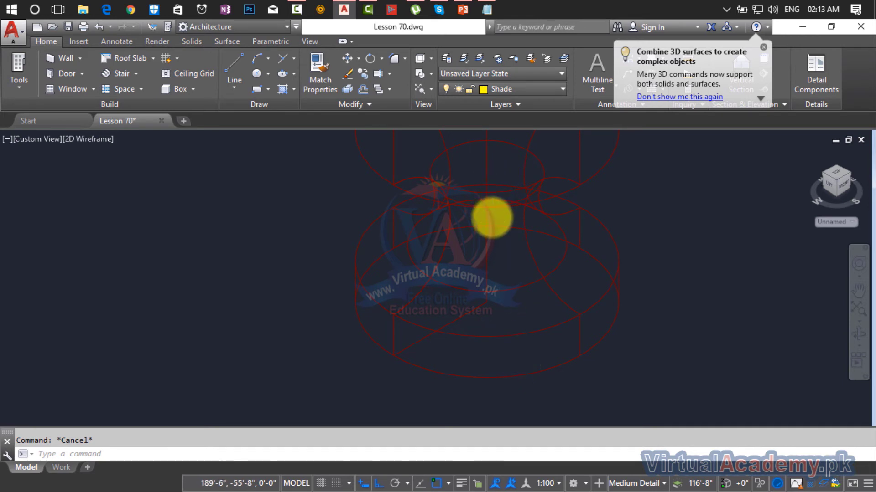
- Start a block definition named abc and select all the objects of the upright baluster for it
{"action": "scroll", "coordinate": [489, 221], "scroll_direction": "up", "scroll_amount": 5}
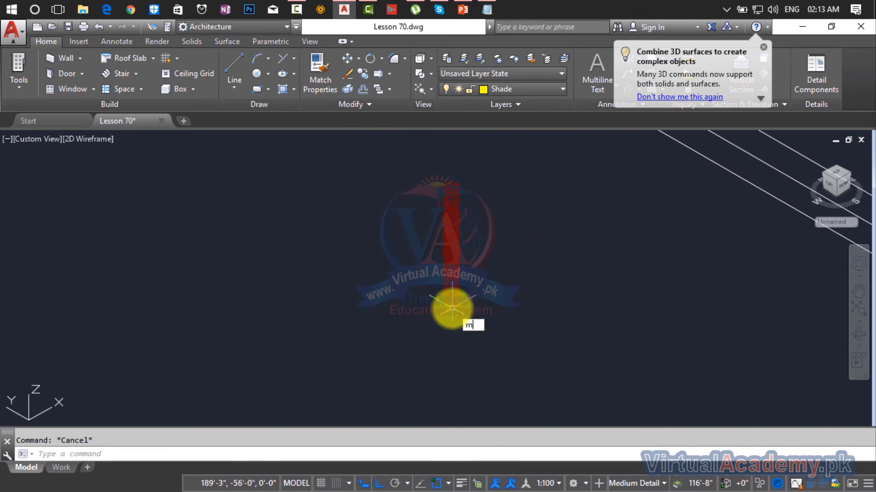
{"action": "key", "text": "BackSpace"}
{"action": "key", "text": "Return"}
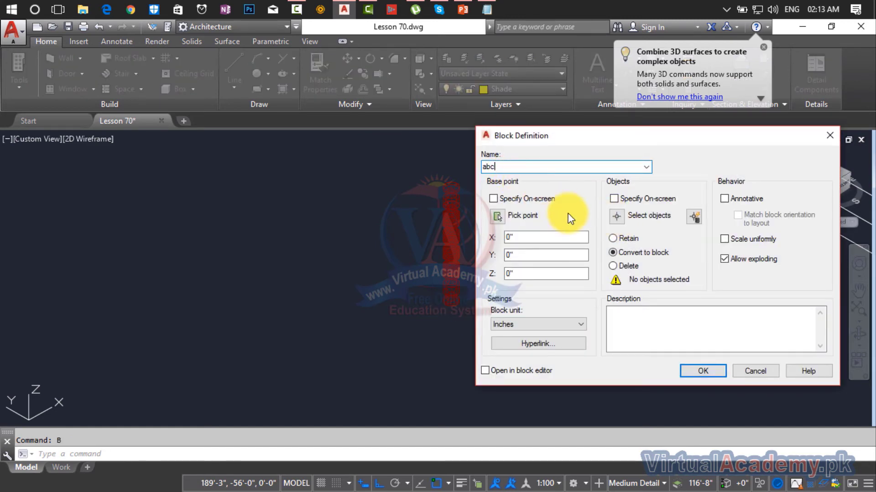
{"action": "left_click", "coordinate": [616, 216]}
{"action": "left_click", "coordinate": [512, 164]}
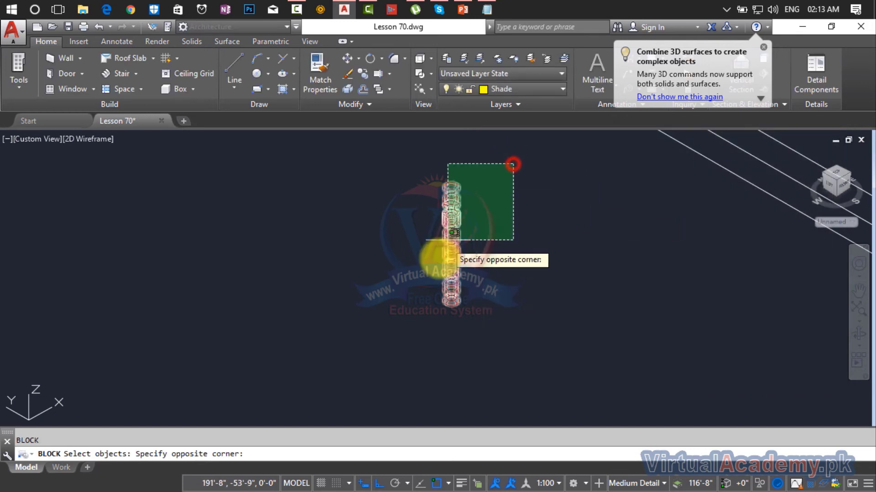
{"action": "left_click", "coordinate": [401, 342]}
{"action": "key", "text": "Return"}
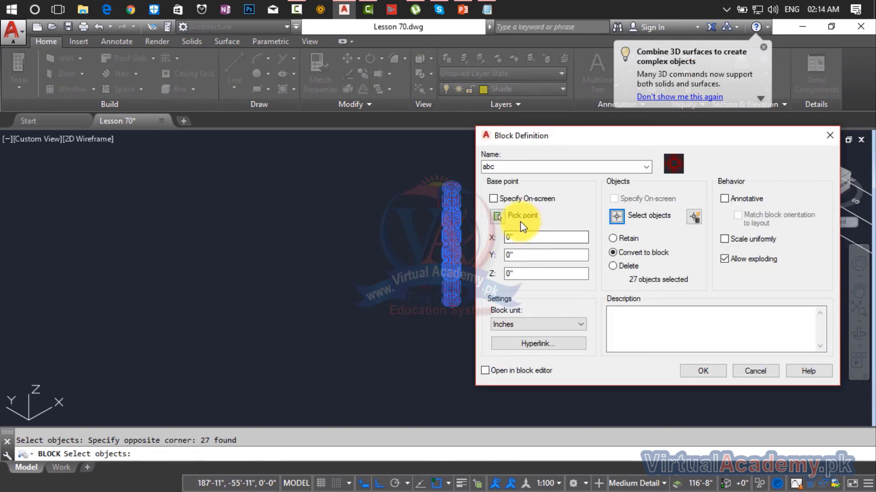
- Set the block's base point at the center of the baluster's foot and create the block
{"action": "left_click", "coordinate": [495, 216]}
{"action": "scroll", "coordinate": [479, 271], "scroll_direction": "up", "scroll_amount": 6}
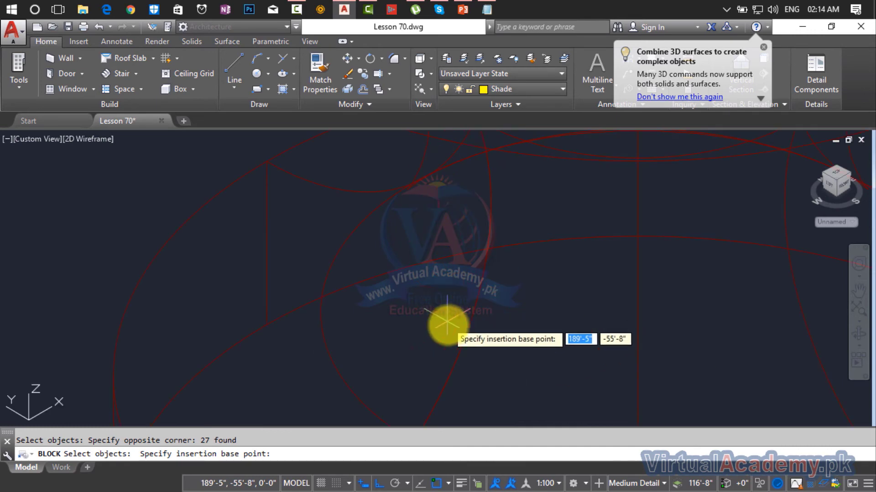
{"action": "scroll", "coordinate": [452, 301], "scroll_direction": "down", "scroll_amount": 5}
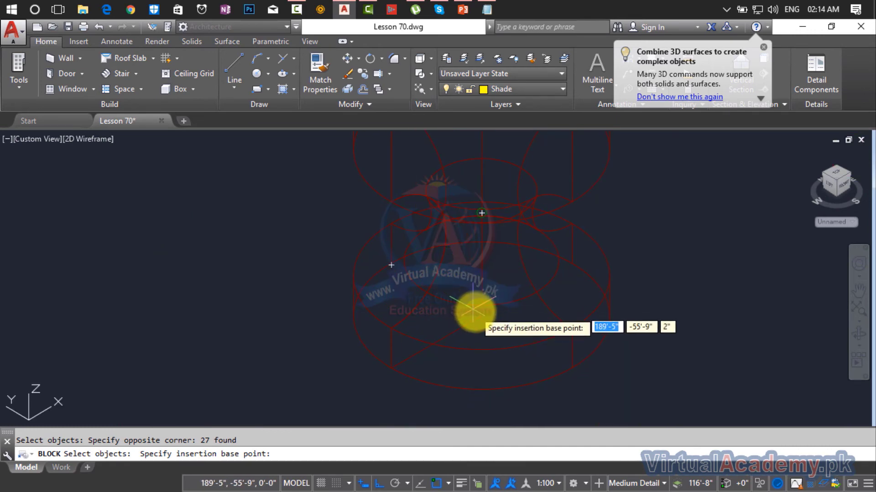
{"action": "left_click", "coordinate": [474, 311]}
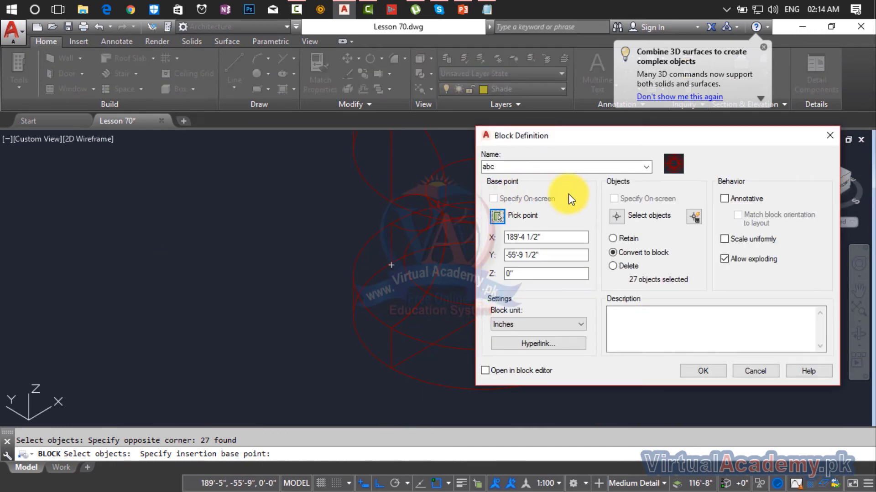
{"action": "left_click", "coordinate": [701, 370]}
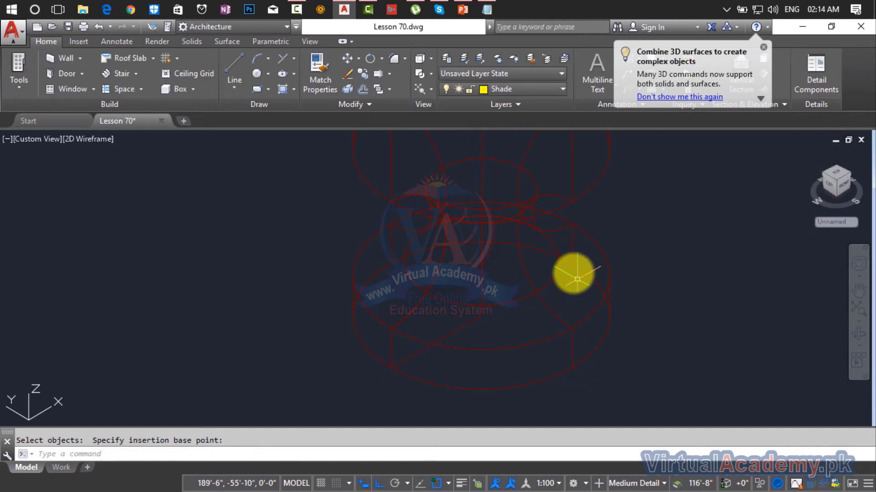
{"action": "scroll", "coordinate": [576, 279], "scroll_direction": "down", "scroll_amount": 5}
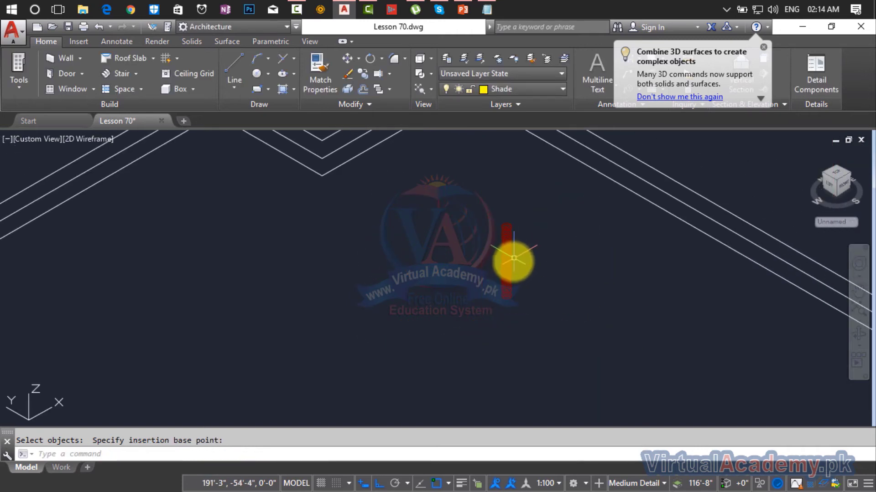
{"action": "middle_click_drag", "start_coordinate": [514, 258], "coordinate": [462, 352]}
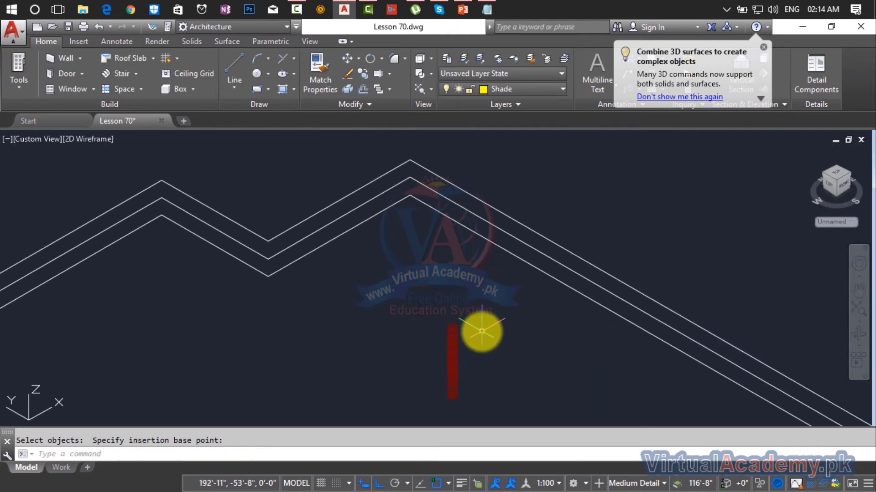
{"action": "left_click", "coordinate": [292, 56]}
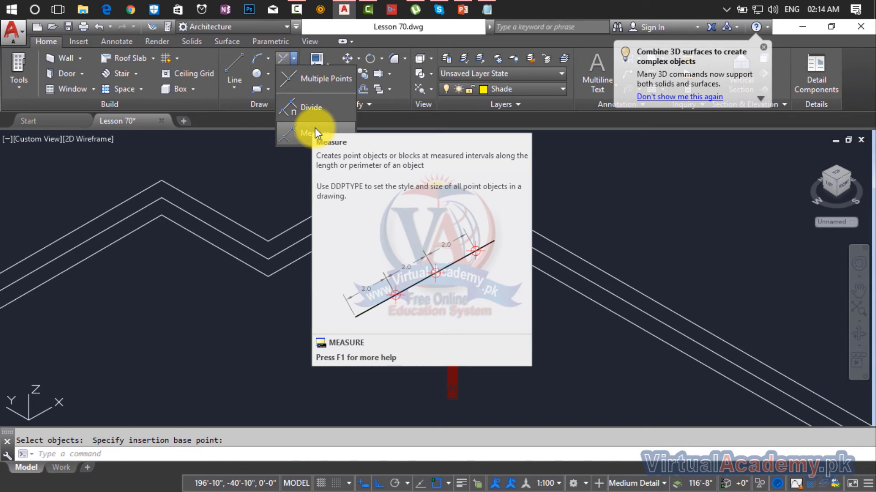
{"action": "left_click", "coordinate": [305, 134]}
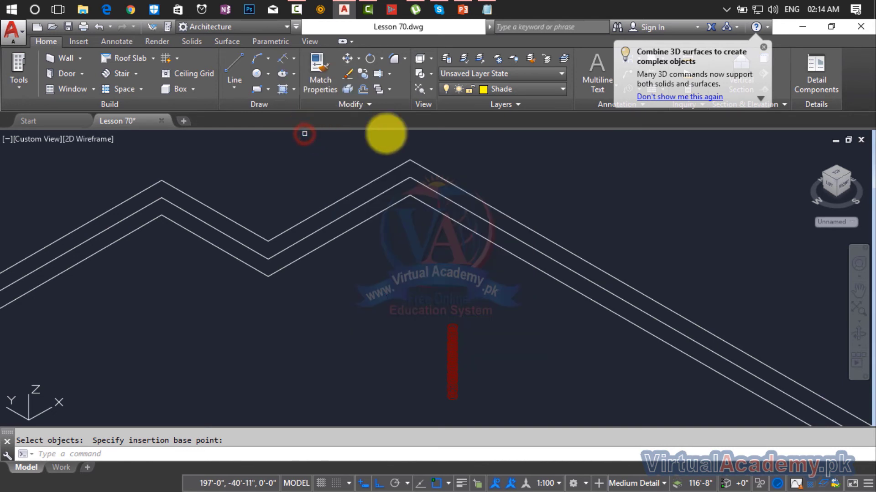
{"action": "scroll", "coordinate": [452, 296], "scroll_direction": "up", "scroll_amount": 4}
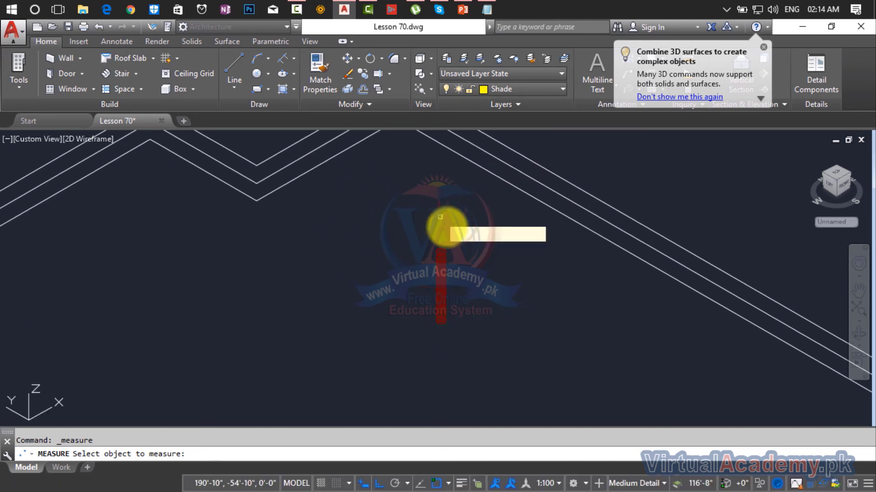
{"action": "middle_click_drag", "start_coordinate": [410, 358], "coordinate": [407, 269]}
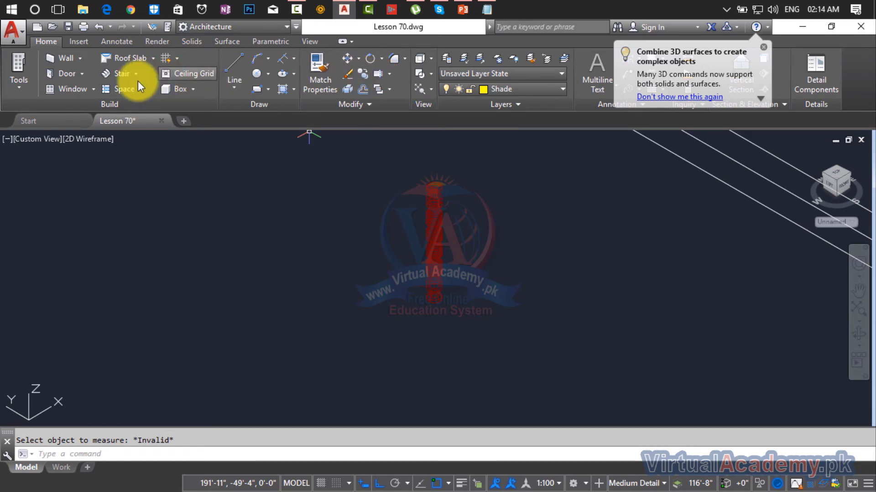
- Place the block abc along the middle outline polyline with Measure, aligned with the object, at 2' intervals
{"action": "left_click", "coordinate": [293, 58]}
{"action": "left_click", "coordinate": [319, 132]}
{"action": "scroll", "coordinate": [504, 217], "scroll_direction": "down", "scroll_amount": 2}
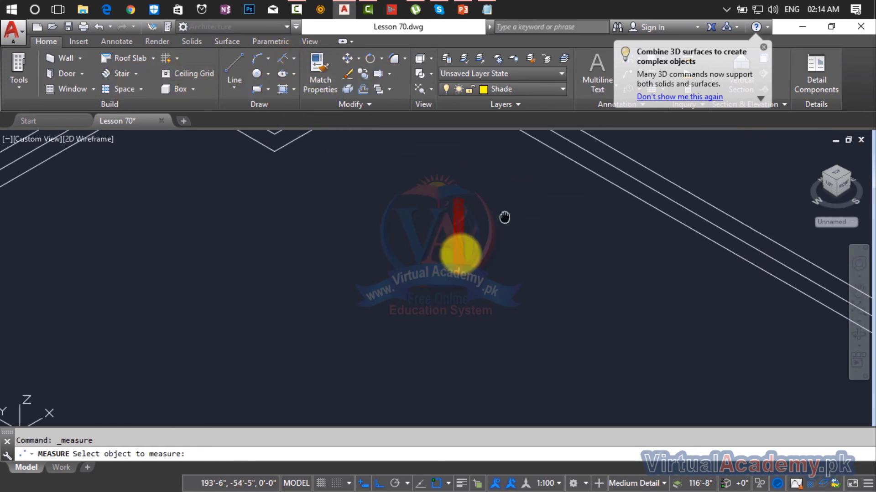
{"action": "middle_click_drag", "start_coordinate": [504, 218], "coordinate": [414, 268]}
{"action": "left_click", "coordinate": [514, 239]}
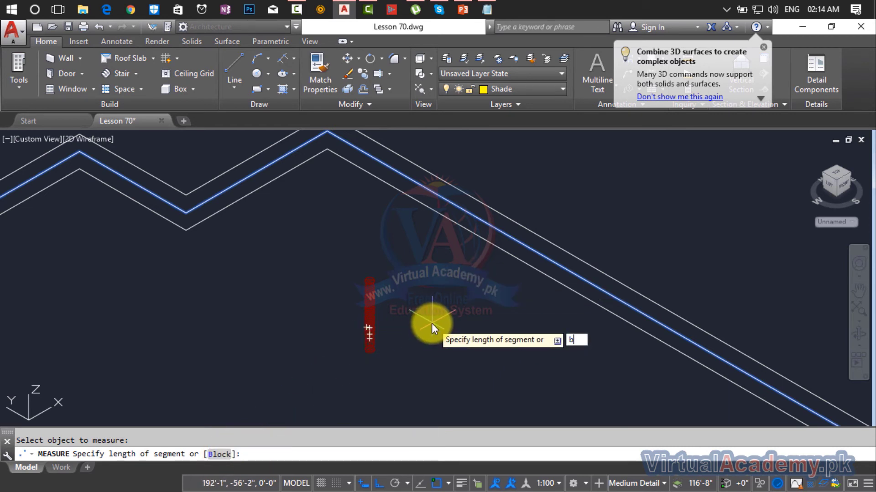
{"action": "key", "text": "Return"}
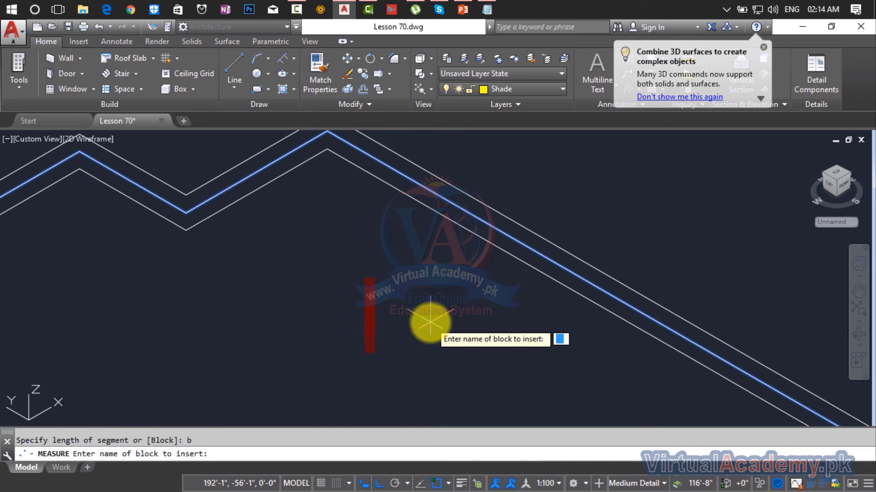
{"action": "type", "text": "abc"}
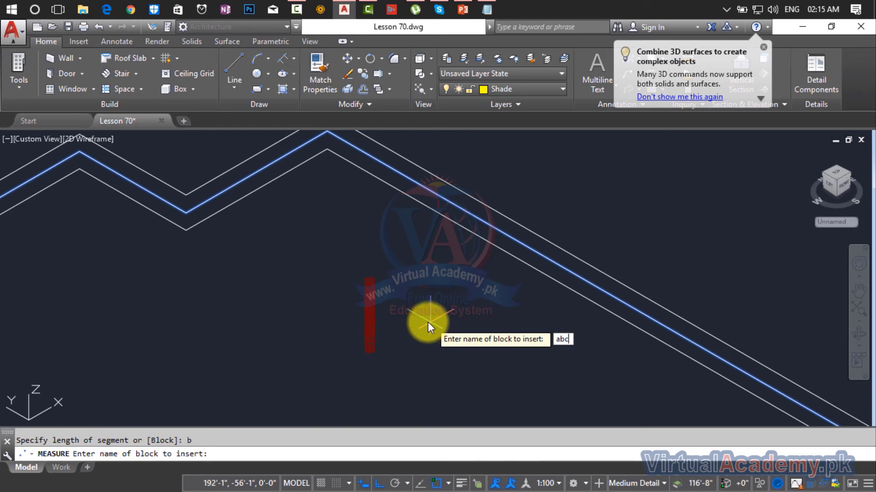
{"action": "key", "text": "Return"}
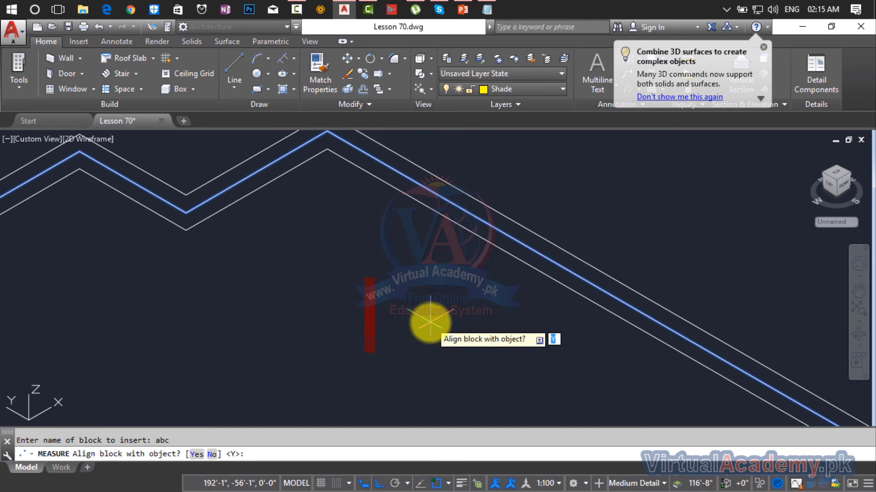
{"action": "key", "text": "Return"}
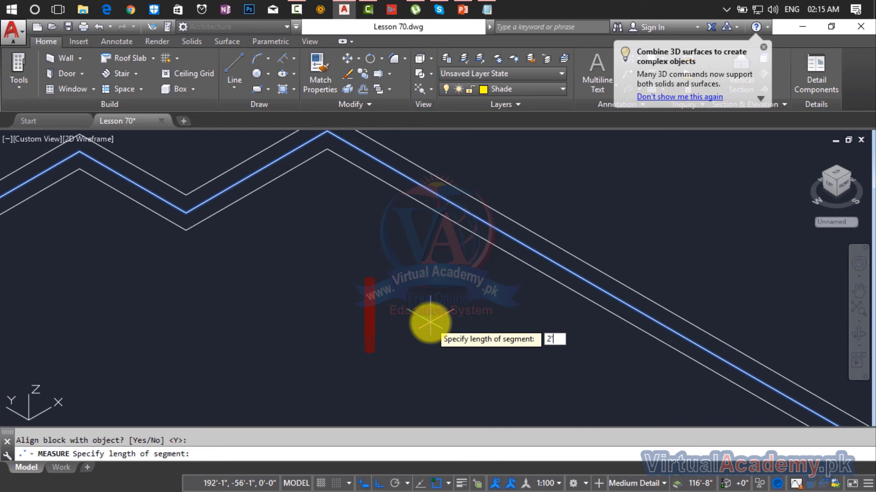
{"action": "key", "text": "Return"}
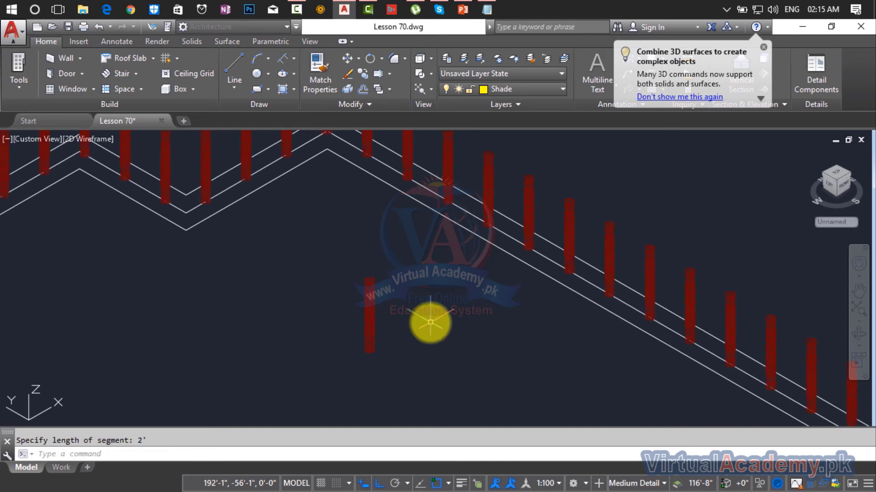
- Delete the original standalone baluster beside the outline
{"action": "left_click", "coordinate": [403, 276]}
{"action": "left_click", "coordinate": [337, 353]}
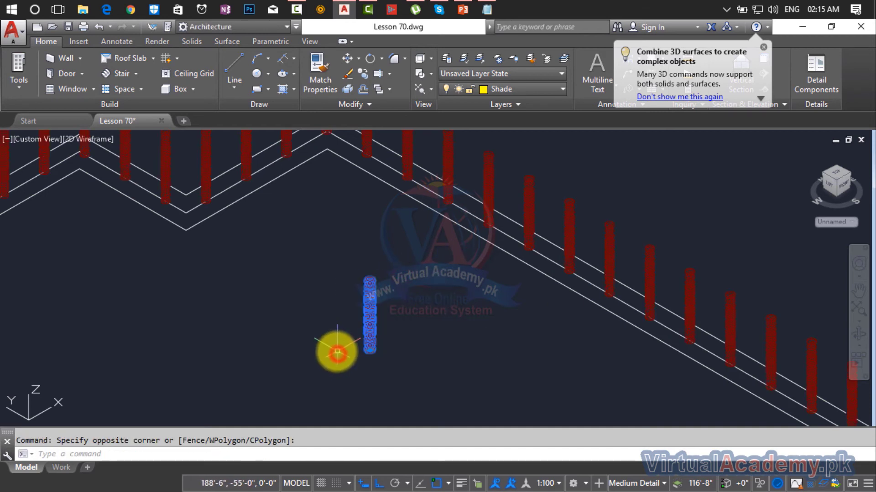
{"action": "key", "text": "Delete"}
- Switch the viewport's visual style to Realistic to show the row of balusters shaded
{"action": "scroll", "coordinate": [449, 273], "scroll_direction": "down", "scroll_amount": 5}
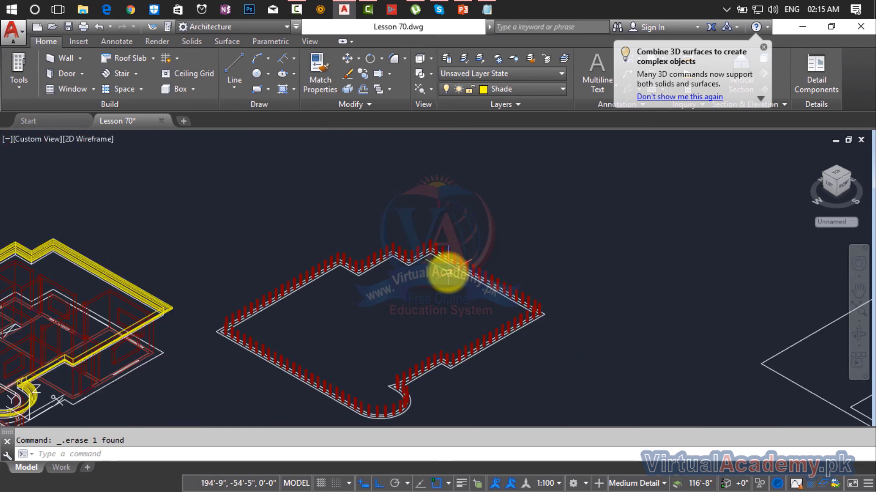
{"action": "scroll", "coordinate": [449, 272], "scroll_direction": "up", "scroll_amount": 6}
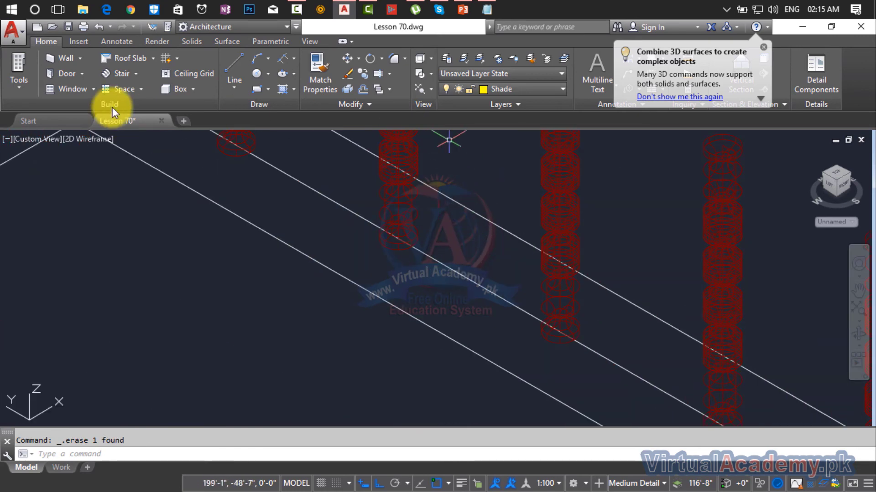
{"action": "left_click", "coordinate": [92, 139]}
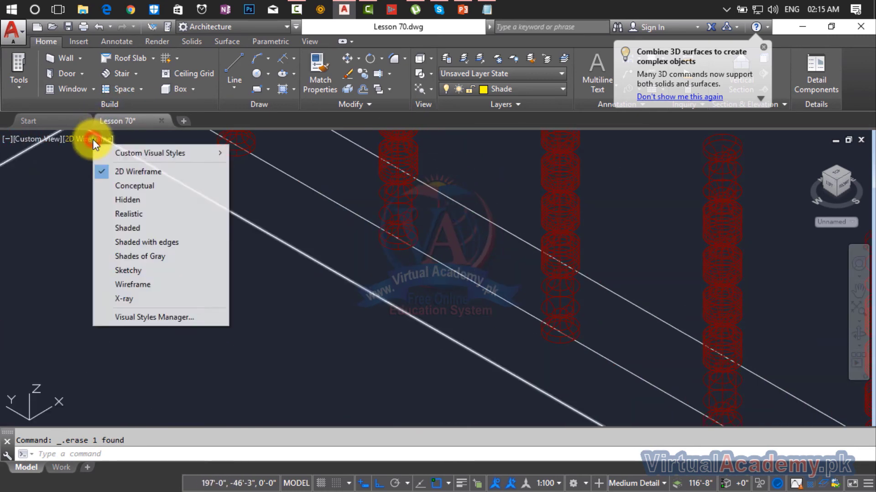
{"action": "left_click", "coordinate": [132, 212]}
- Measure the diameter of the top disc of a baluster with the Distance tool
{"action": "scroll", "coordinate": [415, 250], "scroll_direction": "down", "scroll_amount": 5}
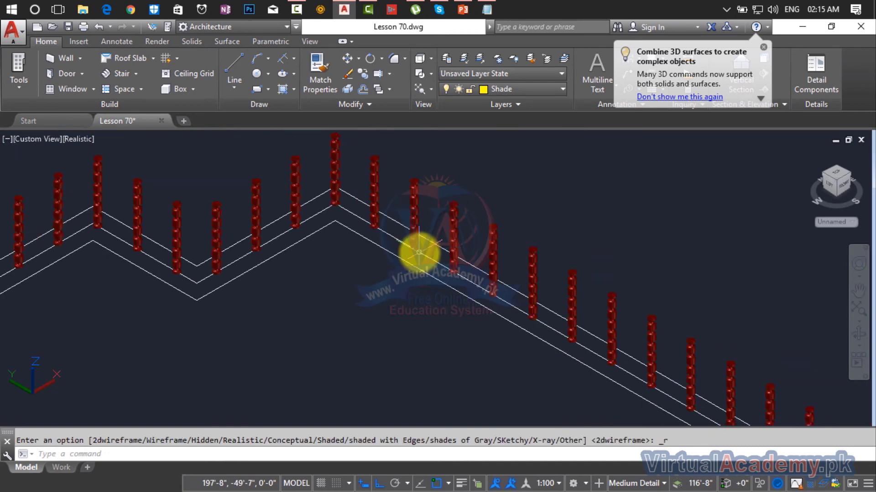
{"action": "scroll", "coordinate": [365, 270], "scroll_direction": "up", "scroll_amount": 6}
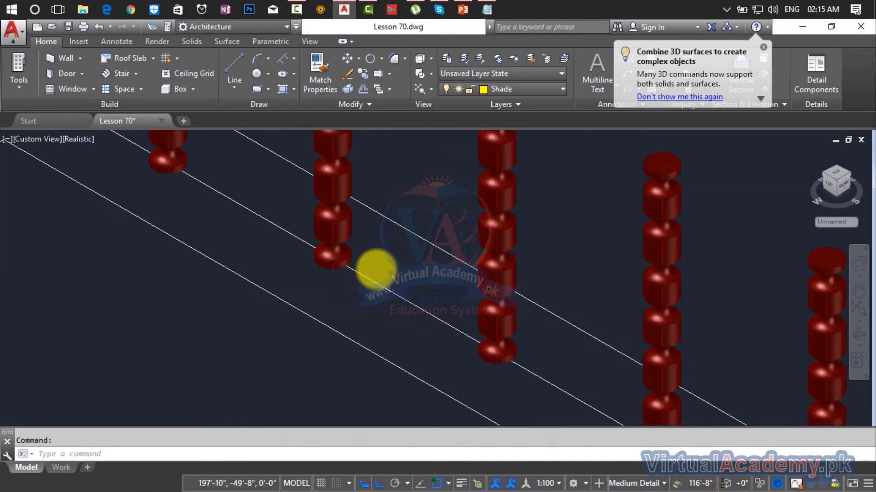
{"action": "scroll", "coordinate": [376, 269], "scroll_direction": "down", "scroll_amount": 4}
{"action": "middle_click_drag", "start_coordinate": [377, 269], "coordinate": [347, 402]}
{"action": "scroll", "coordinate": [316, 219], "scroll_direction": "up", "scroll_amount": 8}
{"action": "middle_click_drag", "start_coordinate": [315, 221], "coordinate": [281, 306]}
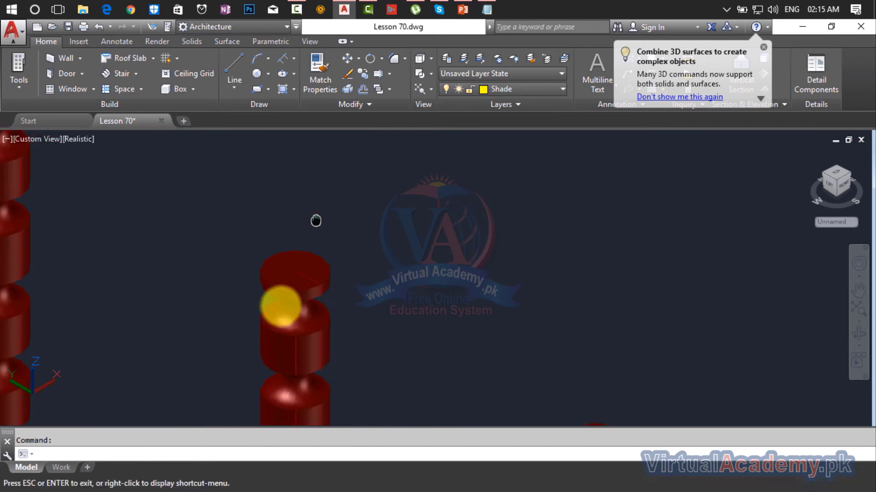
{"action": "scroll", "coordinate": [279, 306], "scroll_direction": "up", "scroll_amount": 4}
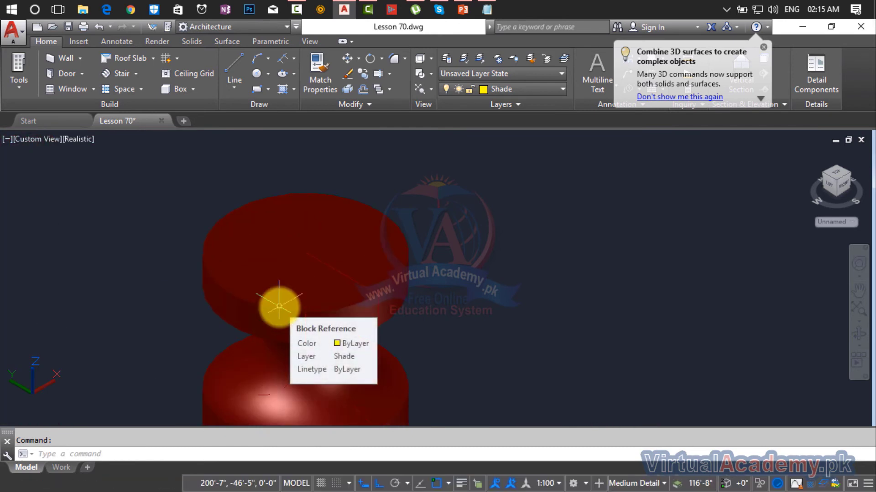
{"action": "type", "text": "d"}
{"action": "key", "text": "Escape"}
{"action": "type", "text": "di"}
{"action": "key", "text": "Return"}
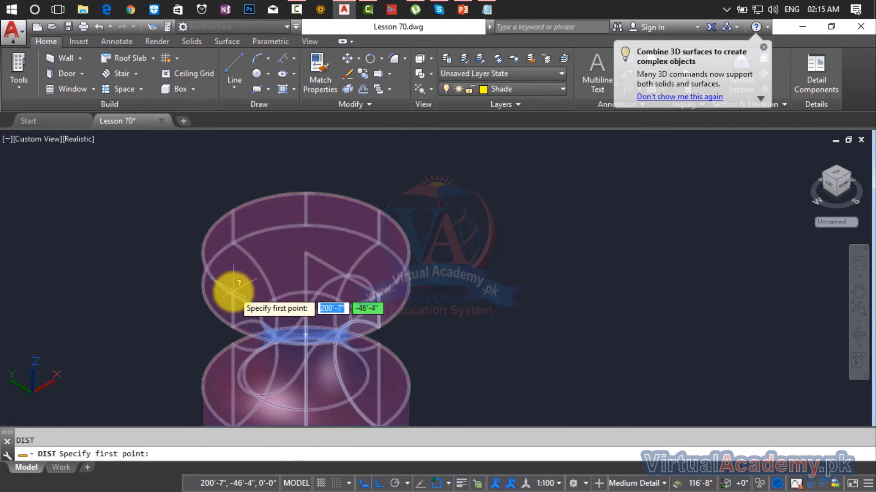
{"action": "left_click", "coordinate": [232, 295]}
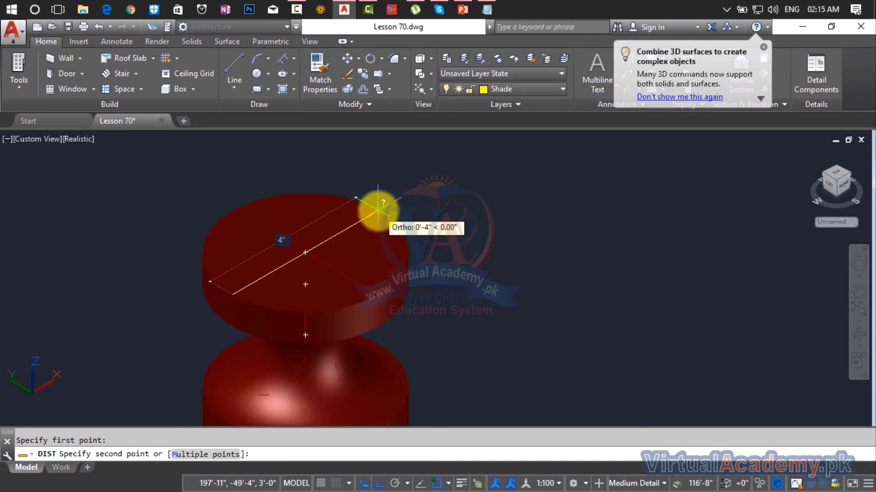
{"action": "key", "text": "Escape"}
- Draw a 4-inch line parallel to the X axis in the open area inside the inner roof outline
{"action": "scroll", "coordinate": [374, 228], "scroll_direction": "down", "scroll_amount": 10}
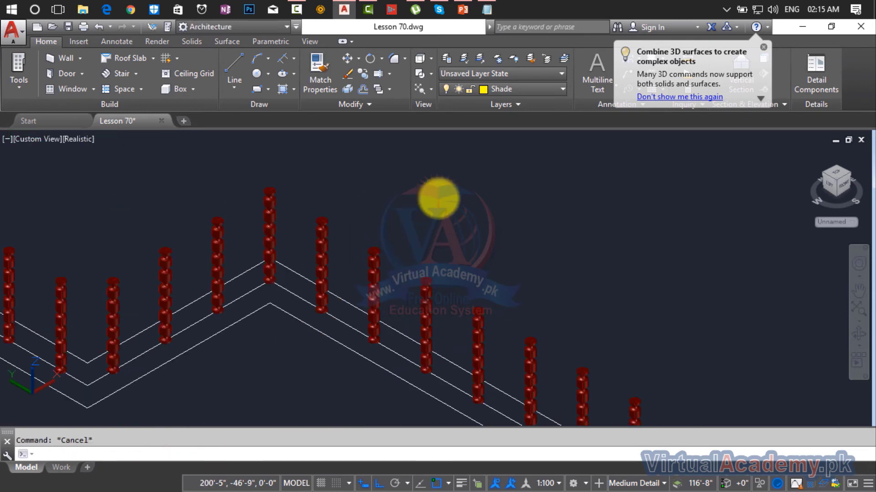
{"action": "scroll", "coordinate": [360, 301], "scroll_direction": "up", "scroll_amount": 3}
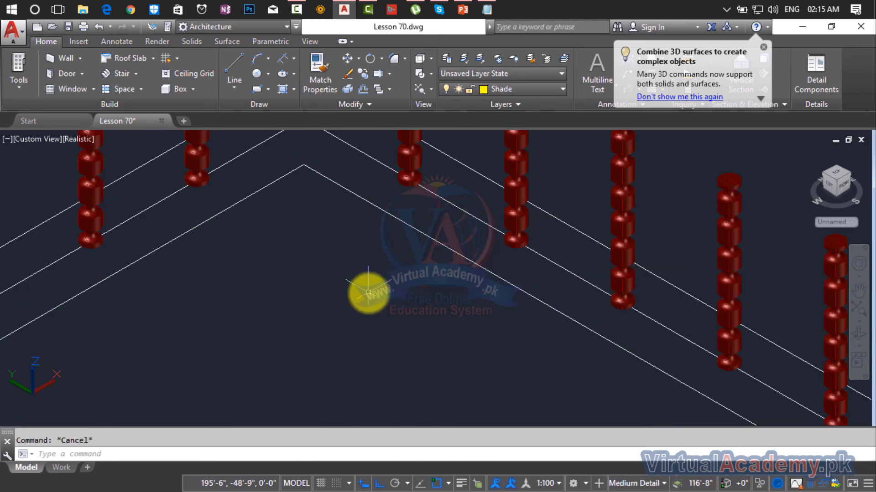
{"action": "key", "text": "Return"}
{"action": "left_click", "coordinate": [378, 283]}
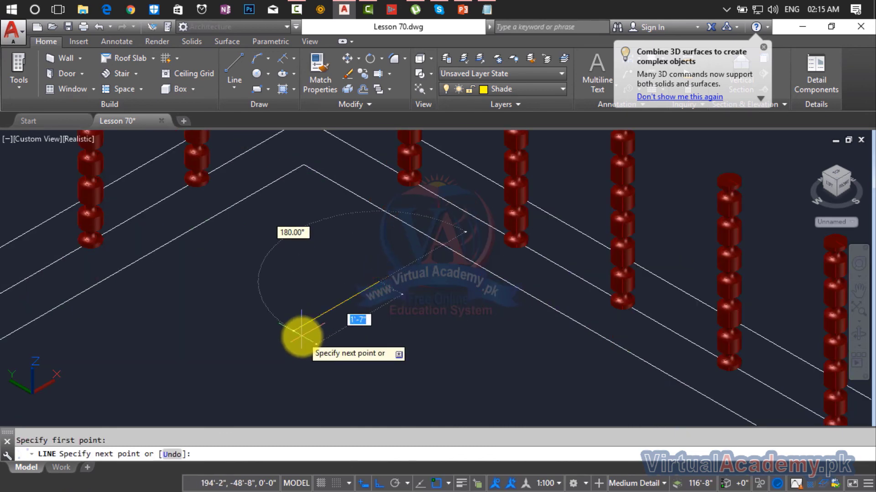
{"action": "key", "text": "Return"}
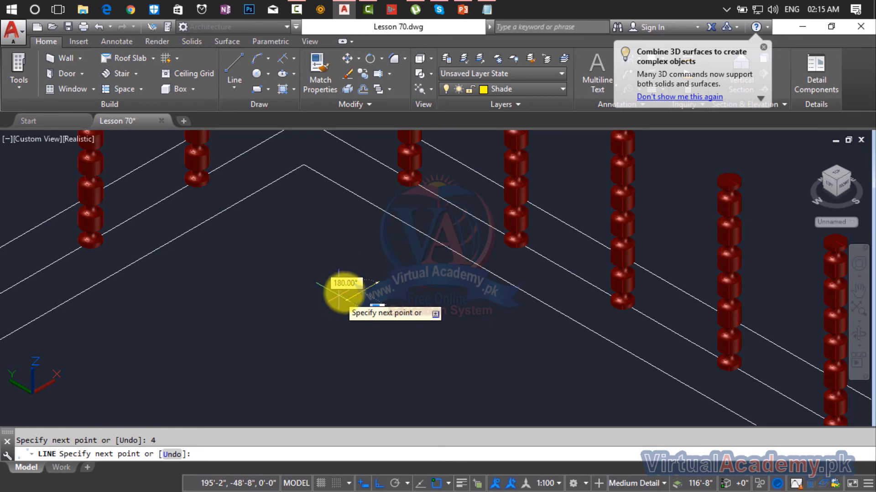
{"action": "key", "text": "Escape"}
- Offset the 4-inch line by 2 inches in the positive Y direction
{"action": "scroll", "coordinate": [371, 294], "scroll_direction": "up", "scroll_amount": 5}
{"action": "scroll", "coordinate": [372, 294], "scroll_direction": "up", "scroll_amount": 2}
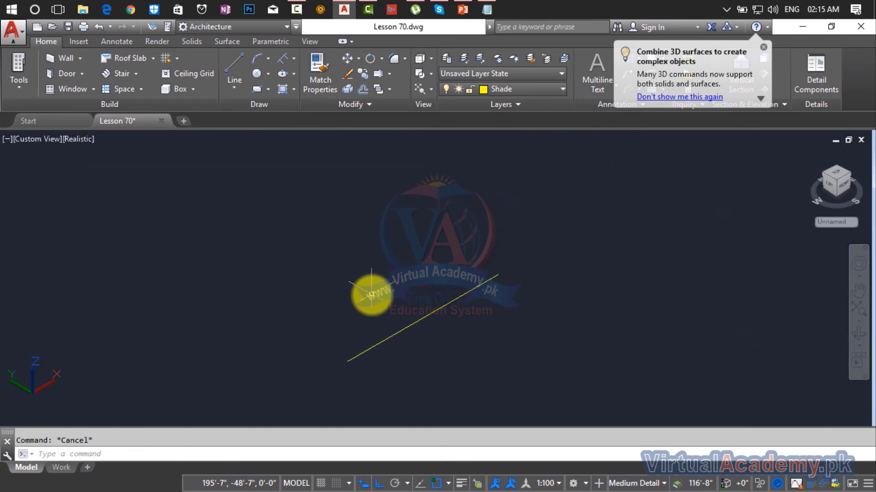
{"action": "scroll", "coordinate": [381, 289], "scroll_direction": "up", "scroll_amount": 2}
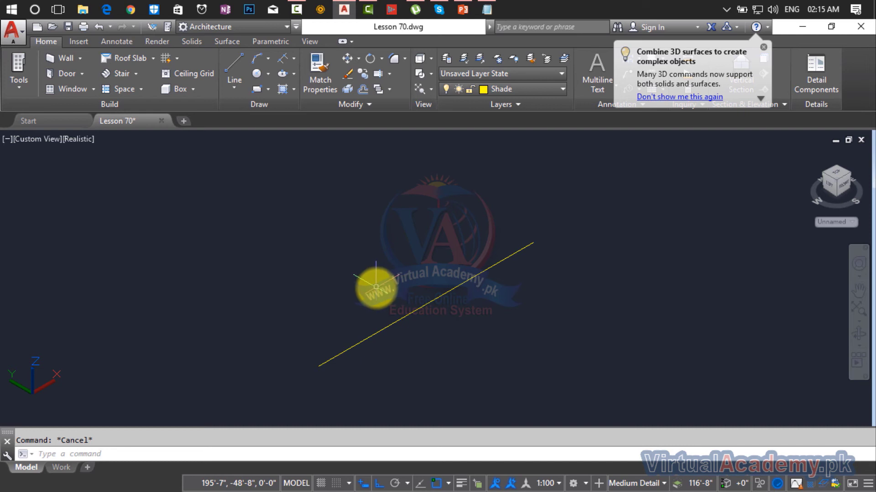
{"action": "type", "text": "o"}
{"action": "key", "text": "Return"}
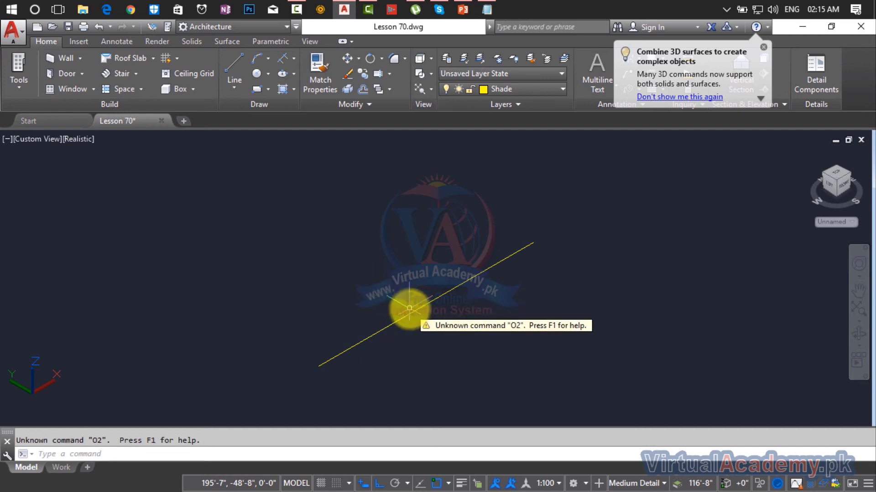
{"action": "type", "text": "o"}
{"action": "key", "text": "Return"}
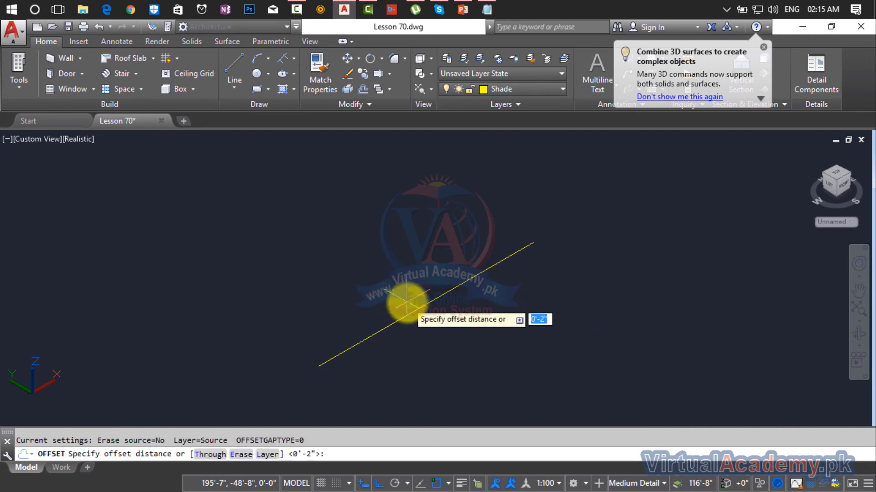
{"action": "key", "text": "Return"}
{"action": "left_click", "coordinate": [414, 308]}
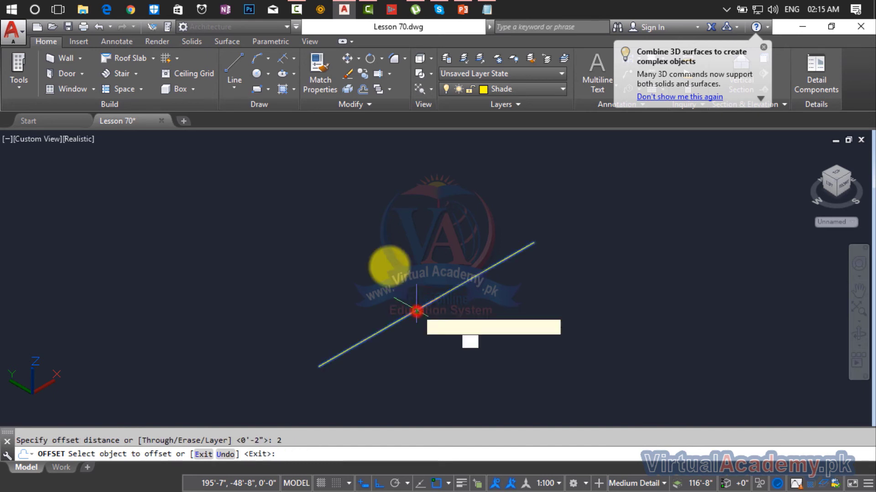
{"action": "left_click", "coordinate": [368, 250]}
{"action": "key", "text": "Escape"}
- Offset the new line by another 1 inch in the same direction
{"action": "scroll", "coordinate": [378, 250], "scroll_direction": "down", "scroll_amount": 2}
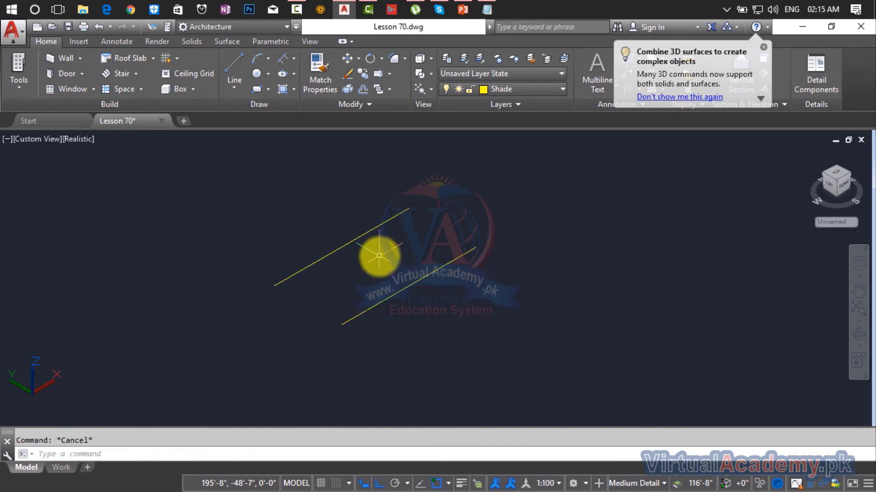
{"action": "middle_click_drag", "start_coordinate": [377, 250], "coordinate": [416, 294]}
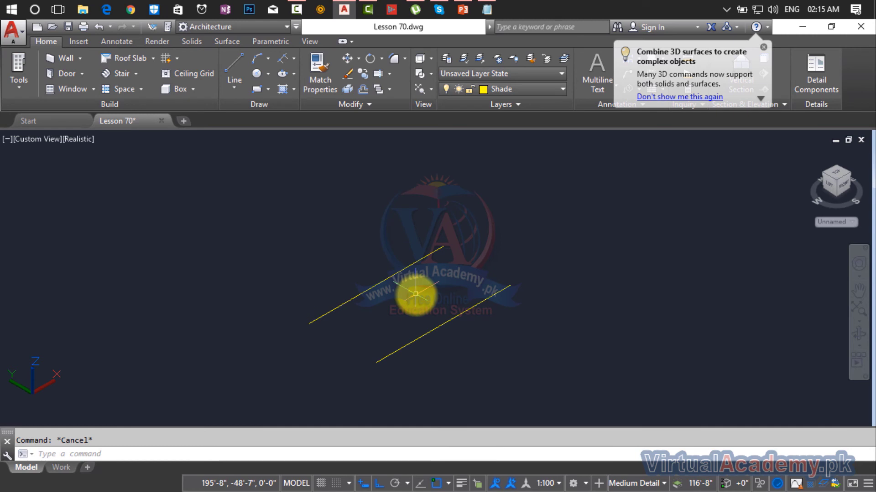
{"action": "key", "text": "Return"}
{"action": "key", "text": "Return"}
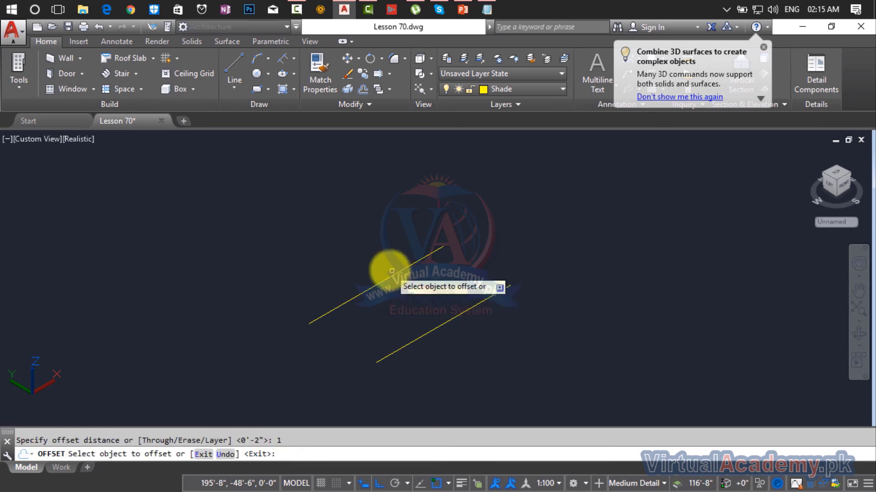
{"action": "left_click", "coordinate": [385, 271]}
{"action": "left_click", "coordinate": [343, 246]}
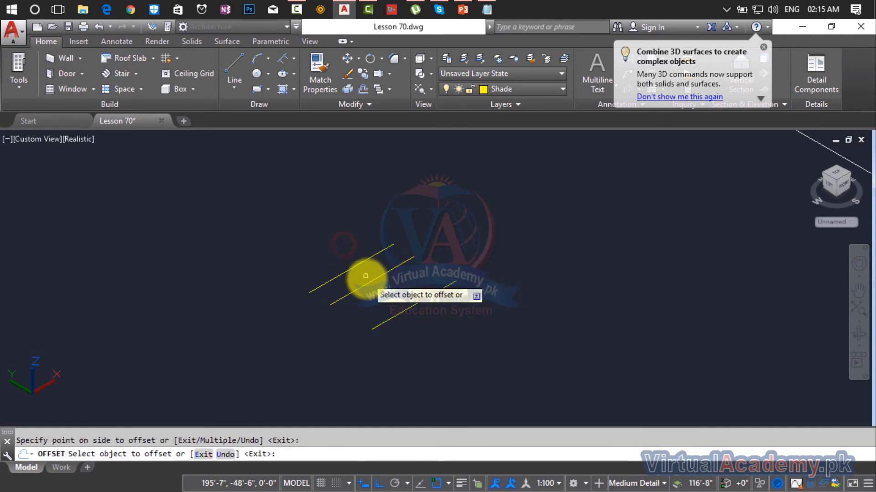
{"action": "scroll", "coordinate": [356, 292], "scroll_direction": "down", "scroll_amount": 1}
{"action": "key", "text": "Escape"}
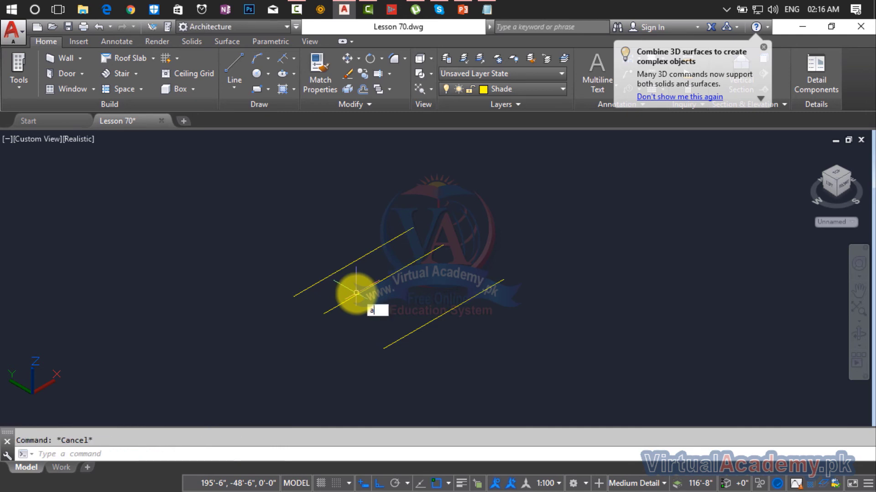
- Draw a three-point arc between the middle line's endpoints, passing through the midpoint of the outermost offset line
{"action": "type", "text": "a"}
{"action": "key", "text": "Return"}
{"action": "left_click", "coordinate": [325, 313]}
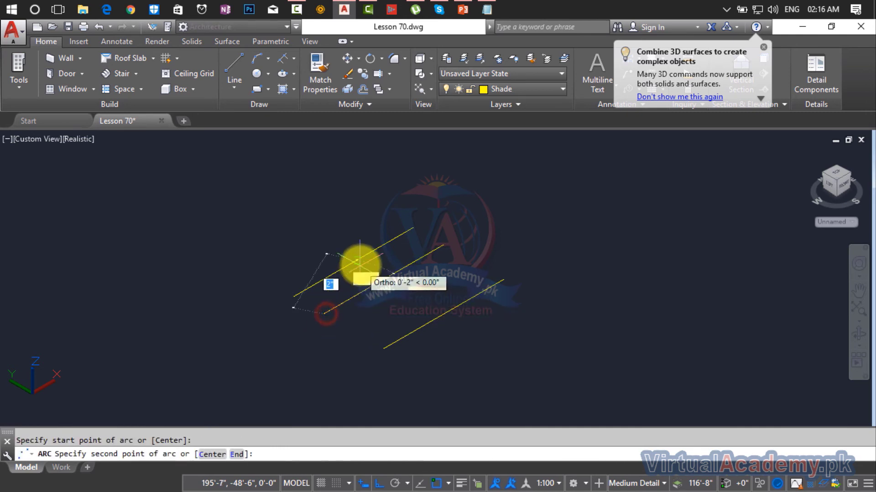
{"action": "left_click", "coordinate": [358, 262]}
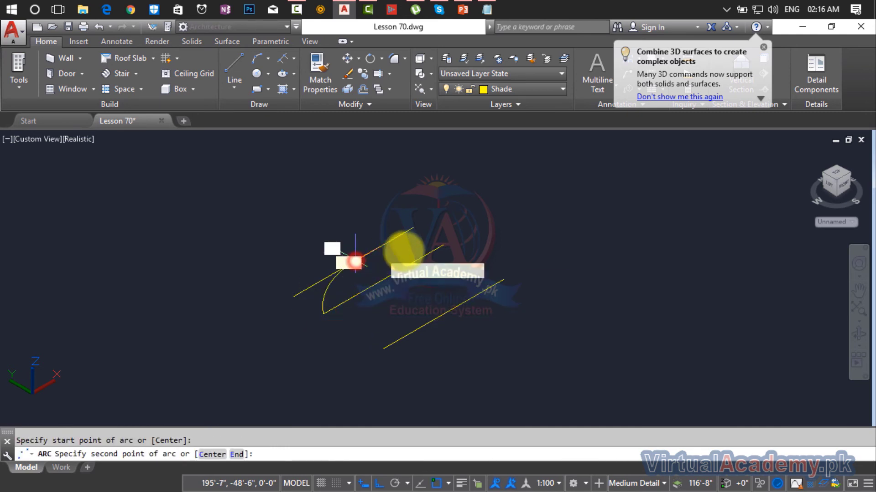
{"action": "left_click", "coordinate": [447, 246]}
- Close both sides of the profile with lines joining the arc's ends to the endpoints of the original base line
{"action": "middle_click_drag", "start_coordinate": [447, 268], "coordinate": [503, 244]}
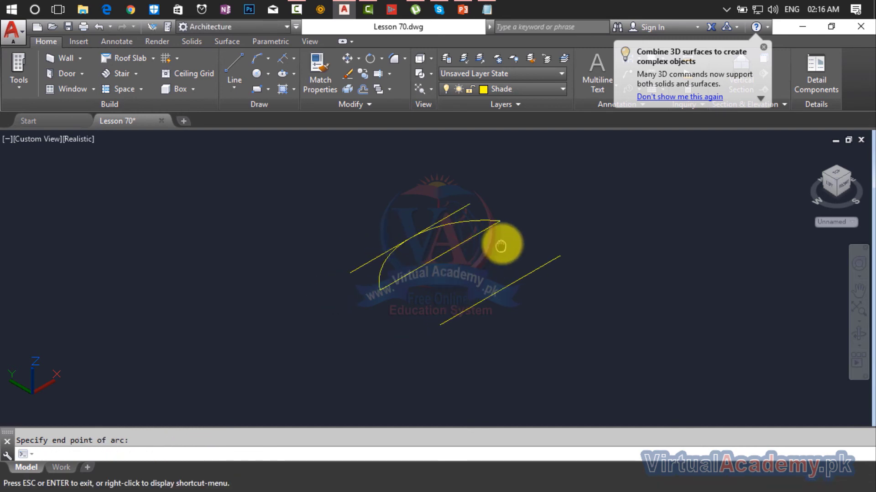
{"action": "scroll", "coordinate": [431, 299], "scroll_direction": "up", "scroll_amount": 3}
{"action": "type", "text": "l"}
{"action": "key", "text": "Return"}
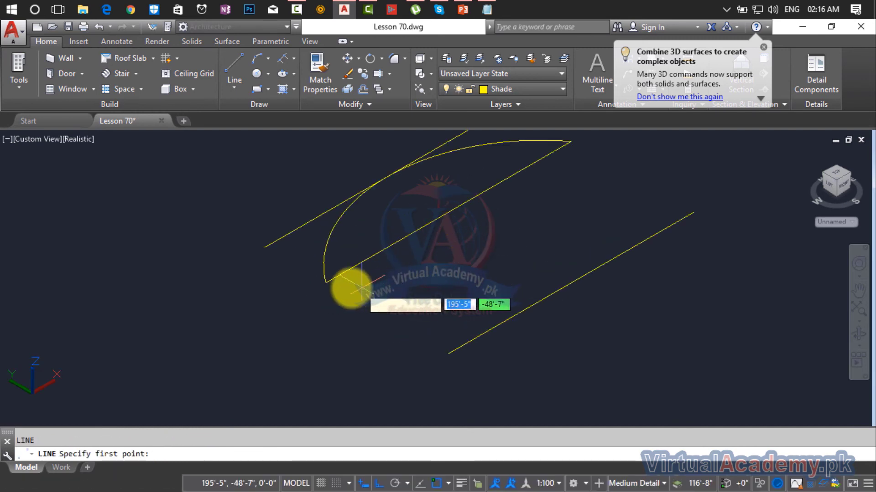
{"action": "left_click", "coordinate": [327, 283]}
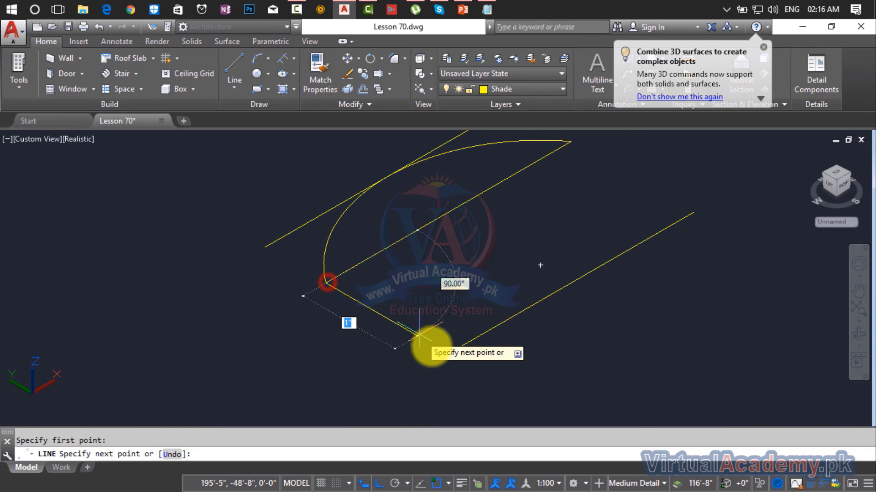
{"action": "left_click", "coordinate": [449, 352]}
{"action": "key", "text": "Return"}
{"action": "scroll", "coordinate": [515, 245], "scroll_direction": "down", "scroll_amount": 2}
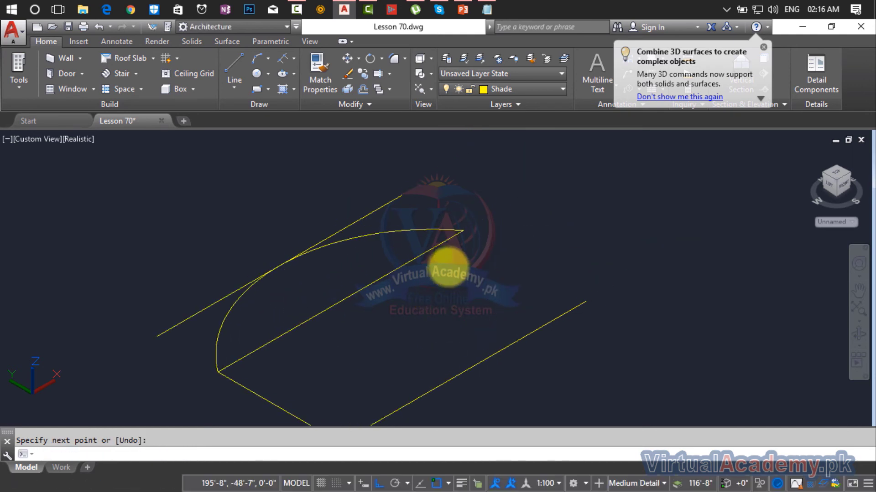
{"action": "key", "text": "Return"}
{"action": "left_click", "coordinate": [463, 233]}
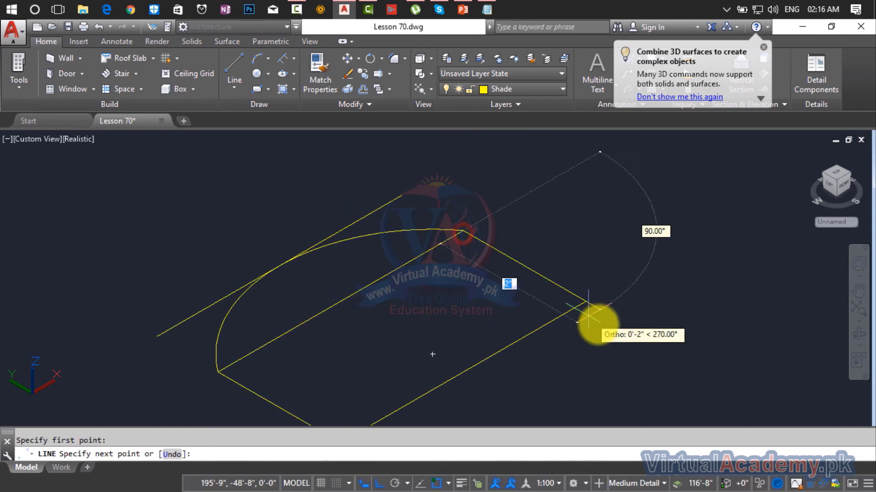
{"action": "left_click", "coordinate": [584, 302]}
{"action": "key", "text": "Return"}
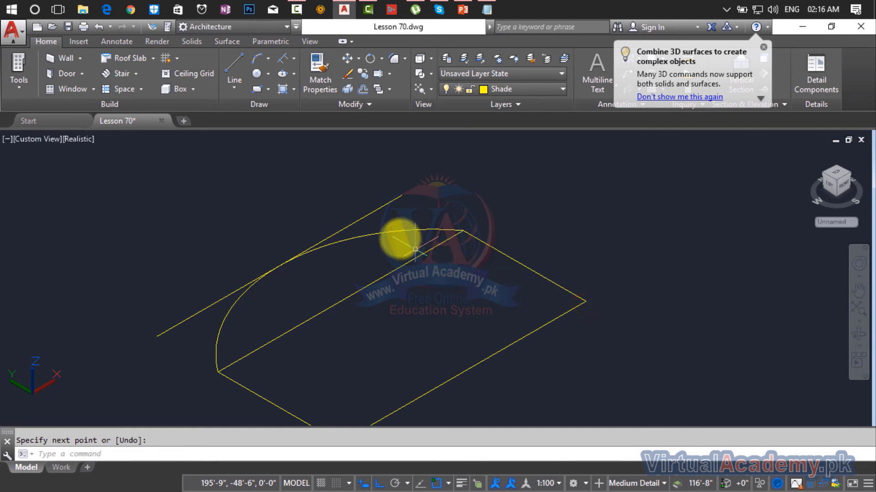
- Delete the outer tangent line and the inner chord line, leaving only the handrail profile's outline
{"action": "key", "text": "Delete"}
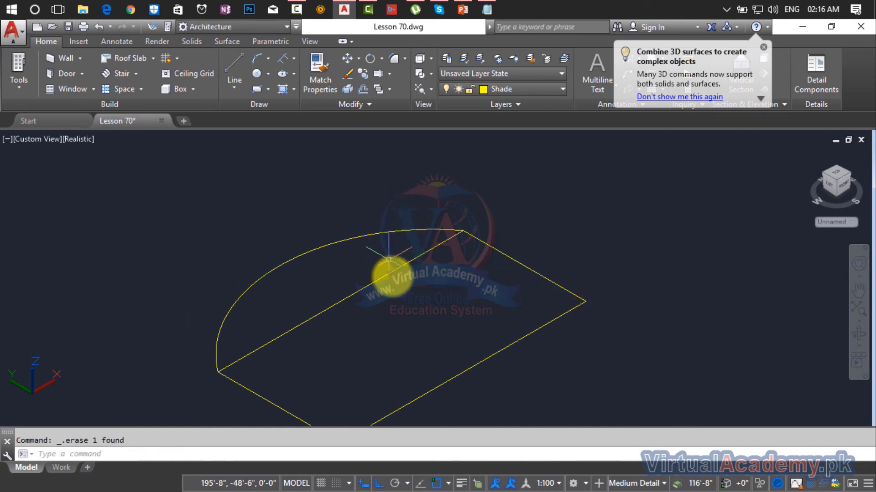
{"action": "left_click", "coordinate": [382, 271]}
{"action": "left_click", "coordinate": [389, 270]}
{"action": "key", "text": "Delete"}
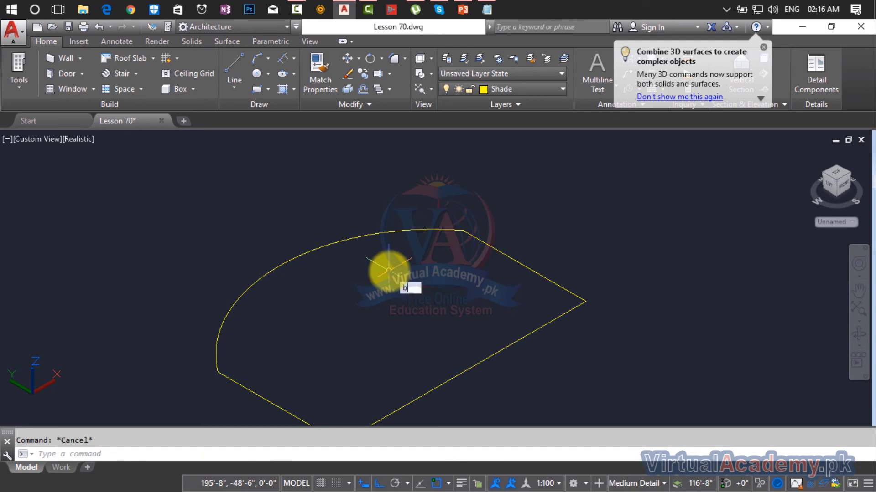
- Create a single closed boundary from the handrail profile by picking a point inside it
{"action": "key", "text": "Return"}
{"action": "left_click", "coordinate": [362, 197]}
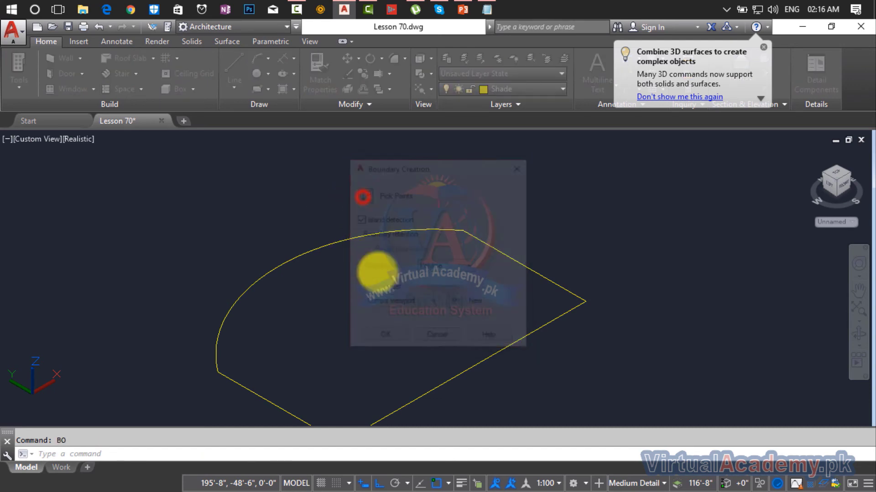
{"action": "key", "text": "Return"}
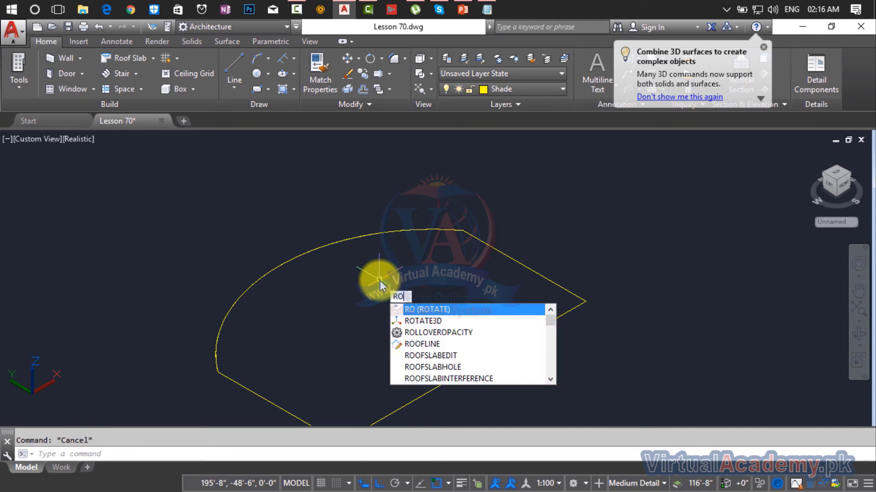
- Rotate the handrail profile 90 degrees in 3D about its straight base line so it stands upright
{"action": "left_click", "coordinate": [433, 322]}
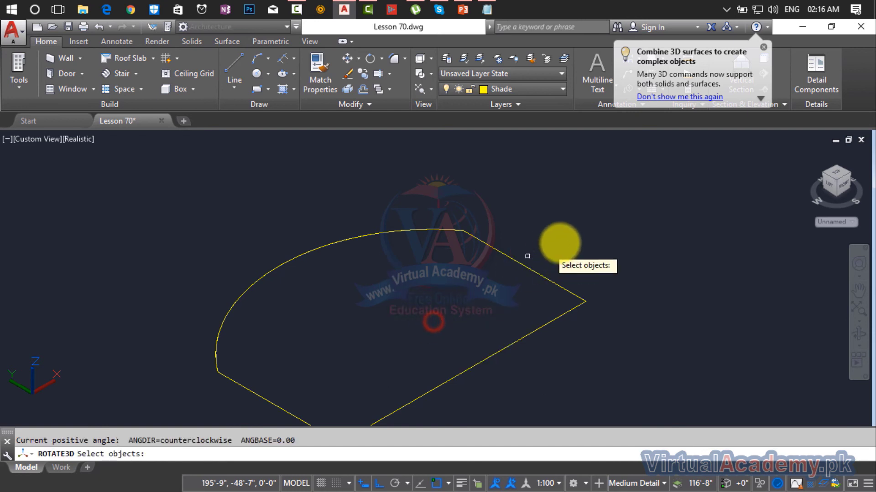
{"action": "left_click", "coordinate": [560, 241]}
{"action": "left_click", "coordinate": [490, 310]}
{"action": "key", "text": "Return"}
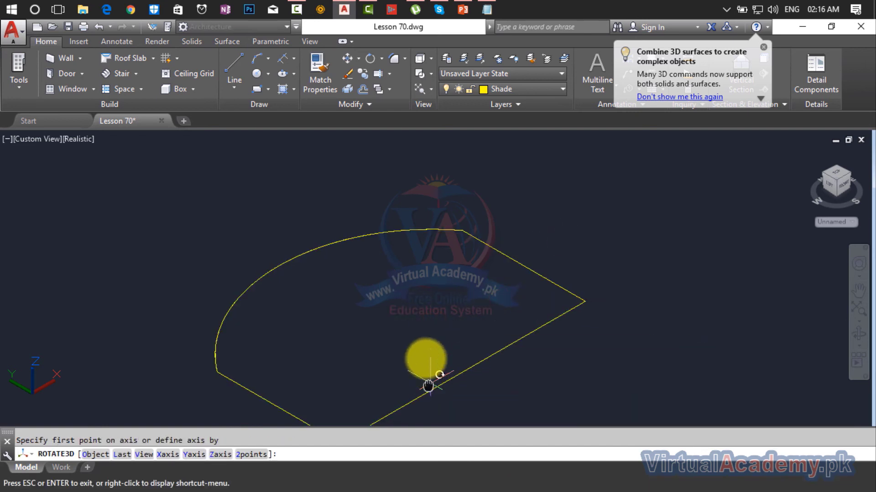
{"action": "left_click", "coordinate": [349, 349]}
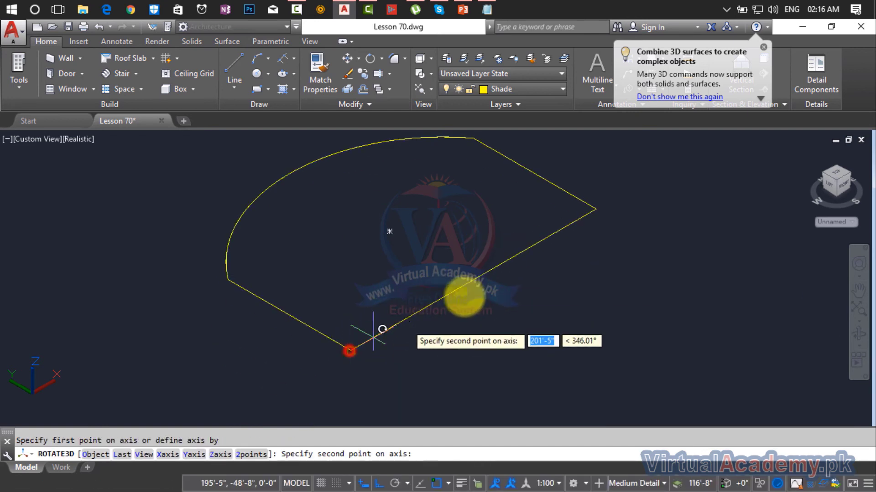
{"action": "left_click", "coordinate": [624, 197]}
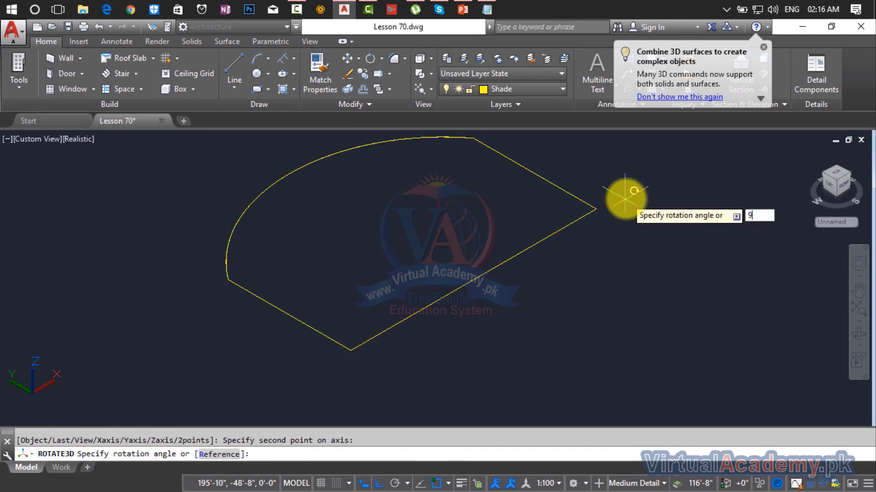
{"action": "key", "text": "Return"}
{"action": "scroll", "coordinate": [604, 206], "scroll_direction": "down", "scroll_amount": 4}
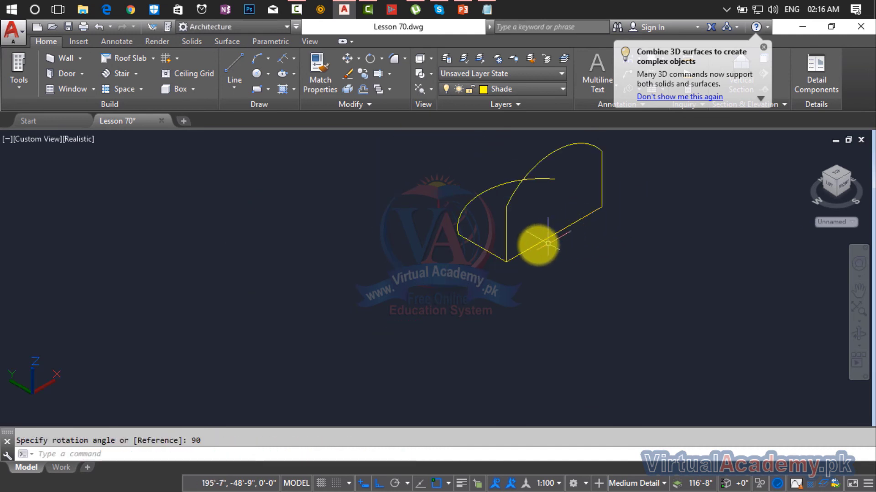
- Delete the flat arc and side line left over from the original profile construction
{"action": "key", "text": "Escape"}
{"action": "left_click", "coordinate": [480, 176]}
{"action": "left_click", "coordinate": [446, 283]}
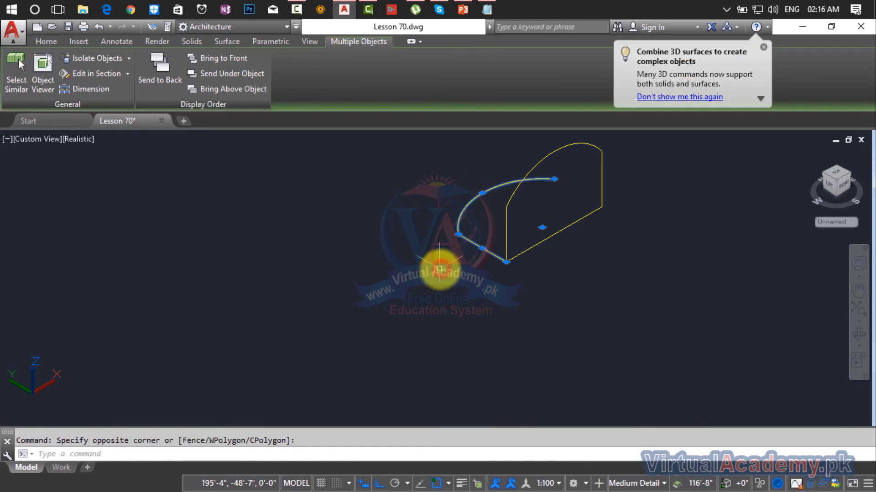
{"action": "key", "text": "Delete"}
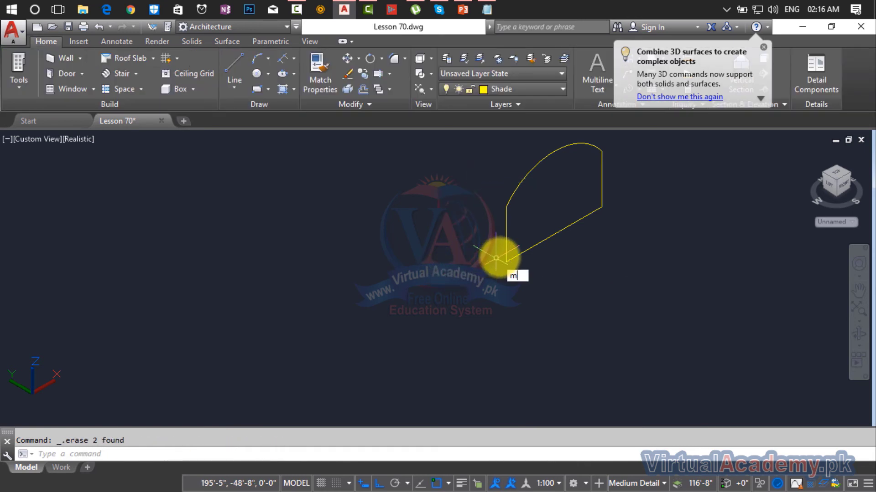
- Move the upright handrail profile by the midpoint of its base onto the roof outline beneath the balusters, between two balusters
{"action": "key", "text": "Return"}
{"action": "left_click", "coordinate": [544, 238]}
{"action": "left_click", "coordinate": [548, 234]}
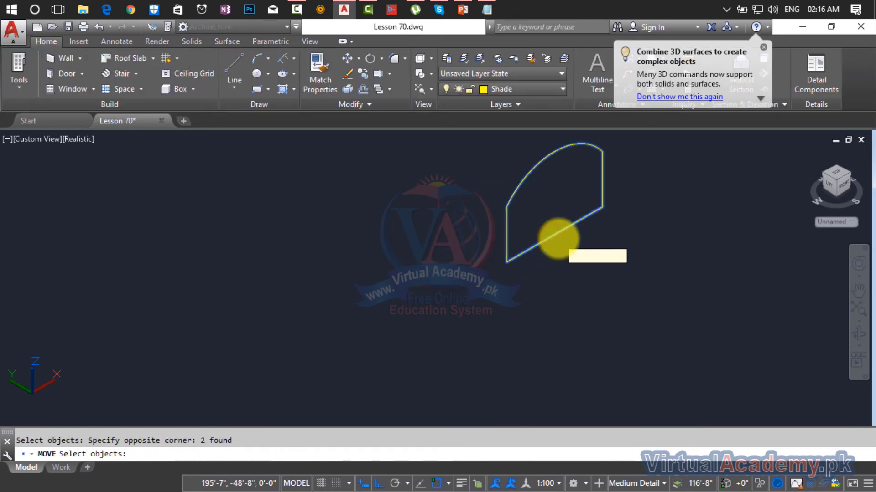
{"action": "key", "text": "Return"}
{"action": "scroll", "coordinate": [548, 234], "scroll_direction": "up", "scroll_amount": 4}
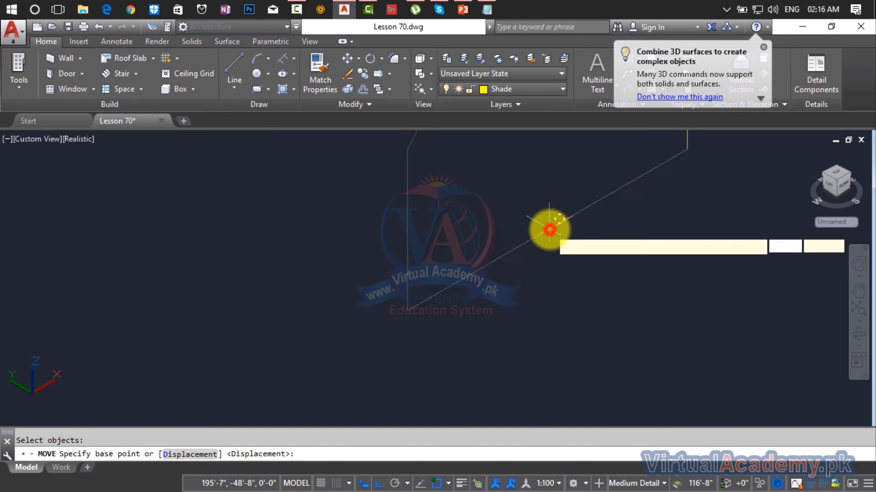
{"action": "left_click", "coordinate": [550, 229]}
{"action": "scroll", "coordinate": [537, 251], "scroll_direction": "down", "scroll_amount": 5}
{"action": "middle_click_drag", "start_coordinate": [381, 391], "coordinate": [409, 358]}
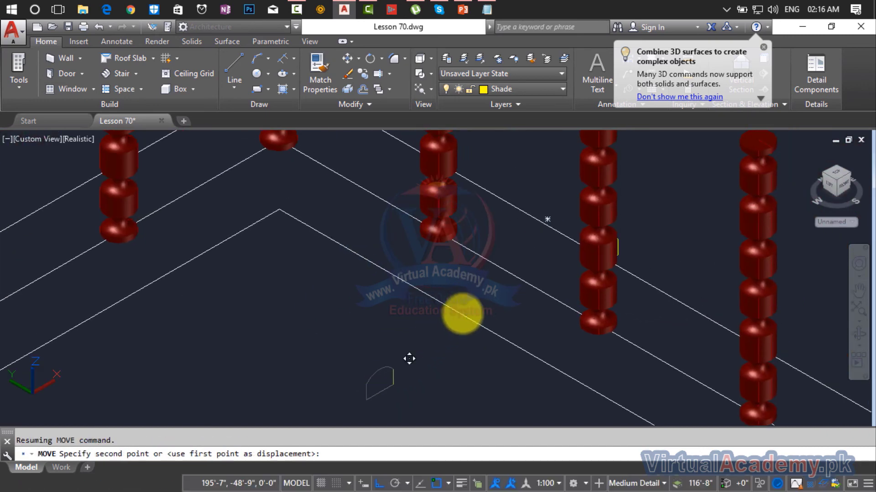
{"action": "scroll", "coordinate": [499, 274], "scroll_direction": "up", "scroll_amount": 5}
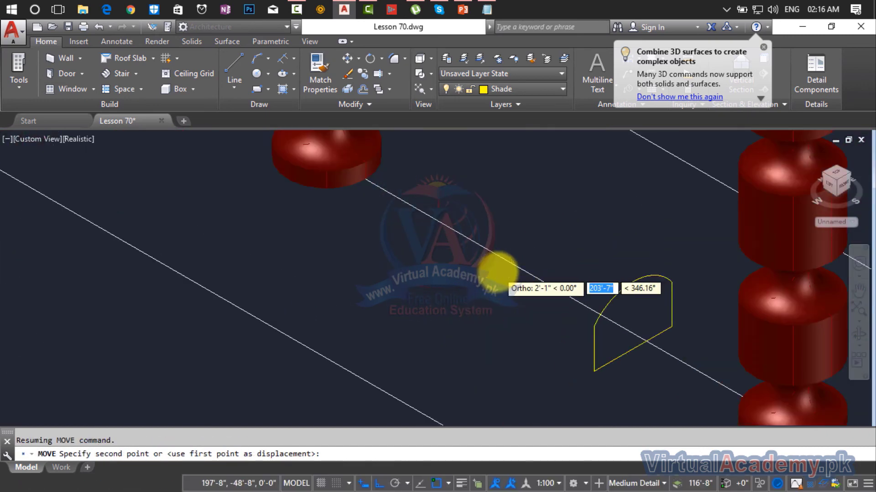
{"action": "left_click", "coordinate": [523, 243]}
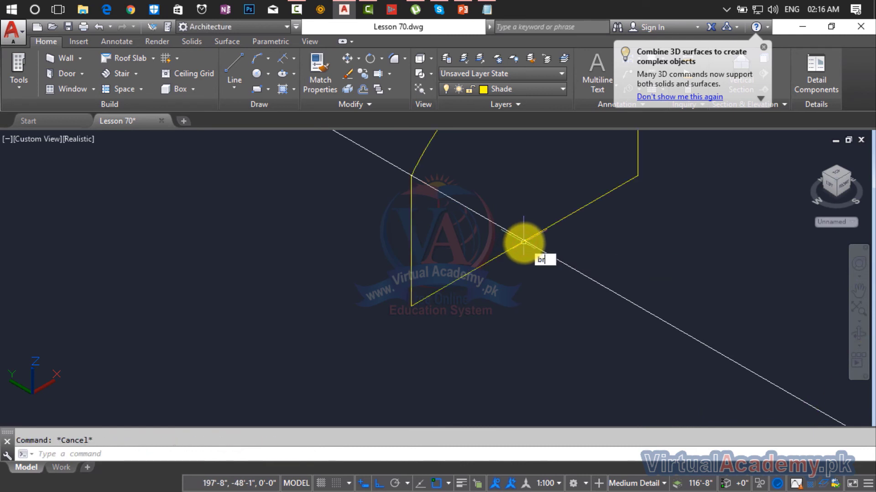
- Break the roof outline at the profile, removing a short piece between two points so the path has open ends
{"action": "type", "text": "br"}
{"action": "key", "text": "Return"}
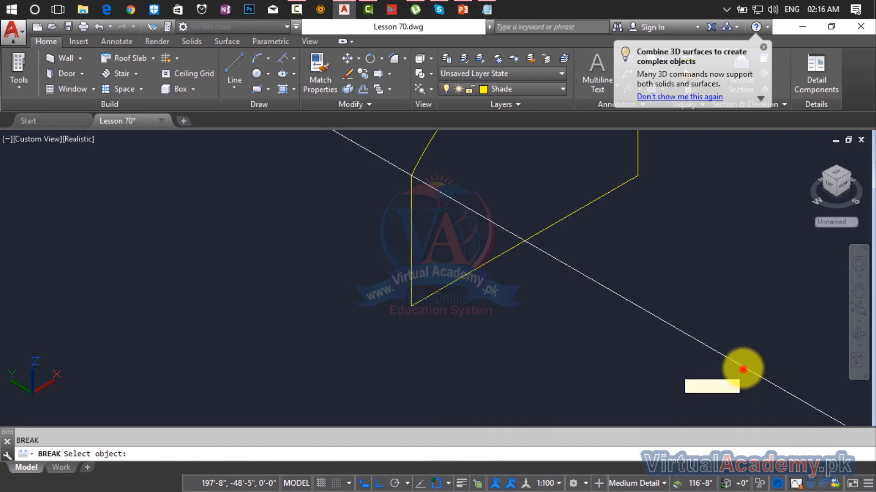
{"action": "left_click", "coordinate": [742, 370]}
{"action": "left_click", "coordinate": [501, 225]}
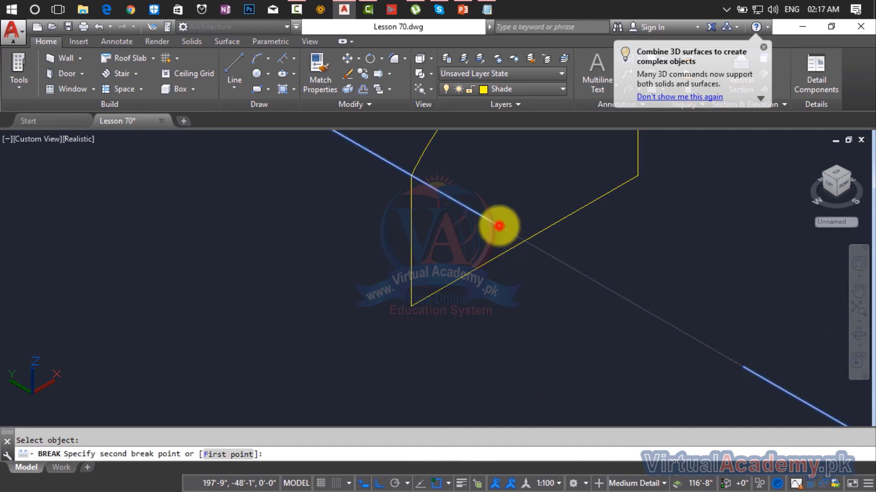
{"action": "middle_click_drag", "start_coordinate": [545, 276], "coordinate": [529, 280]}
{"action": "key", "text": "Escape"}
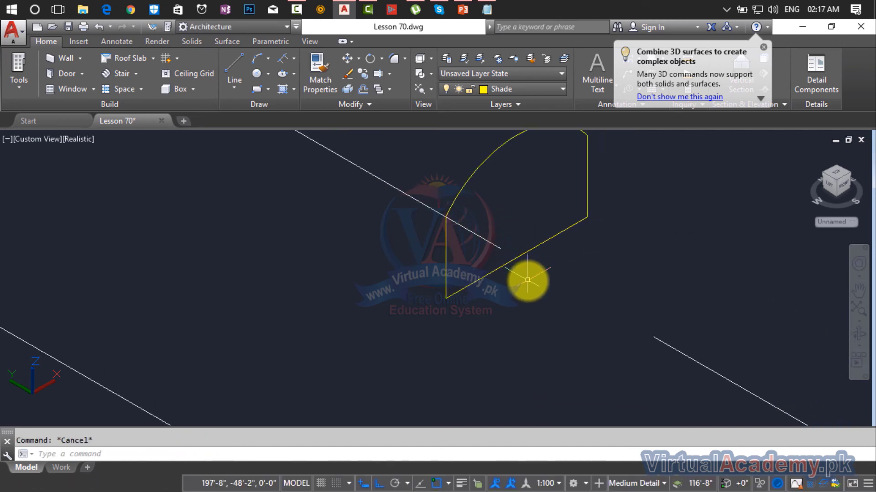
- Move the handrail profile so the midpoint of its base sits on the open end of the broken outline
{"action": "type", "text": "m"}
{"action": "key", "text": "Return"}
{"action": "left_click", "coordinate": [503, 266]}
{"action": "key", "text": "Return"}
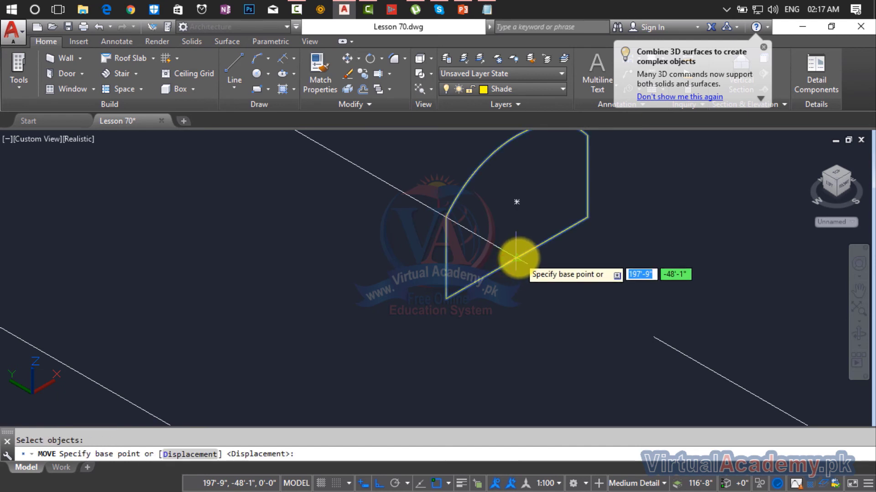
{"action": "left_click", "coordinate": [518, 258]}
{"action": "left_click", "coordinate": [501, 251]}
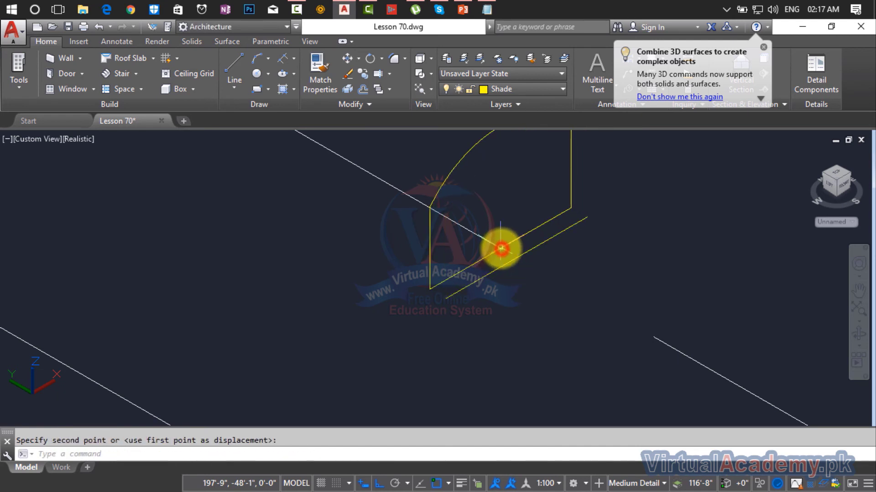
{"action": "scroll", "coordinate": [500, 251], "scroll_direction": "down", "scroll_amount": 4}
{"action": "scroll", "coordinate": [509, 262], "scroll_direction": "up", "scroll_amount": 5}
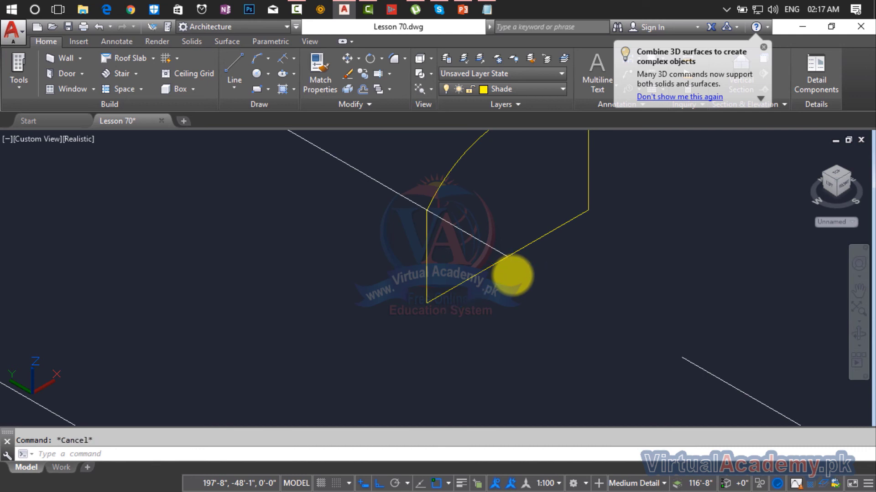
- Extrude the handrail profile using the broken roof outline as the path
{"action": "key", "text": "Return"}
{"action": "left_click", "coordinate": [484, 270]}
{"action": "key", "text": "Return"}
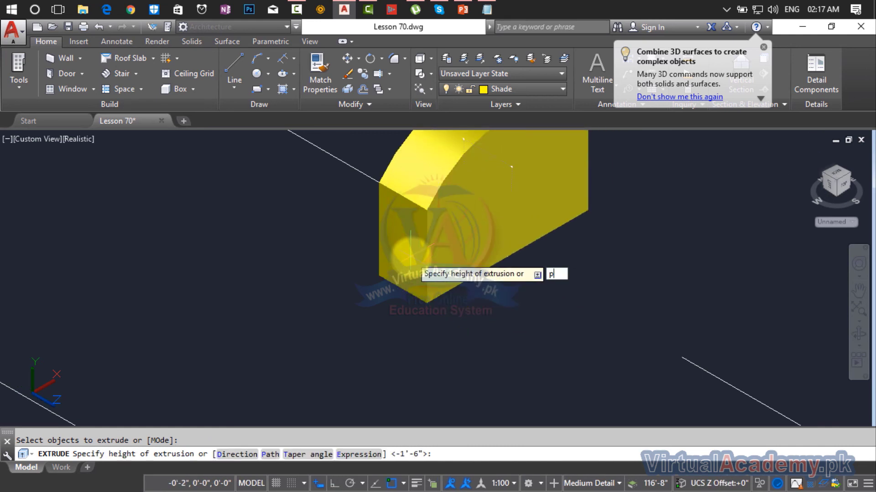
{"action": "type", "text": "p"}
{"action": "key", "text": "Return"}
{"action": "left_click", "coordinate": [388, 188]}
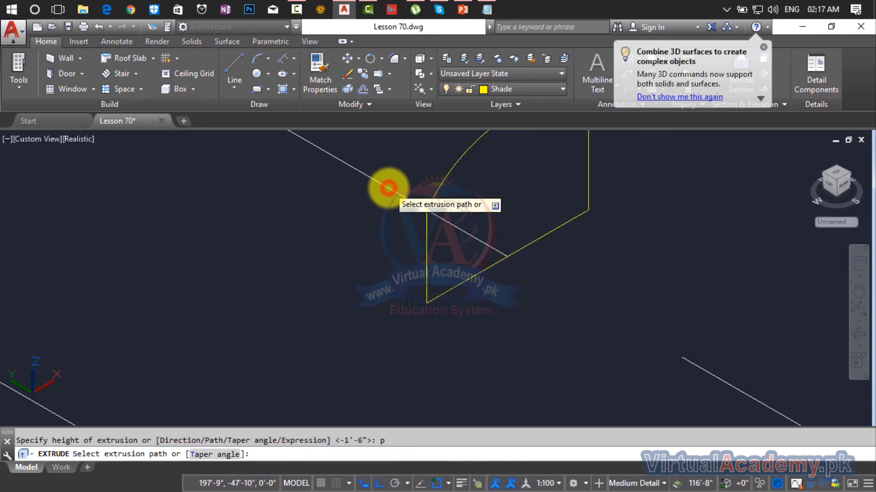
{"action": "scroll", "coordinate": [488, 288], "scroll_direction": "down", "scroll_amount": 4}
{"action": "middle_click_drag", "start_coordinate": [493, 289], "coordinate": [471, 330]}
{"action": "left_click", "coordinate": [470, 309]}
{"action": "scroll", "coordinate": [470, 308], "scroll_direction": "up", "scroll_amount": 3}
{"action": "key", "text": "Escape"}
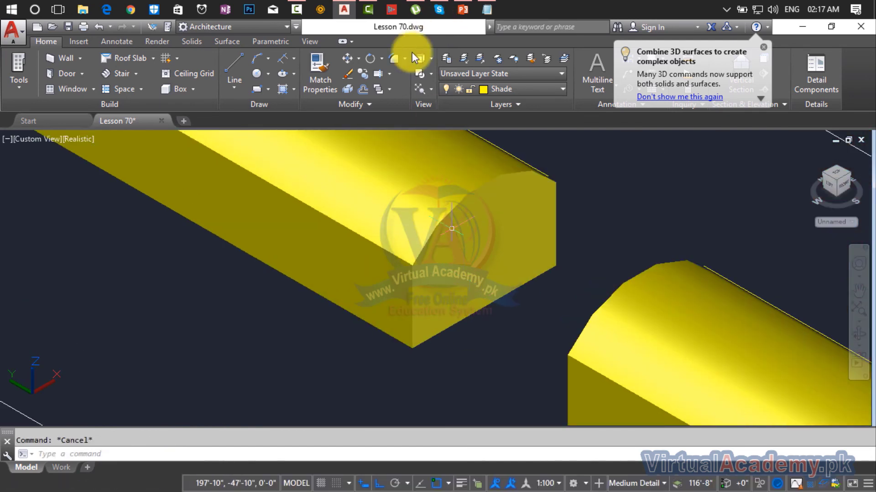
- Extrude the handrail's open end face across the gap to the other end's corner, with the default 0 taper angle
{"action": "left_click", "coordinate": [190, 42]}
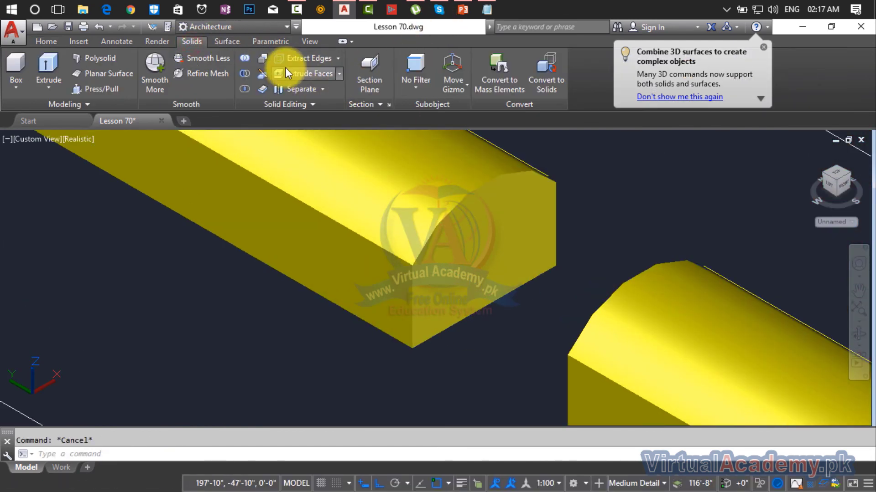
{"action": "left_click", "coordinate": [300, 73]}
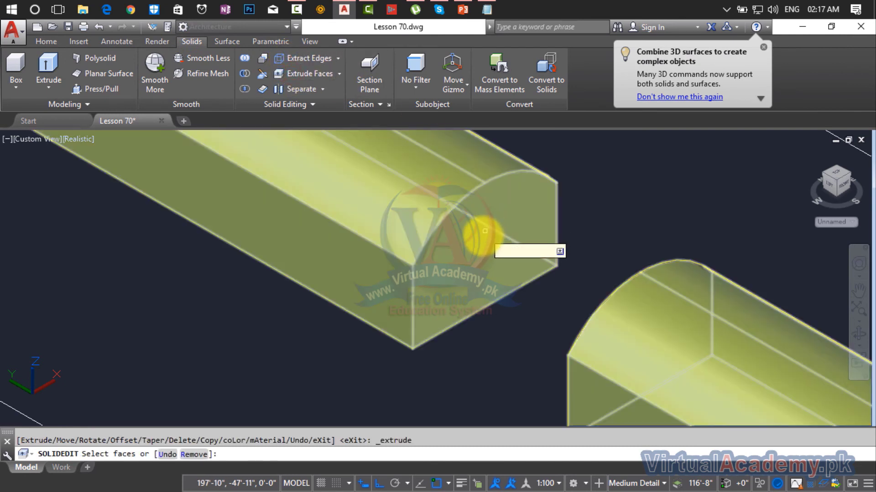
{"action": "left_click", "coordinate": [482, 236]}
{"action": "key", "text": "Return"}
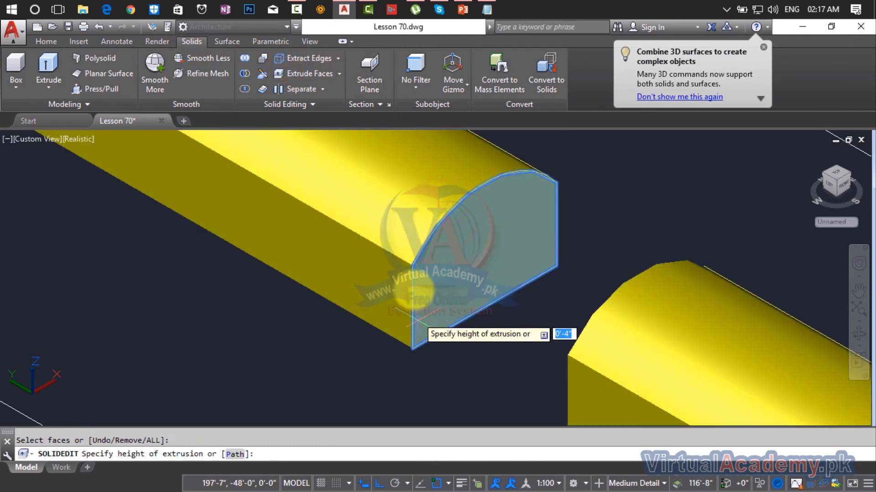
{"action": "left_click", "coordinate": [411, 265]}
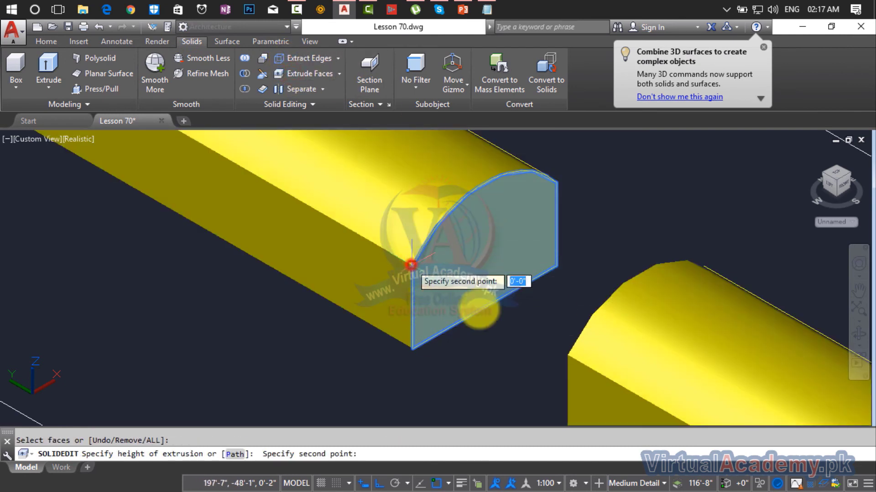
{"action": "left_click", "coordinate": [567, 356]}
{"action": "key", "text": "Return"}
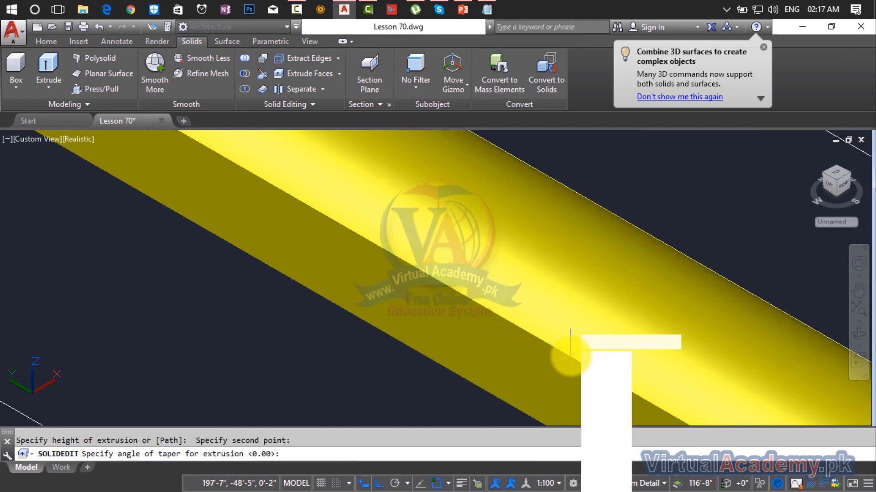
{"action": "key", "text": "Return"}
{"action": "key", "text": "Return"}
{"action": "scroll", "coordinate": [569, 351], "scroll_direction": "down", "scroll_amount": 5}
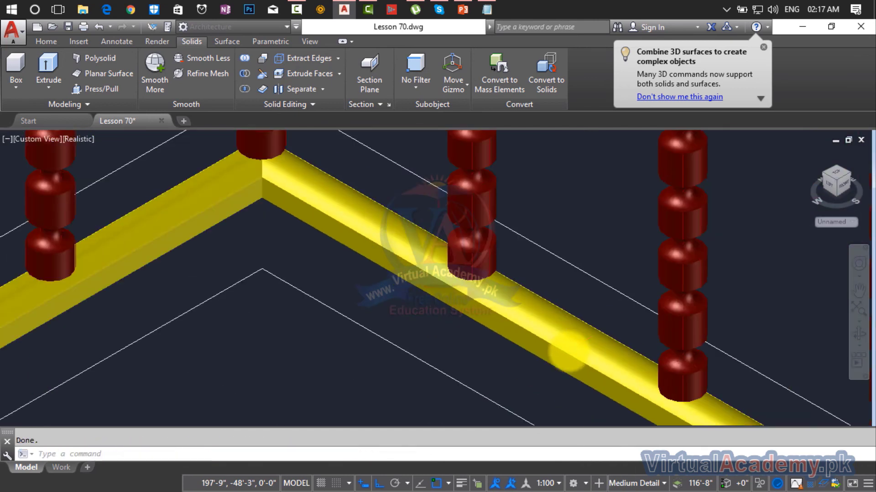
- Move the handrail solid straight up by @0,0,3' from its lower corner so it rests over the balusters
{"action": "scroll", "coordinate": [567, 349], "scroll_direction": "down", "scroll_amount": 3}
{"action": "middle_click_drag", "start_coordinate": [559, 344], "coordinate": [299, 148]}
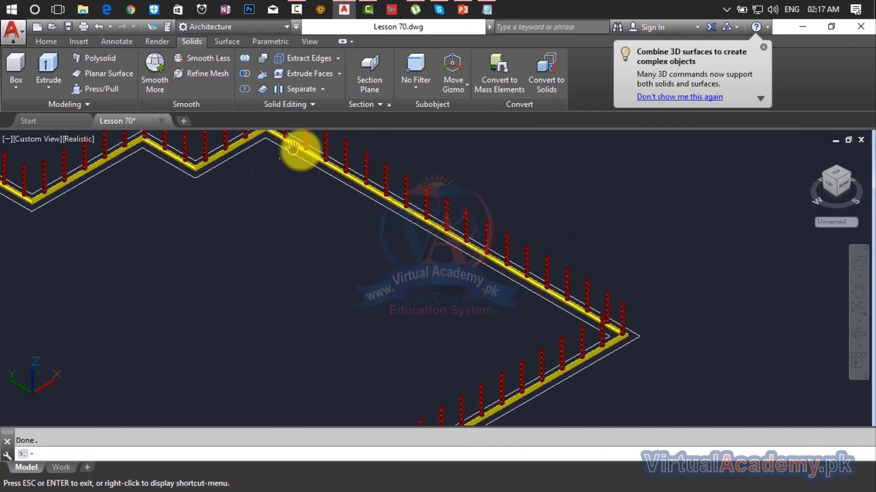
{"action": "middle_click_drag", "start_coordinate": [333, 231], "coordinate": [245, 295]}
{"action": "scroll", "coordinate": [195, 274], "scroll_direction": "up", "scroll_amount": 8}
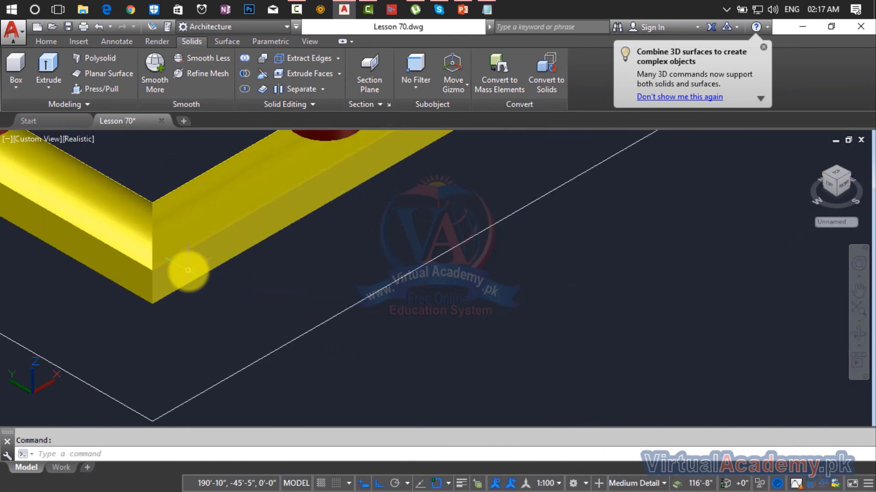
{"action": "middle_click_drag", "start_coordinate": [189, 270], "coordinate": [388, 302]}
{"action": "key", "text": "Escape"}
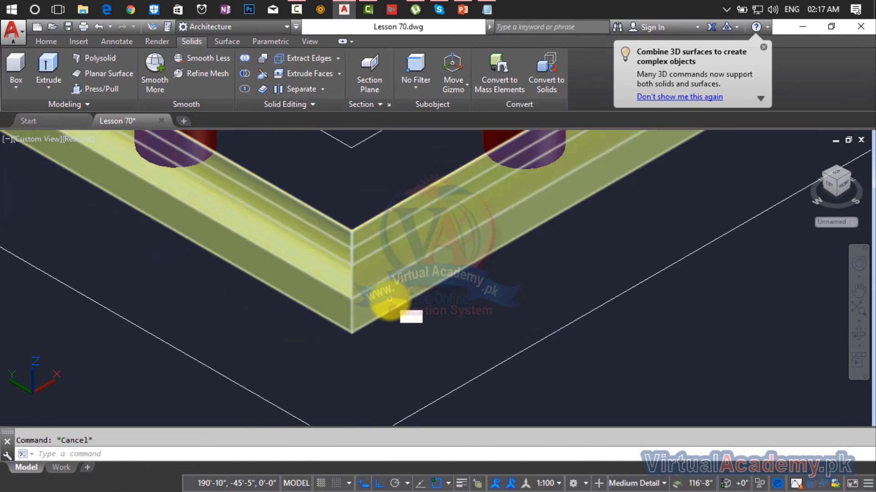
{"action": "type", "text": "m"}
{"action": "key", "text": "Return"}
{"action": "left_click", "coordinate": [358, 335]}
{"action": "key", "text": "Return"}
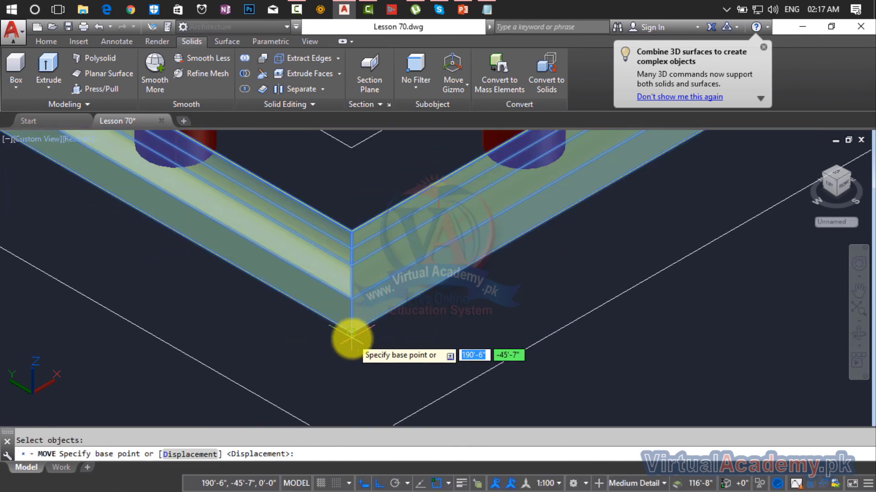
{"action": "scroll", "coordinate": [351, 337], "scroll_direction": "up", "scroll_amount": 5}
{"action": "left_click", "coordinate": [349, 294]}
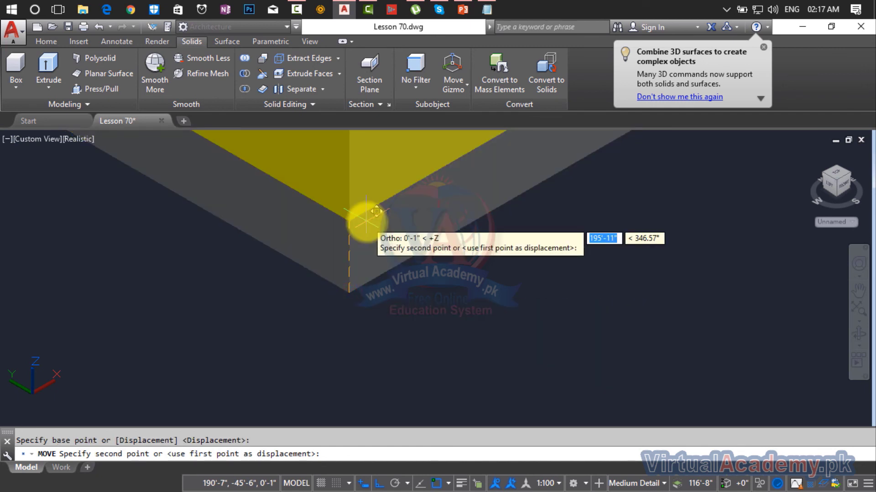
{"action": "type", "text": "@"}
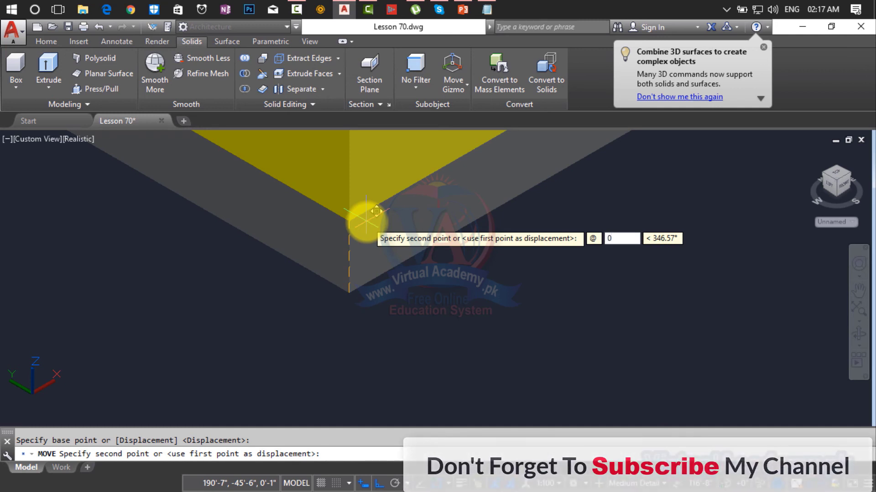
{"action": "type", "text": "0,0,3"}
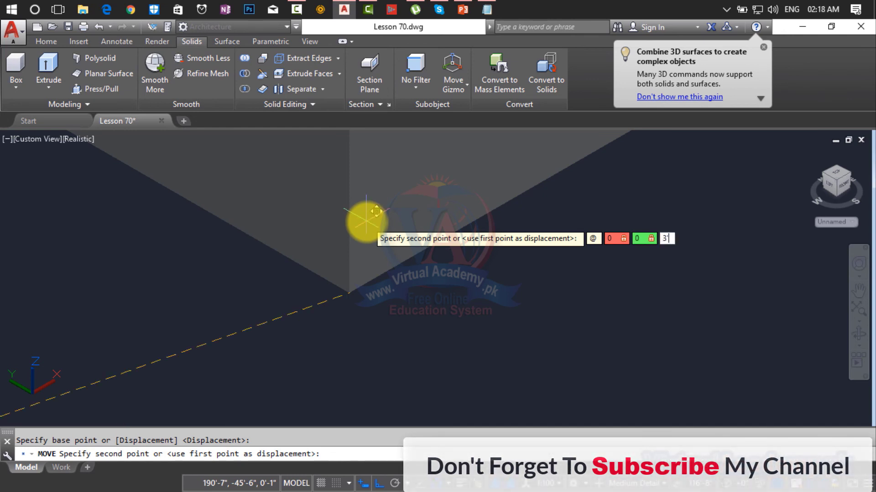
{"action": "type", "text": "'"}
{"action": "key", "text": "Return"}
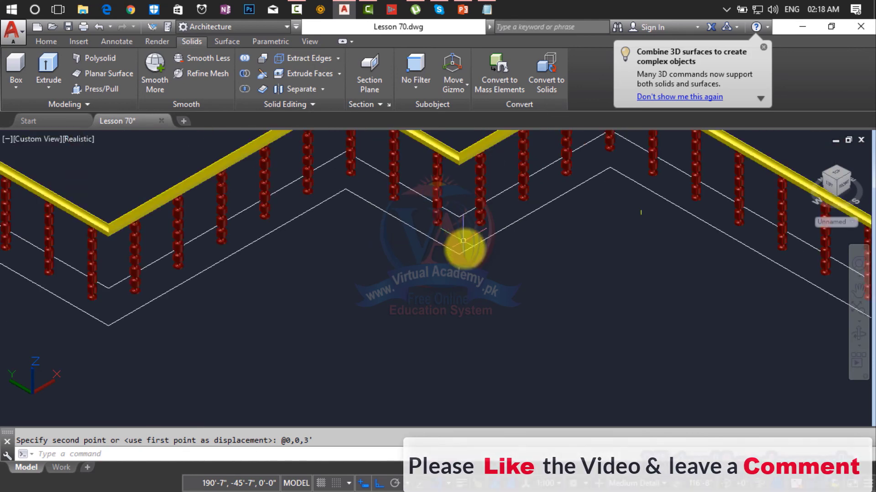
- Move the complete railing with its outlines from the outer outline's sharp corner onto the matching top corner of the house's yellow roof border
{"action": "scroll", "coordinate": [462, 241], "scroll_direction": "down", "scroll_amount": 6}
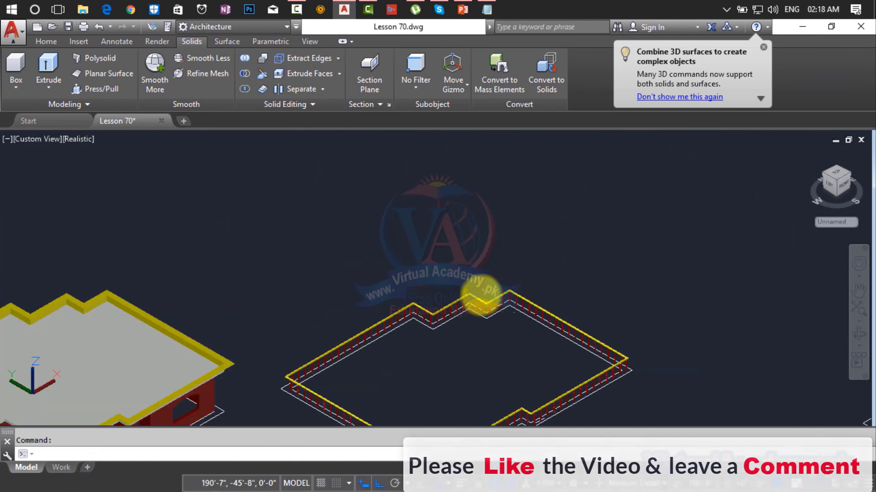
{"action": "middle_click_drag", "start_coordinate": [481, 291], "coordinate": [489, 202]}
{"action": "scroll", "coordinate": [485, 175], "scroll_direction": "down", "scroll_amount": 2}
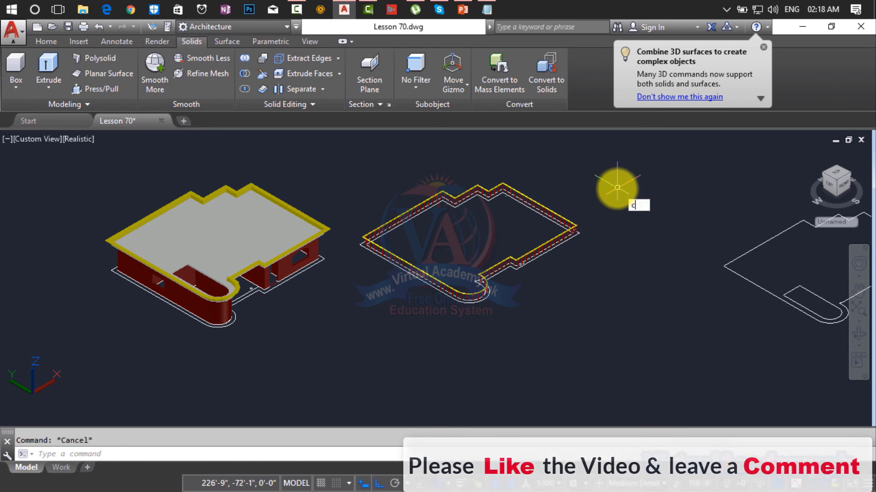
{"action": "key", "text": "BackSpace"}
{"action": "type", "text": "M"}
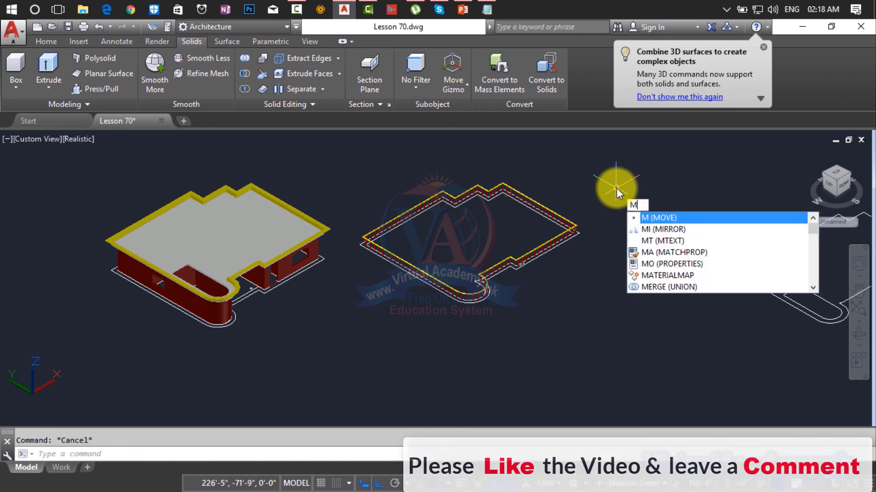
{"action": "key", "text": "Return"}
{"action": "left_click", "coordinate": [626, 173]}
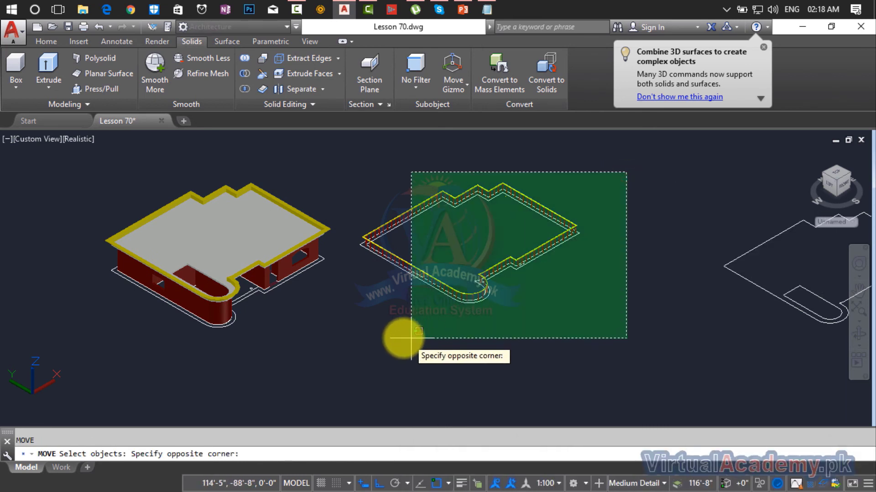
{"action": "left_click", "coordinate": [357, 323]}
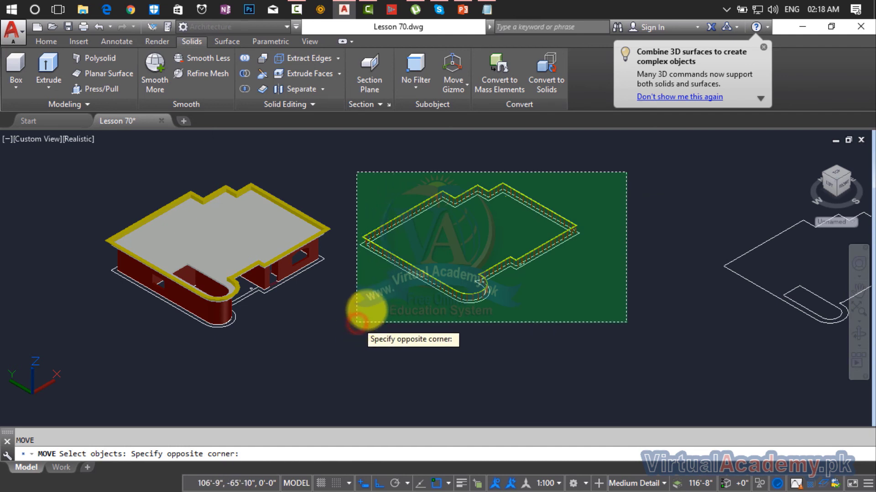
{"action": "left_click", "coordinate": [368, 292]}
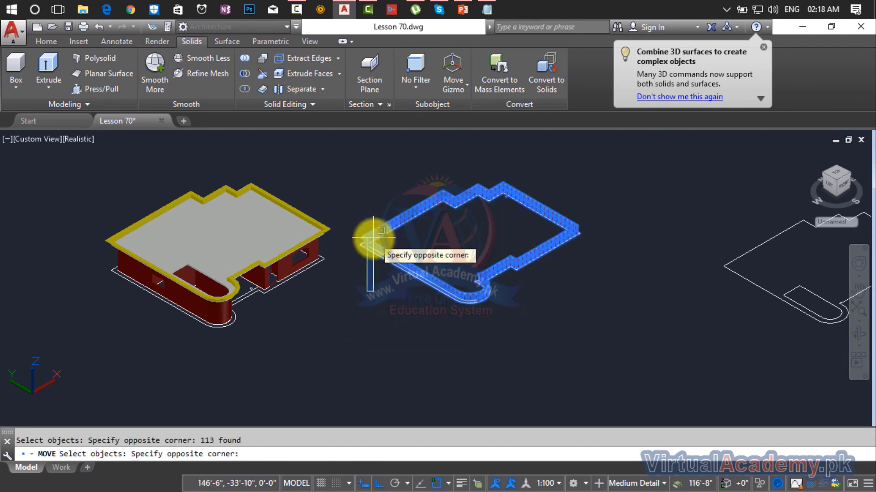
{"action": "left_click", "coordinate": [373, 286]}
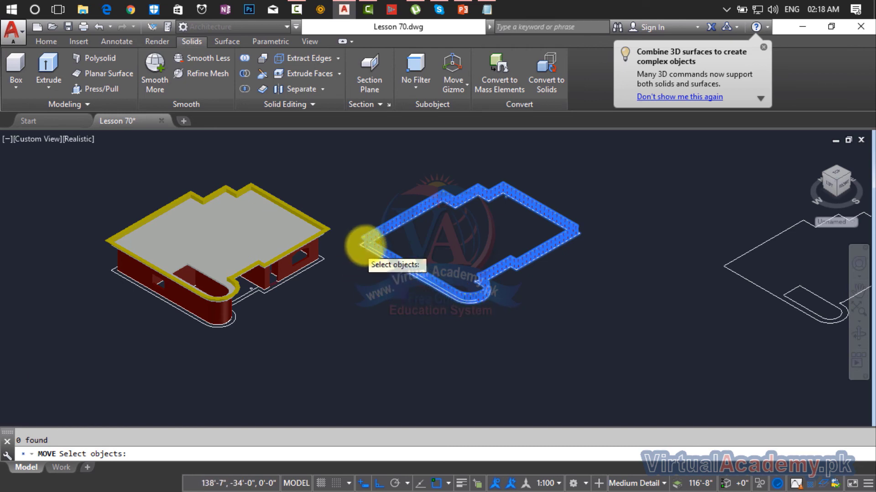
{"action": "scroll", "coordinate": [365, 244], "scroll_direction": "up", "scroll_amount": 2}
{"action": "scroll", "coordinate": [386, 227], "scroll_direction": "up", "scroll_amount": 1}
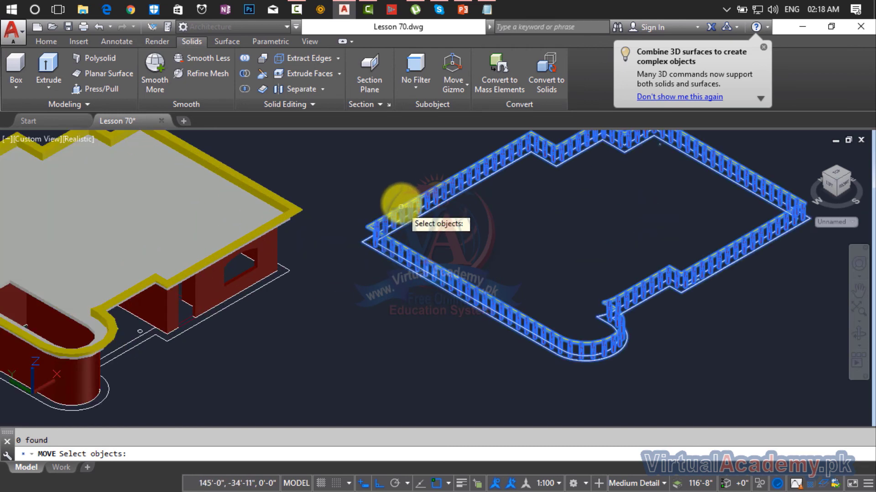
{"action": "scroll", "coordinate": [367, 233], "scroll_direction": "up", "scroll_amount": 5}
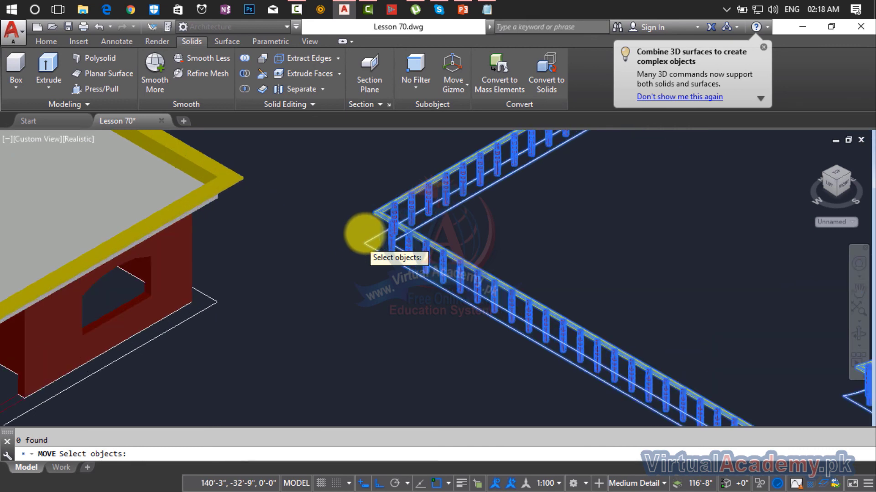
{"action": "scroll", "coordinate": [365, 234], "scroll_direction": "up", "scroll_amount": 3}
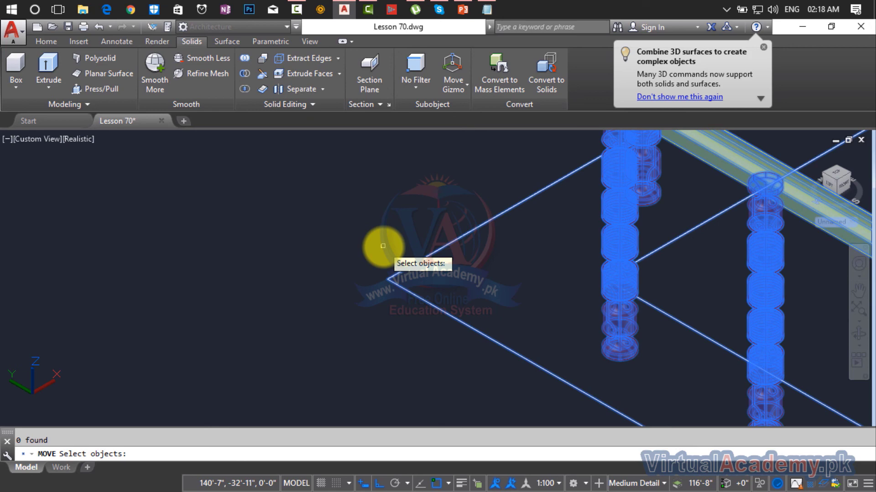
{"action": "key", "text": "Return"}
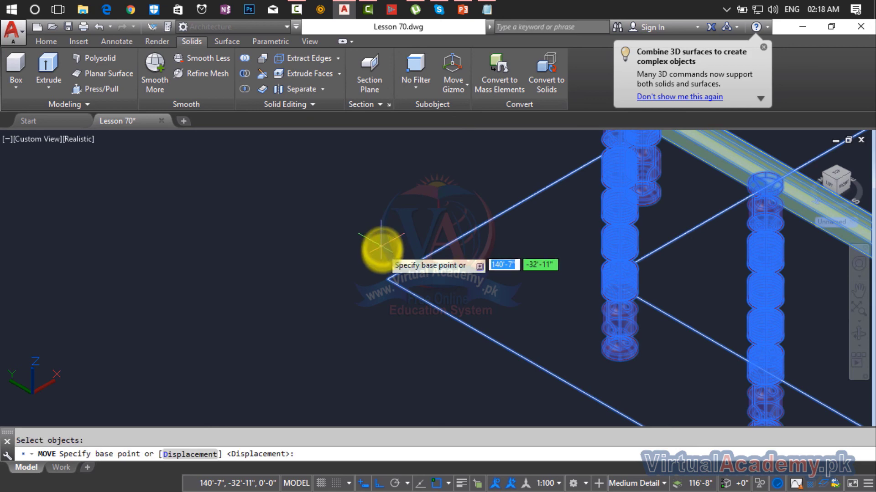
{"action": "left_click", "coordinate": [385, 280]}
{"action": "scroll", "coordinate": [385, 280], "scroll_direction": "down", "scroll_amount": 10}
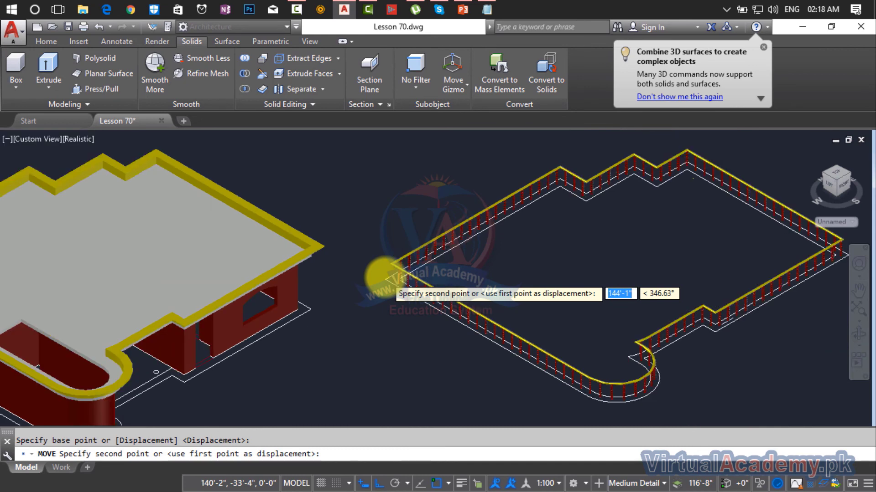
{"action": "scroll", "coordinate": [385, 280], "scroll_direction": "down", "scroll_amount": 3}
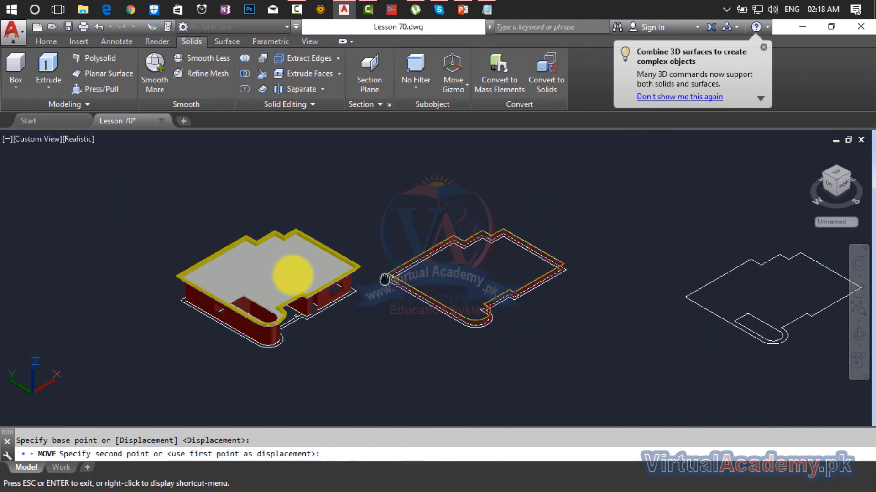
{"action": "middle_click_drag", "start_coordinate": [385, 280], "coordinate": [533, 292]}
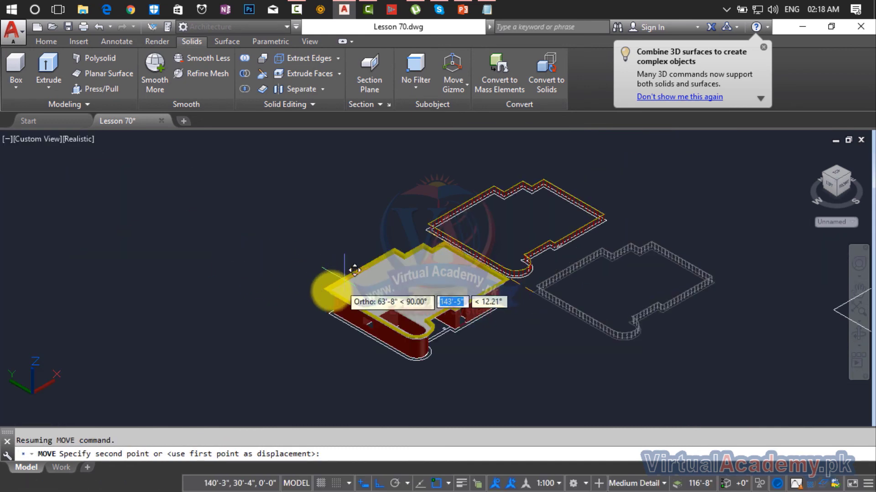
{"action": "scroll", "coordinate": [340, 271], "scroll_direction": "up", "scroll_amount": 3}
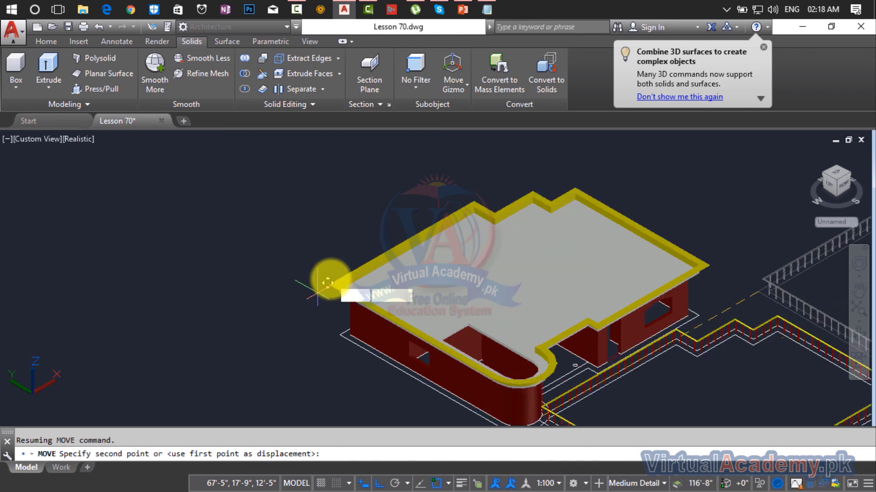
{"action": "scroll", "coordinate": [338, 275], "scroll_direction": "up", "scroll_amount": 6}
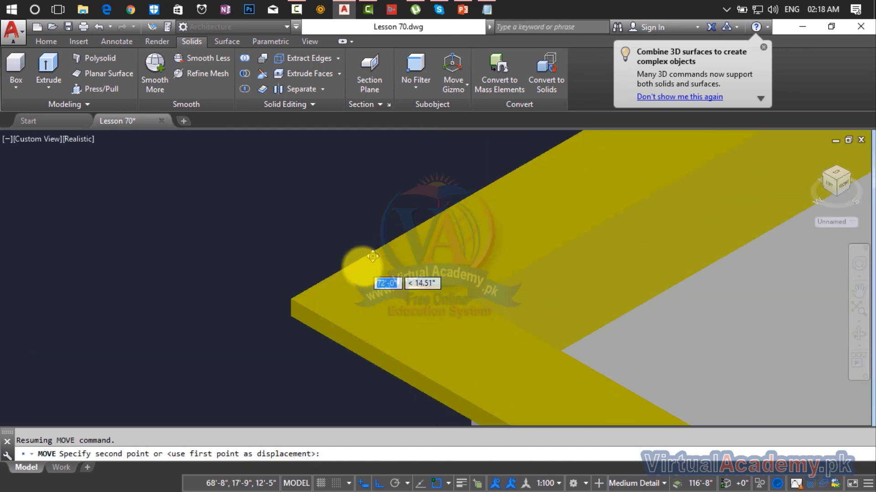
{"action": "left_click", "coordinate": [292, 298]}
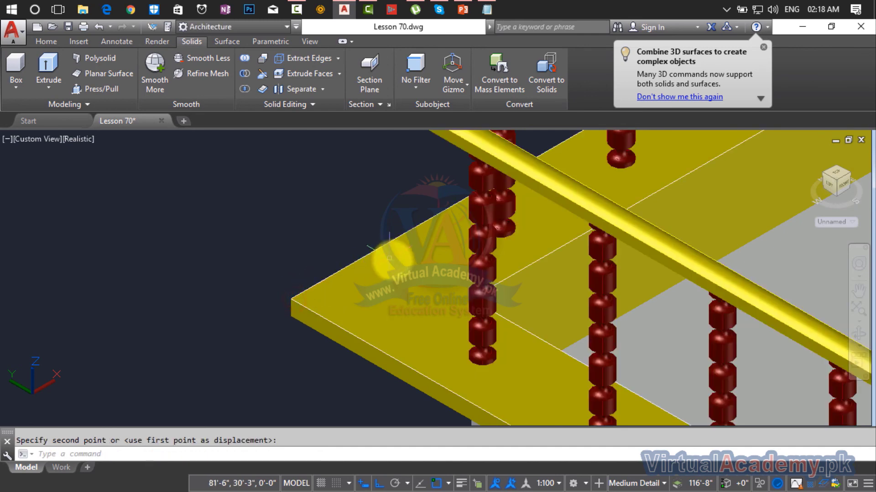
- Examine the railing on the roof up close at the stepped edge, the sharp outer corner and the rounded front section
{"action": "scroll", "coordinate": [463, 270], "scroll_direction": "down", "scroll_amount": 8}
{"action": "scroll", "coordinate": [463, 269], "scroll_direction": "down", "scroll_amount": 3}
{"action": "scroll", "coordinate": [553, 289], "scroll_direction": "up", "scroll_amount": 1}
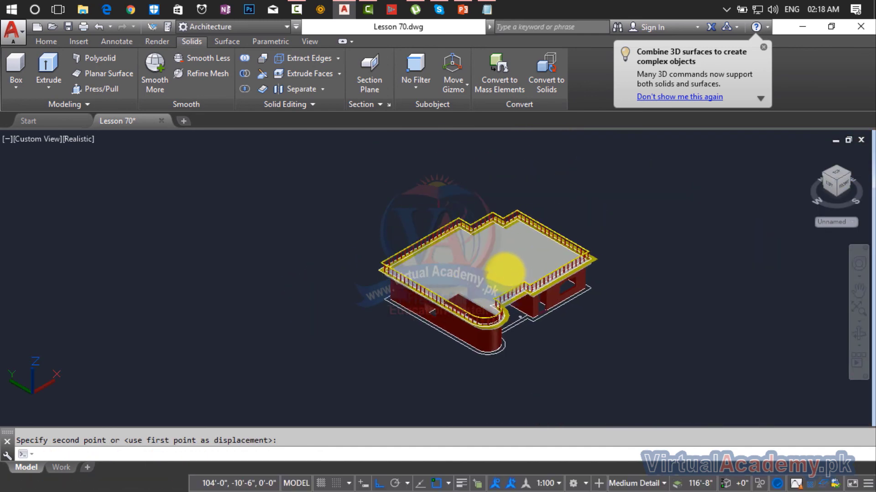
{"action": "scroll", "coordinate": [543, 303], "scroll_direction": "up", "scroll_amount": 3}
{"action": "scroll", "coordinate": [543, 303], "scroll_direction": "up", "scroll_amount": 4}
{"action": "scroll", "coordinate": [541, 299], "scroll_direction": "up", "scroll_amount": 3}
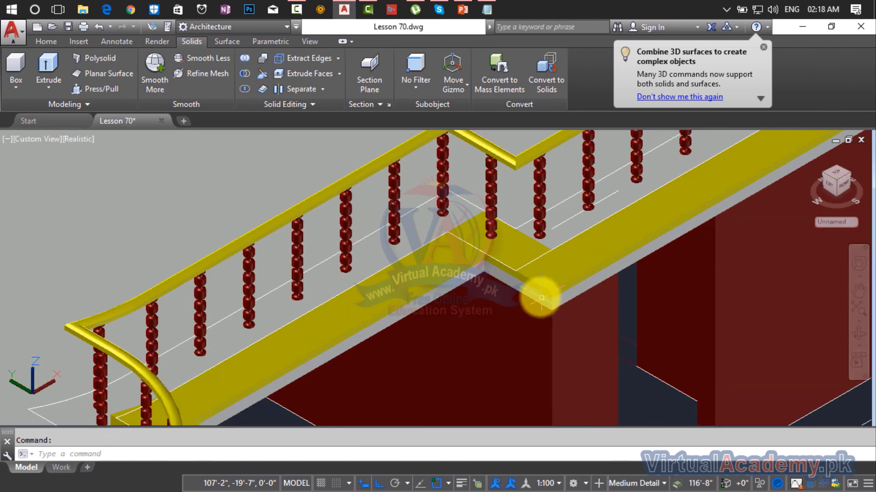
{"action": "scroll", "coordinate": [502, 264], "scroll_direction": "up", "scroll_amount": 5}
{"action": "scroll", "coordinate": [500, 258], "scroll_direction": "down", "scroll_amount": 7}
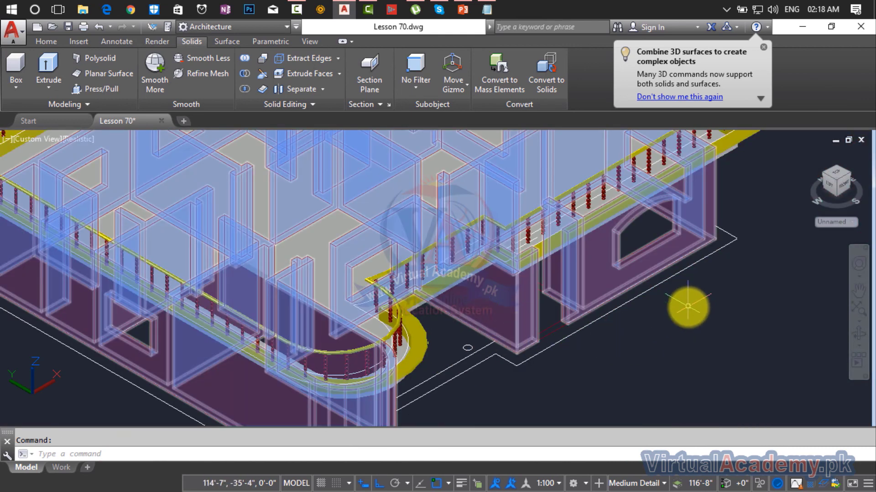
{"action": "scroll", "coordinate": [400, 244], "scroll_direction": "up", "scroll_amount": 8}
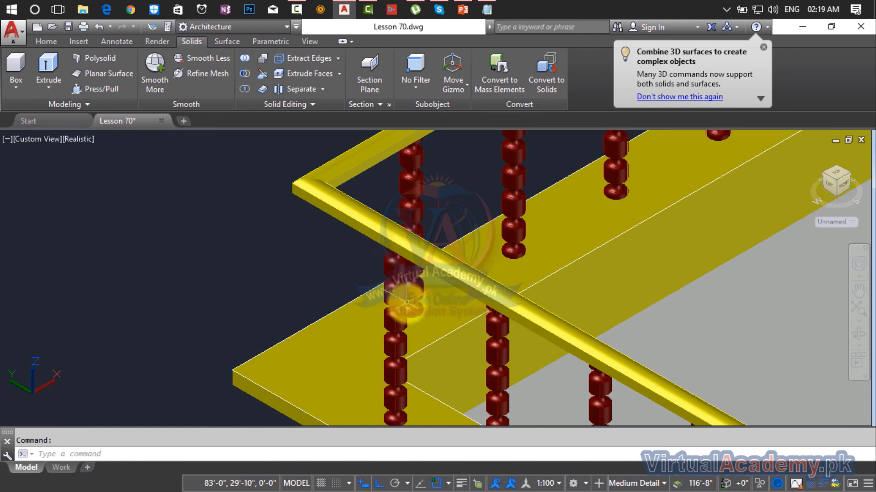
{"action": "scroll", "coordinate": [400, 295], "scroll_direction": "down", "scroll_amount": 2}
{"action": "scroll", "coordinate": [407, 302], "scroll_direction": "down", "scroll_amount": 10}
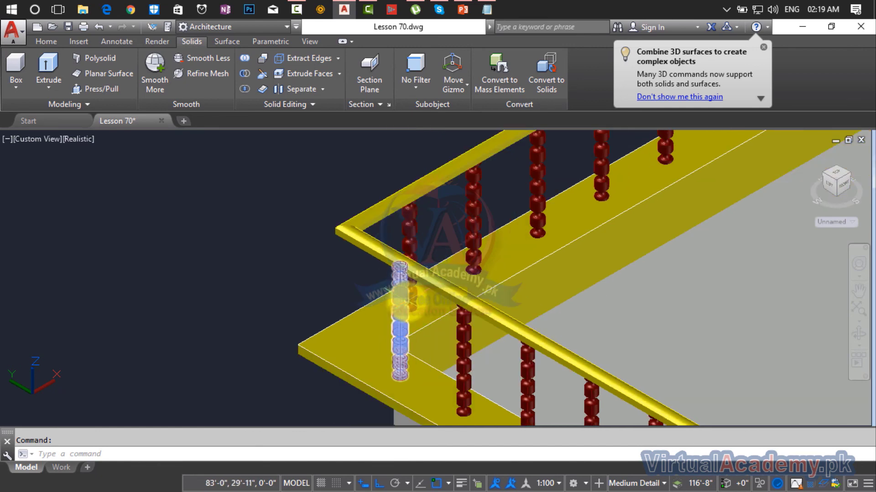
{"action": "scroll", "coordinate": [684, 324], "scroll_direction": "up", "scroll_amount": 10}
{"action": "scroll", "coordinate": [404, 315], "scroll_direction": "up", "scroll_amount": 2}
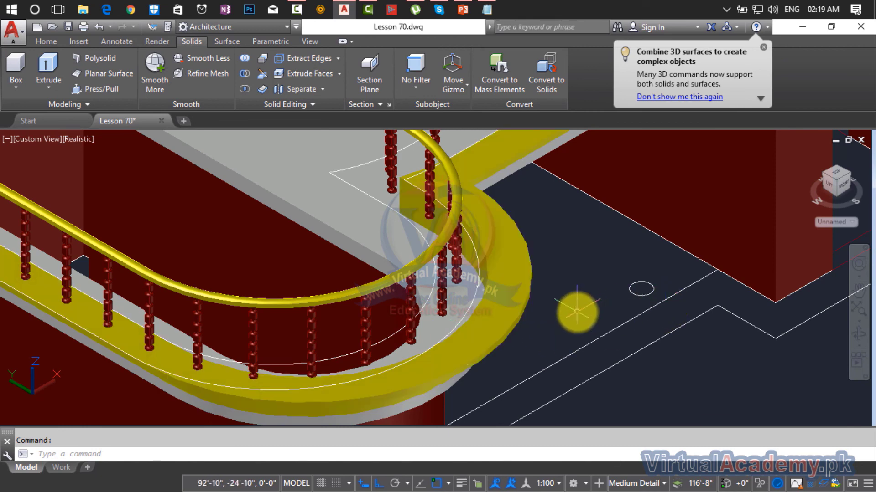
- Inspect the whole house with its railing and the fit of handrail and balusters at the roof corner above the arched window
{"action": "scroll", "coordinate": [577, 312], "scroll_direction": "down", "scroll_amount": 8}
{"action": "middle_click_drag", "start_coordinate": [518, 332], "coordinate": [389, 395]}
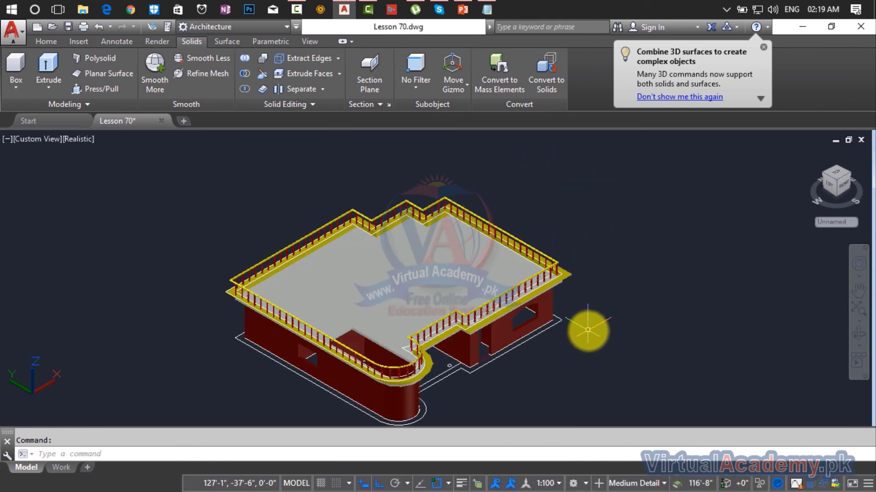
{"action": "scroll", "coordinate": [547, 274], "scroll_direction": "up", "scroll_amount": 6}
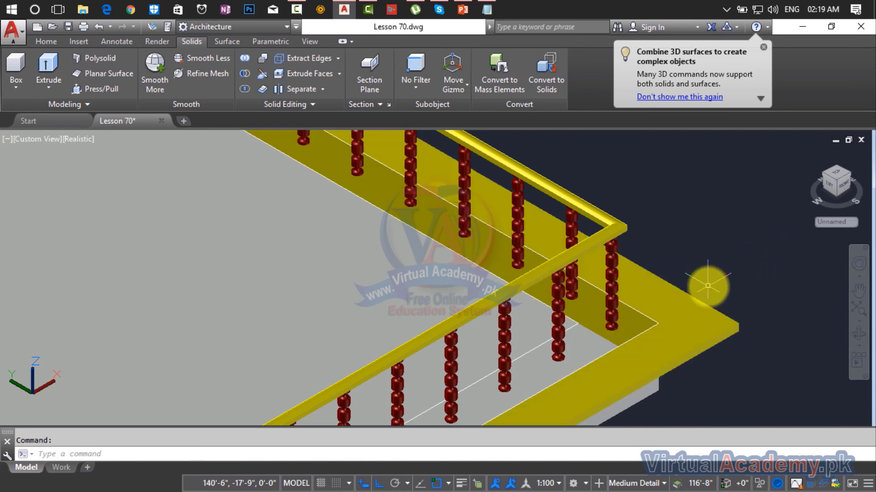
{"action": "scroll", "coordinate": [707, 286], "scroll_direction": "down", "scroll_amount": 5}
{"action": "scroll", "coordinate": [708, 286], "scroll_direction": "down", "scroll_amount": 5}
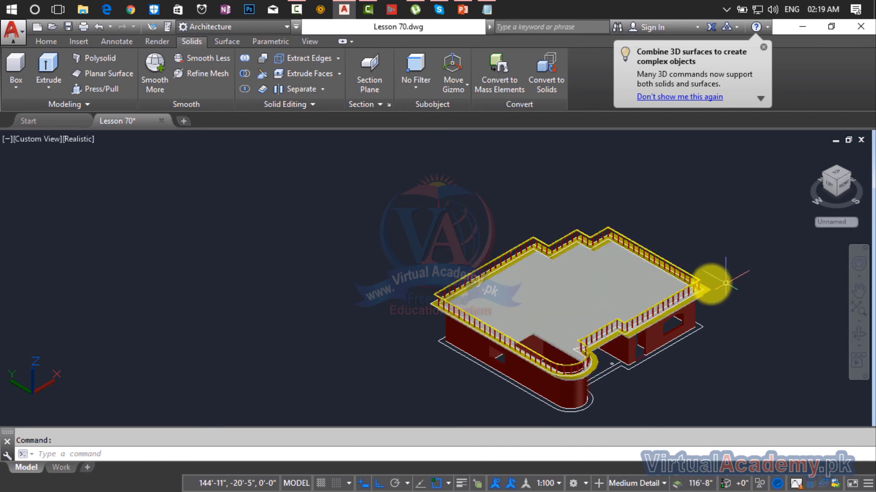
{"action": "scroll", "coordinate": [712, 282], "scroll_direction": "up", "scroll_amount": 4}
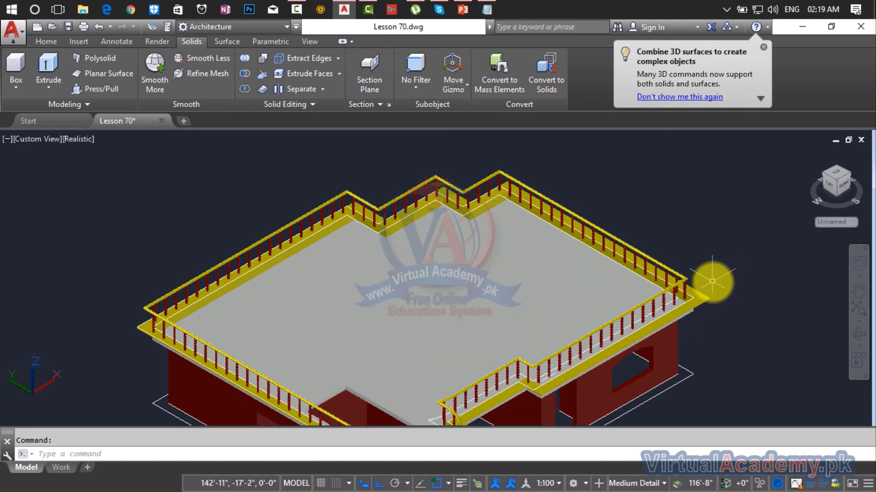
{"action": "middle_click_drag", "start_coordinate": [712, 282], "coordinate": [501, 328]}
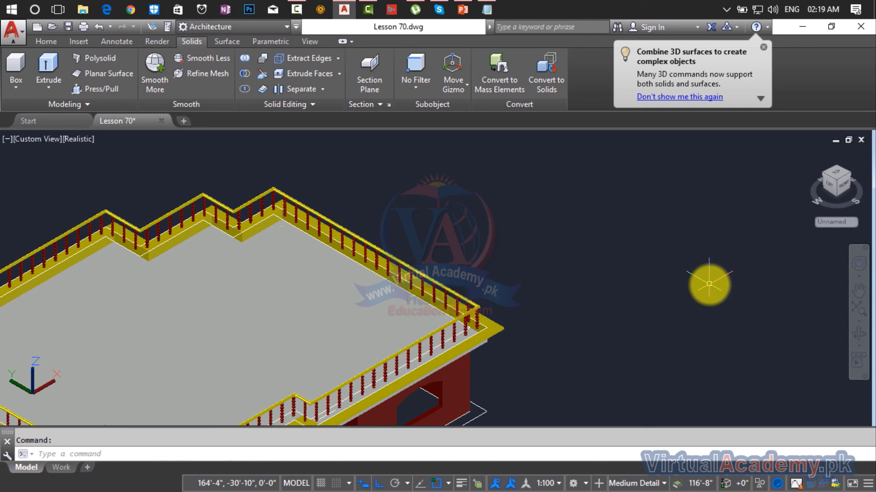
{"action": "scroll", "coordinate": [524, 314], "scroll_direction": "down", "scroll_amount": 10}
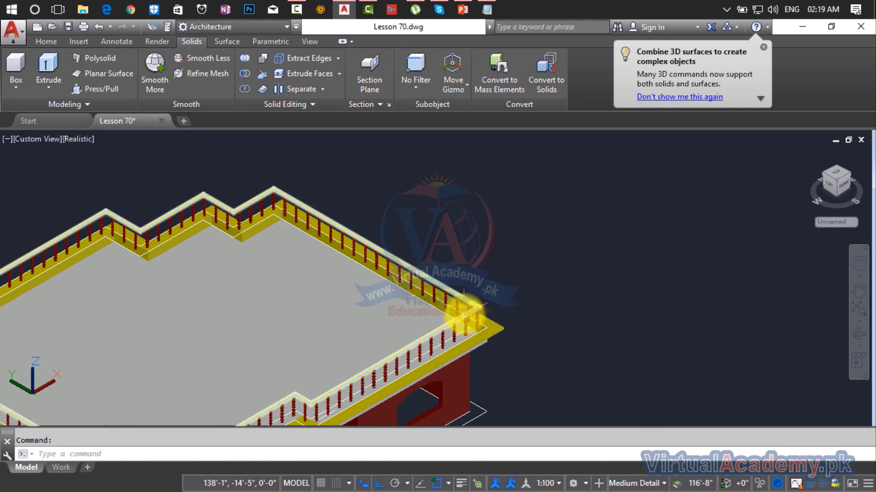
{"action": "middle_click_drag", "start_coordinate": [525, 282], "coordinate": [514, 278]}
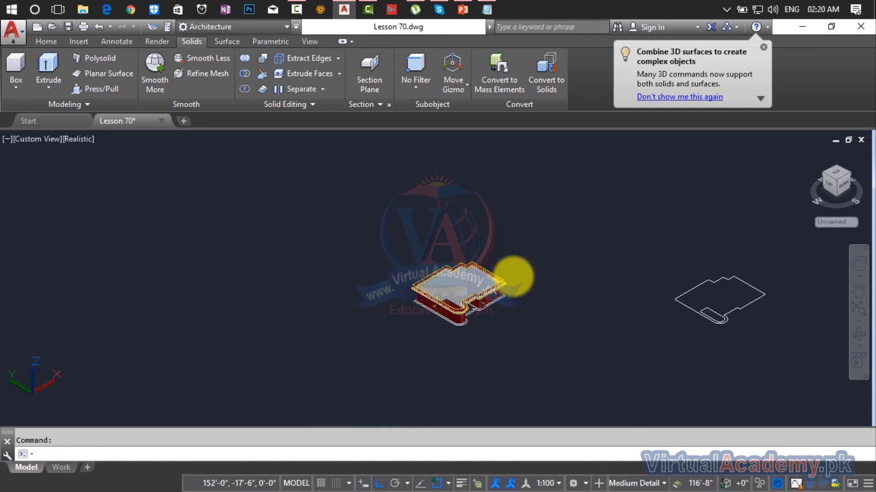